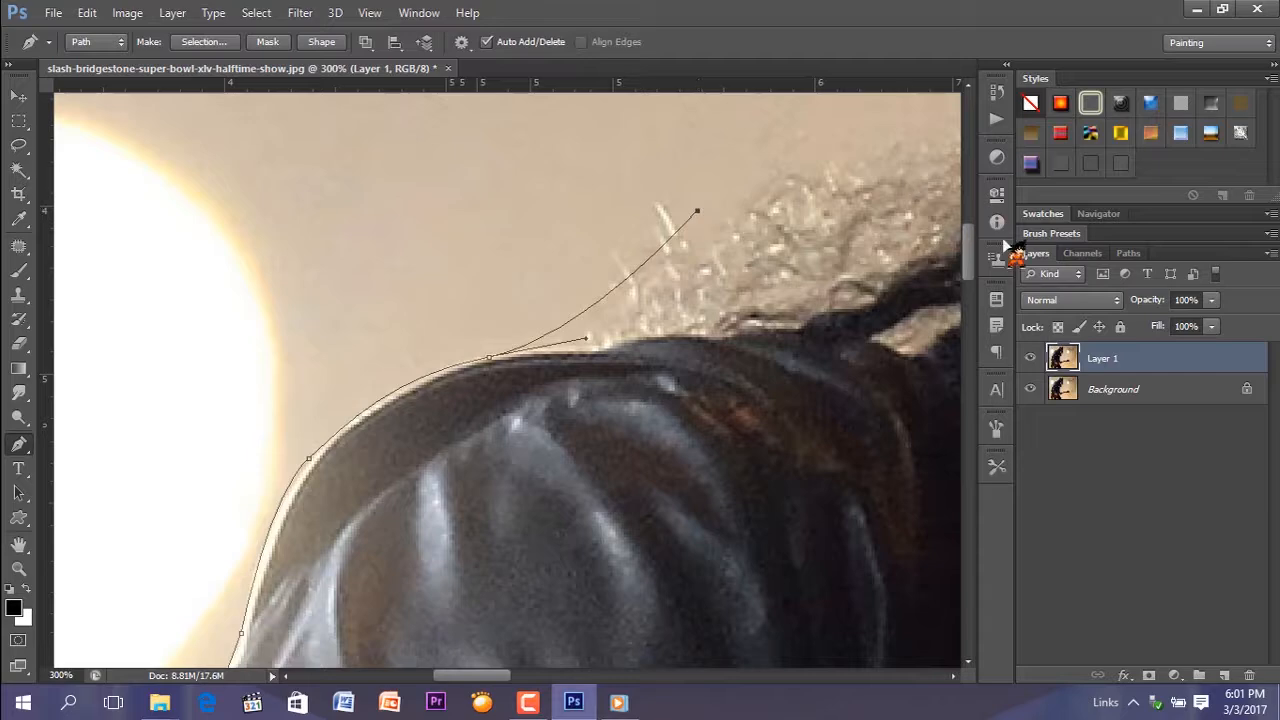
Step: Extend the pen path loosely around the wispy hair above the shoulder up to the back end of the hat brim
left_click_drag(503, 673, 536, 673)
scroll(979, 240, "up", 5)
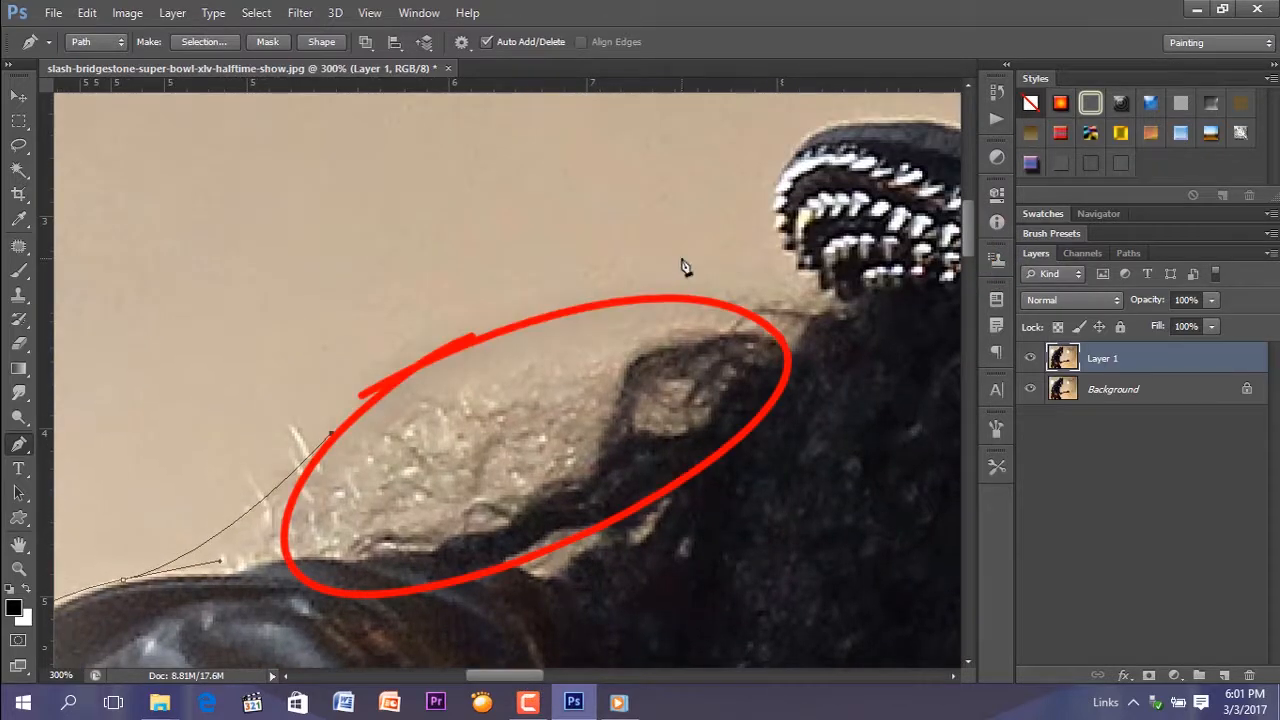
left_click(542, 304)
left_click(697, 269)
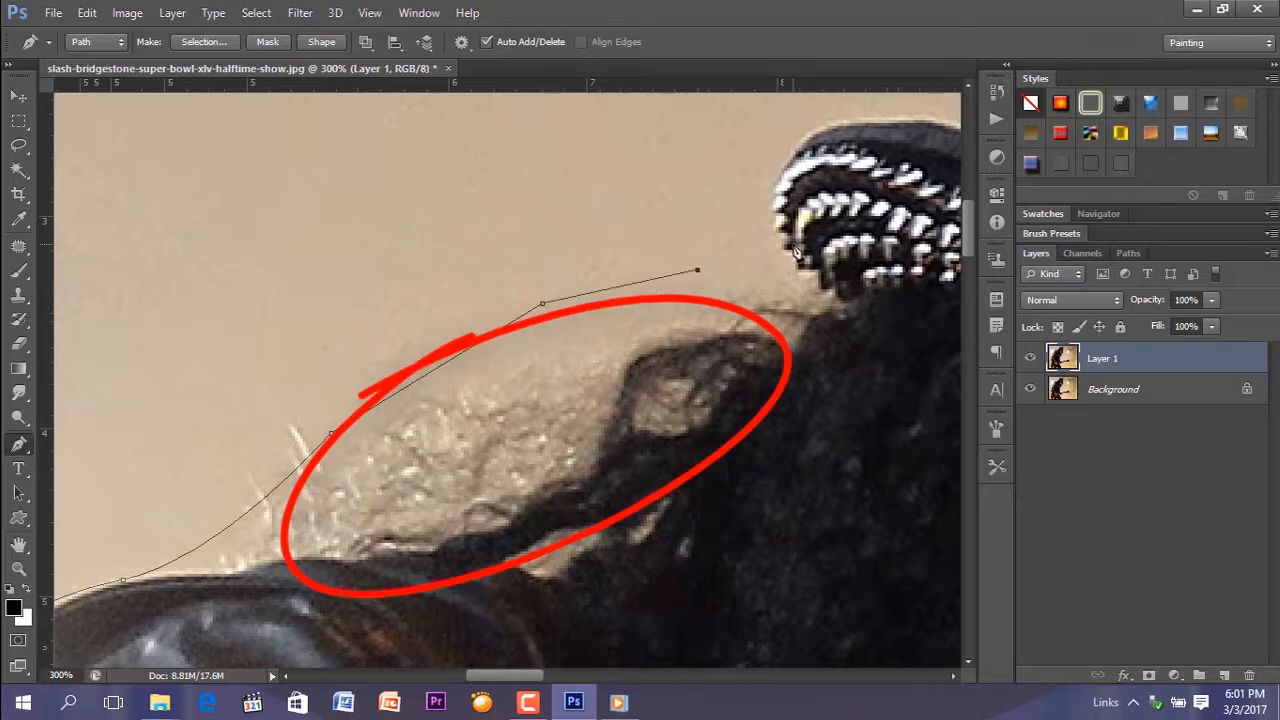
left_click(779, 230)
Step: Trace the curved back end of the hat brim up to where it meets the studded crown
left_click_drag(798, 149, 802, 147)
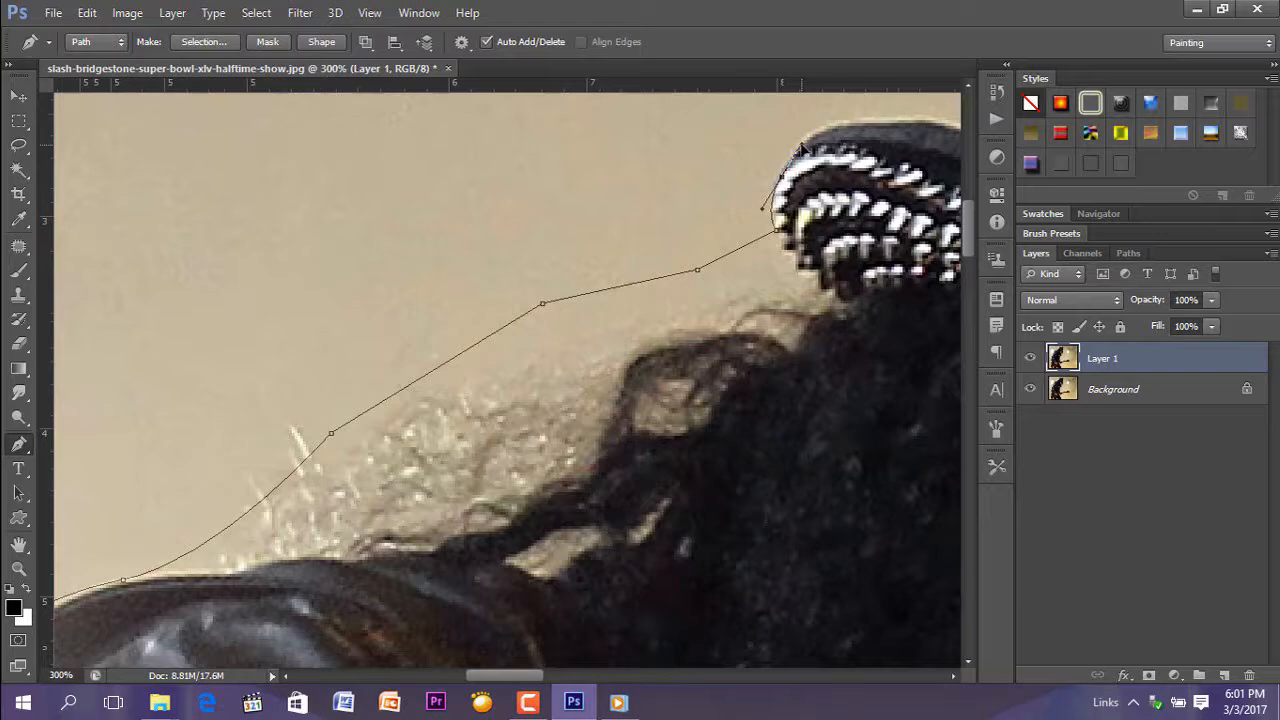
left_click(822, 129)
left_click(926, 121)
left_click_drag(928, 124, 613, 275)
left_click(678, 290)
Step: Trace the lower part of the crown's back edge stud by stud with closely spaced anchor points
left_click(684, 261)
left_click(693, 241)
left_click(704, 233)
left_click(708, 207)
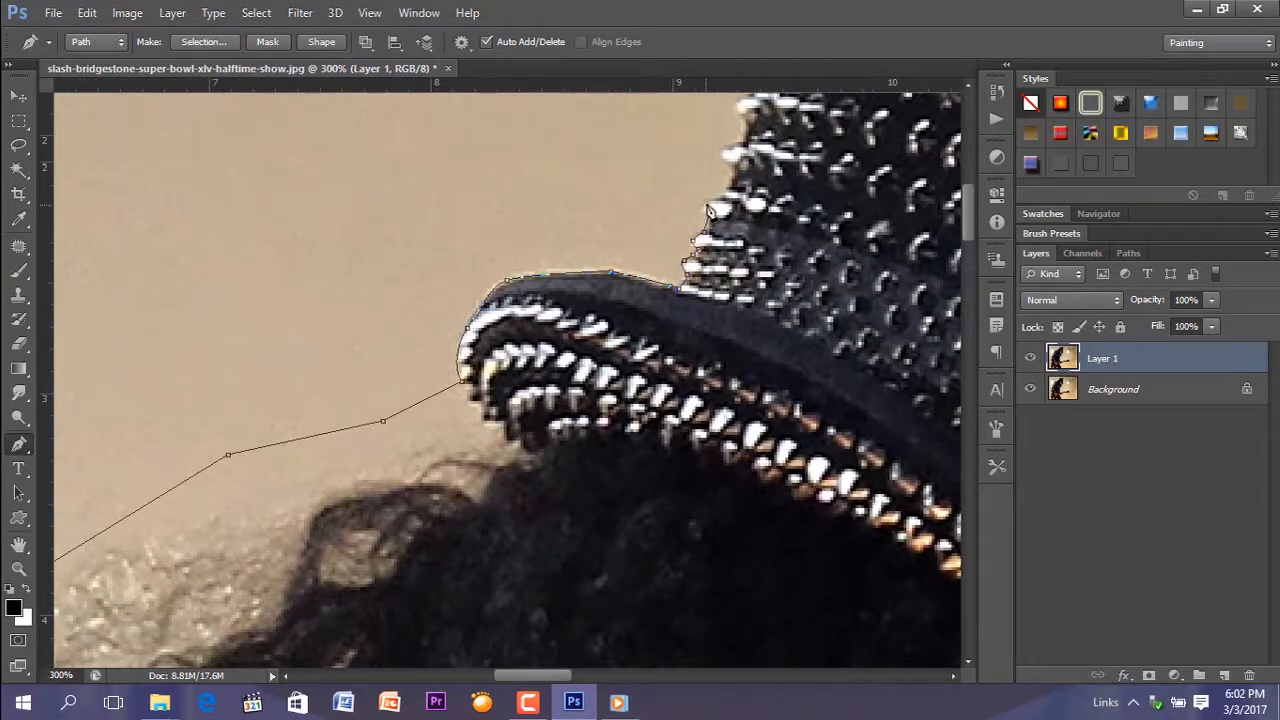
left_click(733, 173)
left_click(724, 151)
left_click(744, 123)
scroll(631, 251, "up", 3)
left_click(752, 202)
left_click(769, 147)
Step: Continue the path up the rest of the crown's back edge and around its upper back corner
scroll(772, 140, "up", 6)
left_click_drag(530, 676, 614, 676)
left_click(368, 352)
left_click(386, 297)
left_click(397, 243)
left_click(407, 204)
left_click(449, 188)
Step: Trace the hat's top edge to its front corner, cutting the curve handle before following the studs
left_click_drag(782, 363, 872, 417)
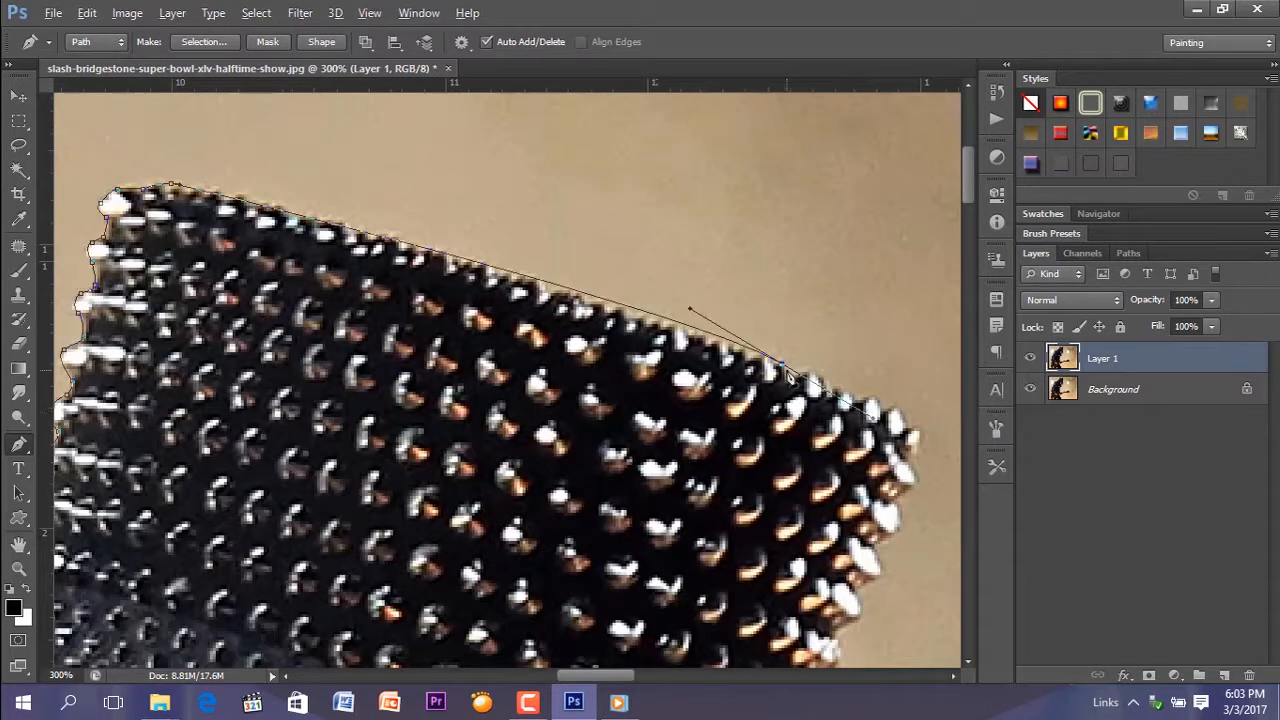
left_click(782, 363, "alt")
left_click(810, 372)
left_click(846, 399)
left_click(919, 430)
Step: Follow the studded front edge of the crown downward with closely spaced anchor points
scroll(917, 432, "down", 5)
left_click(911, 240)
left_click(880, 325)
left_click(813, 431)
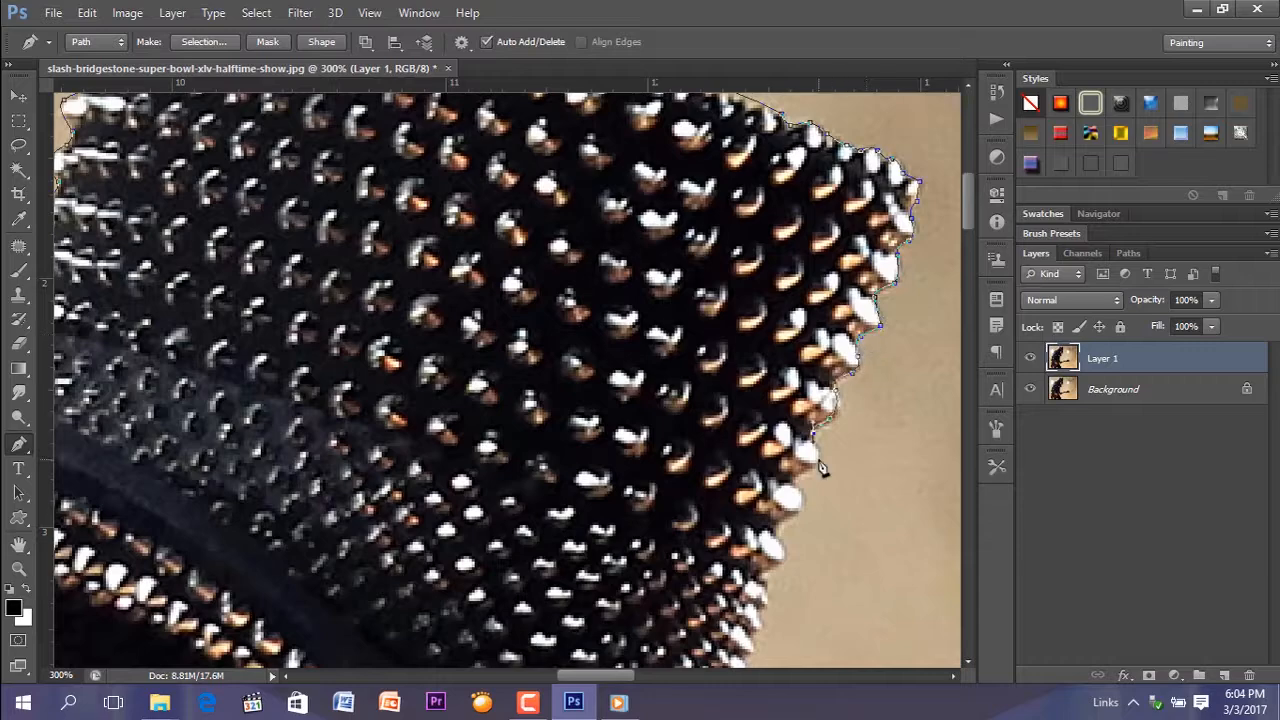
left_click(818, 461)
left_click(791, 516)
scroll(780, 560, "down", 5)
Step: Trace the front part of the hat brim from the base of the crown out to its tip
left_click(727, 430)
left_click(771, 453)
left_click(856, 532)
left_click(869, 588)
Step: Continue the path loosely outside the curly hair in front of the face, down to the guitarist's chest
left_click_drag(970, 243, 968, 310)
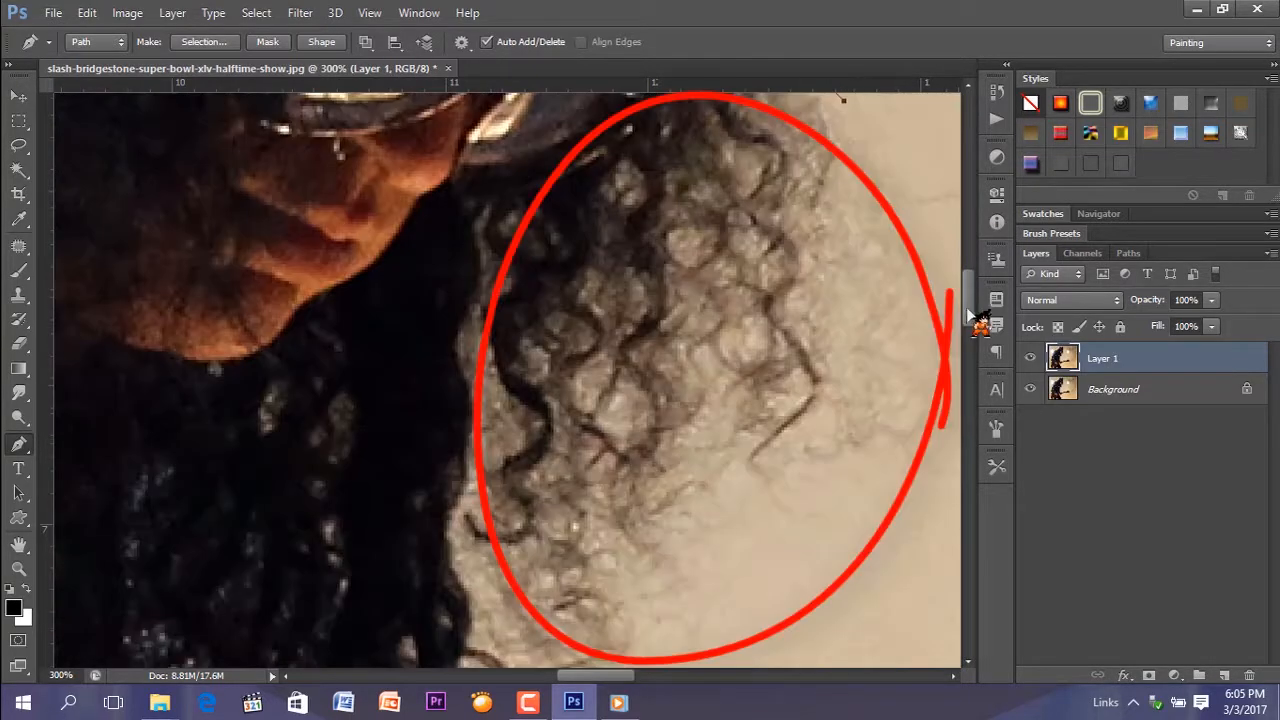
left_click(854, 440)
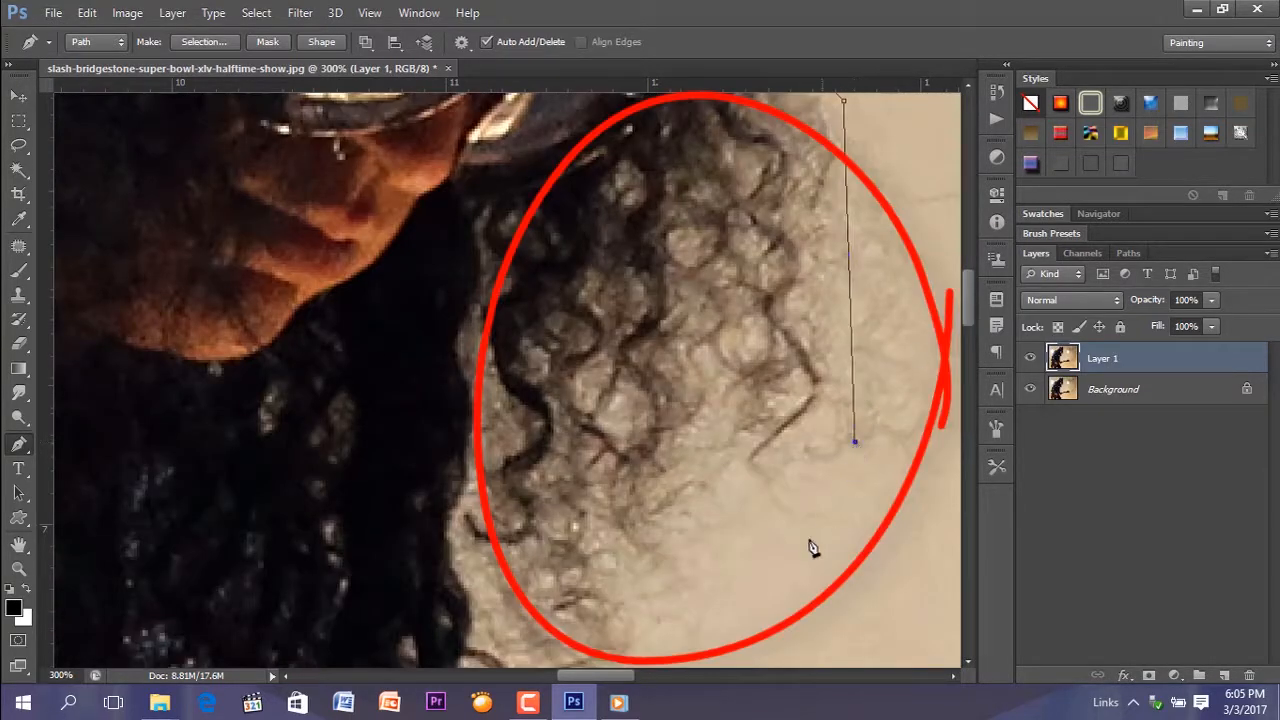
left_click(720, 583)
left_click(534, 494)
left_click_drag(968, 303, 968, 393)
left_click(488, 584)
left_click(302, 598)
Step: Trace the edge of the jacket and studded guitar strap down the guitarist's chest
left_click_drag(594, 674, 566, 674)
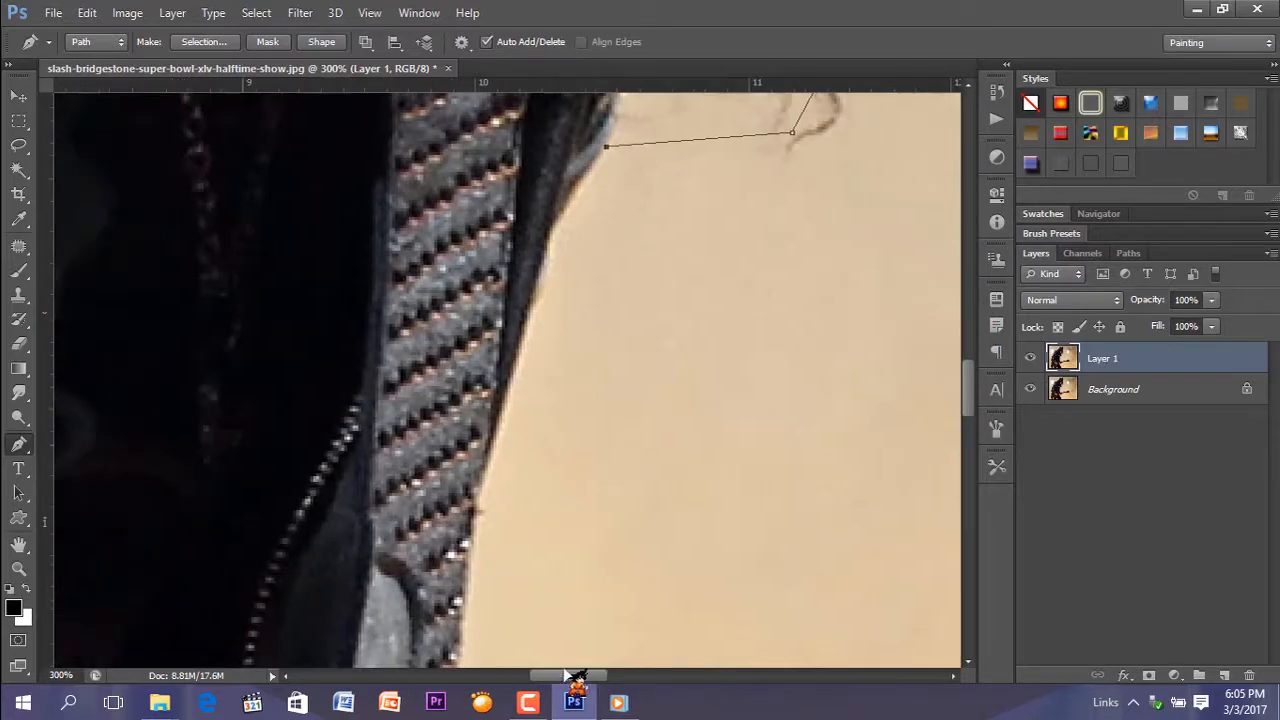
left_click(563, 209)
left_click(534, 286)
left_click(508, 388)
left_click(482, 489)
left_click_drag(968, 388, 968, 419)
left_click(462, 315)
left_click(457, 411)
left_click(451, 459)
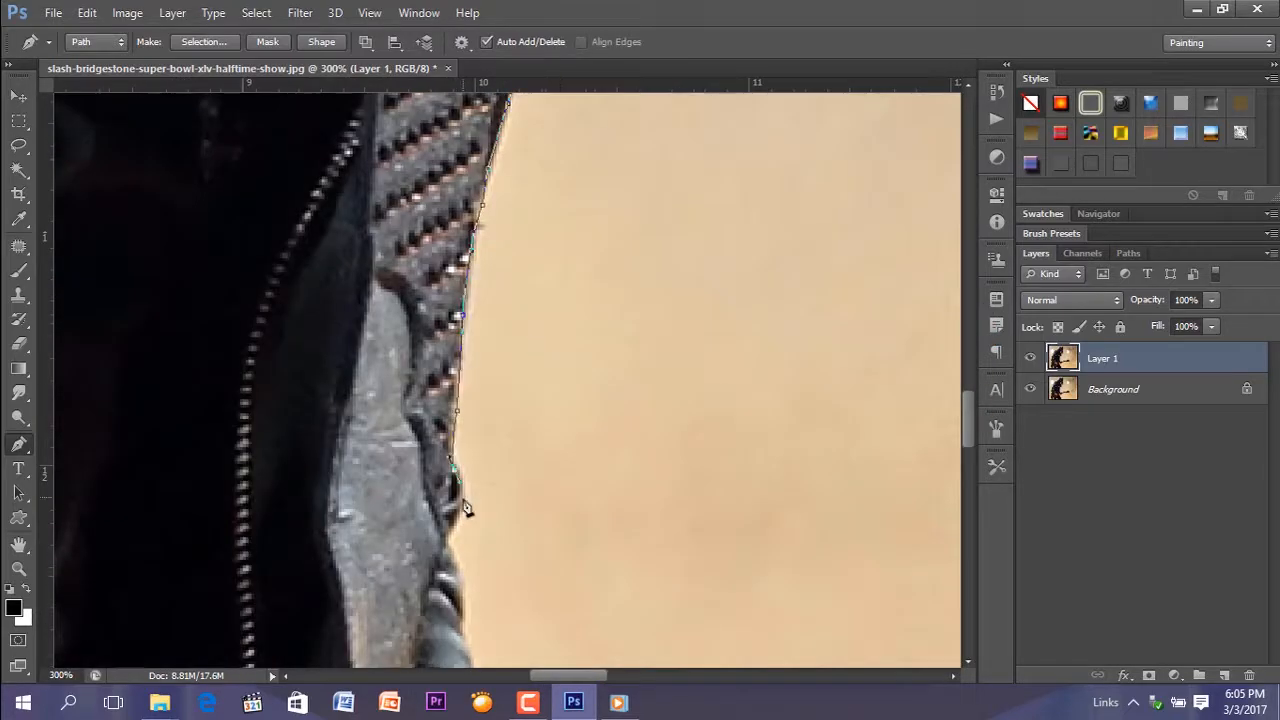
Step: Continue the path from the lower jacket around the guitar neck and headstock and under the fretting hand
left_click(463, 500)
left_click(586, 357)
left_click_drag(678, 676, 706, 676)
left_click_drag(968, 446, 968, 479)
left_click(577, 298)
left_click_drag(747, 678, 610, 676)
left_click(627, 355)
Step: Trace the jacket edge, guitar cutaway and leg, and close the path along the image's bottom edge
left_click(333, 309)
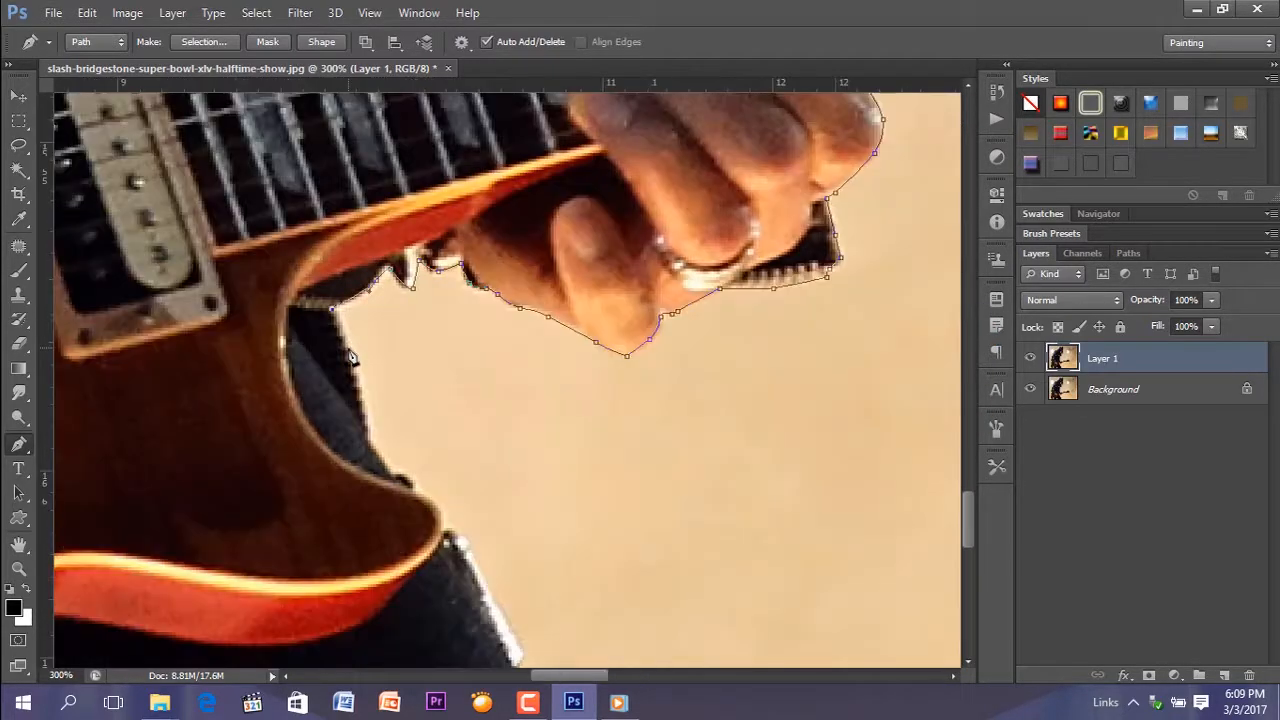
left_click(371, 443)
left_click(443, 533)
left_click_drag(968, 519, 968, 587)
left_click(312, 362)
left_click_drag(569, 676, 424, 676)
left_click(326, 517)
left_click(316, 517)
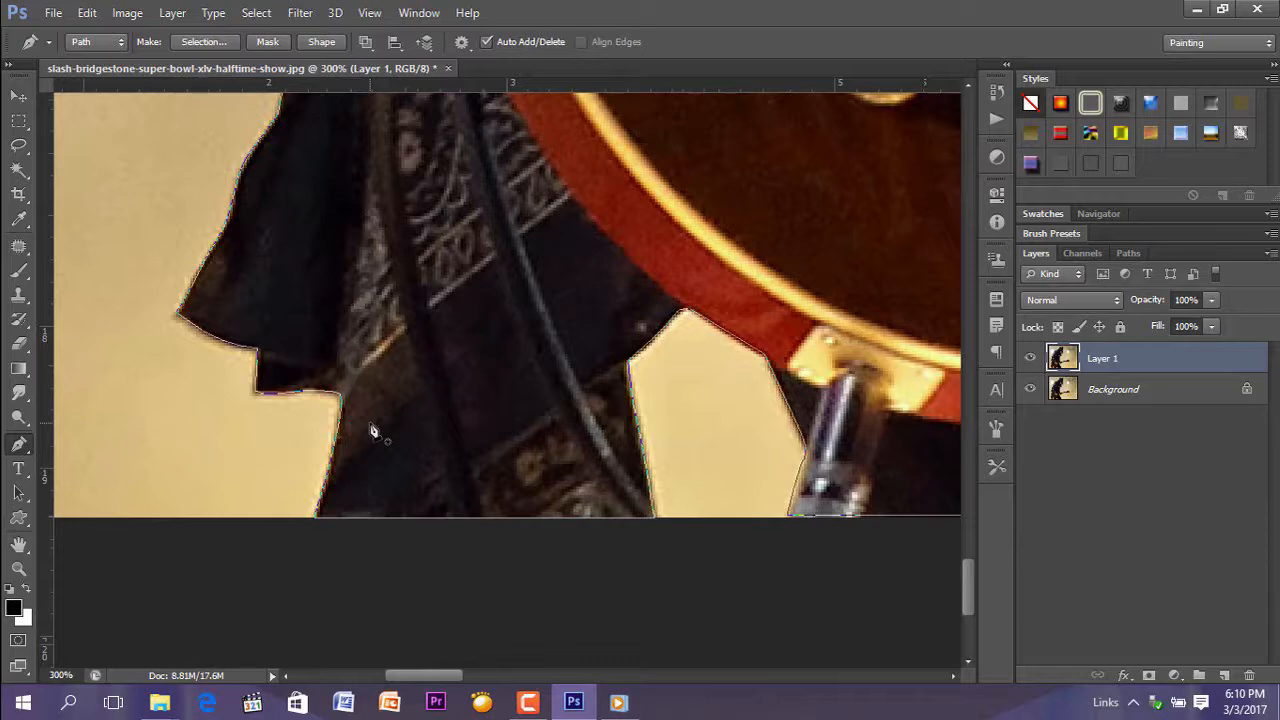
Step: Convert the path to a new anti-aliased selection with a 0-pixel feather radius and copy it to a new layer
key("ctrl+0")
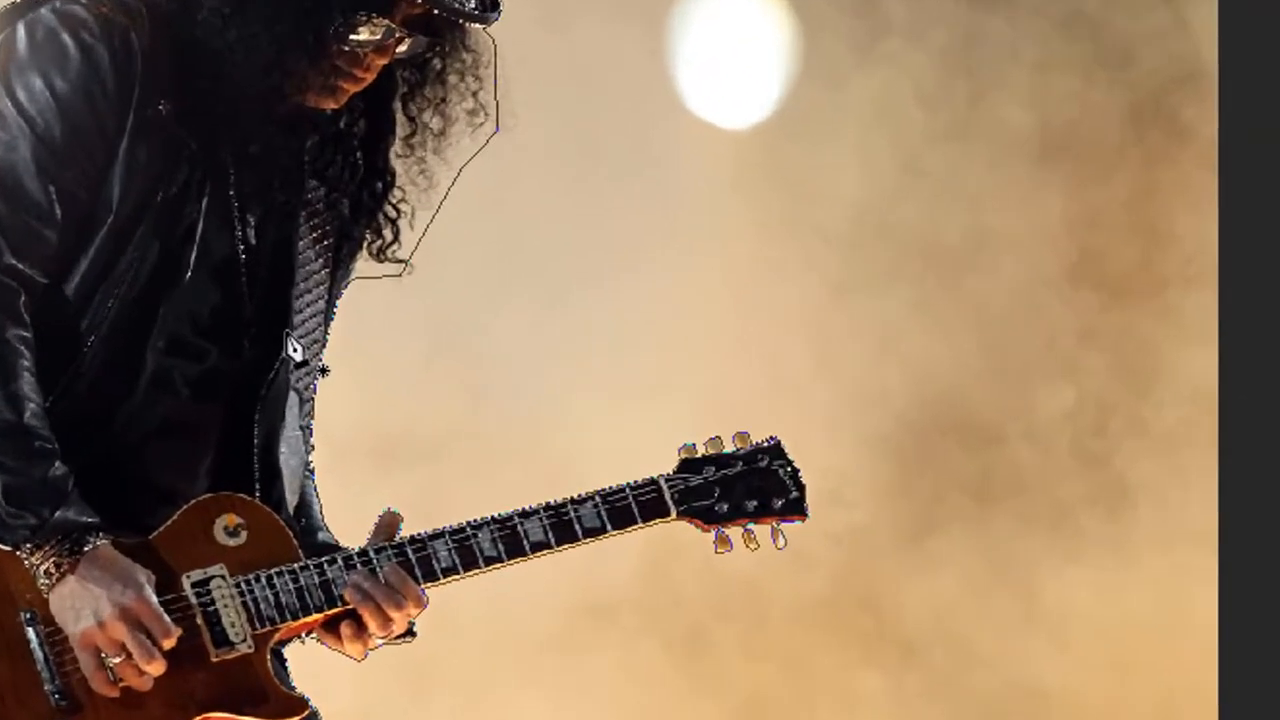
right_click(420, 400)
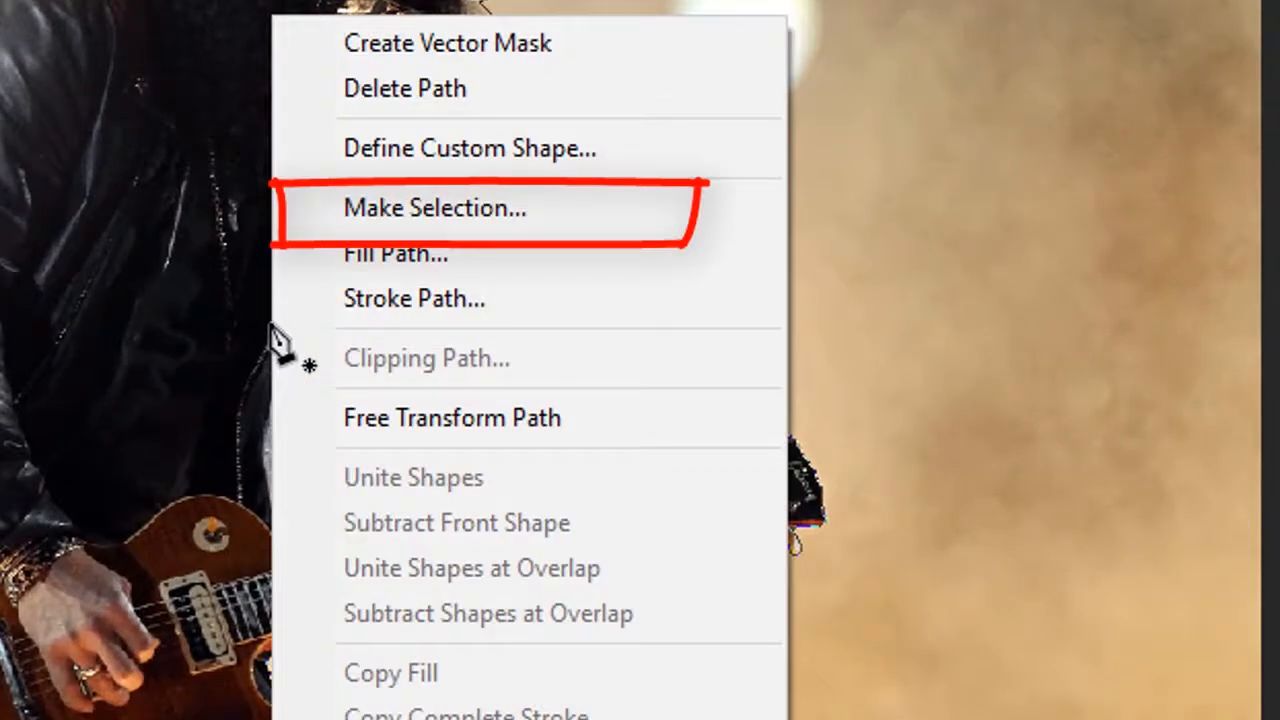
left_click(316, 222)
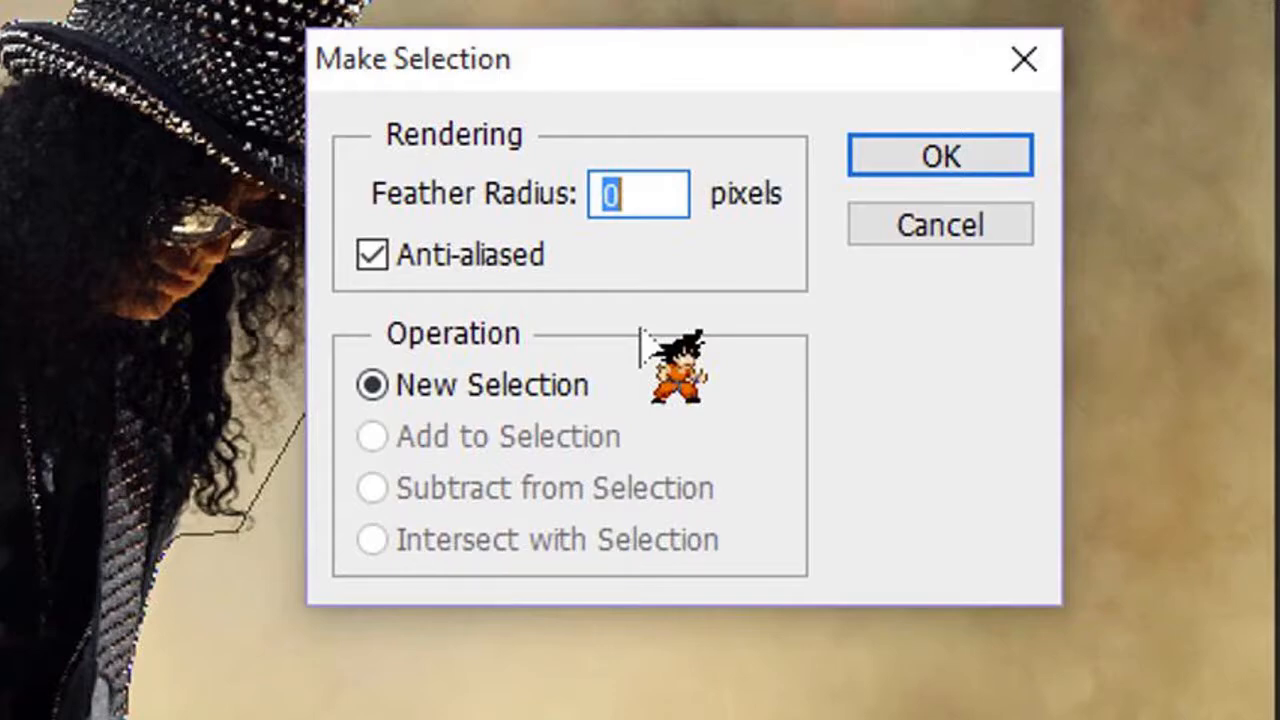
left_click(911, 160)
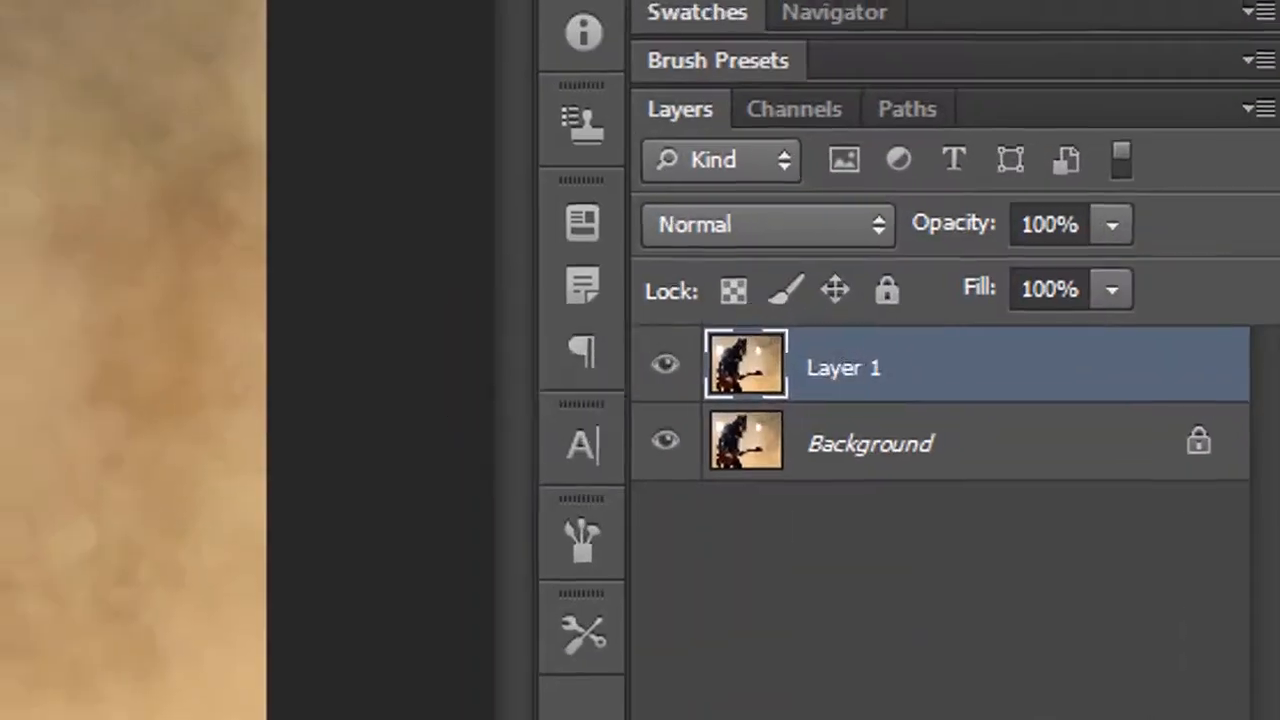
key("ctrl+j")
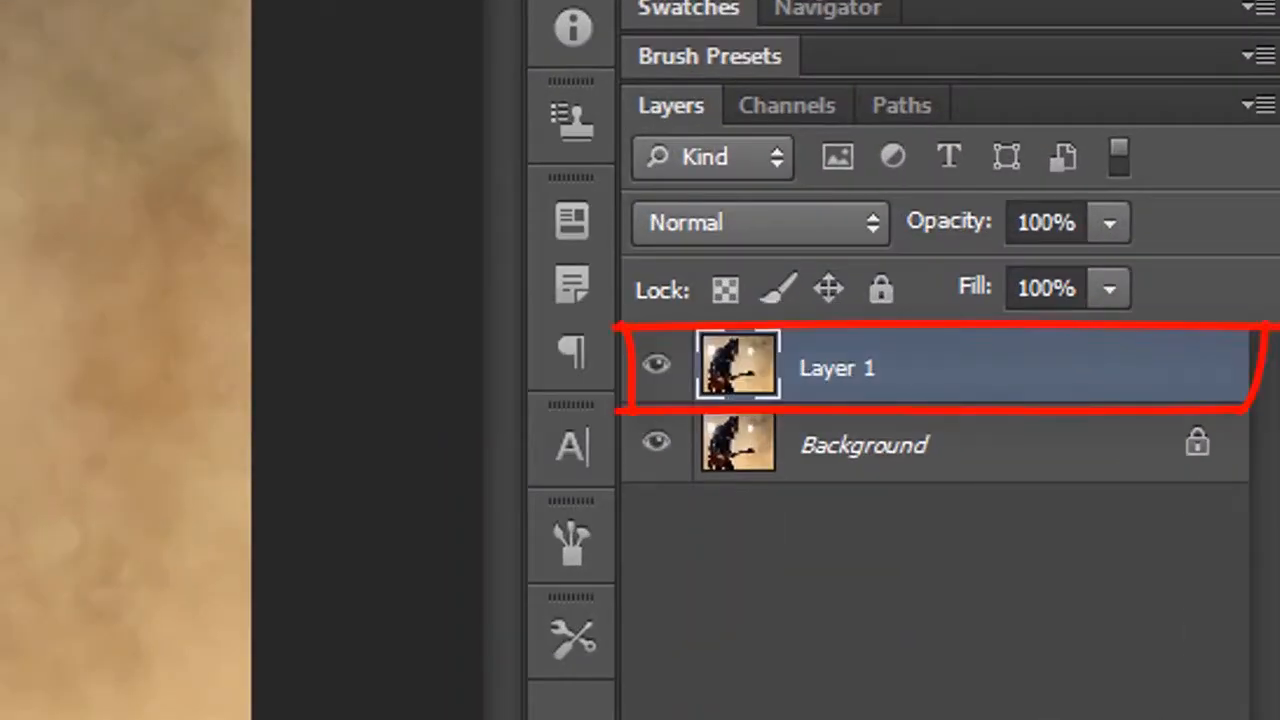
key("ctrl+j")
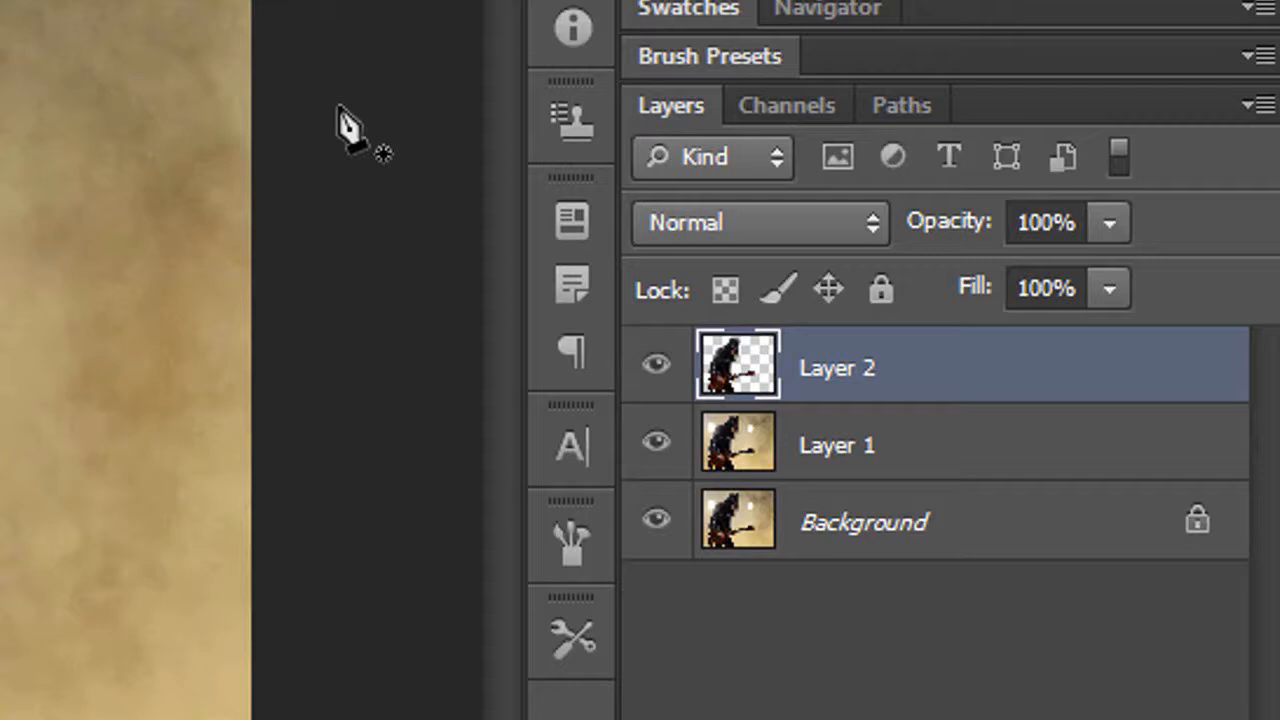
Step: Load the cutout on Layer 2 as a selection and hide Layer 1
key("ctrl")
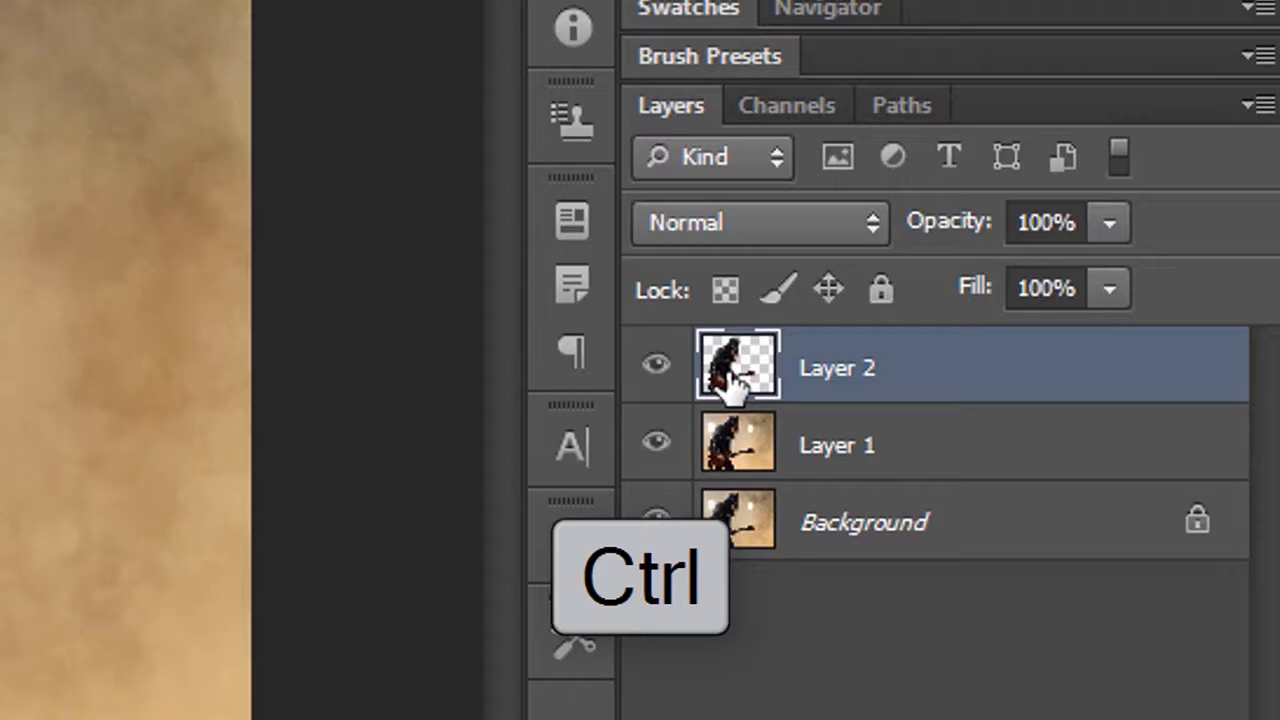
left_click_drag(733, 383, 742, 406)
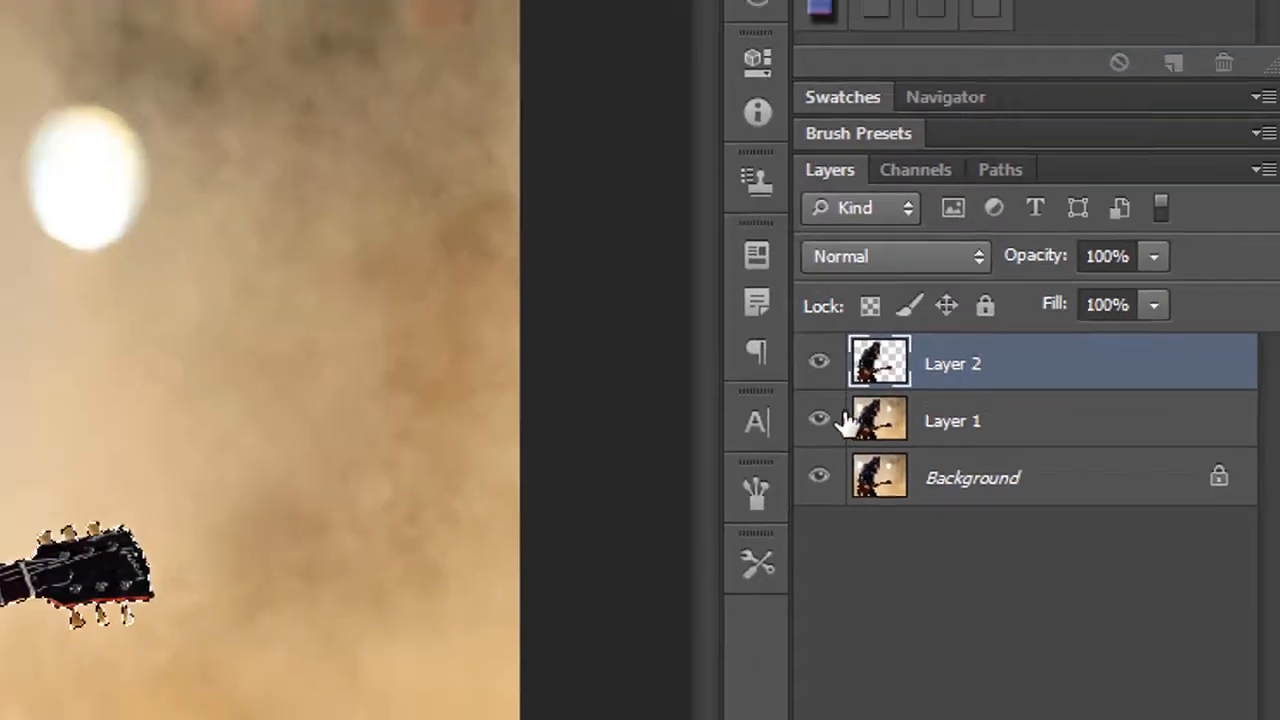
left_click(668, 443)
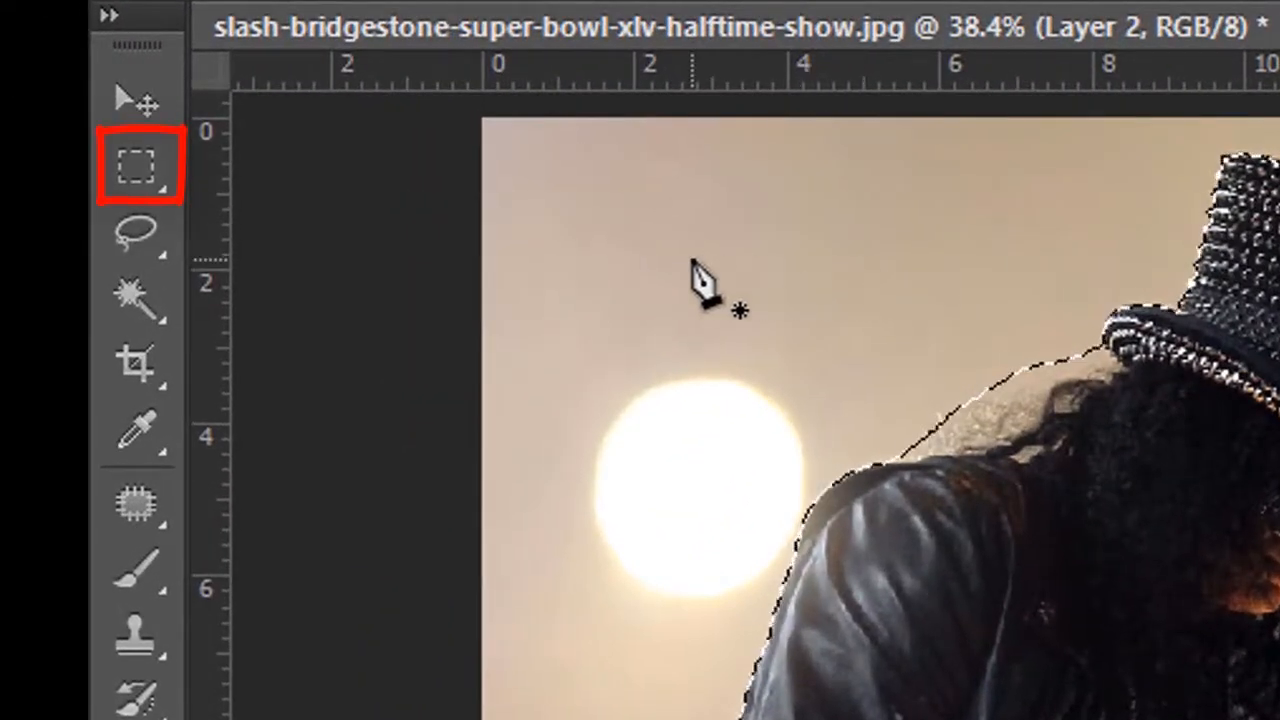
Step: Open Refine Edge for the cutout selection and set the radius to 3.3 px with Smart Radius enabled
left_click(152, 173)
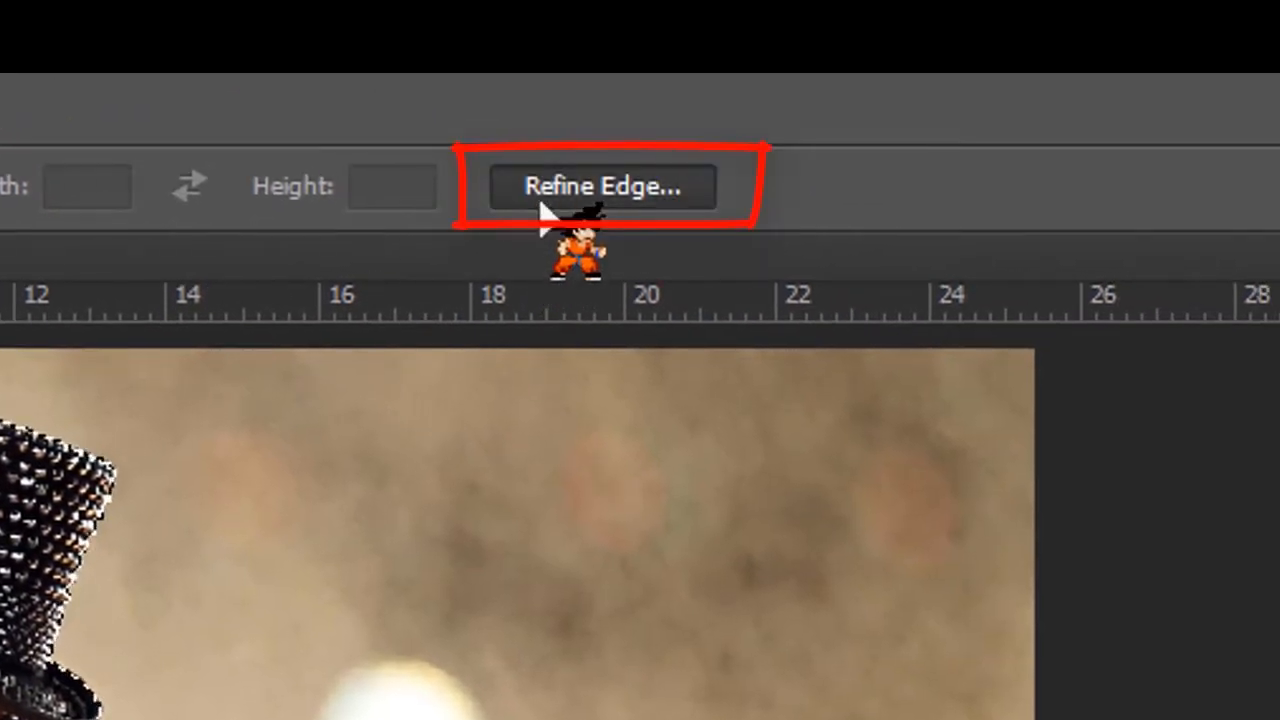
left_click(540, 194)
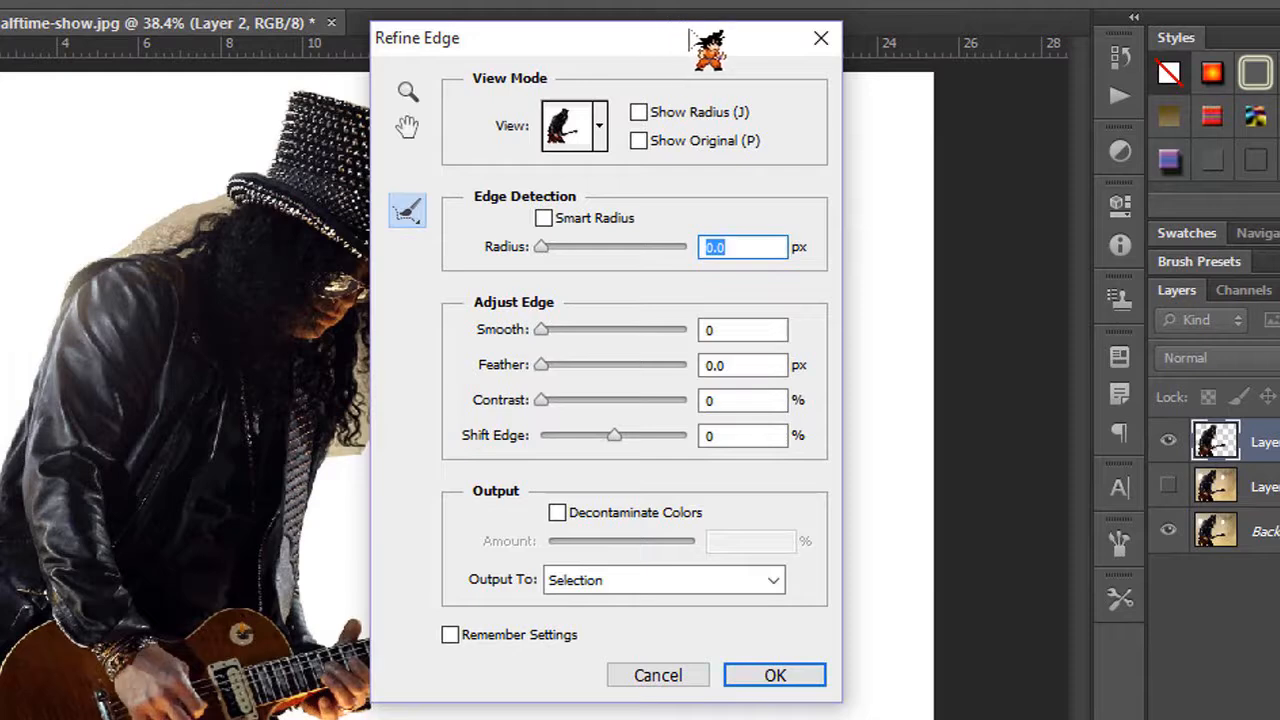
left_click_drag(672, 40, 818, 44)
left_click_drag(690, 252, 717, 256)
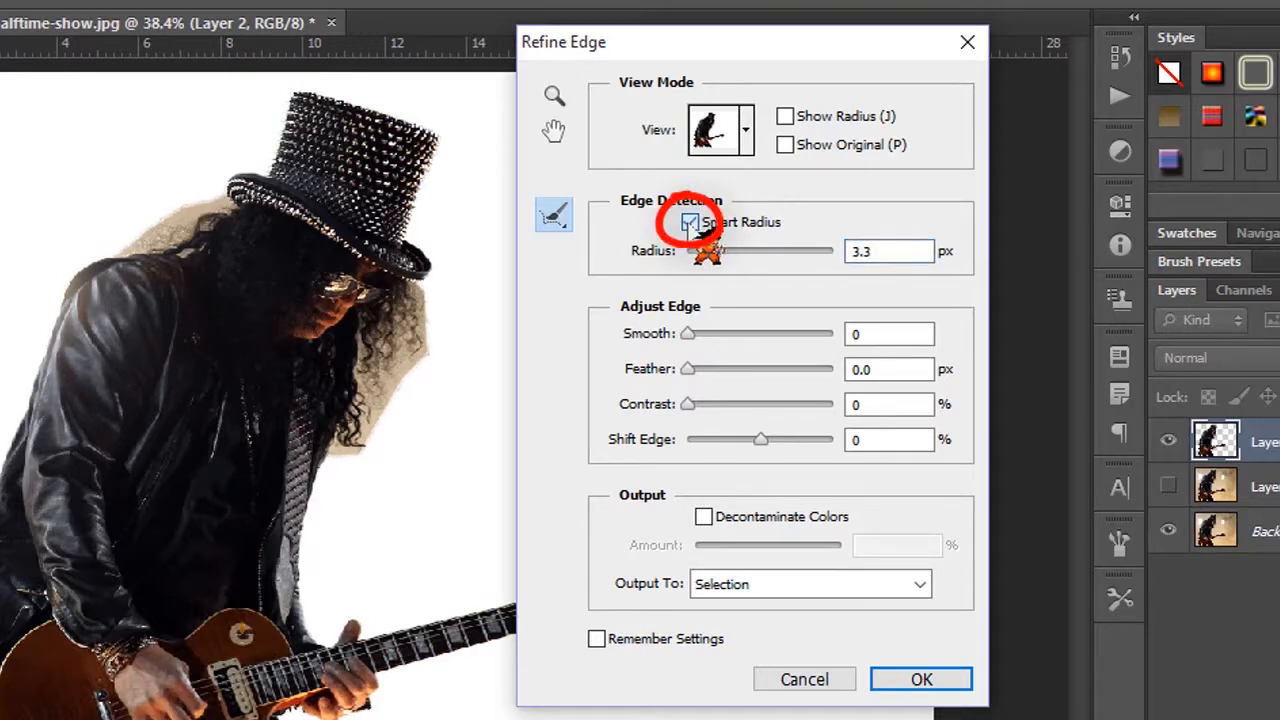
left_click(690, 222)
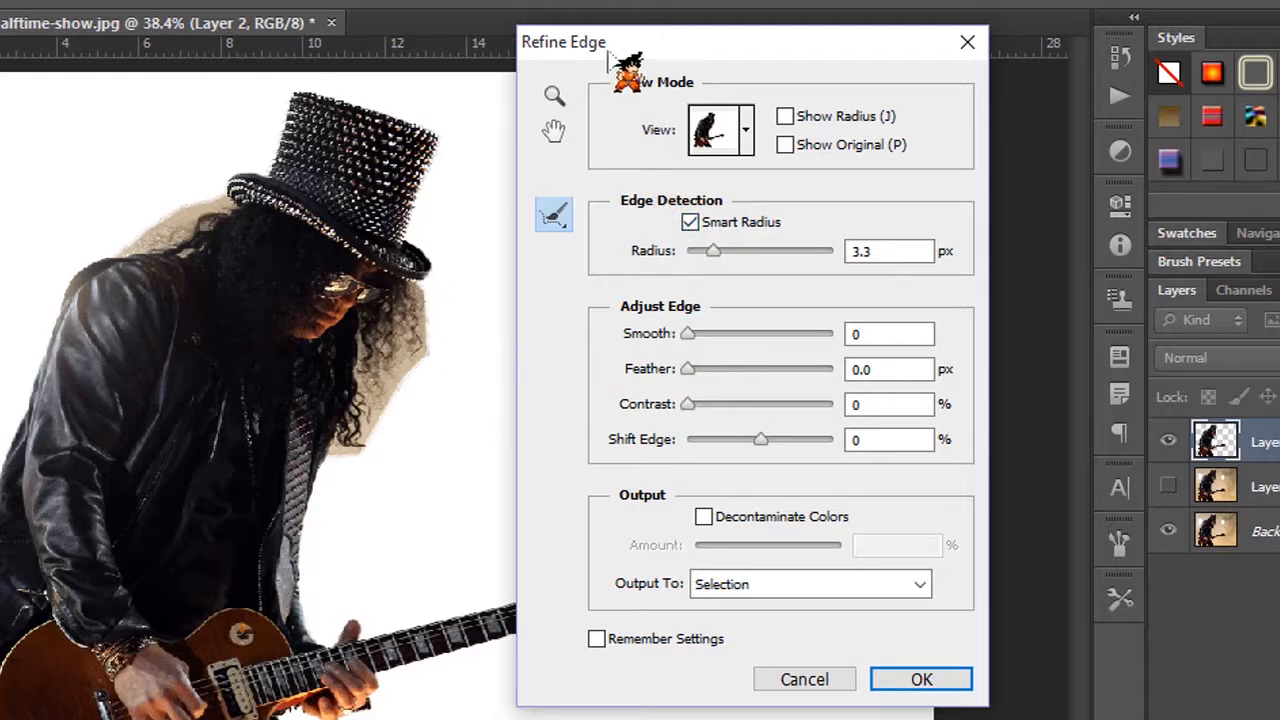
left_click_drag(560, 38, 603, 38)
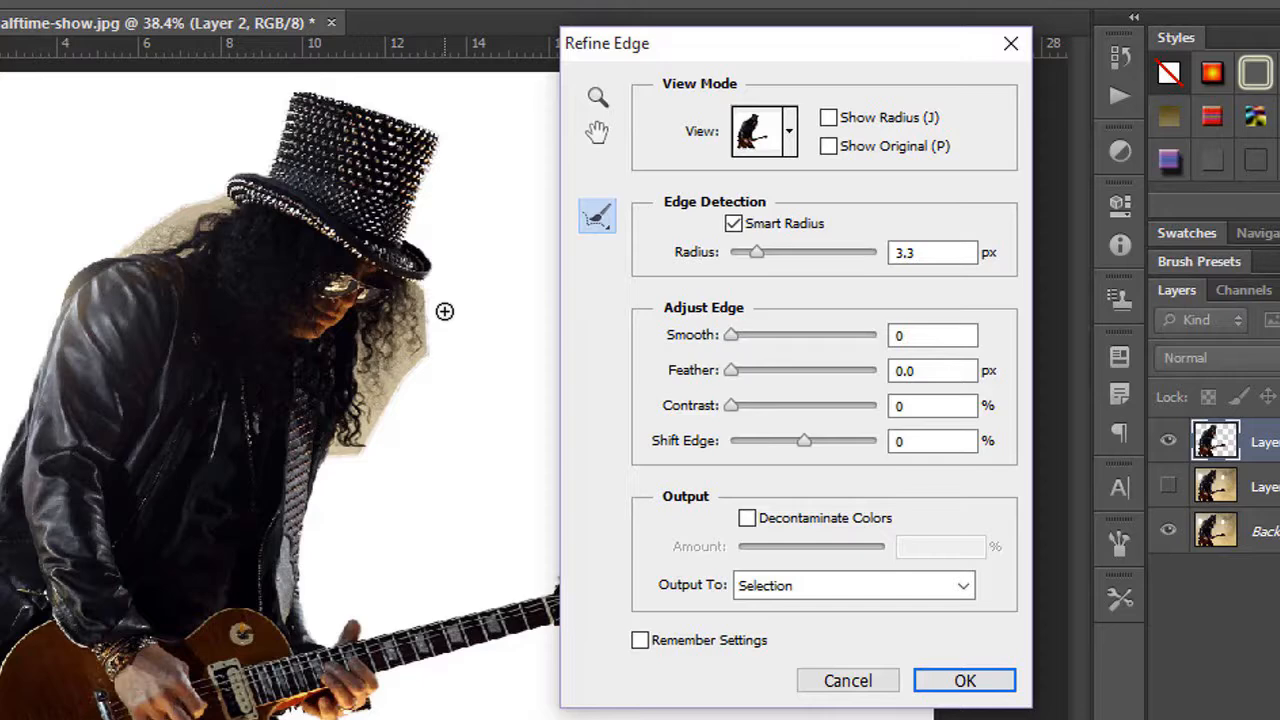
Step: Brush over the curly hair in front of the face with a size 35 refine radius brush to remove the leftover background
key("bracketleft")
key("bracketright")
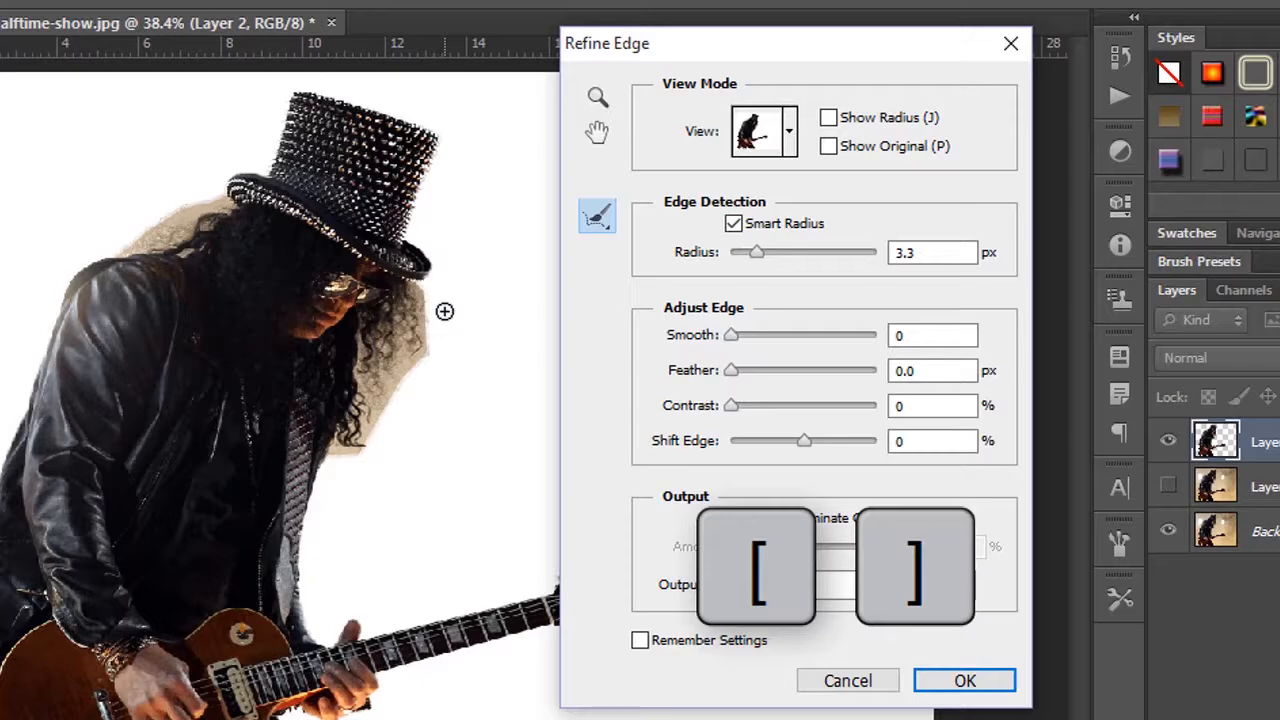
key("ctrl+plus")
key("ctrl+plus")
key("ctrl+plus")
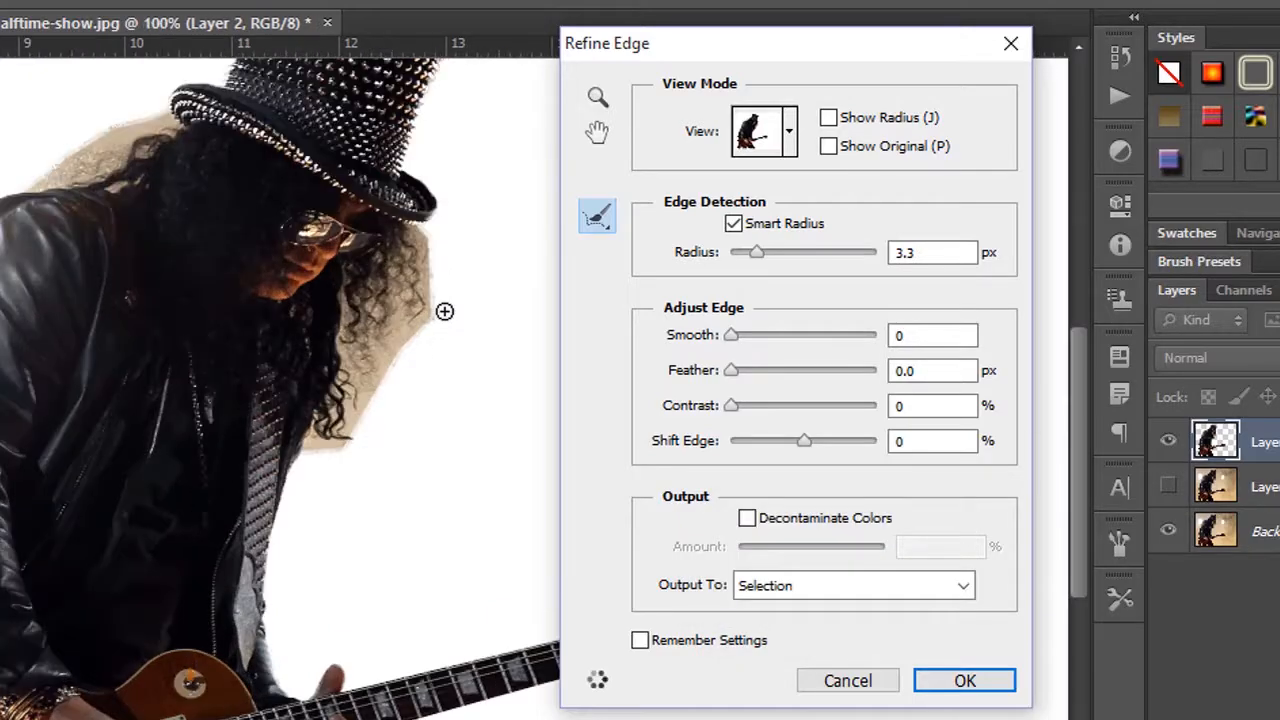
left_click_drag(738, 43, 782, 41)
left_click_drag(1079, 430, 1079, 367)
left_click_drag(436, 436, 416, 494)
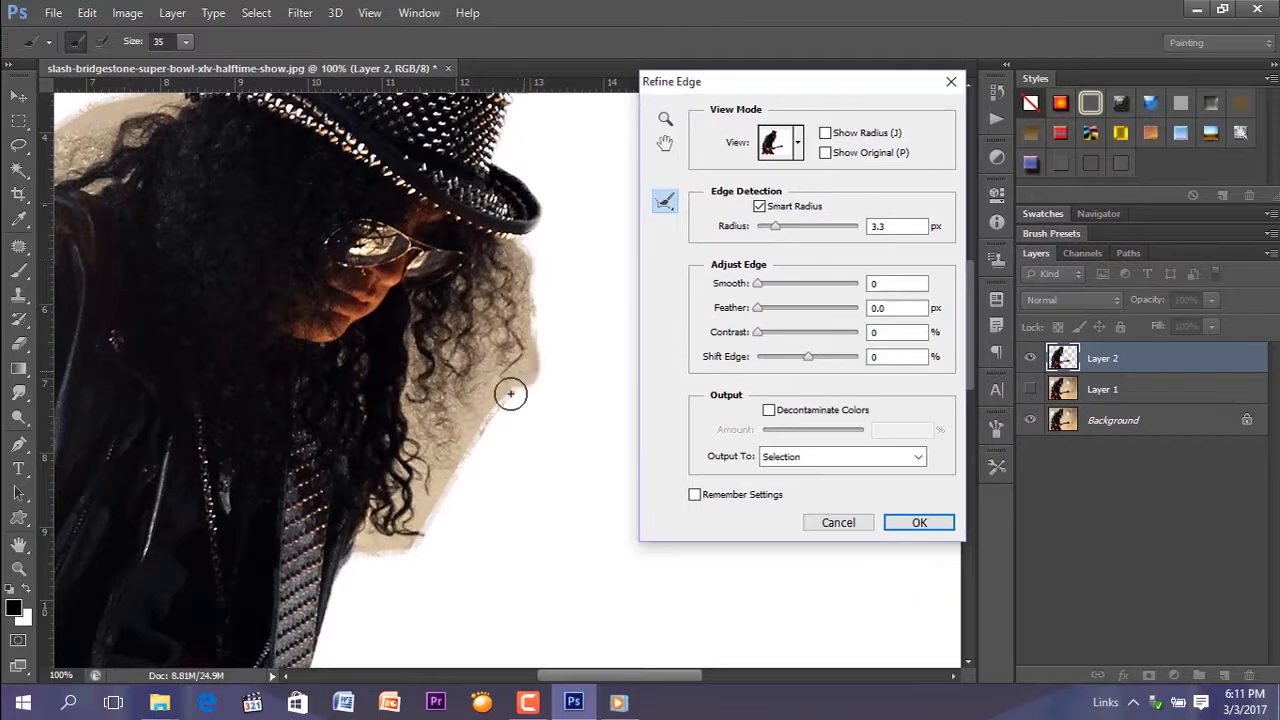
mouse_move(511, 394)
left_mouse_down()
mouse_move(441, 488)
mouse_move(426, 562)
mouse_move(395, 550)
mouse_move(430, 407)
mouse_move(374, 538)
left_mouse_up()
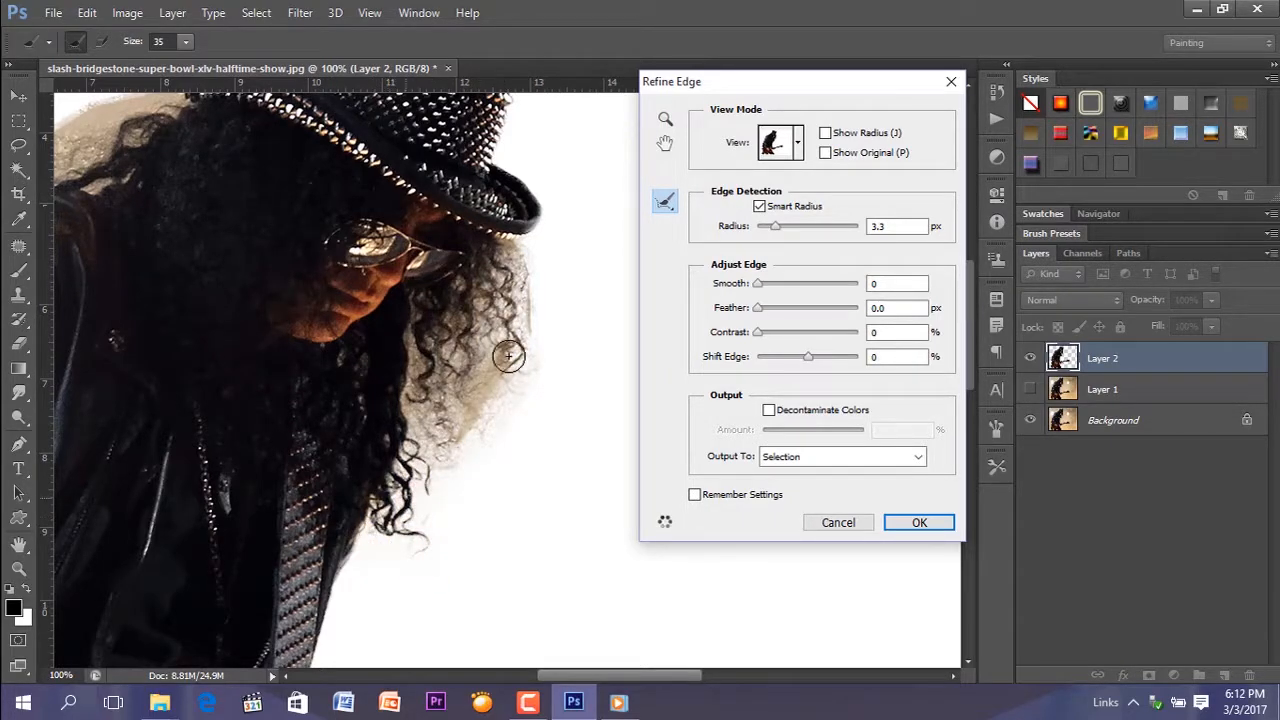
left_click_drag(508, 356, 441, 463)
mouse_move(530, 329)
left_mouse_down()
mouse_move(526, 284)
mouse_move(505, 257)
mouse_move(414, 427)
left_mouse_up()
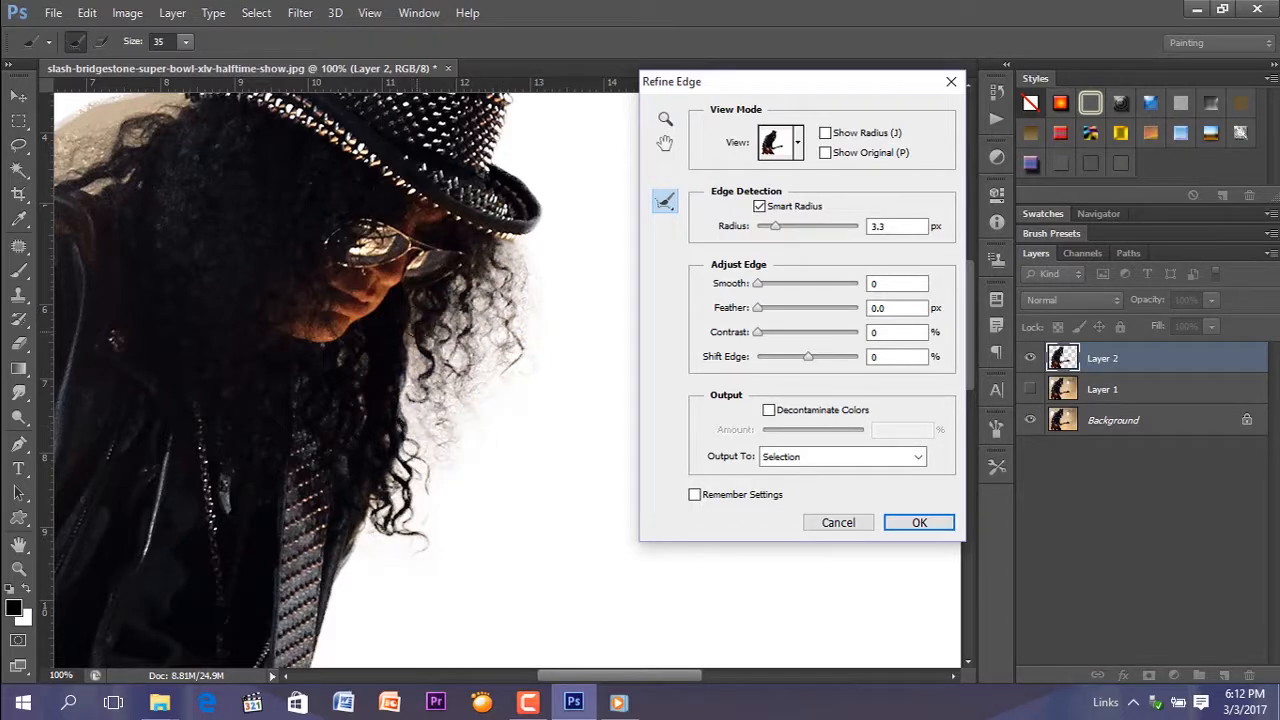
mouse_move(528, 297)
left_mouse_down()
mouse_move(450, 420)
mouse_move(531, 308)
mouse_move(485, 302)
mouse_move(425, 370)
mouse_move(412, 398)
mouse_move(410, 555)
mouse_move(363, 551)
mouse_move(368, 572)
left_mouse_up()
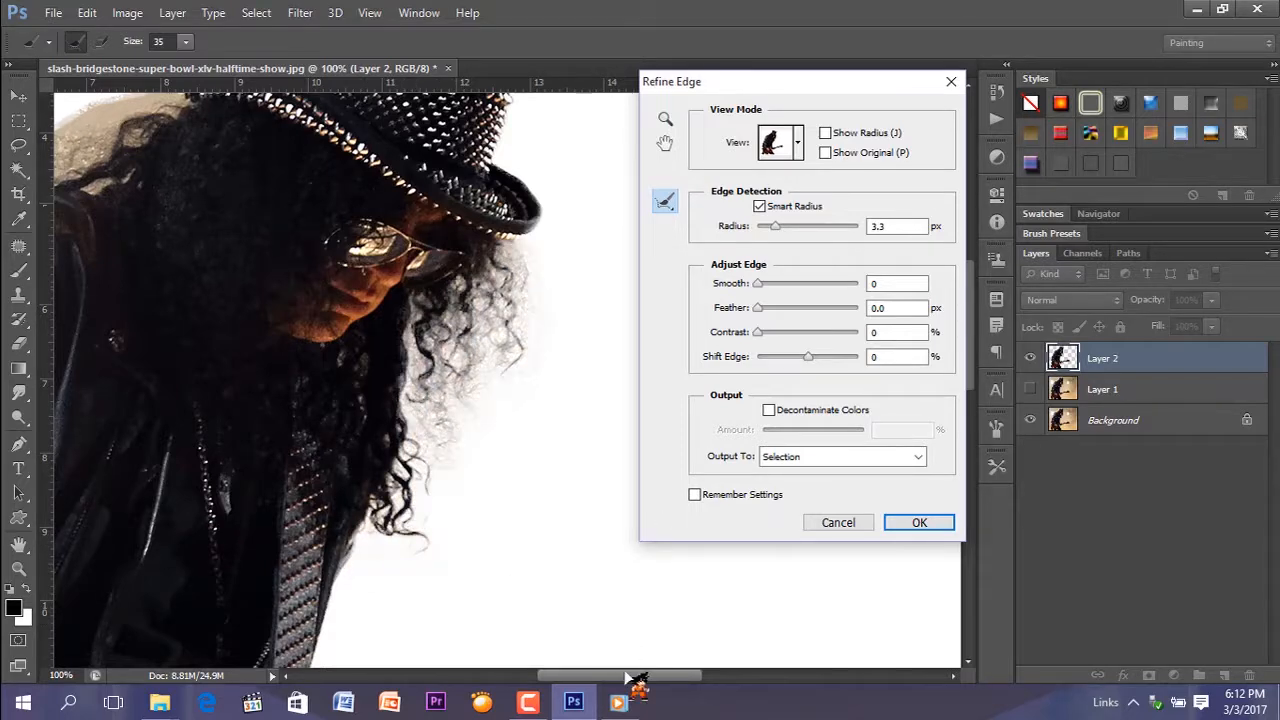
Step: Refine the hair edge at the back of the head below the hat brim and reduce the brush size
left_click_drag(628, 678, 576, 678)
left_click_drag(970, 350, 970, 322)
mouse_move(440, 226)
left_mouse_down()
mouse_move(321, 268)
mouse_move(271, 302)
mouse_move(442, 243)
left_mouse_up()
key("bracketleft")
key("bracketleft")
key("bracketleft")
key("bracketleft")
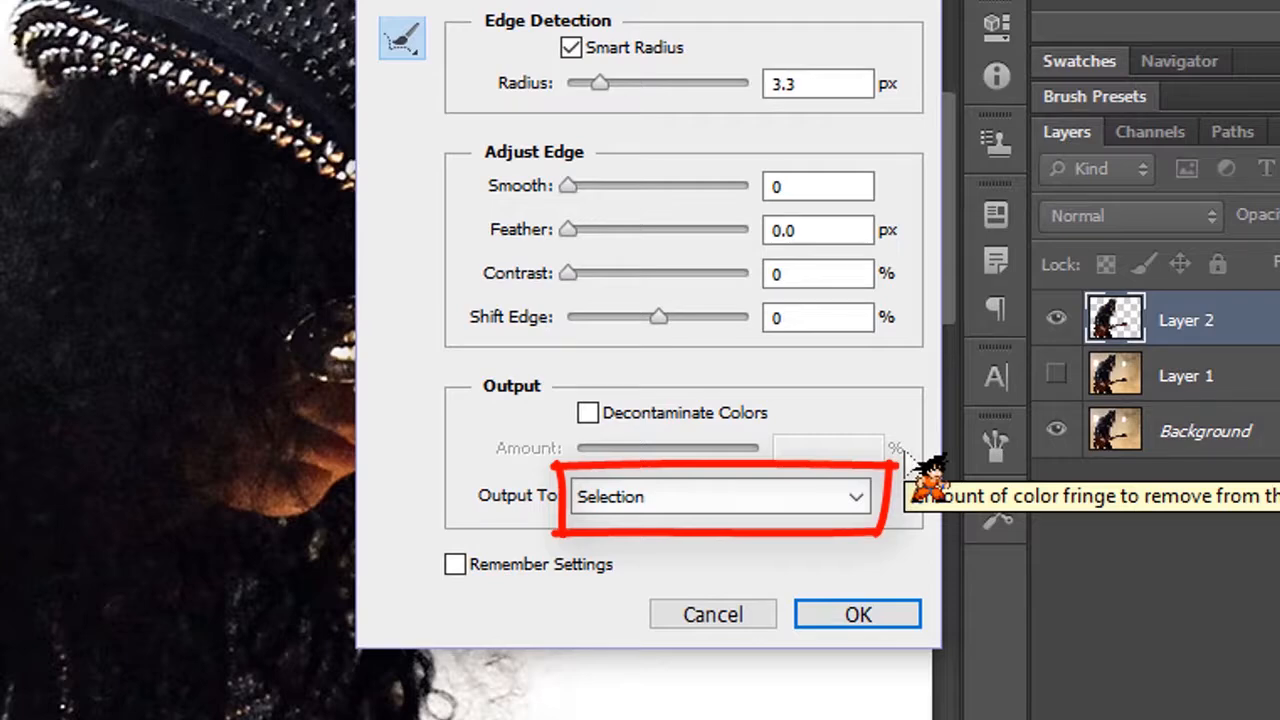
Step: Set the Refine Edge output to New Layer
left_click(868, 497)
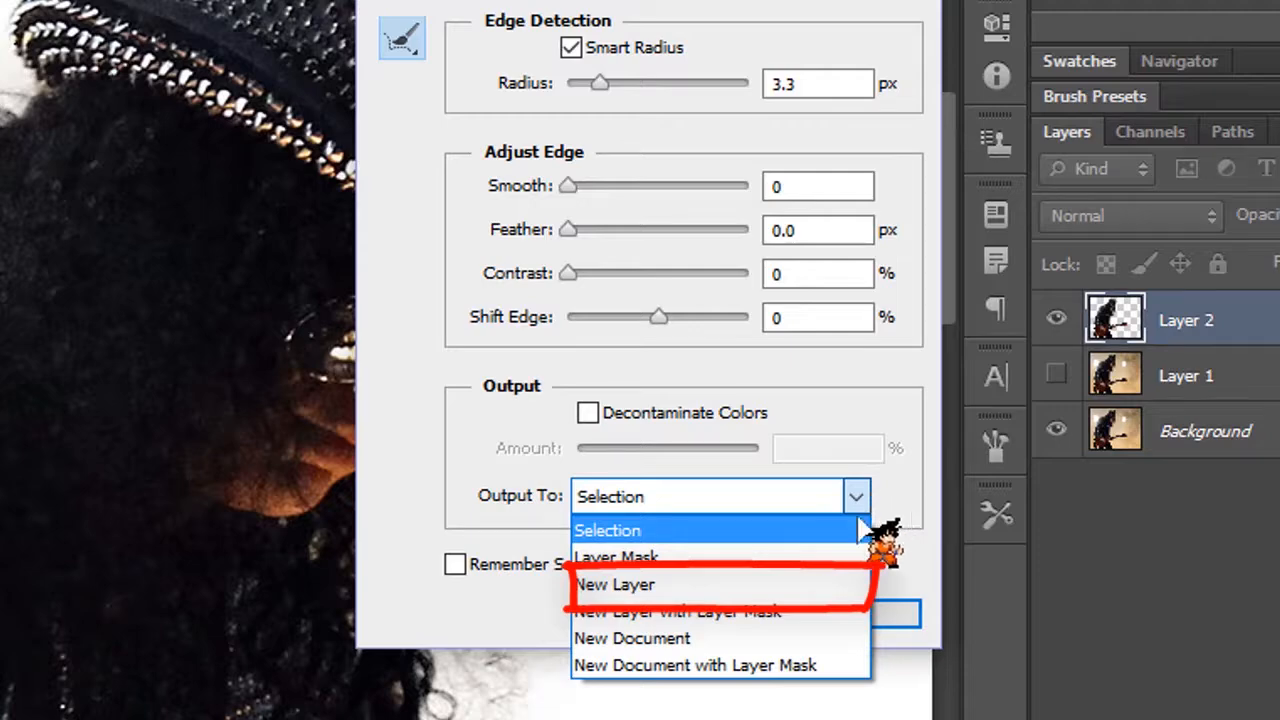
left_click(836, 584)
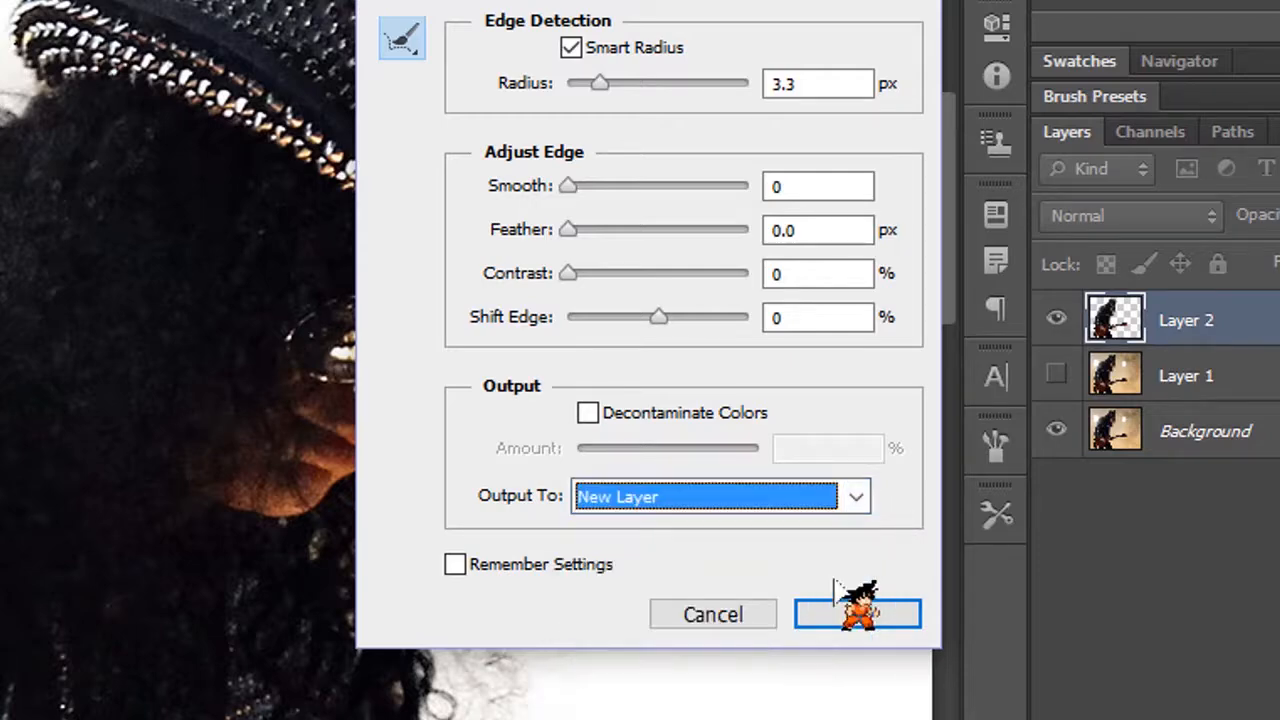
Step: Apply the refined edge to output the cutout, and add a Gradient fill layer directly above Layer 2
left_click(840, 612)
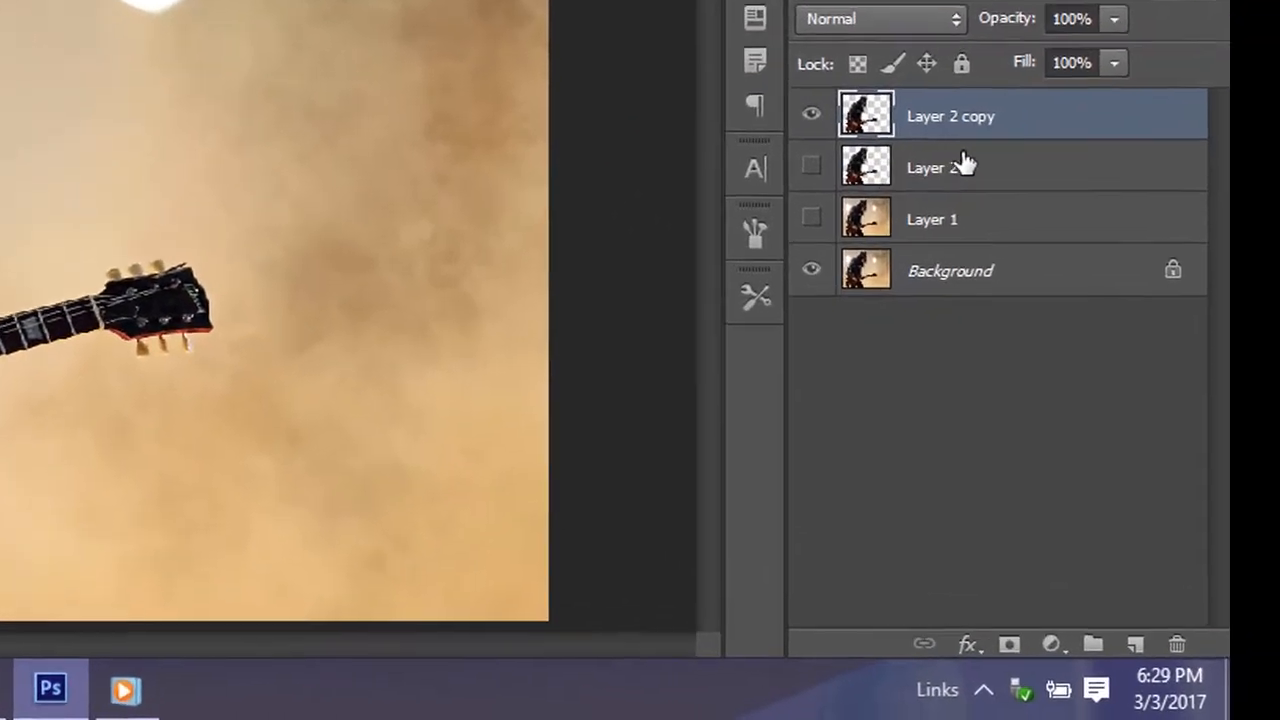
left_click(1124, 389)
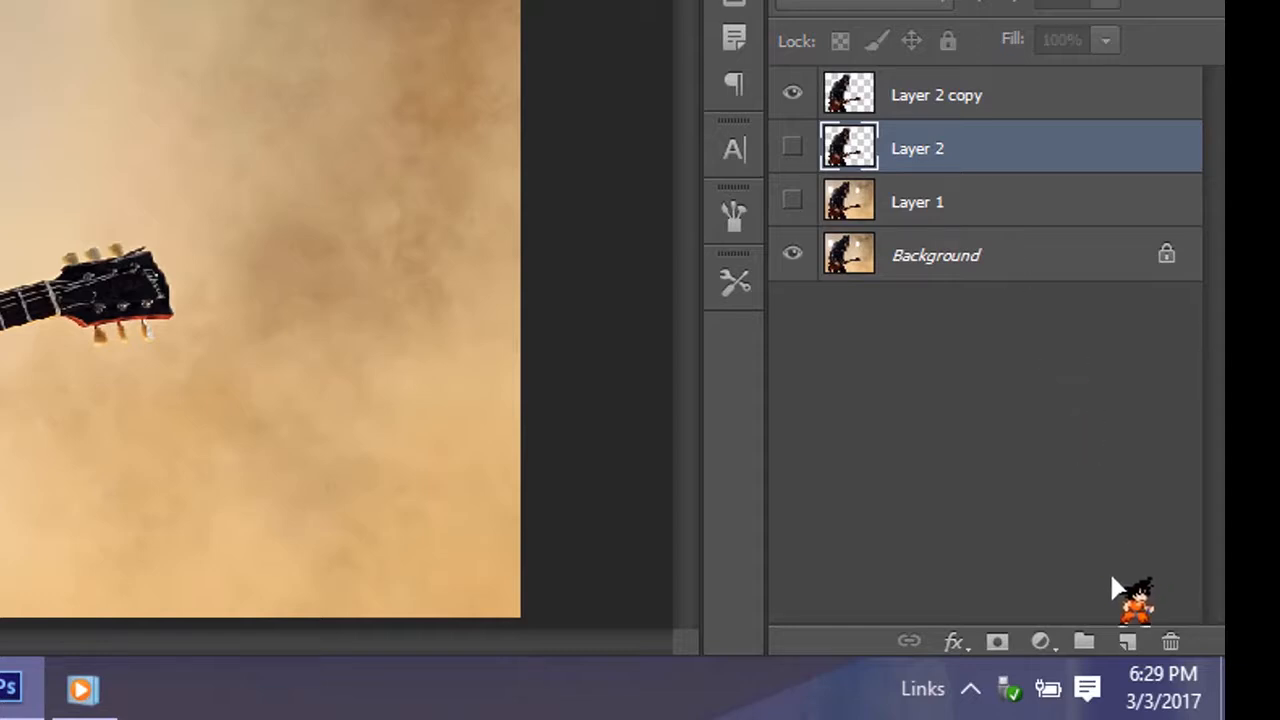
left_click(1041, 642)
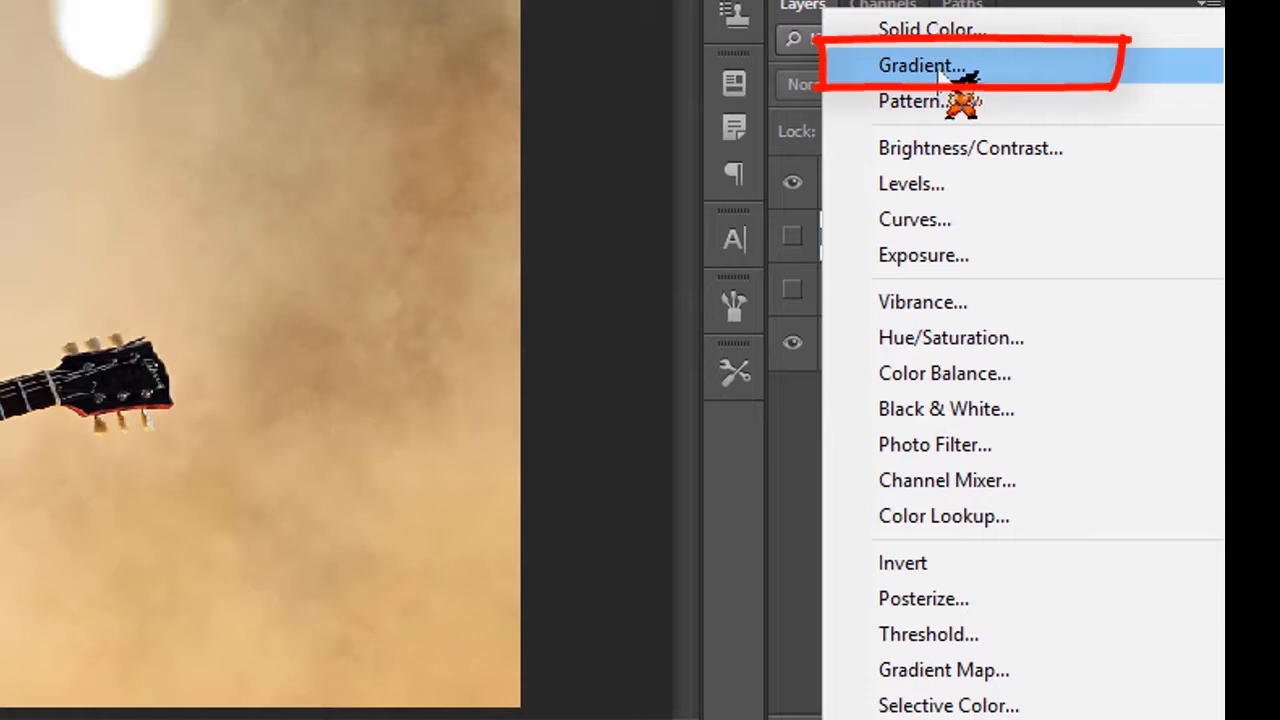
left_click(945, 70)
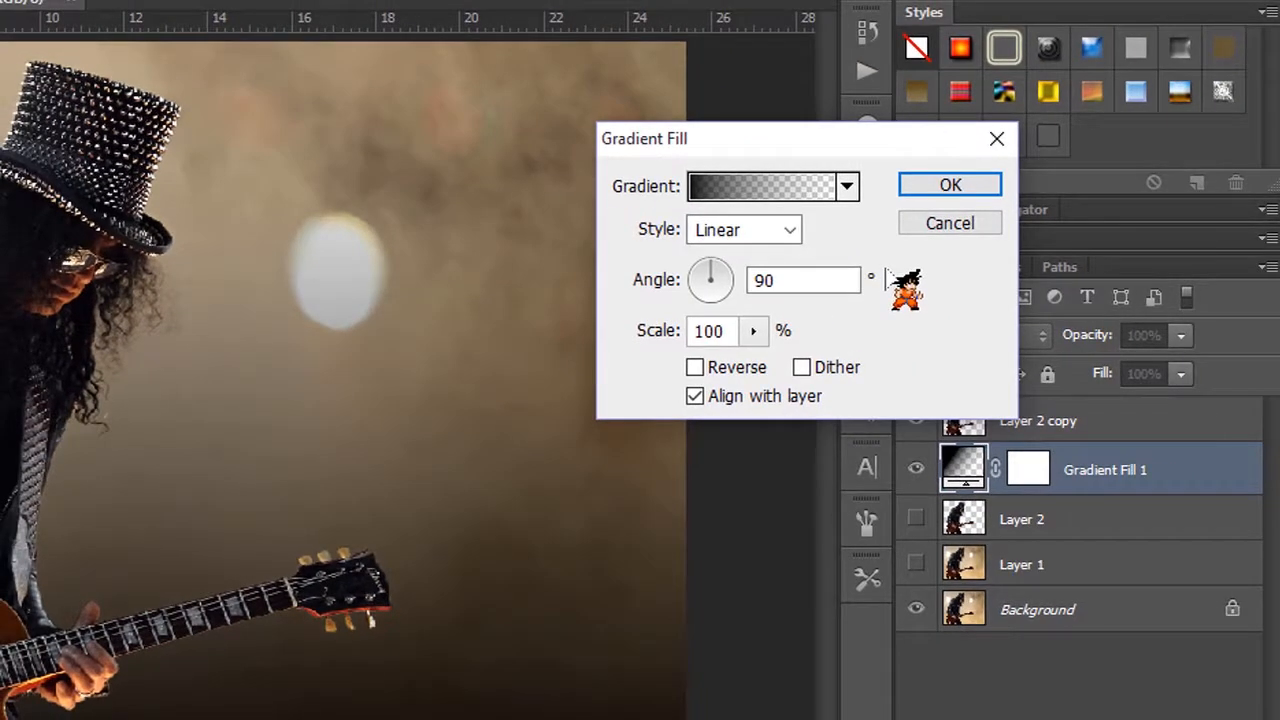
Step: Base the fill on the Foreground to Background gradient preset and set its start color stop to ff4e00
left_click(825, 188)
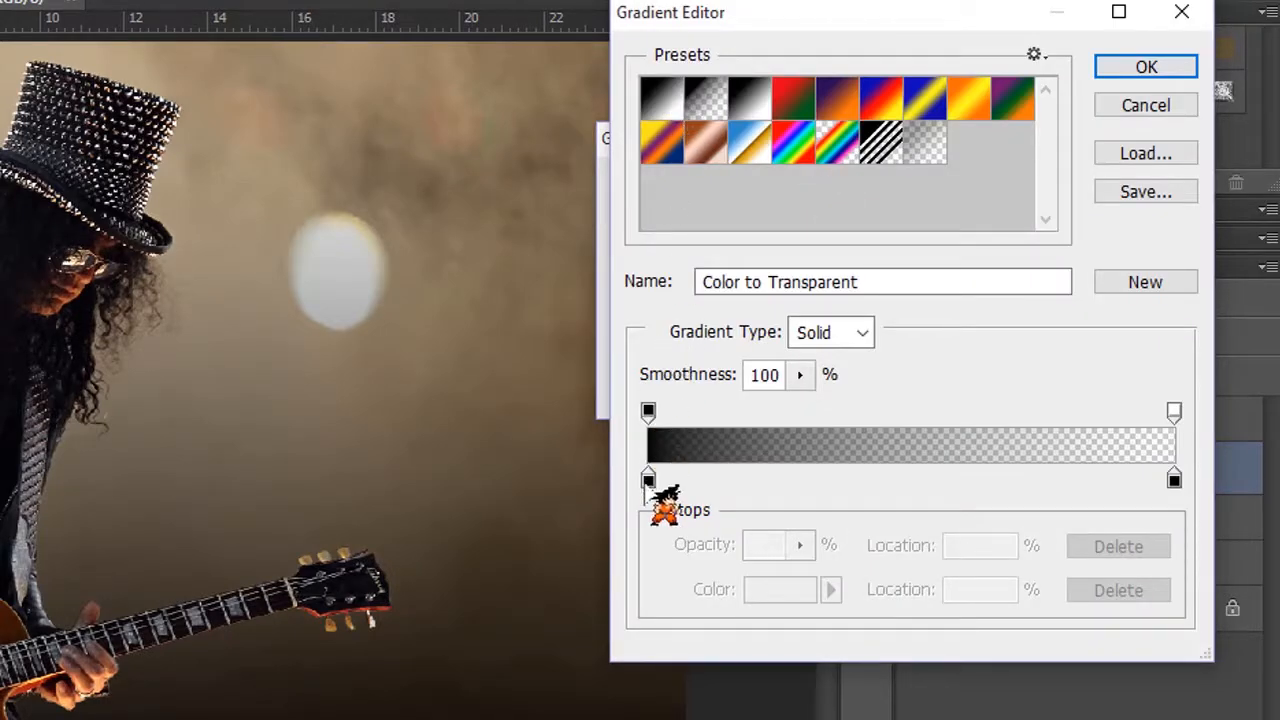
left_click(657, 115)
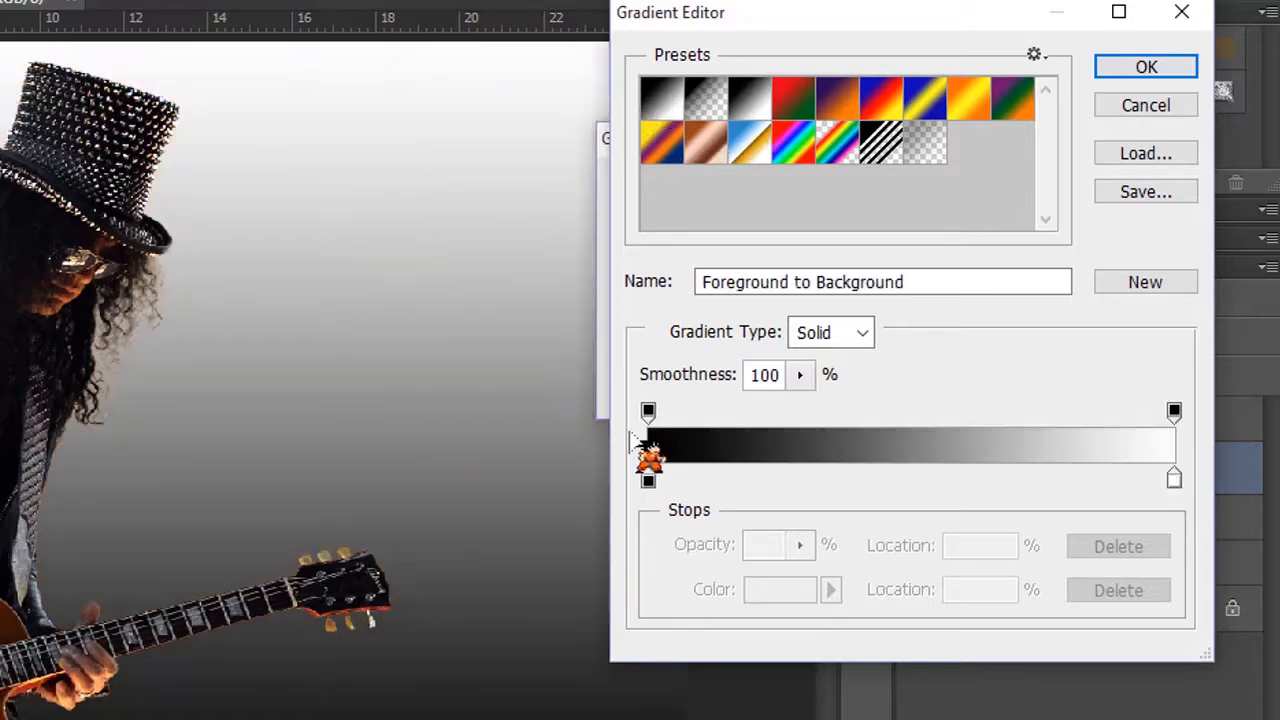
left_click(648, 480)
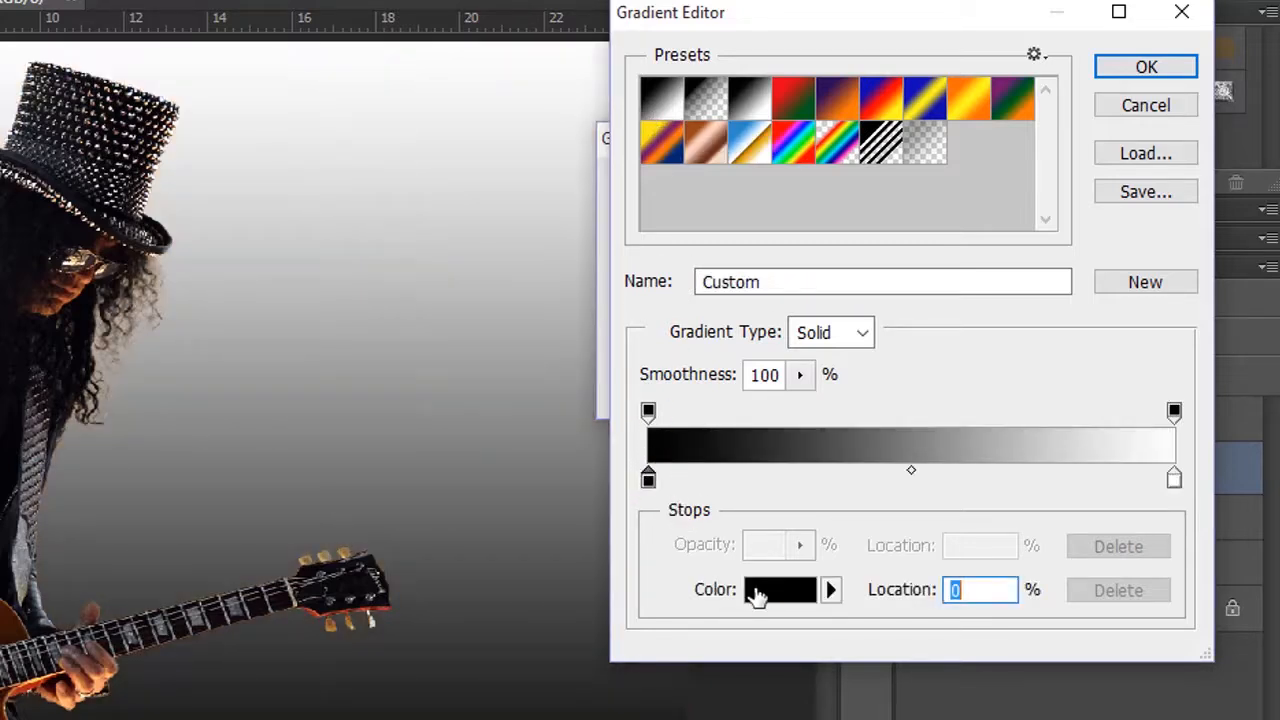
left_click(763, 592)
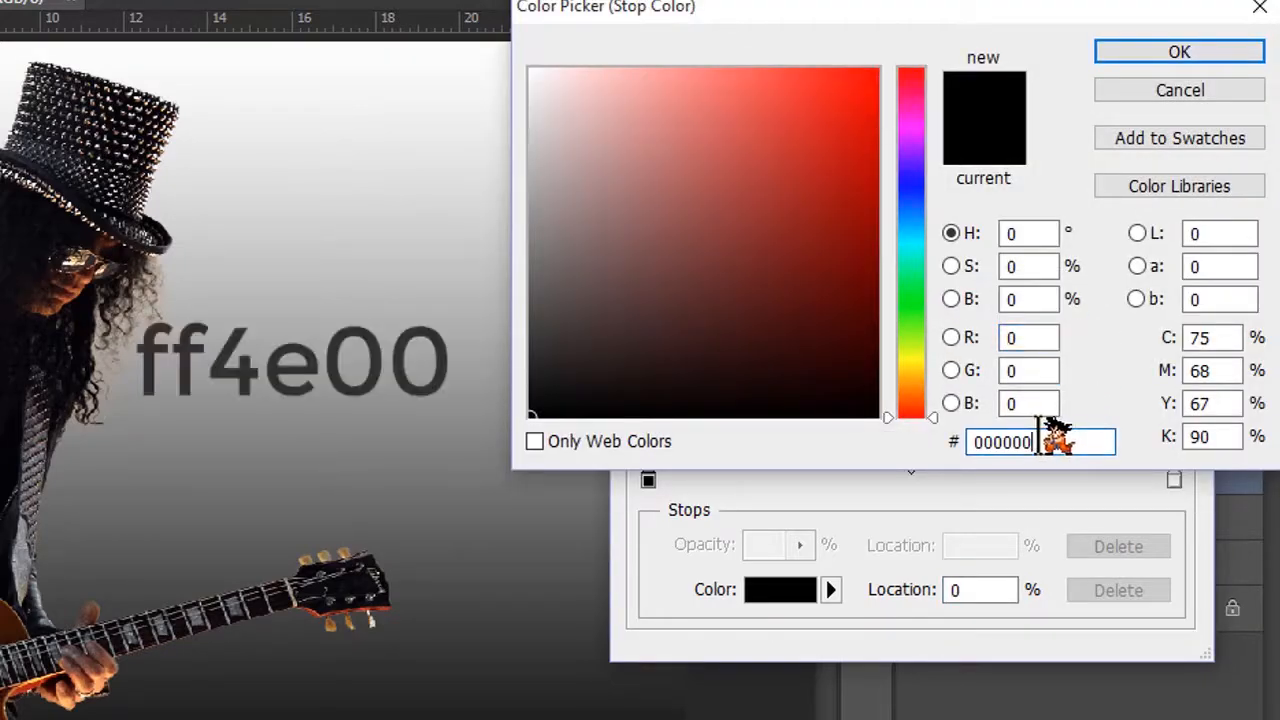
left_click_drag(1058, 440, 952, 455)
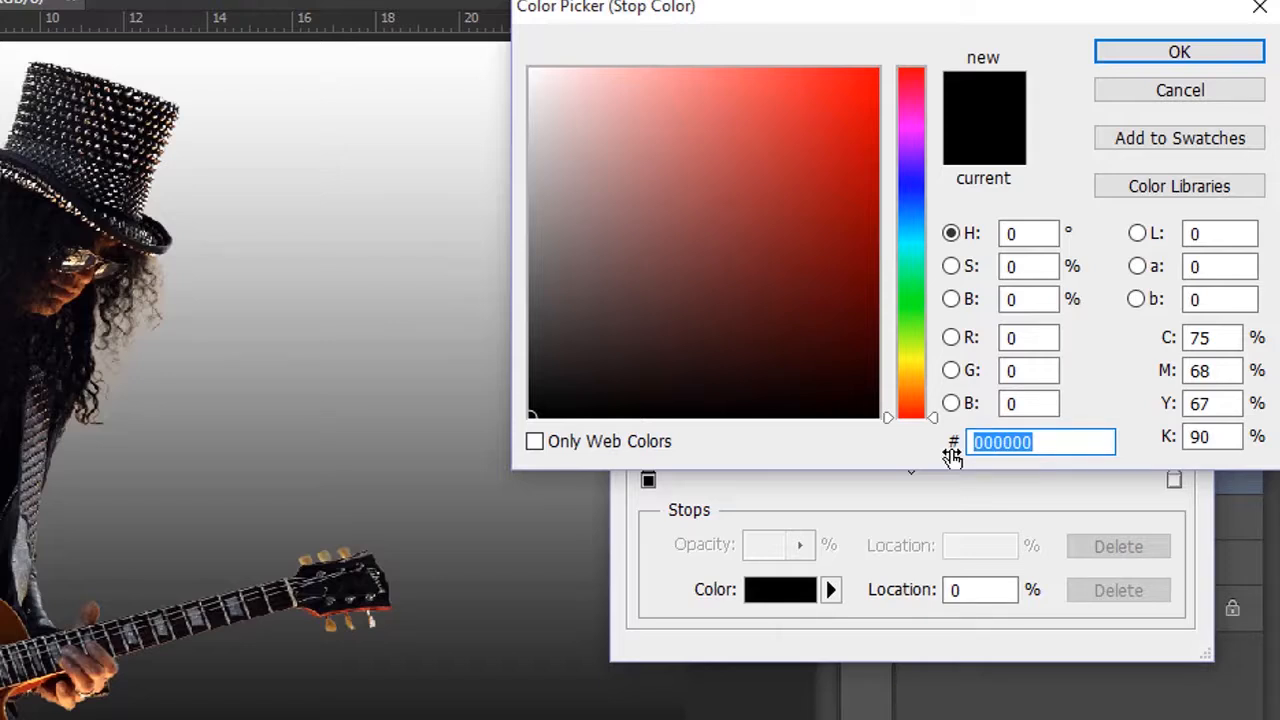
type("ff")
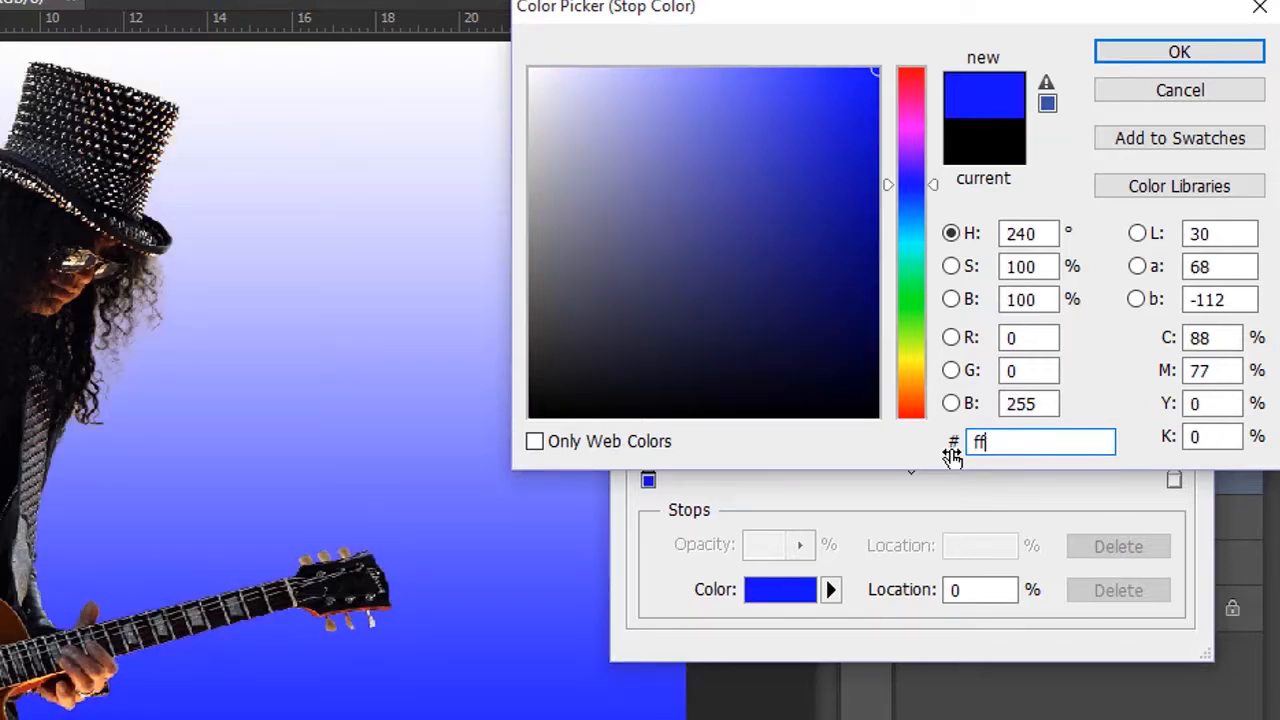
type("4e00")
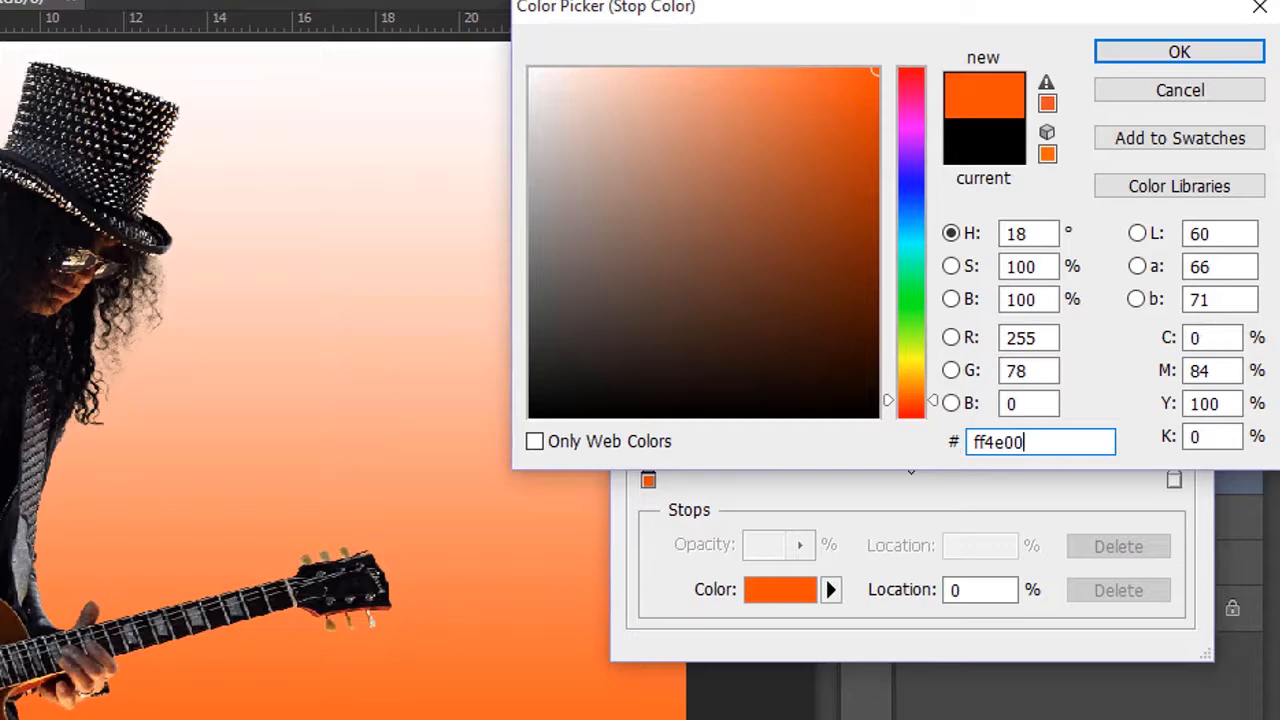
left_click(1185, 52)
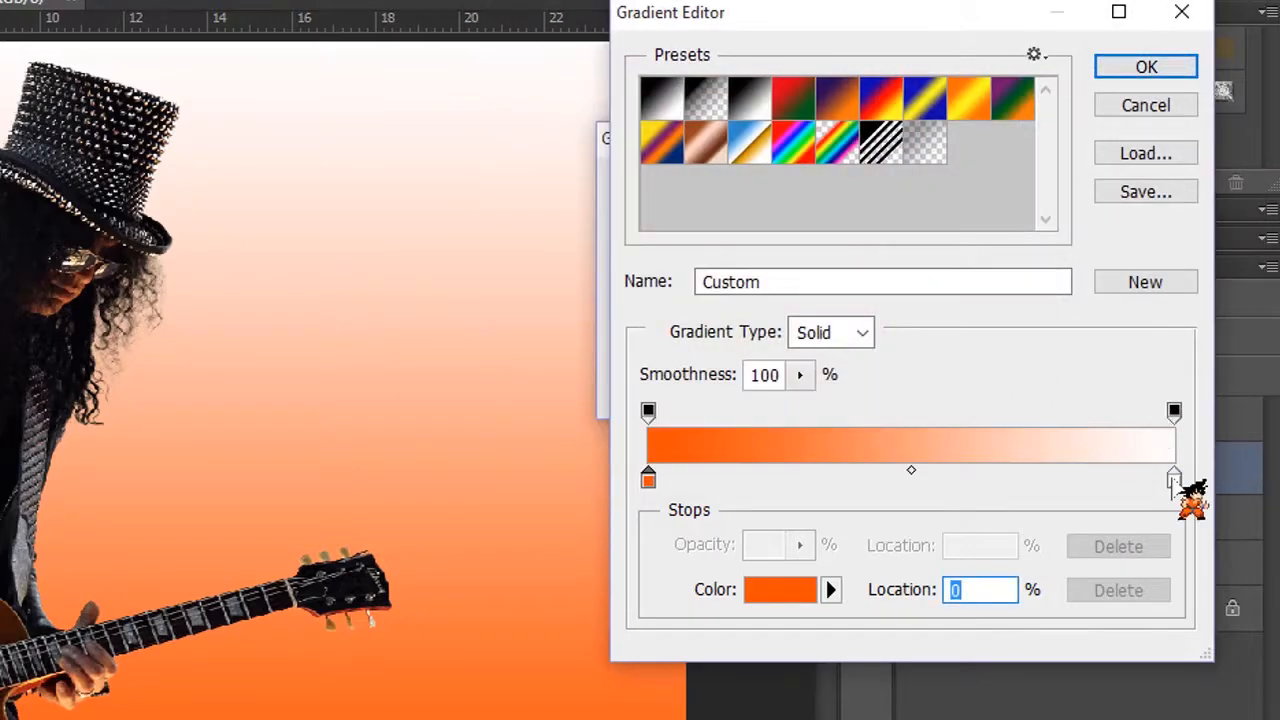
Step: Set the gradient's end color stop at 100% to near-black 010101 and accept the edited gradient
left_click(1174, 480)
left_click(805, 590)
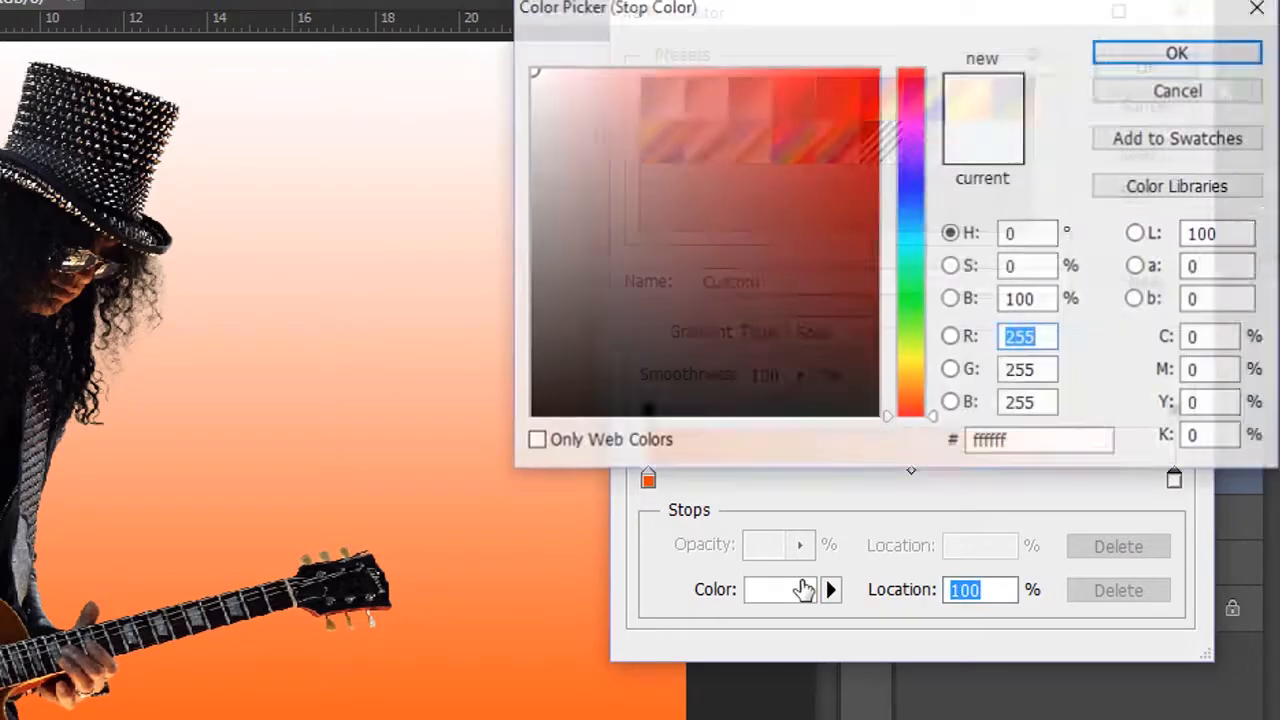
left_click(531, 415)
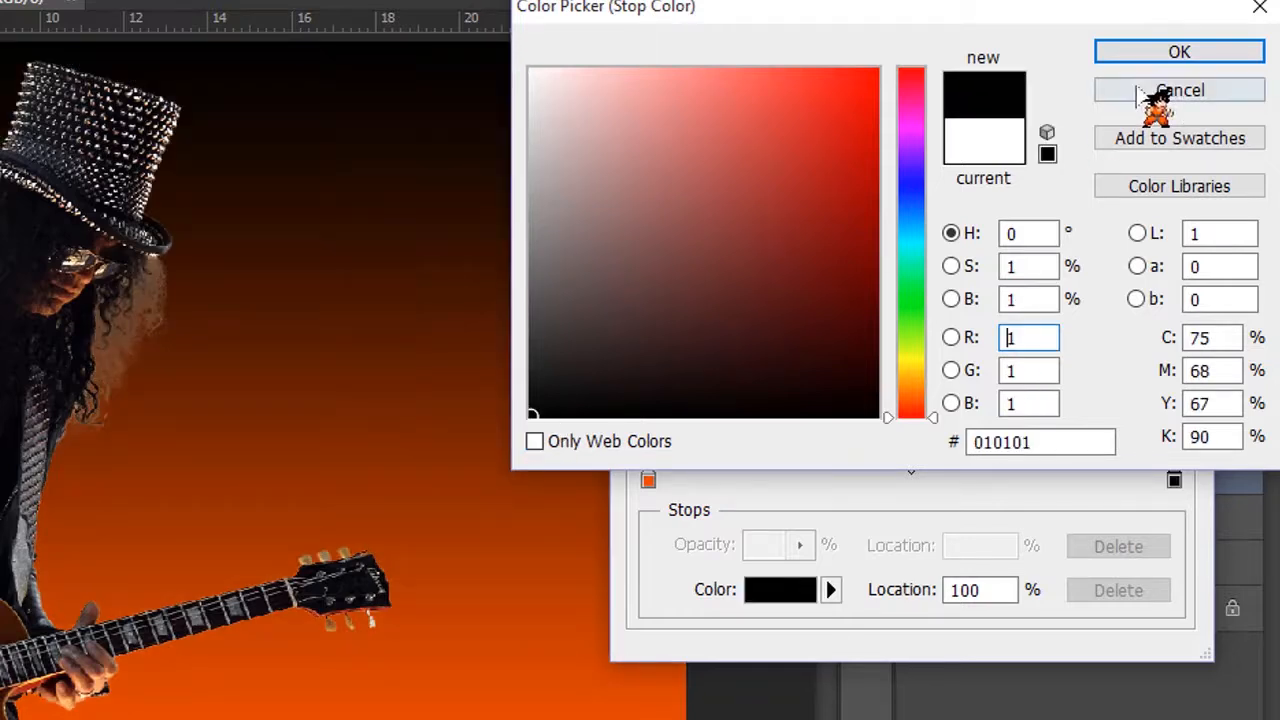
left_click(1150, 50)
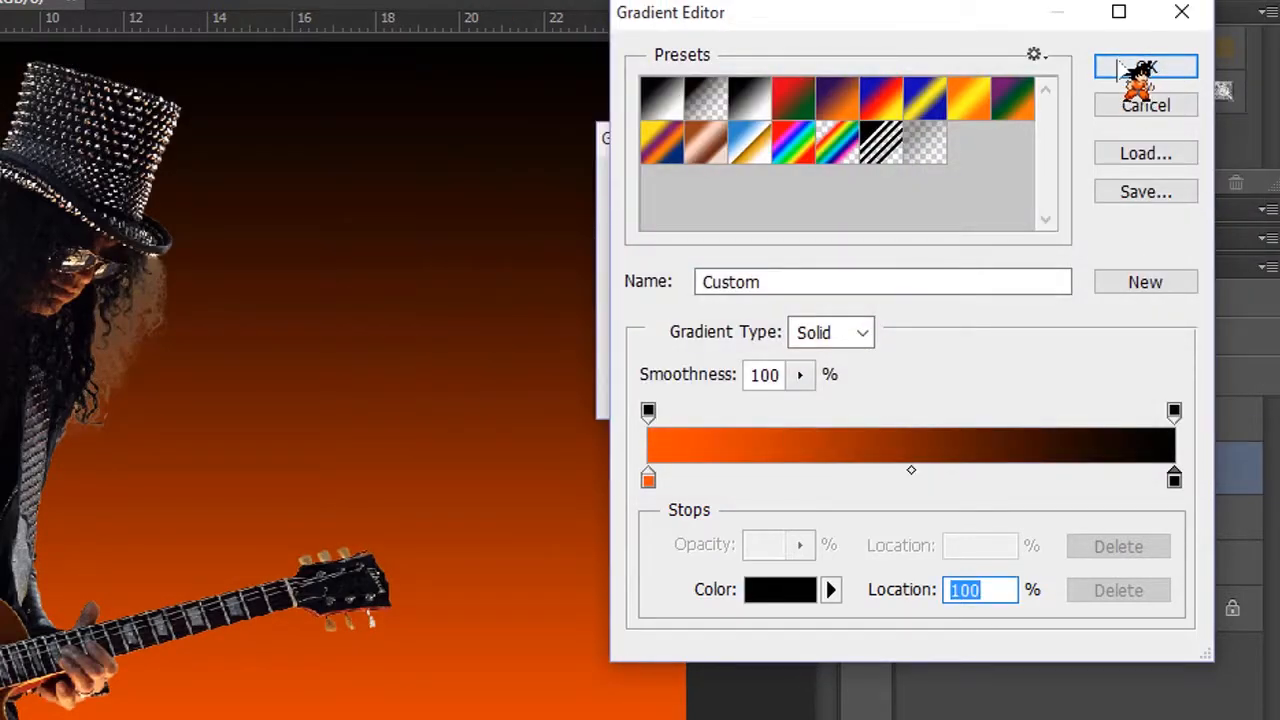
left_click(1140, 68)
Step: Set the gradient fill style to Radial with a scale of 120% and apply it
left_click(792, 231)
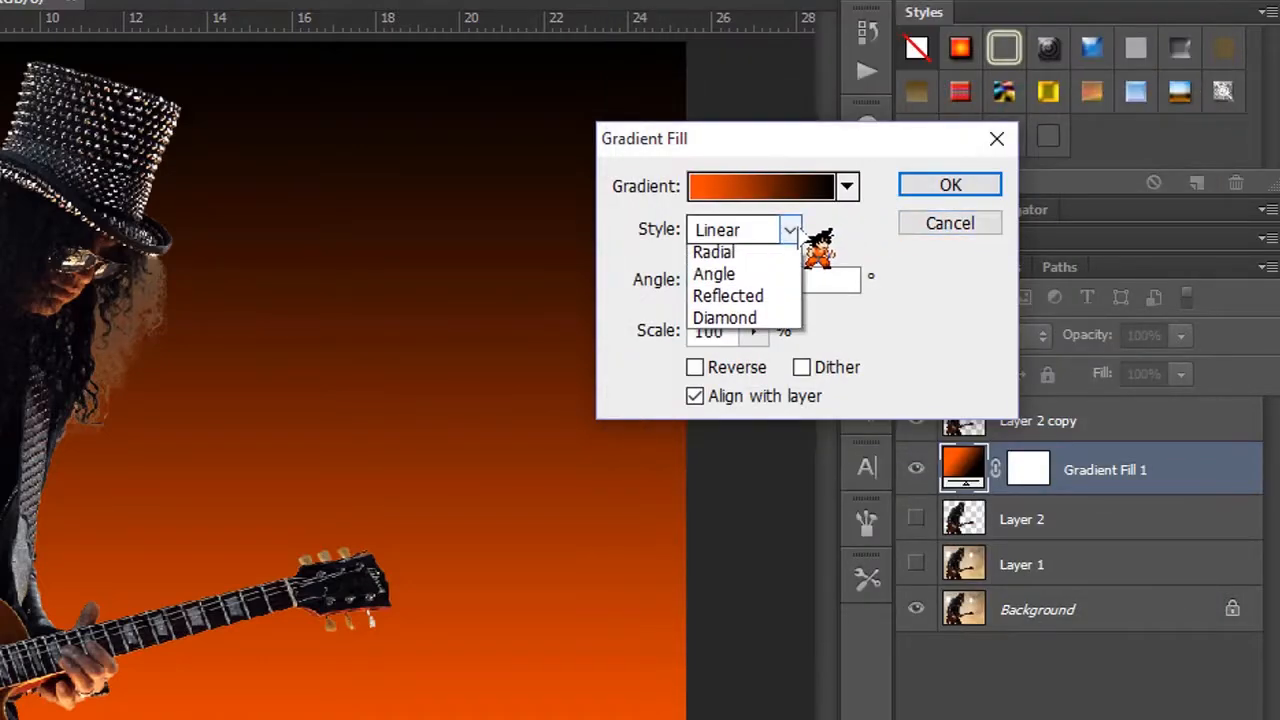
left_click(790, 277)
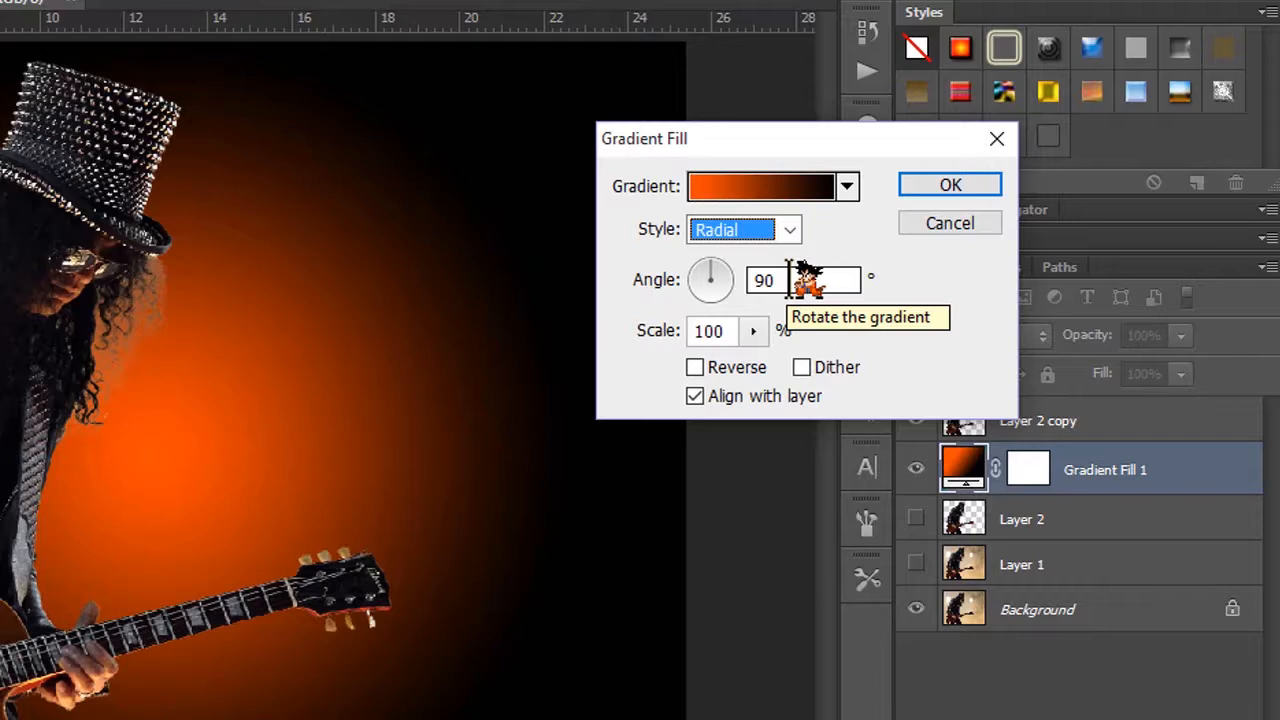
left_click(753, 331)
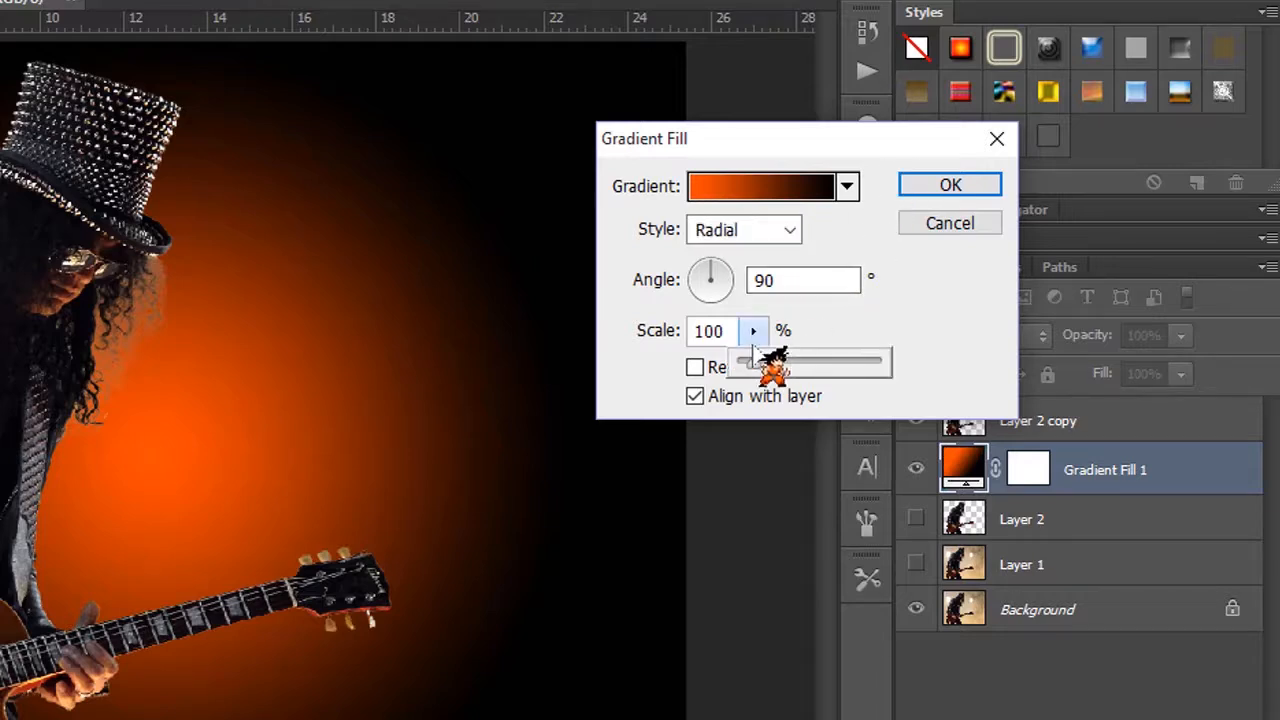
left_click_drag(762, 358, 734, 310)
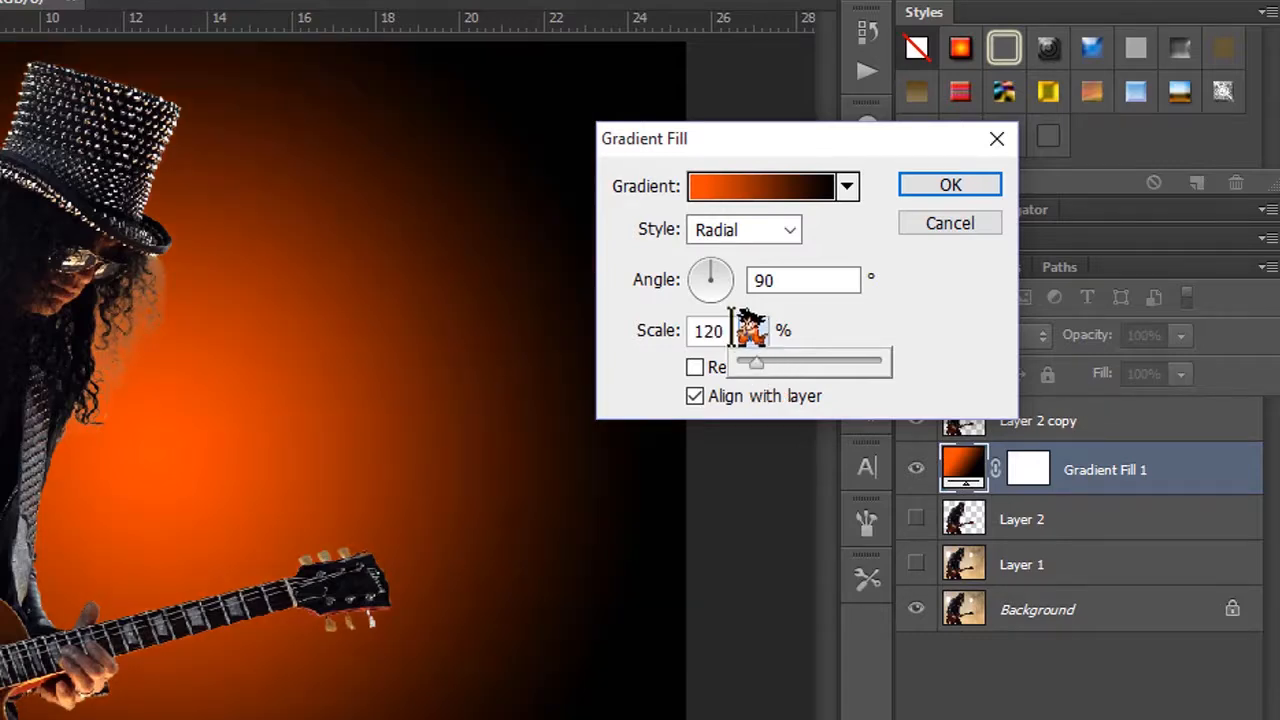
left_click(940, 186)
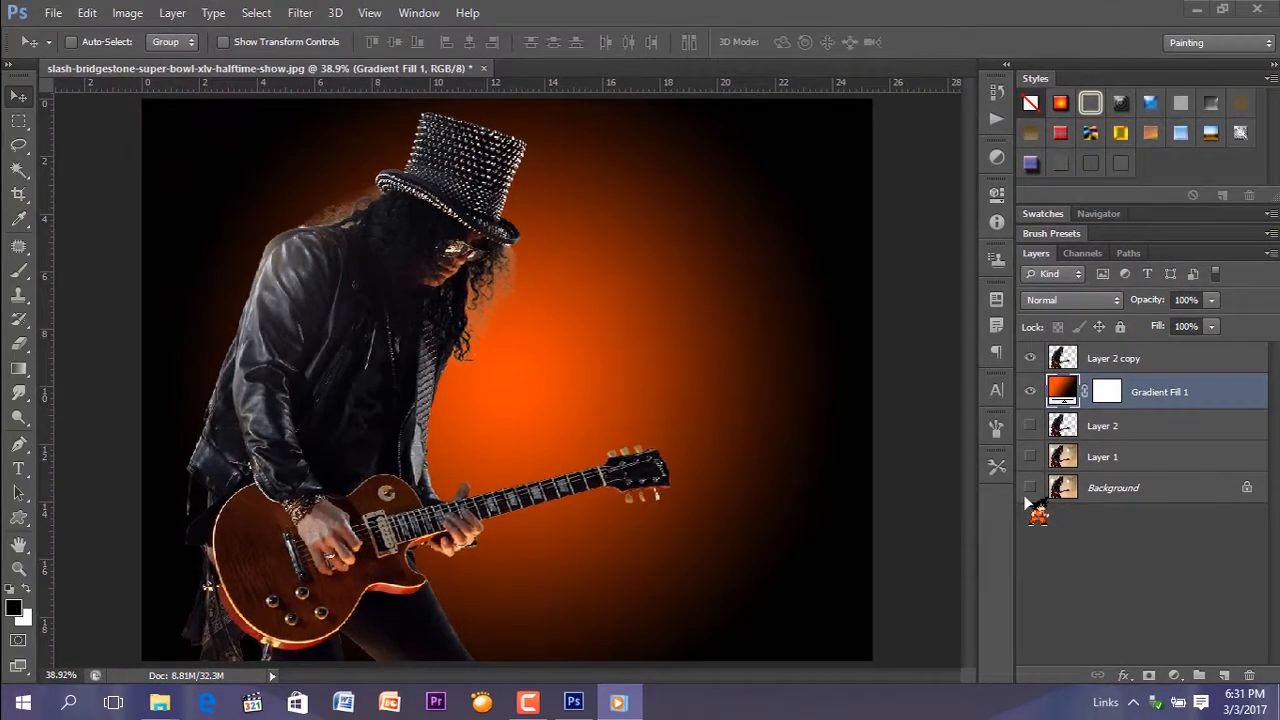
Step: Switch to File Explorer and place Fire-Background-Wallpaper from the api folder inside PHOTOSHOP FILE into the guitarist document
mouse_move(163, 700)
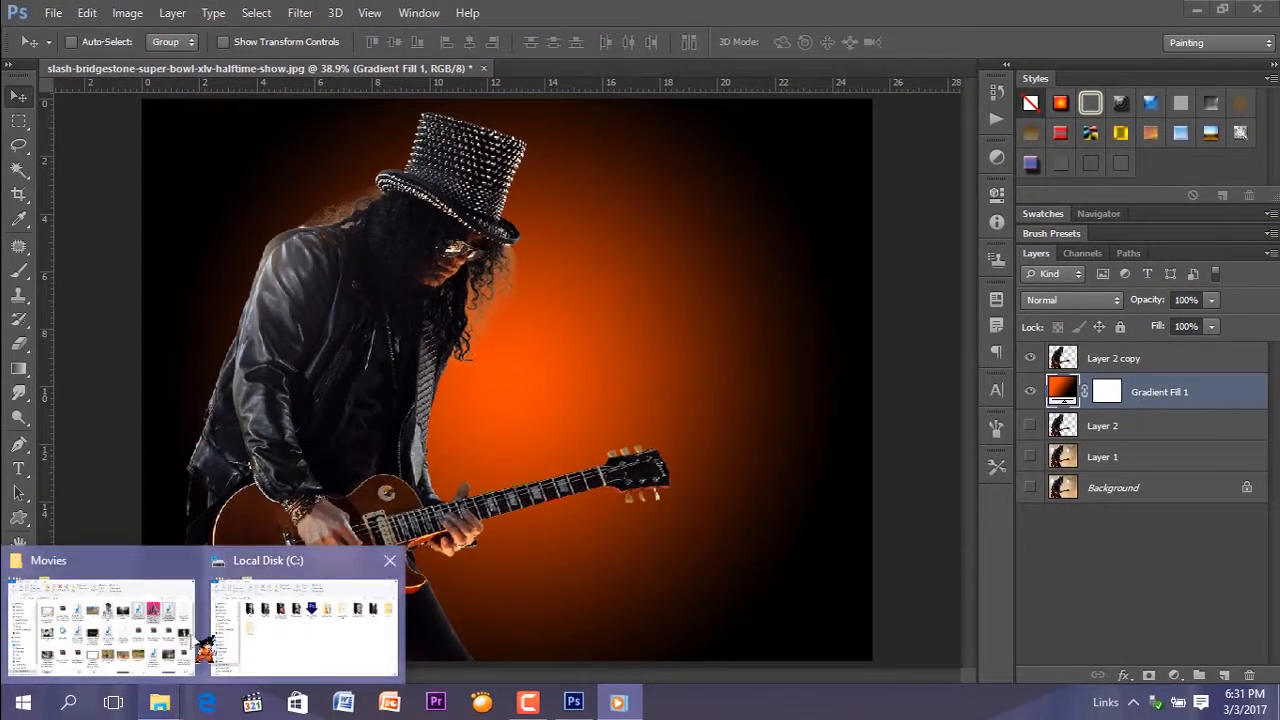
left_click(330, 650)
double_click(690, 290)
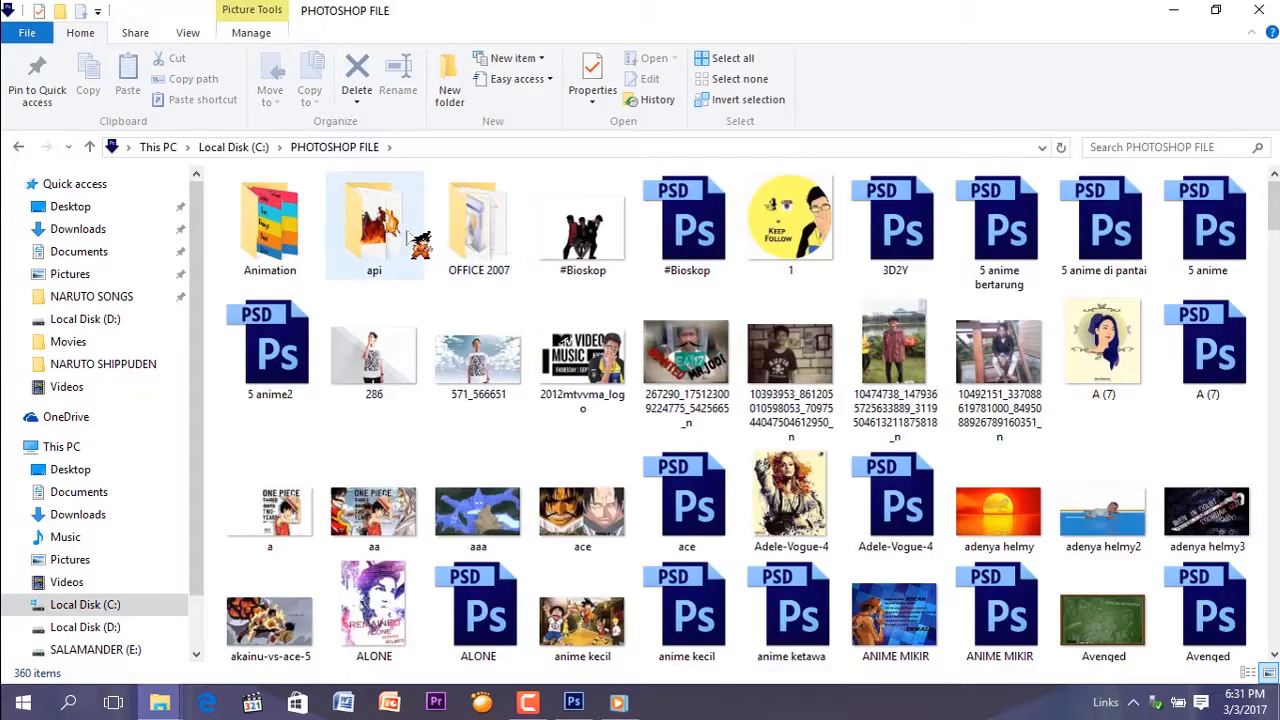
double_click(410, 238)
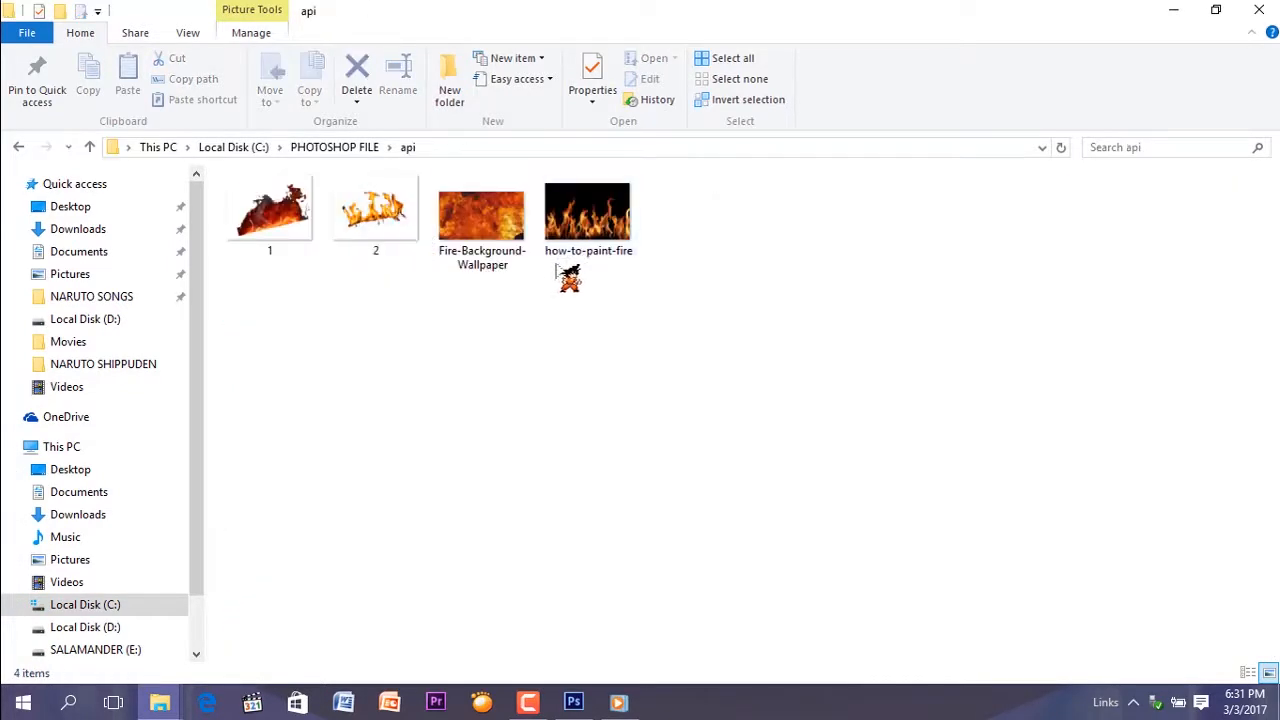
left_click_drag(505, 262, 645, 438)
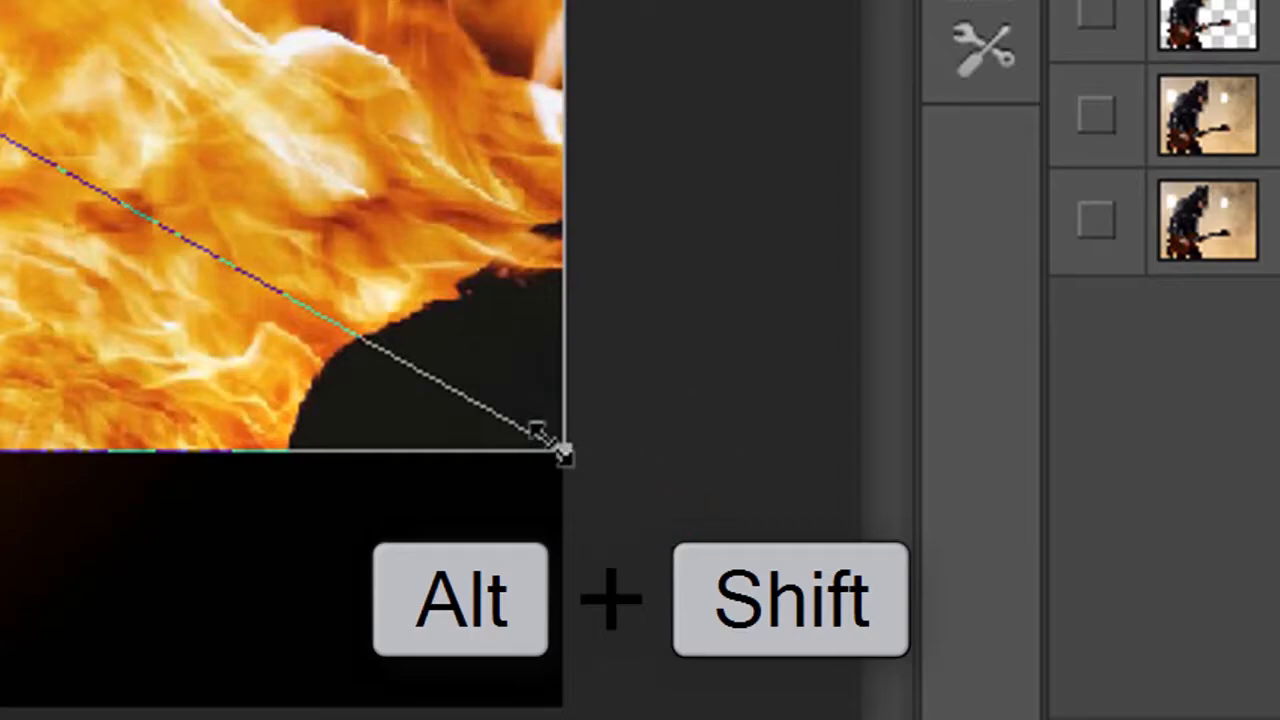
Step: Scale the placed fire image proportionally from its center to about 51.5% to cover the whole canvas, and commit it
left_click_drag(553, 438, 841, 625)
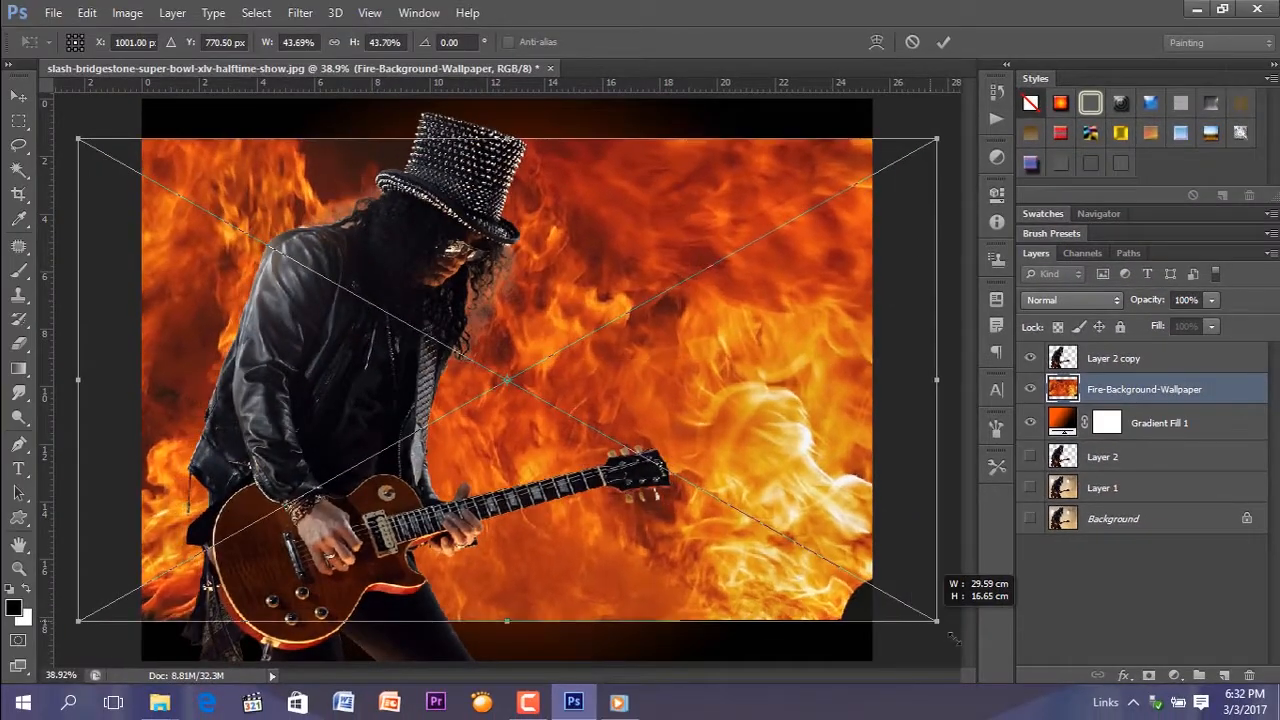
left_click_drag(953, 638, 987, 680)
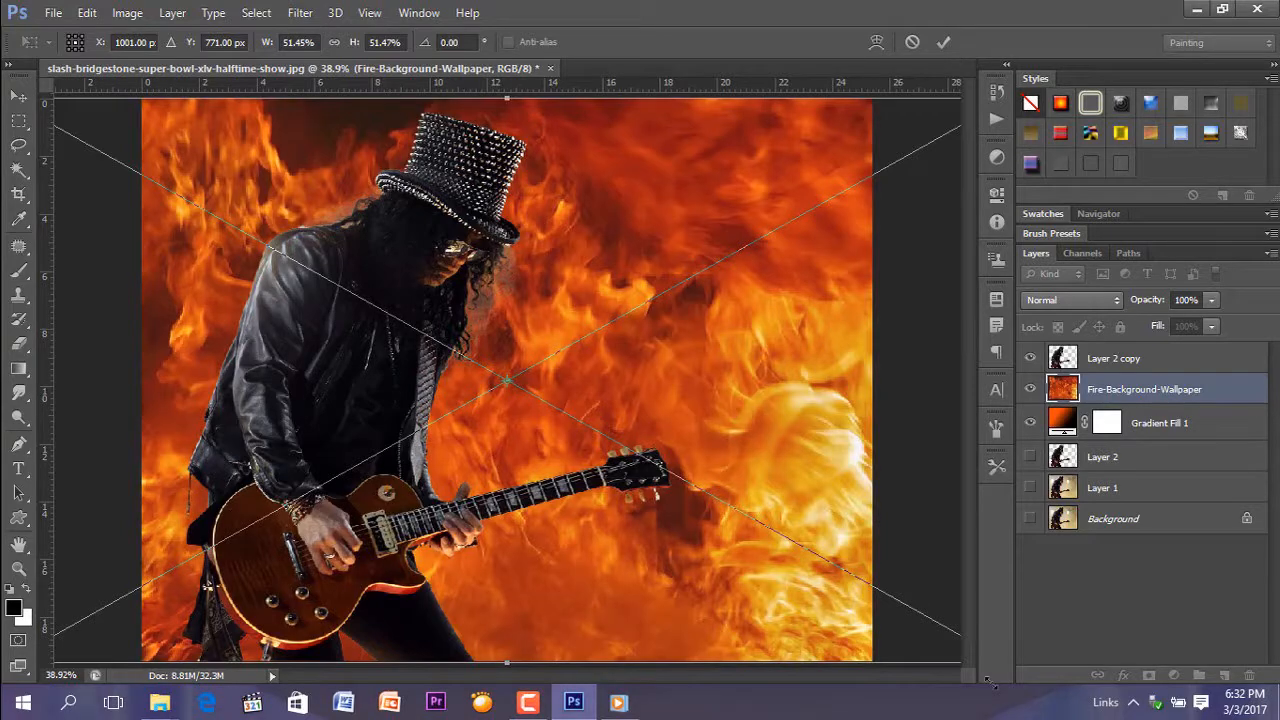
key("Return")
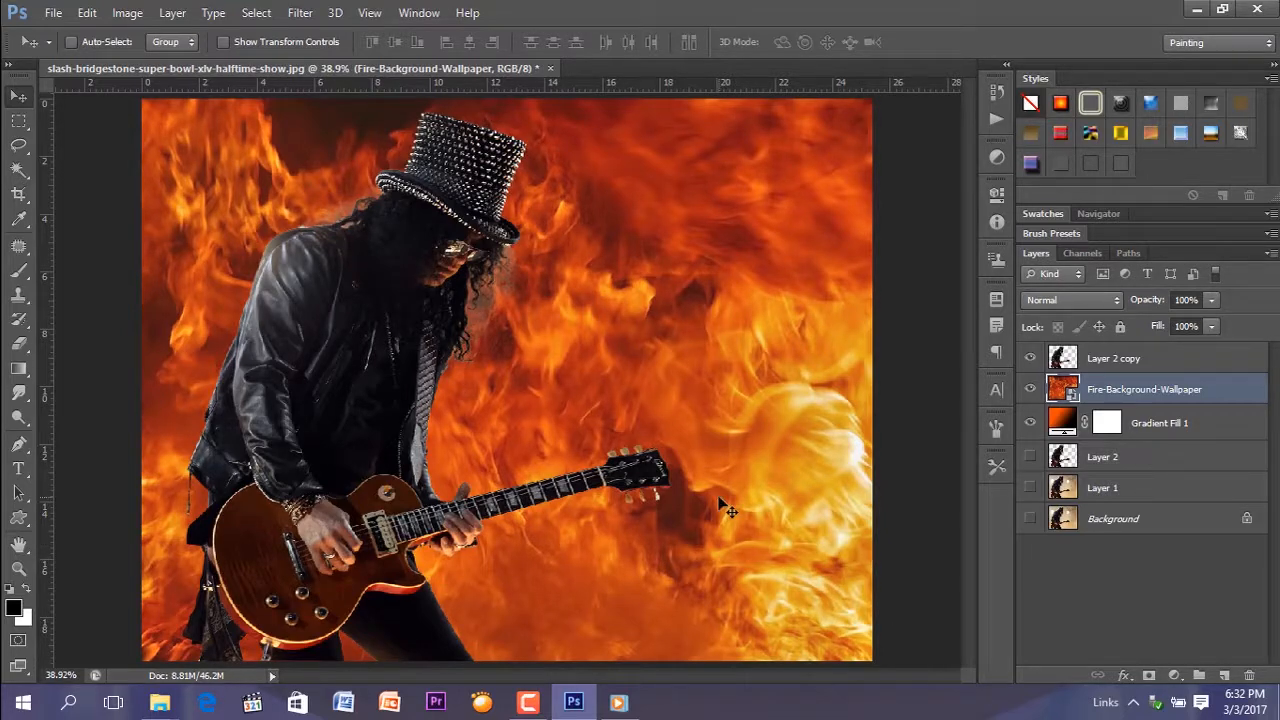
Step: Set the Fire-Background-Wallpaper layer's blend mode to Soft Light
left_click_drag(758, 503, 814, 498)
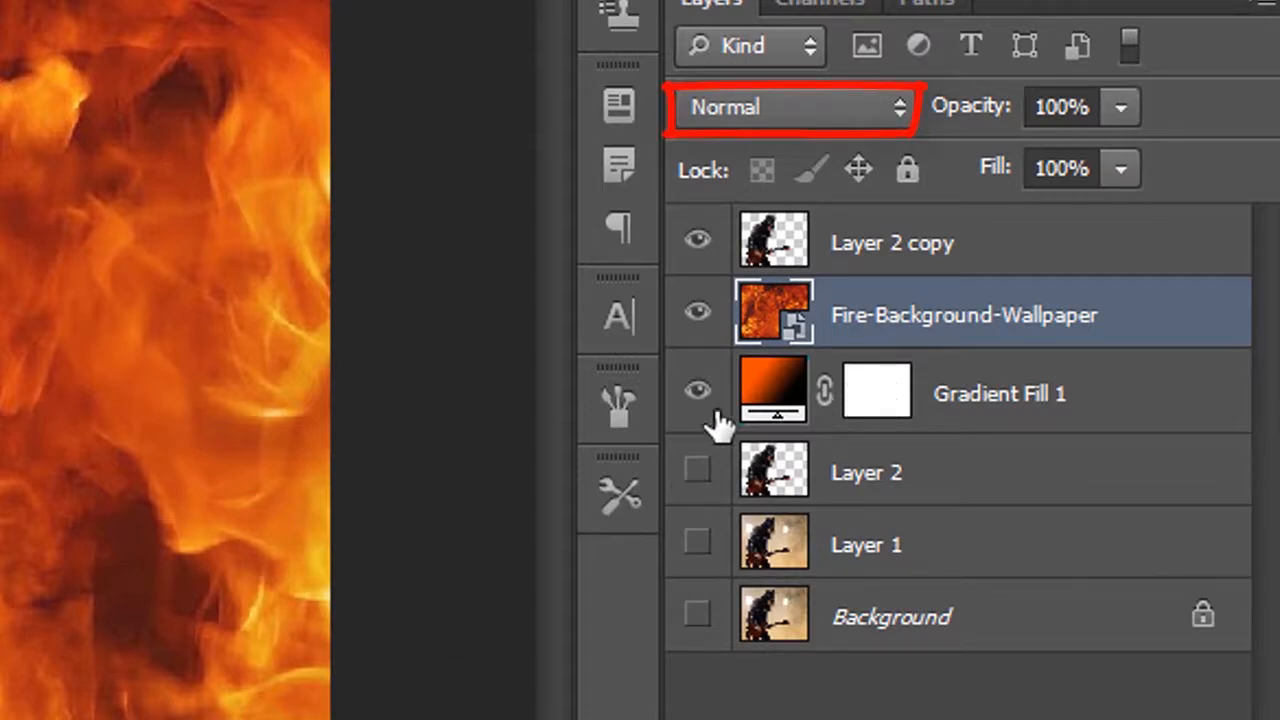
left_click(815, 112)
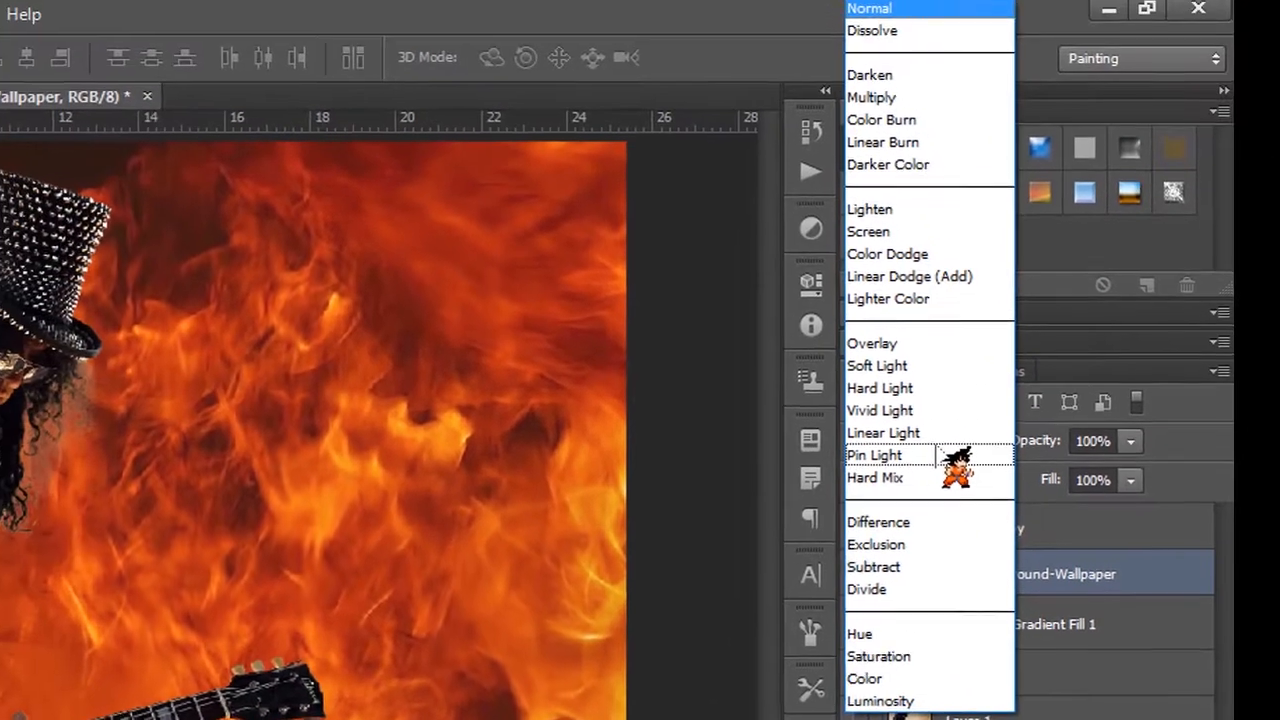
left_click(928, 370)
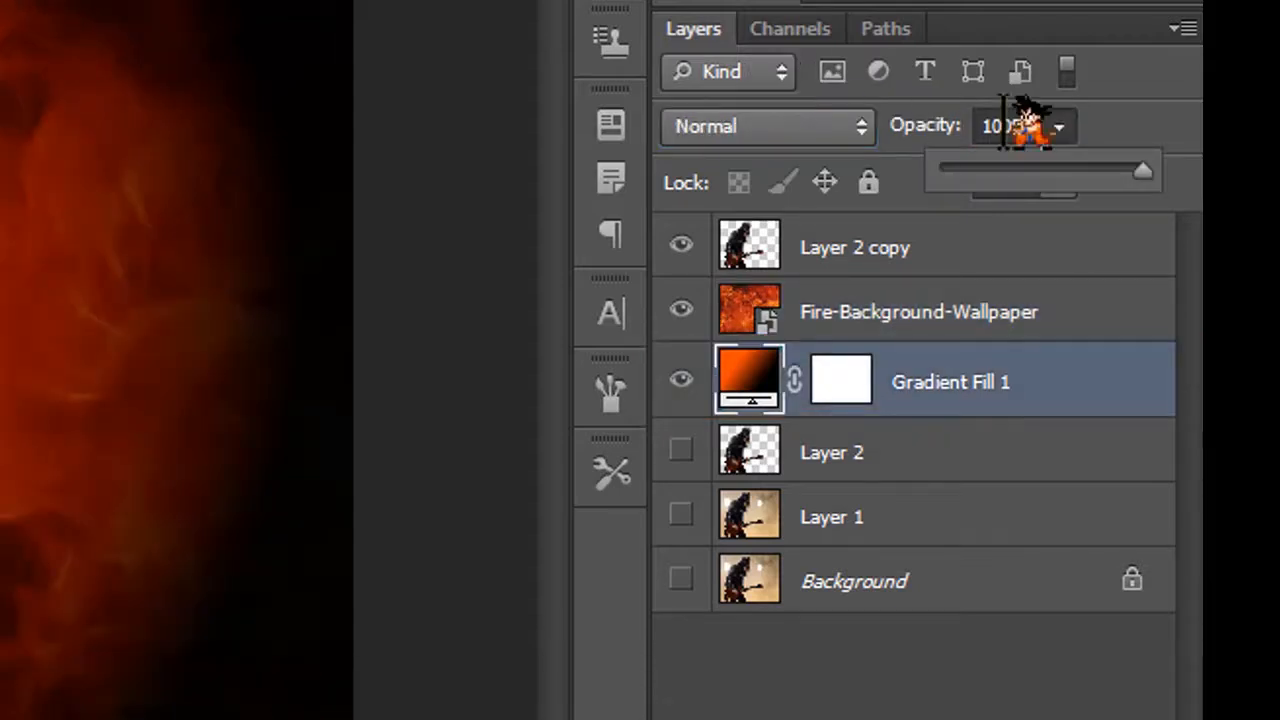
Step: Set the Gradient Fill 1 layer's opacity to 50%
left_click(1127, 197)
left_click(1058, 126)
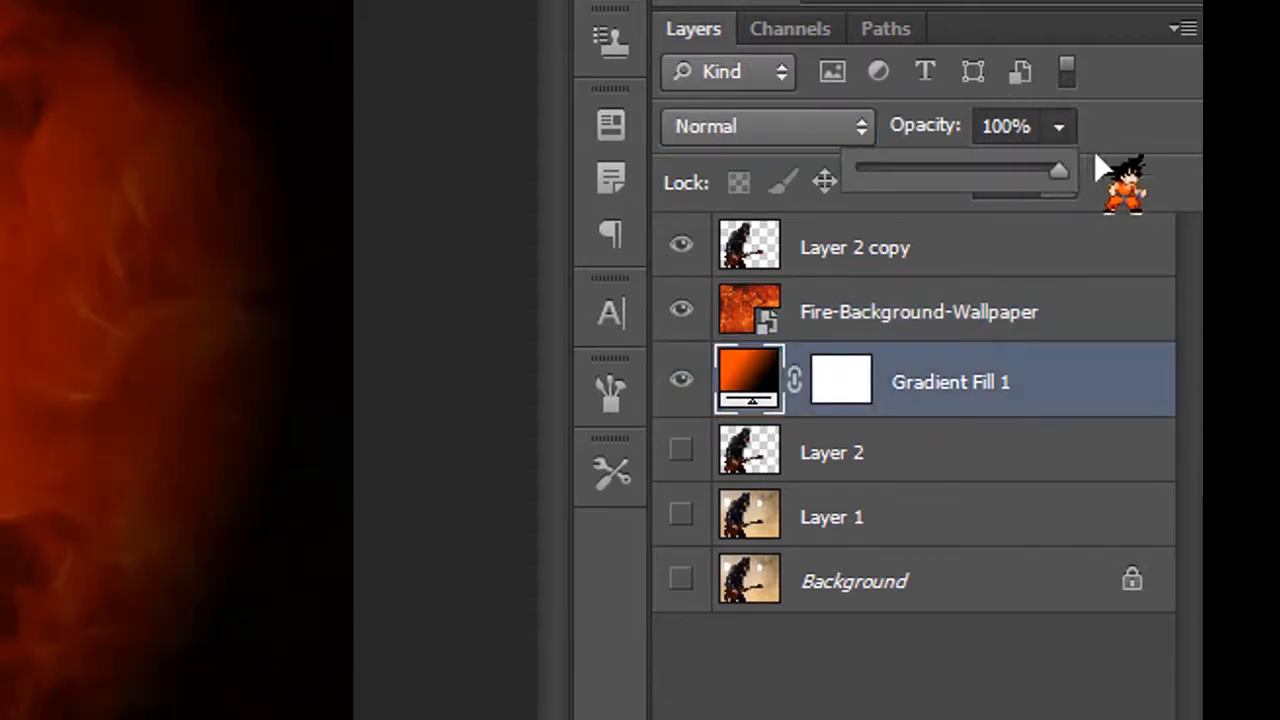
left_click_drag(1062, 176, 1030, 150)
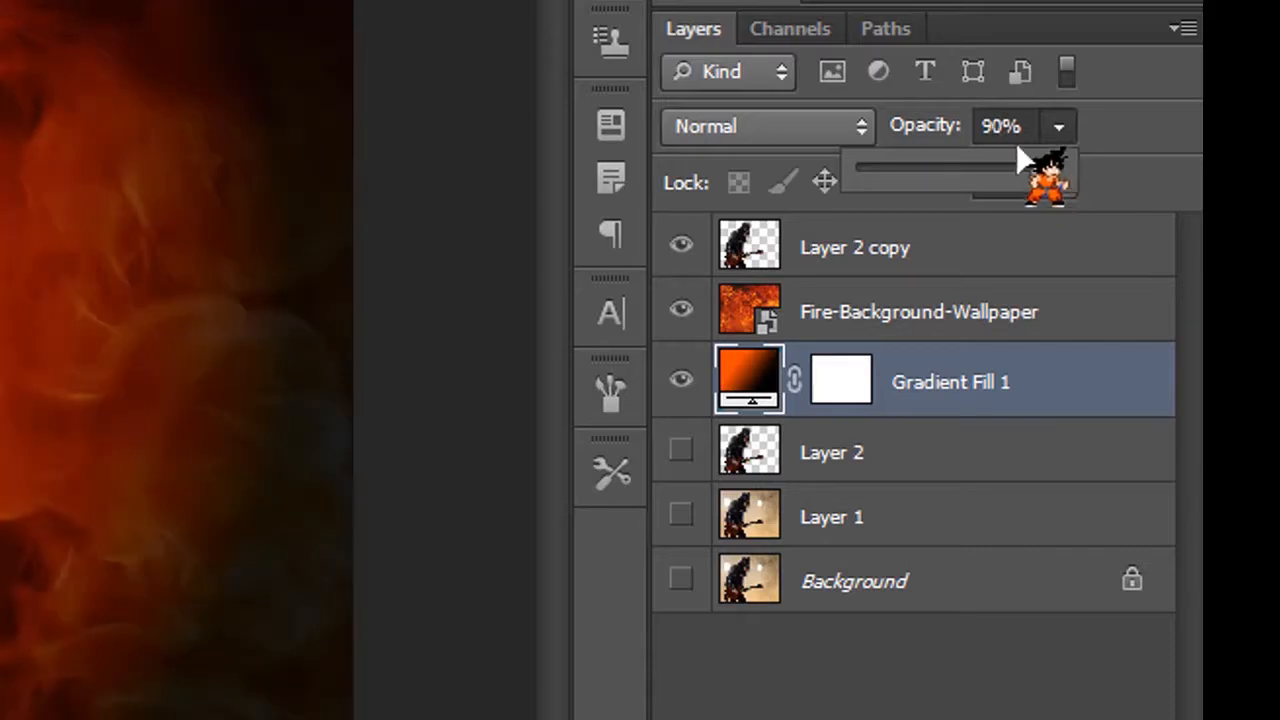
left_click(988, 126)
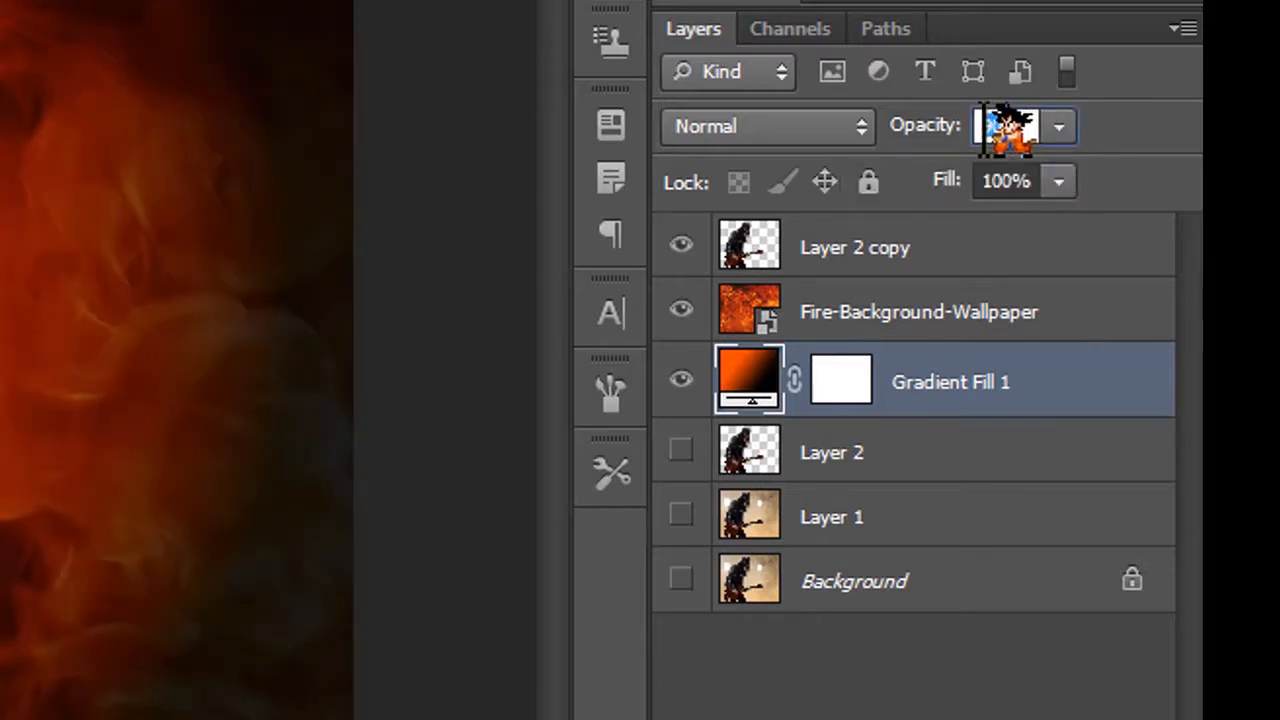
type("50")
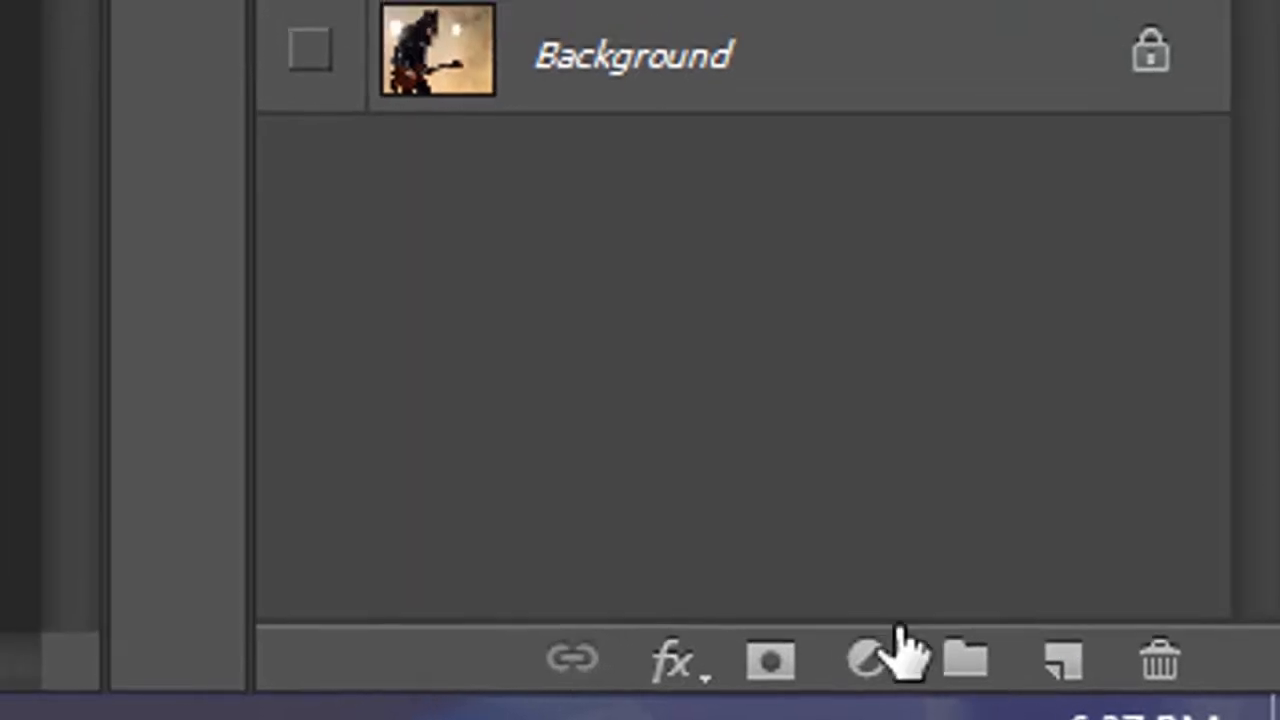
Step: Add a Color Balance adjustment layer and set its Midtones to Cyan–Red +47 and Yellow–Blue -30
left_click(850, 655)
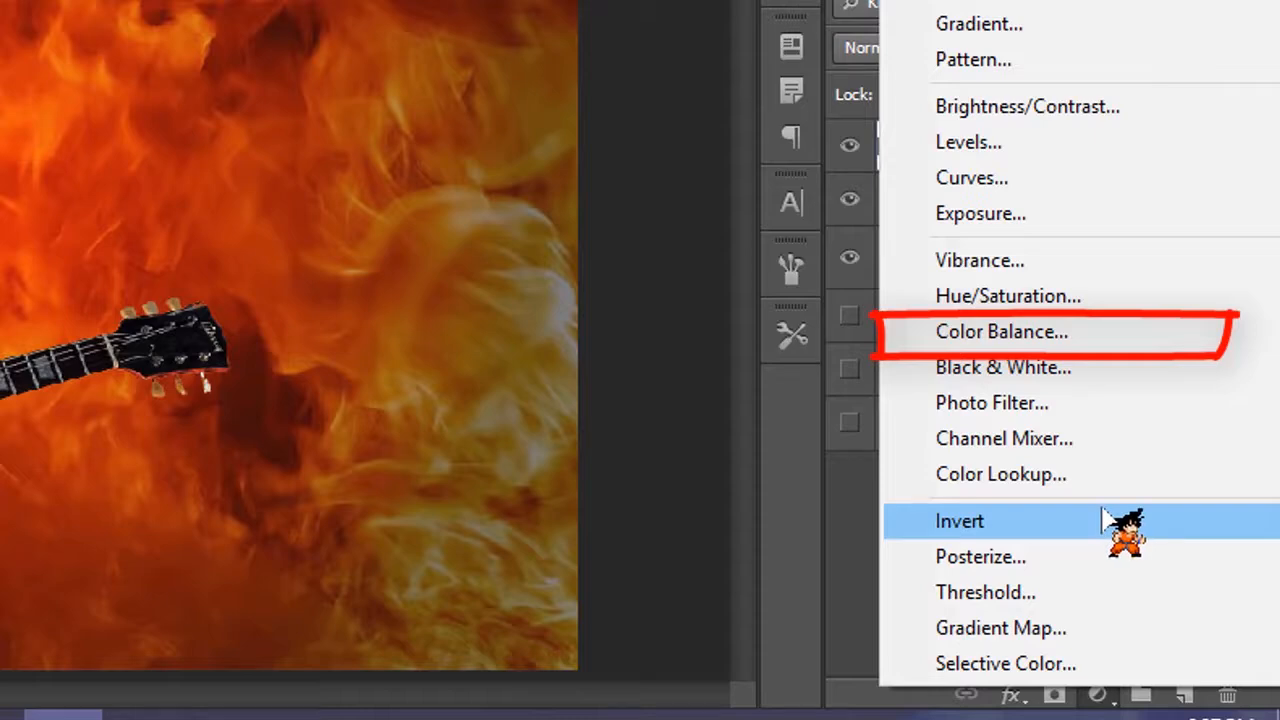
left_click(1086, 326)
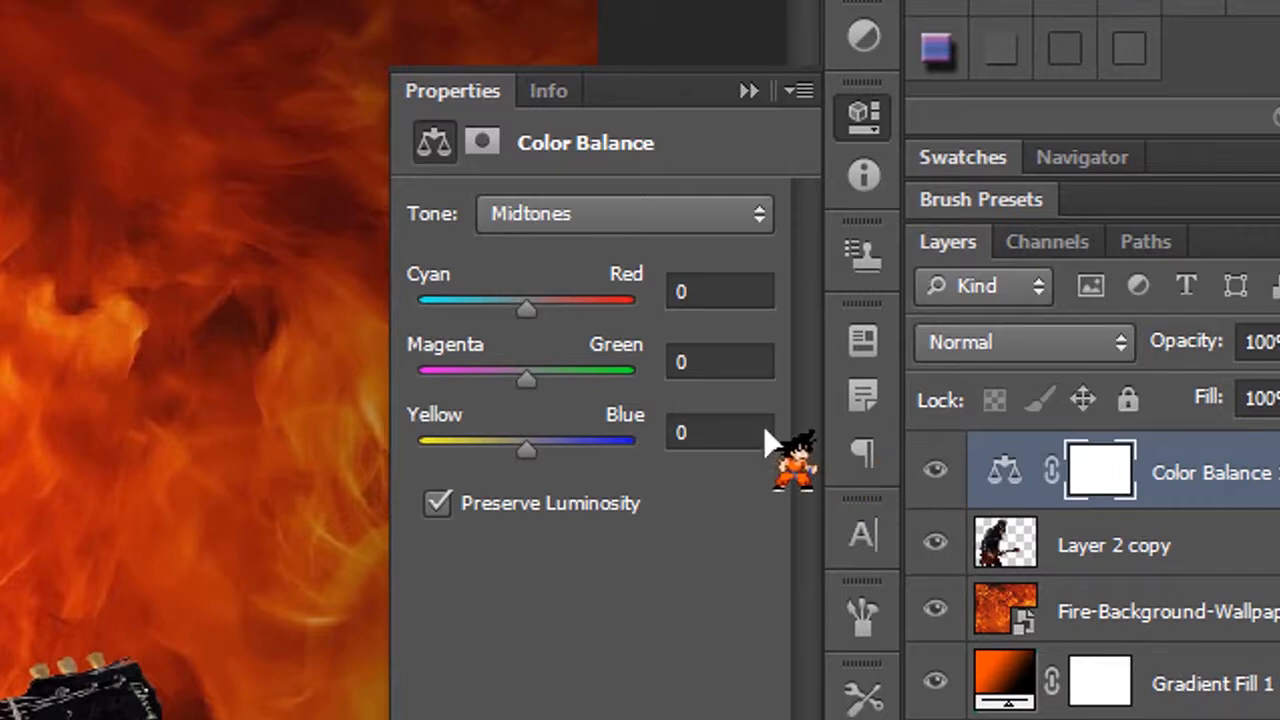
left_click(670, 292)
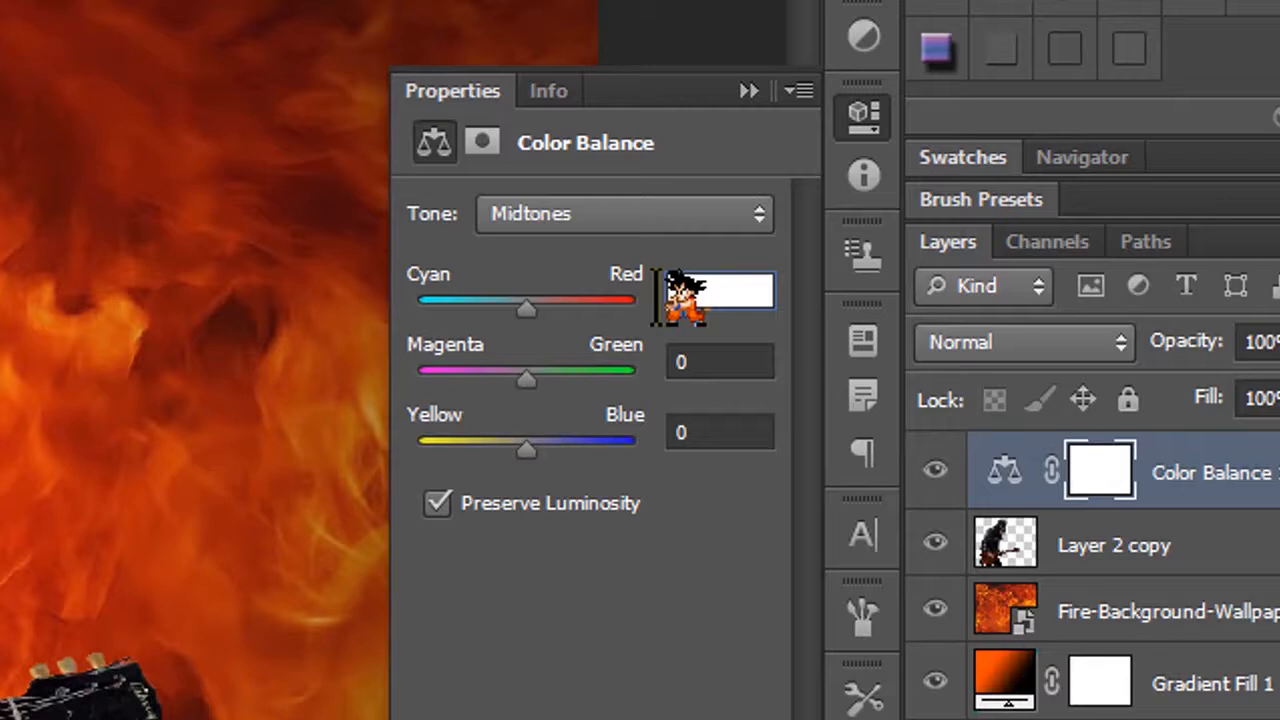
type("47")
left_click(676, 434)
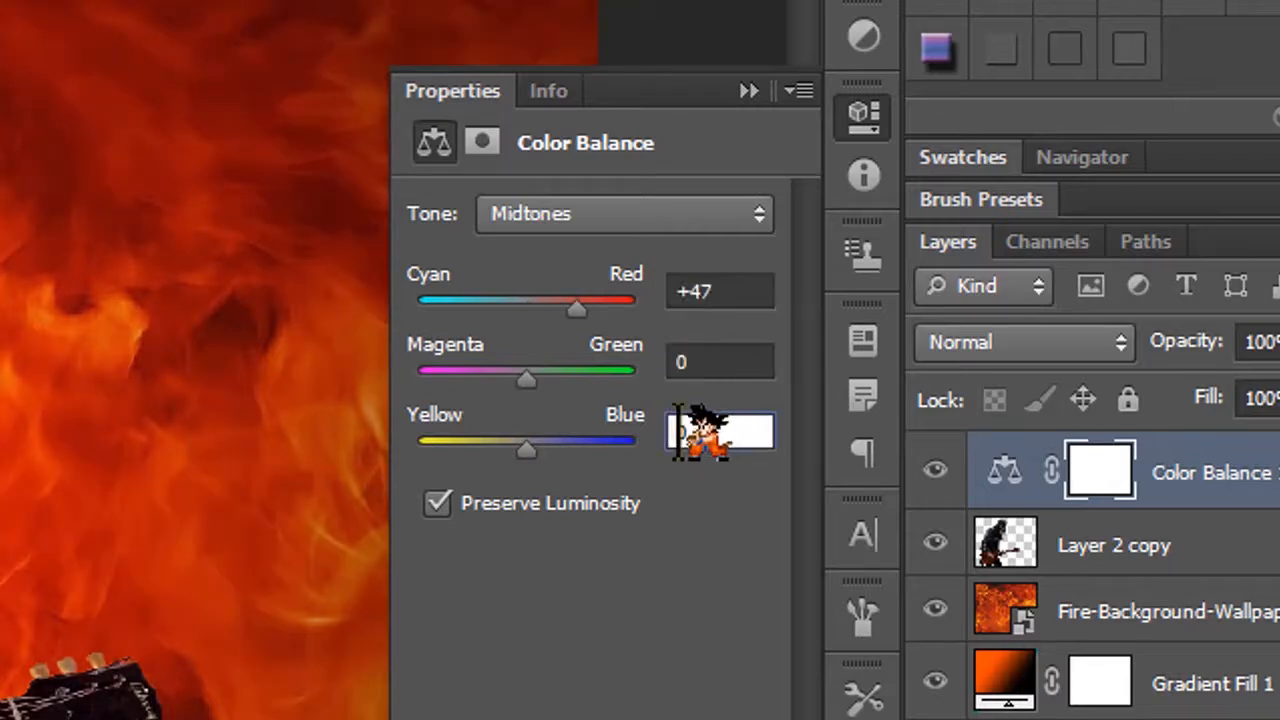
left_click_drag(678, 433, 666, 434)
type("-4")
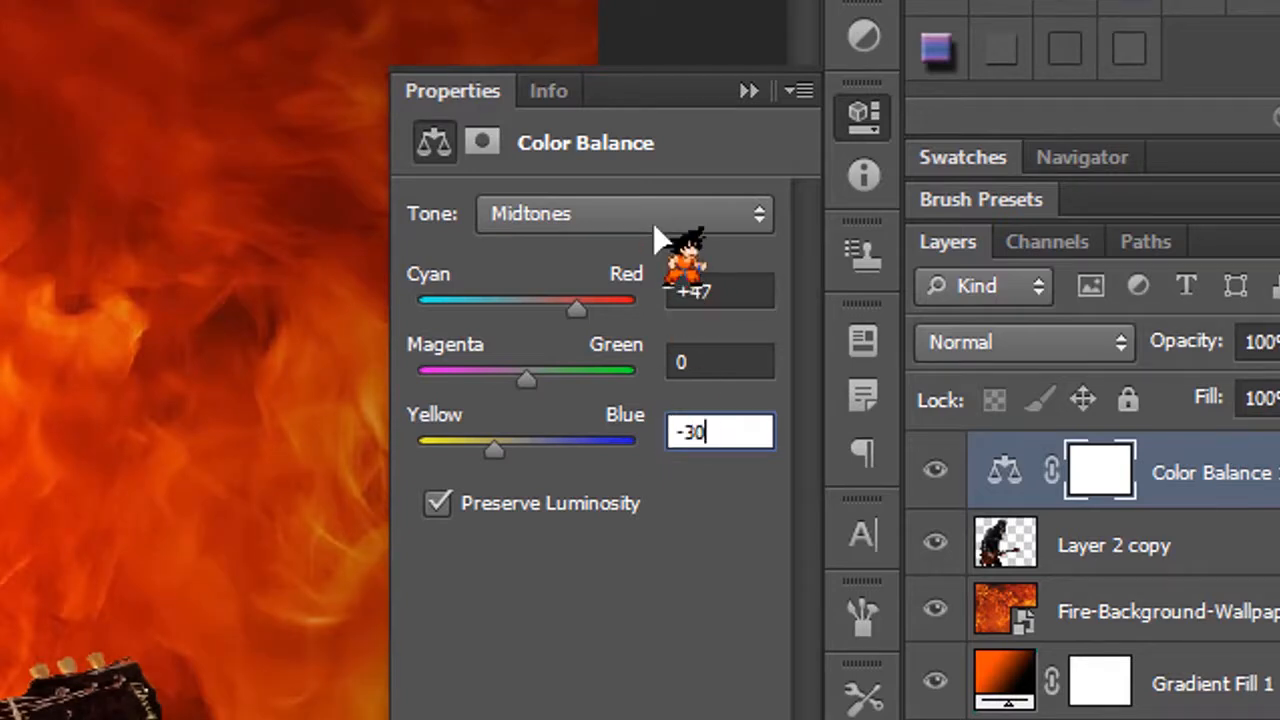
Step: Set the Color Balance Shadows to Cyan–Red +18 and Yellow–Blue -22
left_click(655, 225)
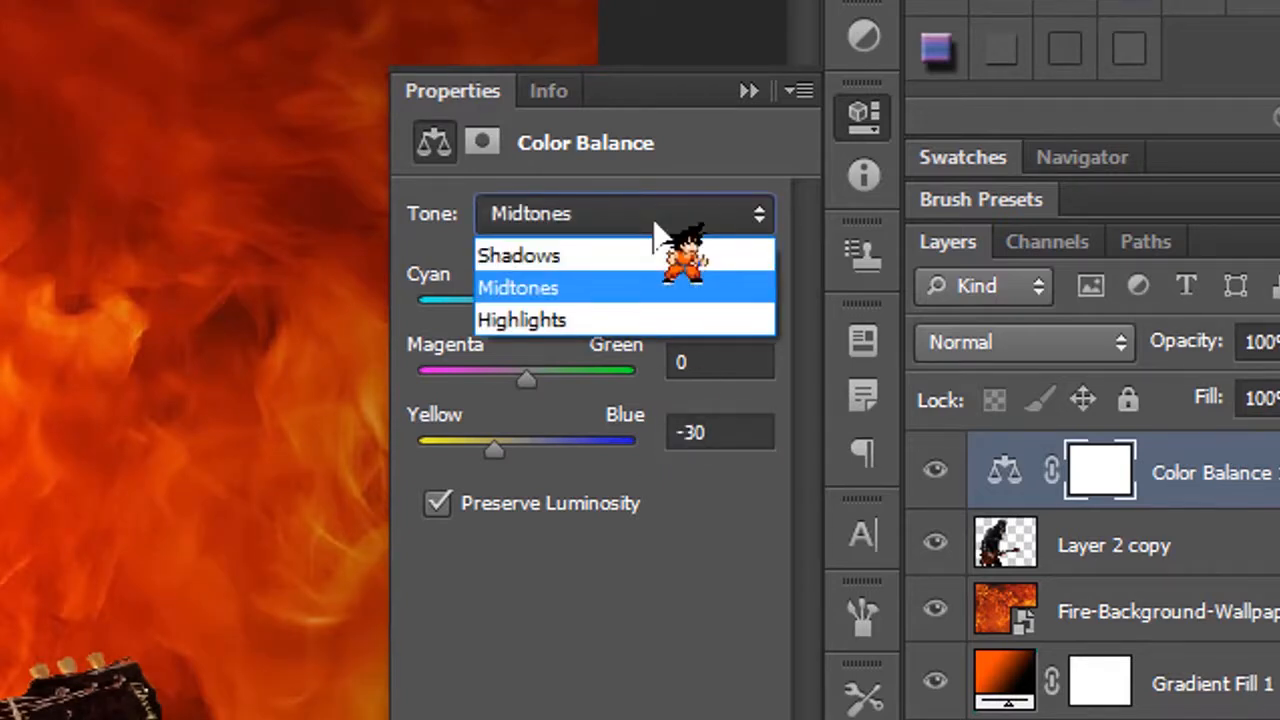
left_click(662, 256)
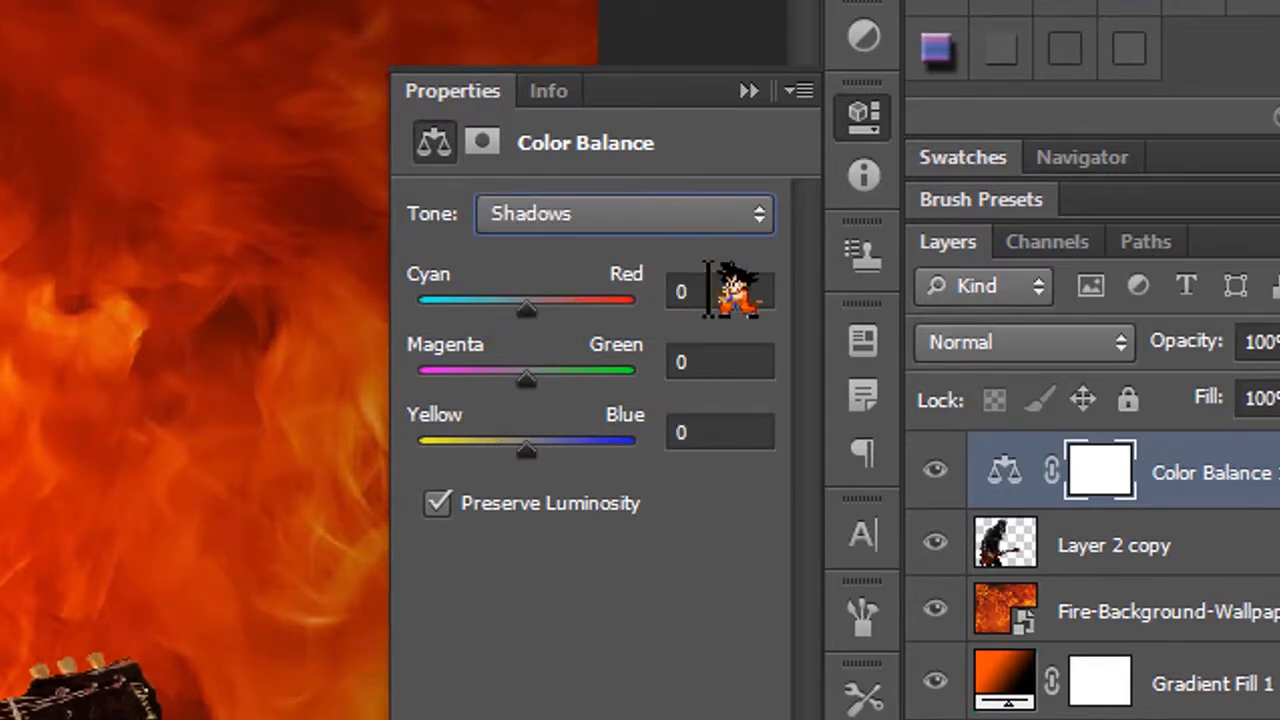
left_click(690, 288)
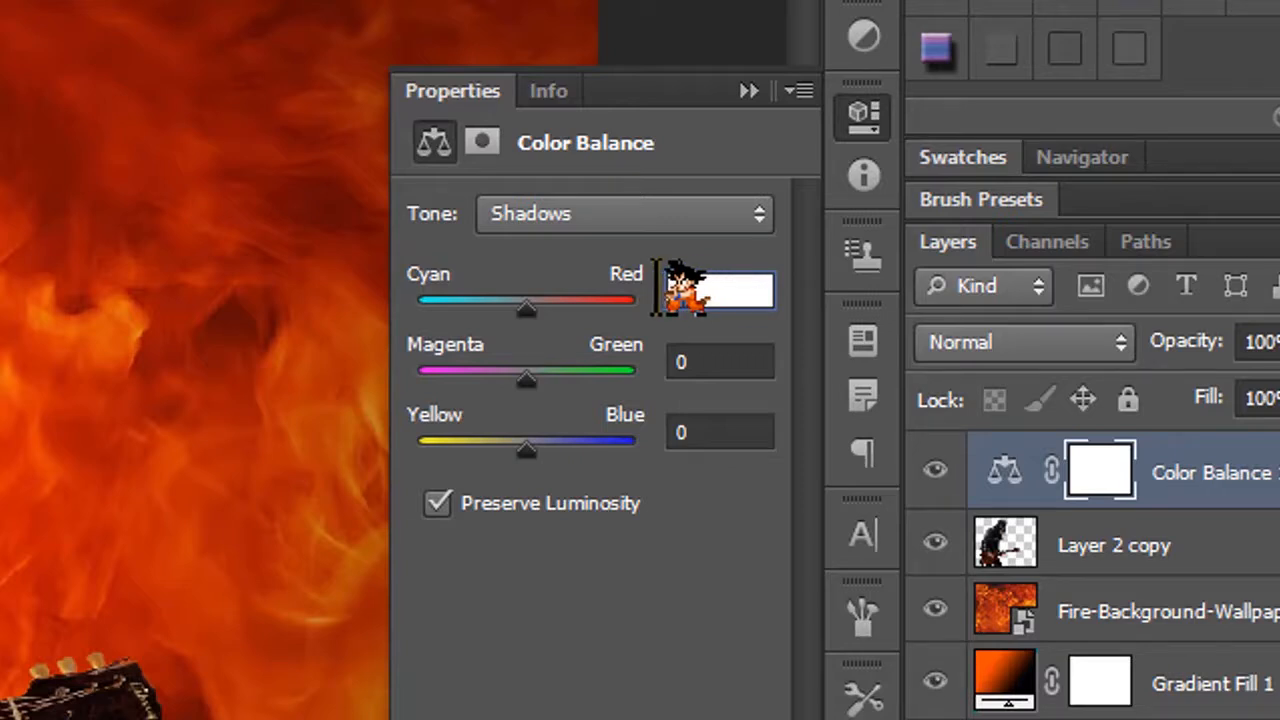
type("18")
left_click(676, 362)
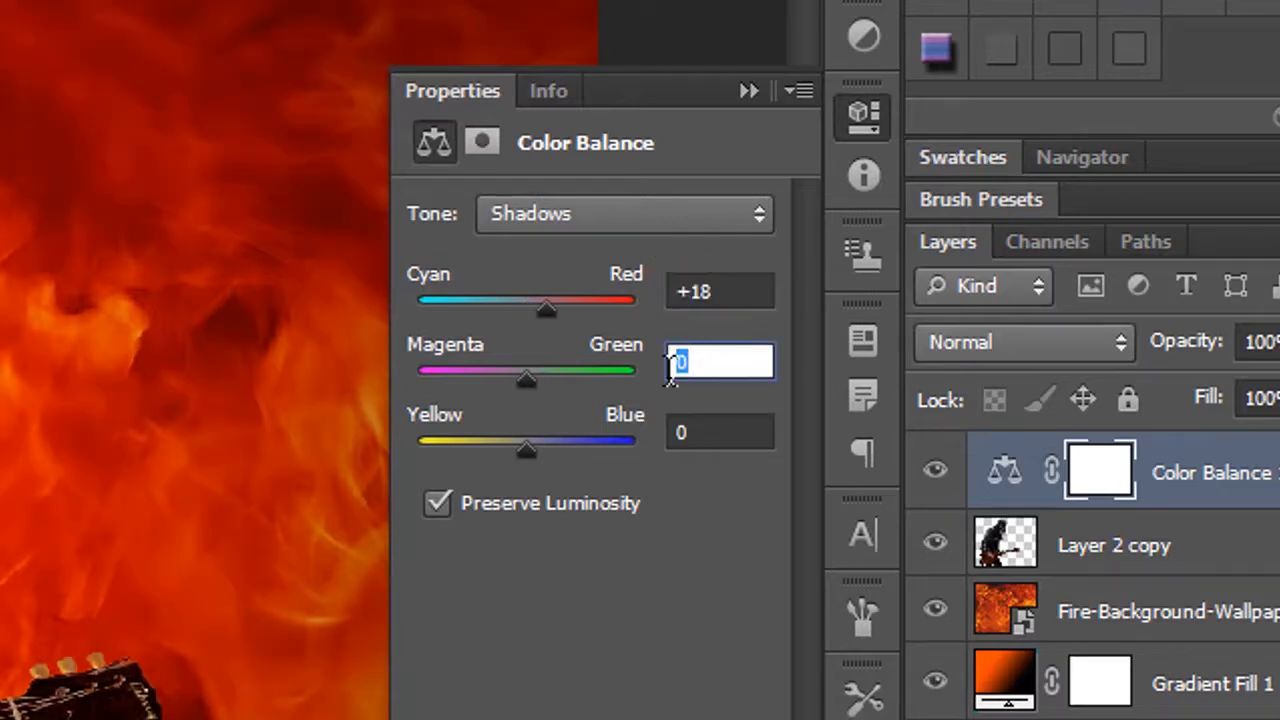
left_click(672, 432)
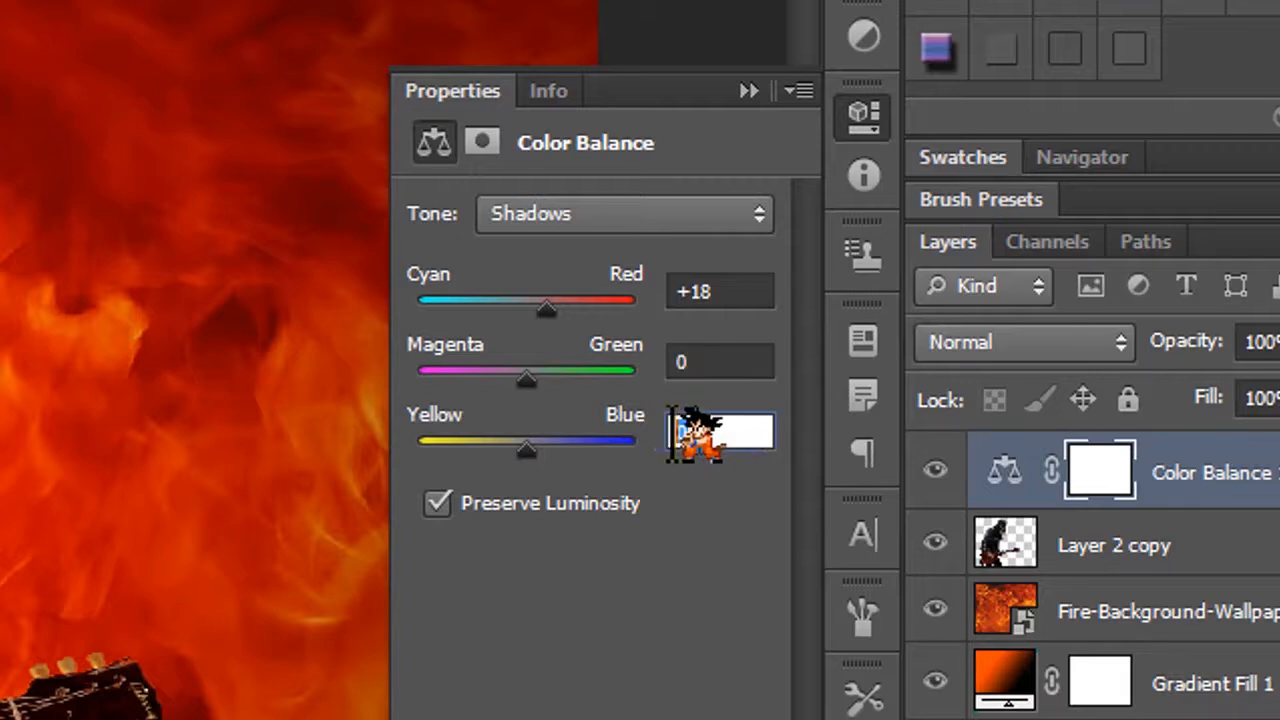
type("-22")
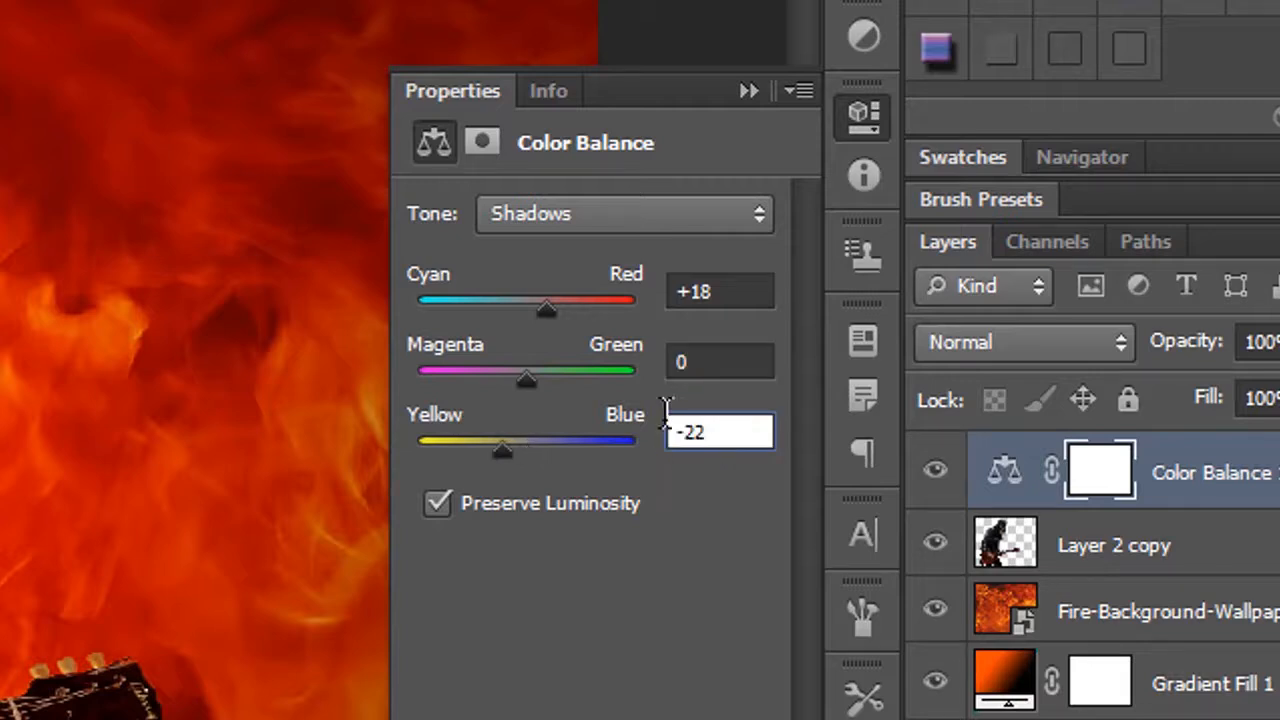
Step: Set the Color Balance Highlights to Cyan–Red +44 and Yellow–Blue -5, and clip the adjustment to Layer 2 copy
left_click(657, 230)
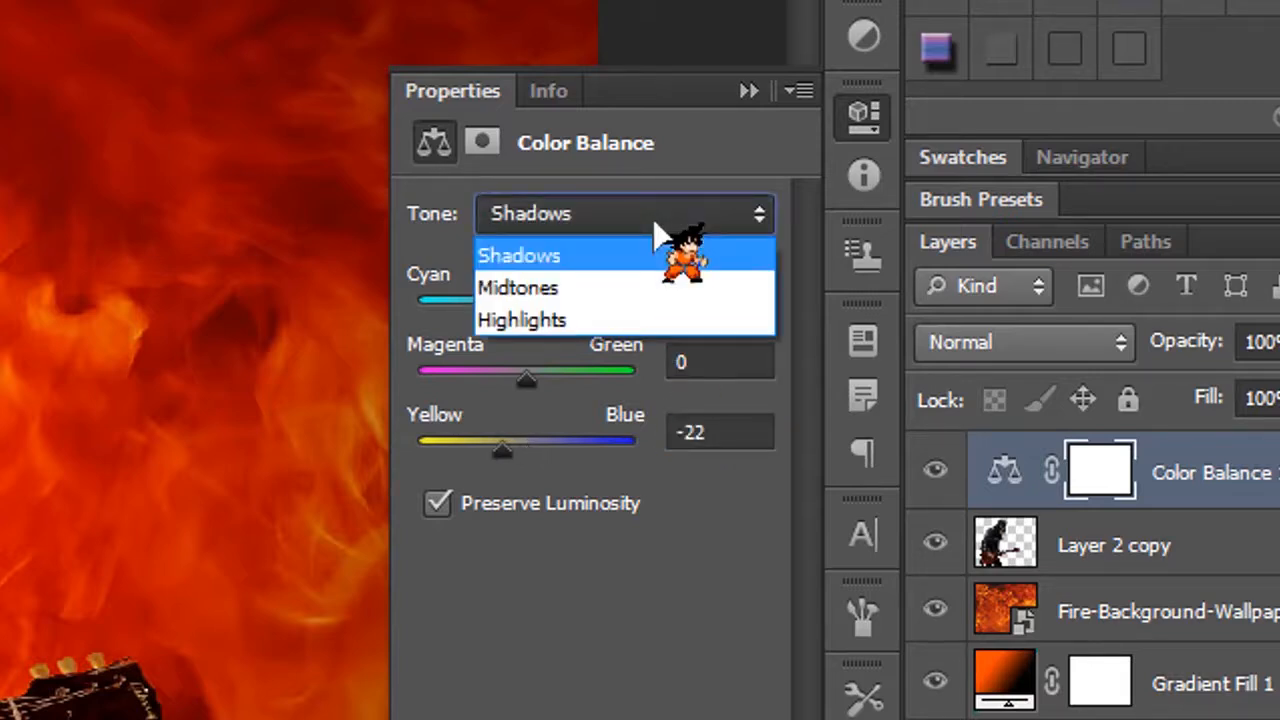
left_click(640, 322)
left_click(680, 290)
type("+44")
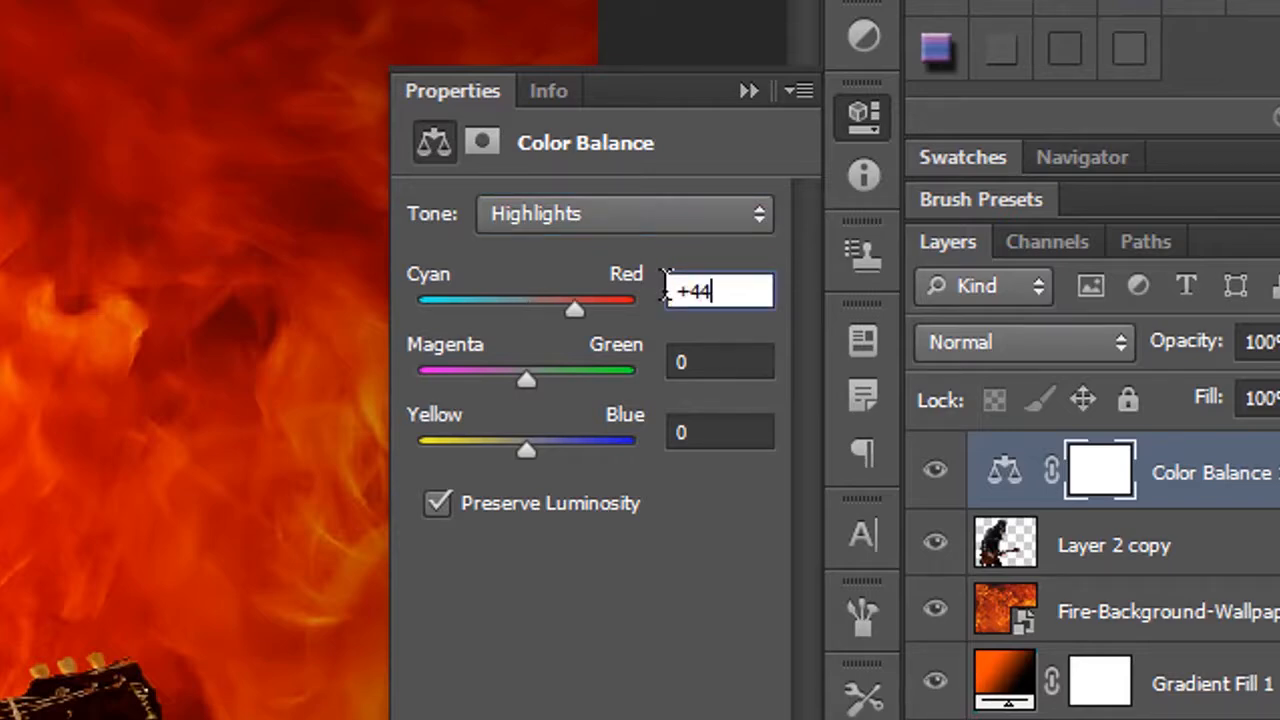
left_click(690, 432)
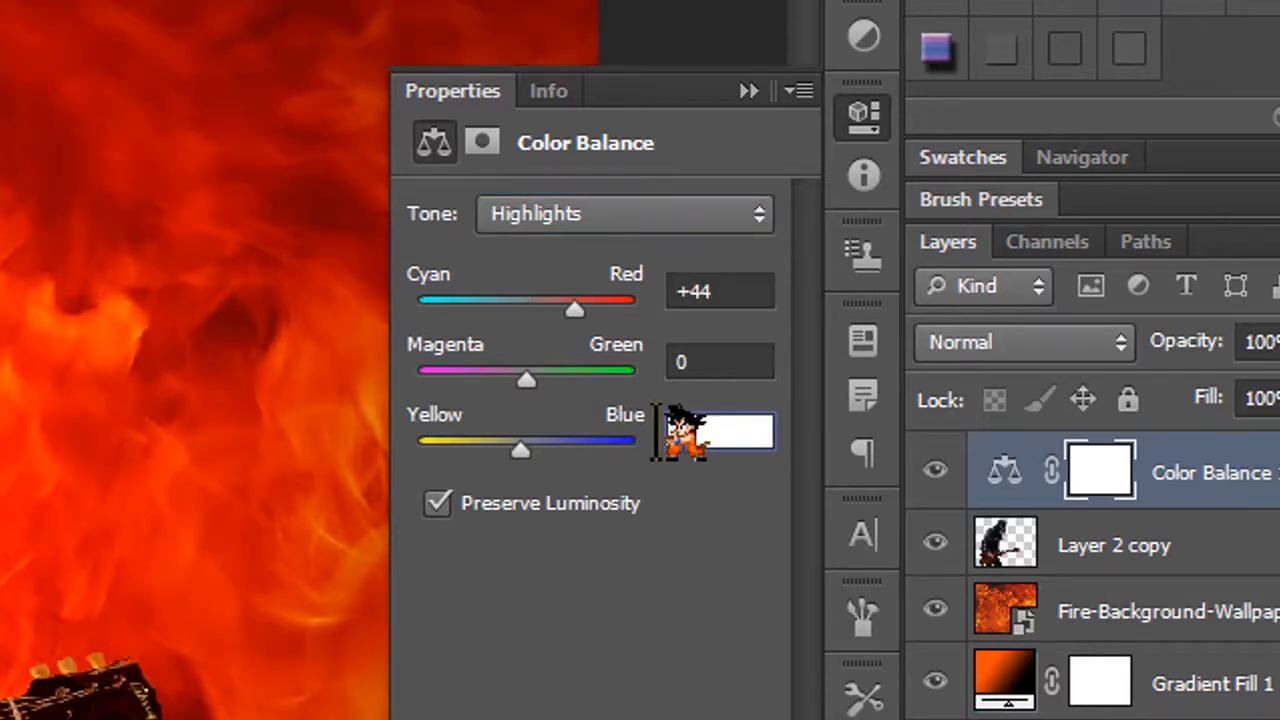
type("-5")
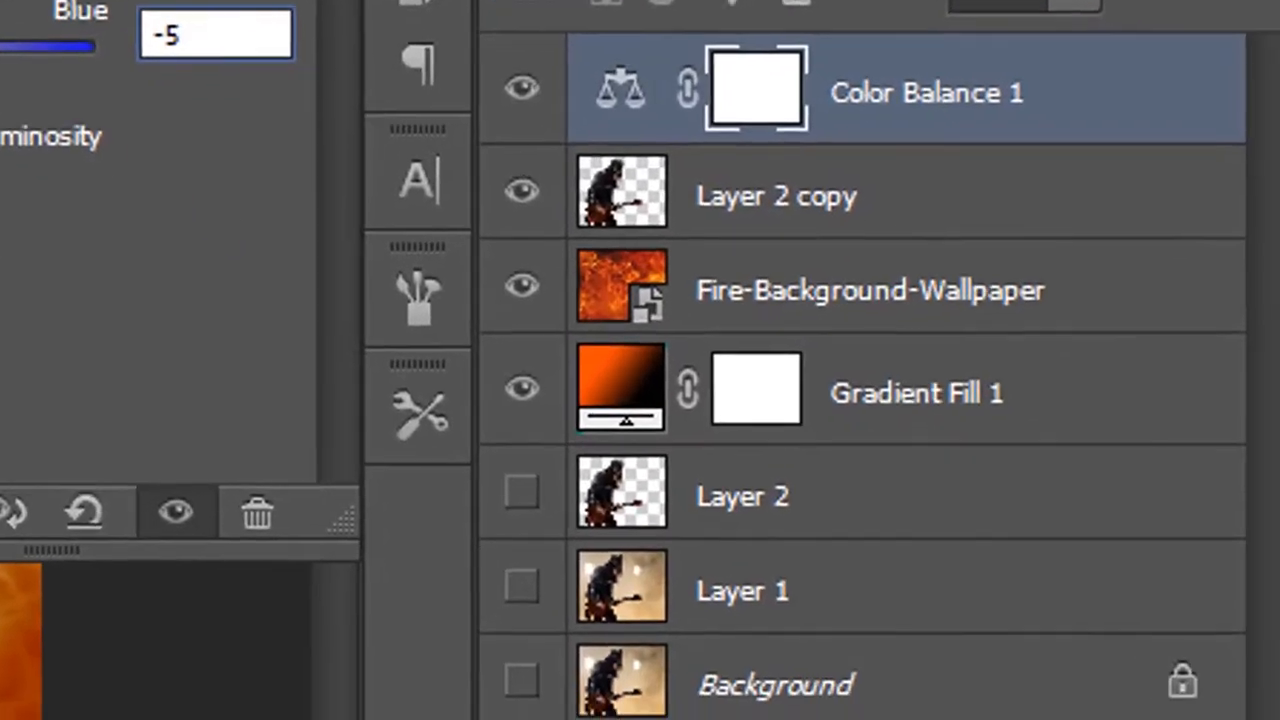
key("Return")
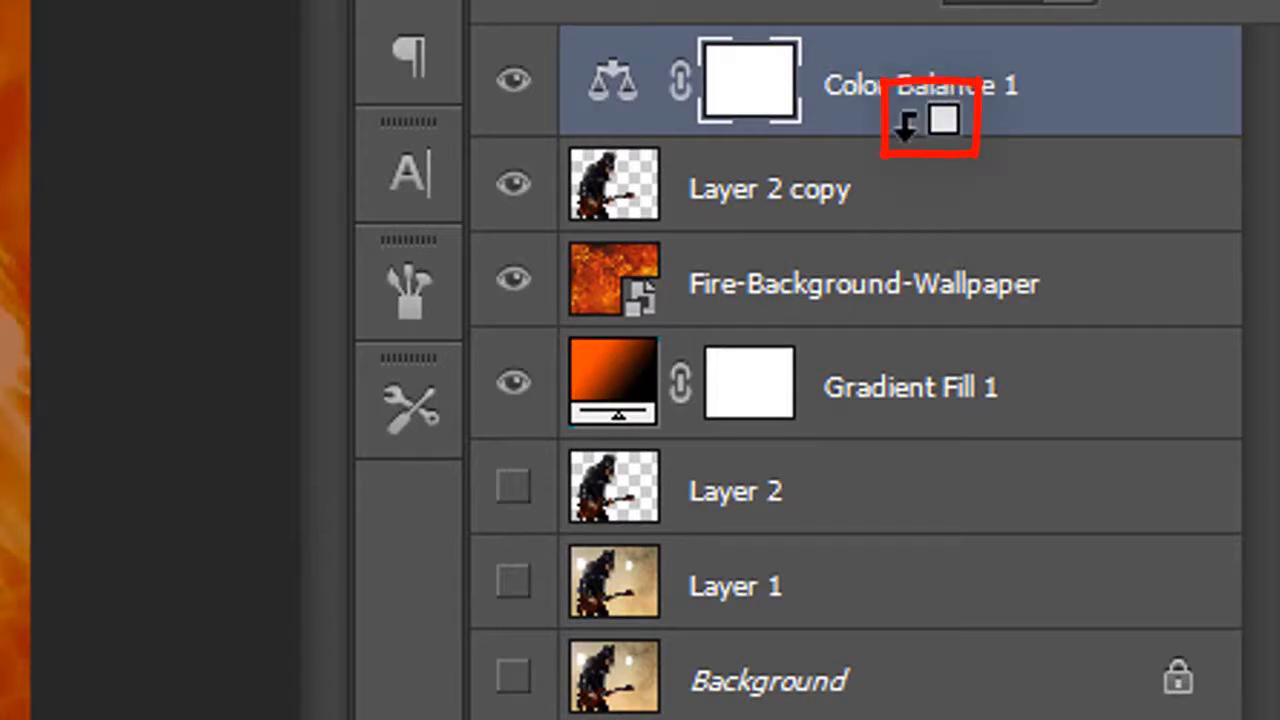
left_click(906, 124, "alt")
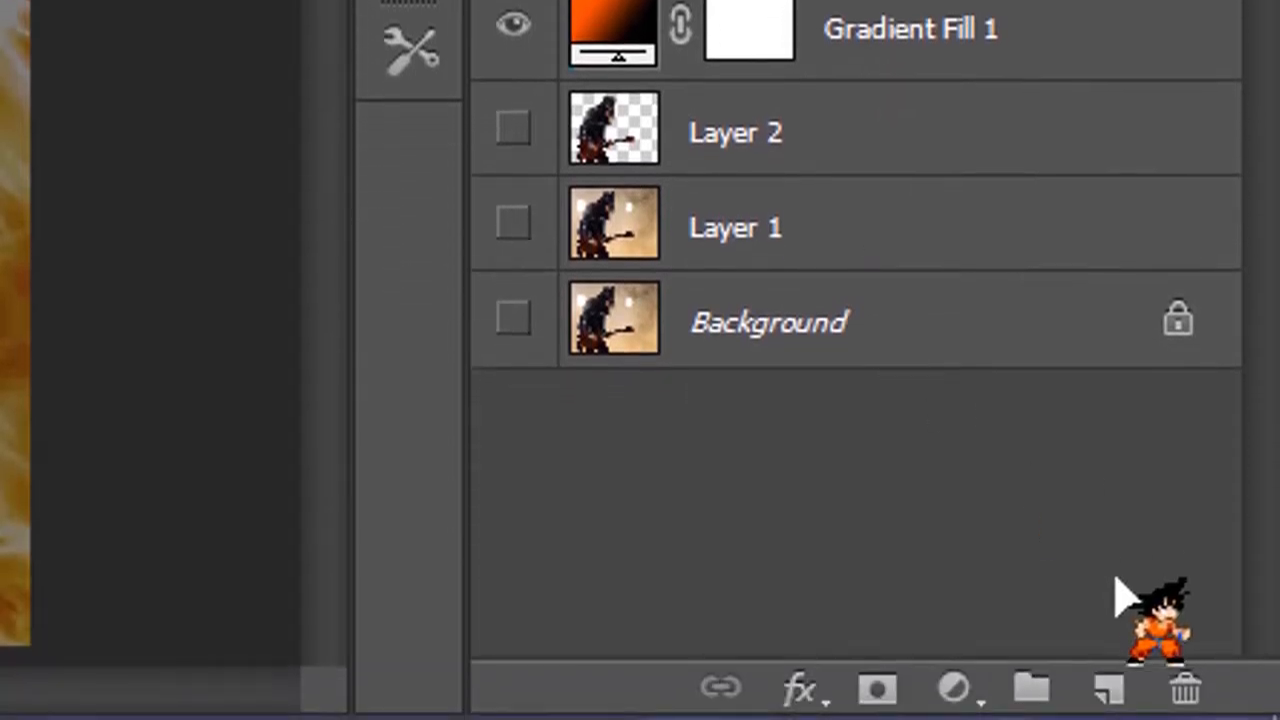
Step: Add a Levels adjustment layer with the shadow input level at 16 and the midtone input level at 0.75
left_click(1108, 688)
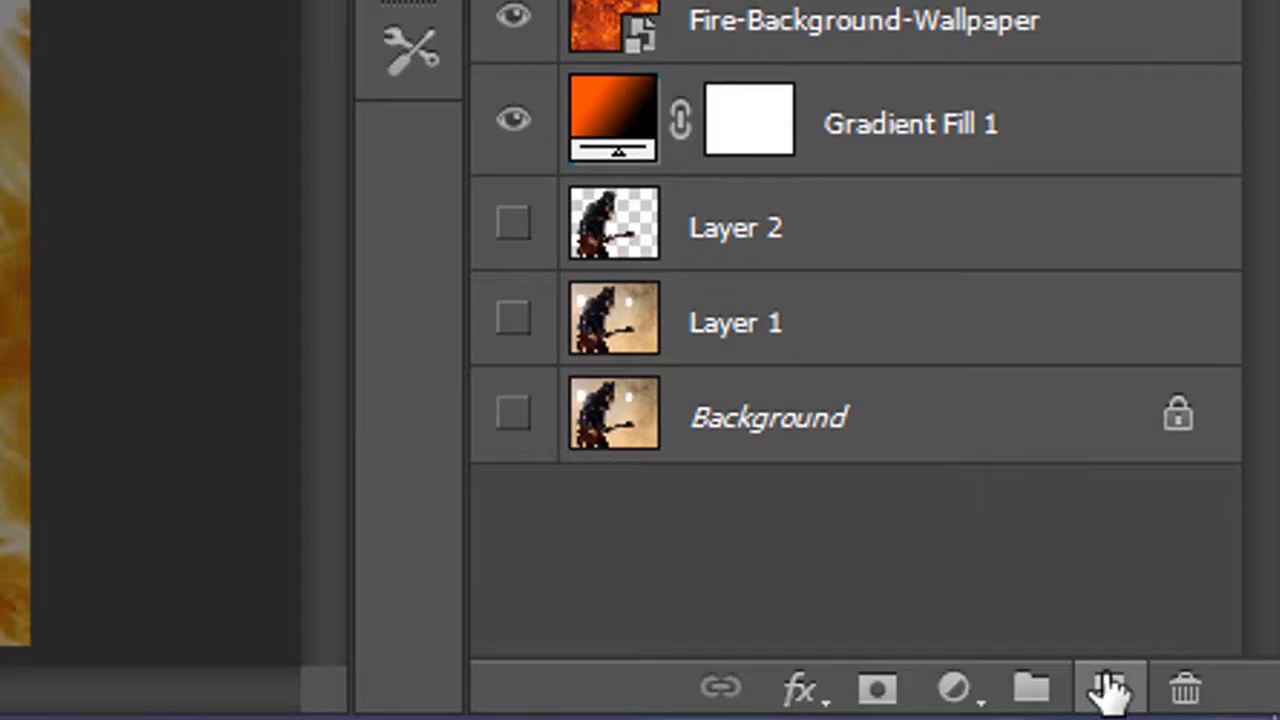
left_click(958, 688)
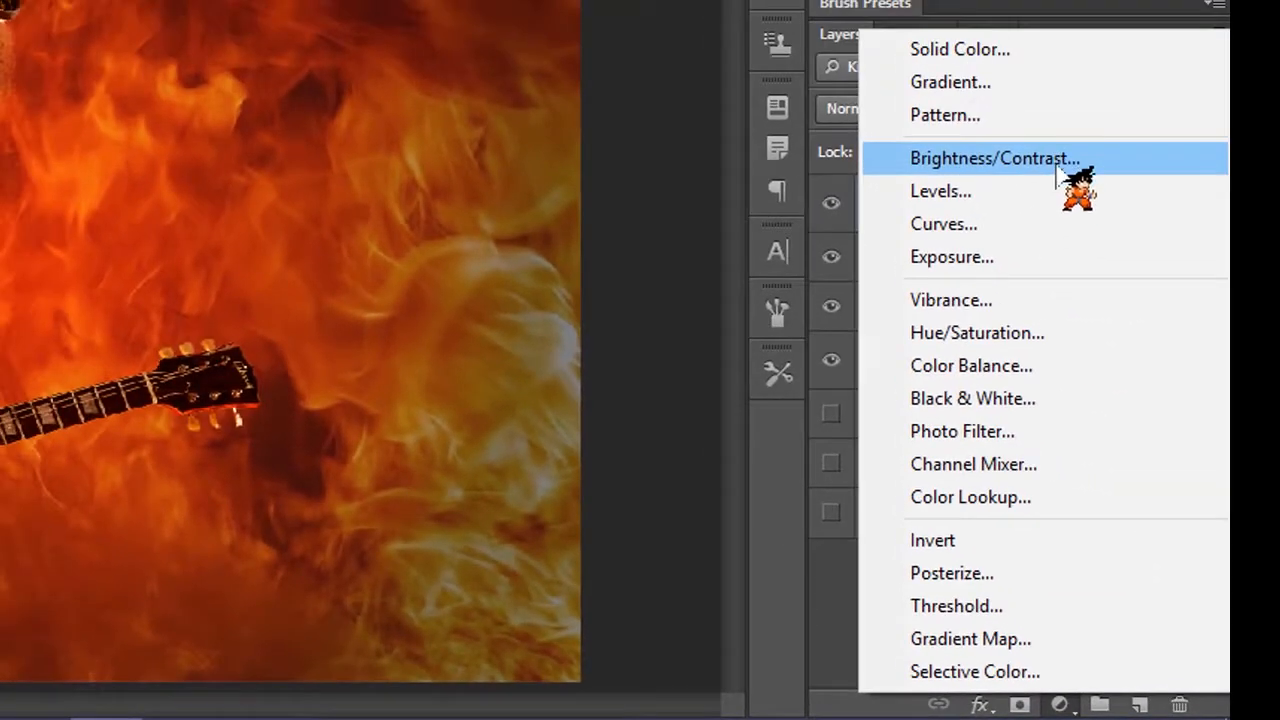
left_click(1060, 190)
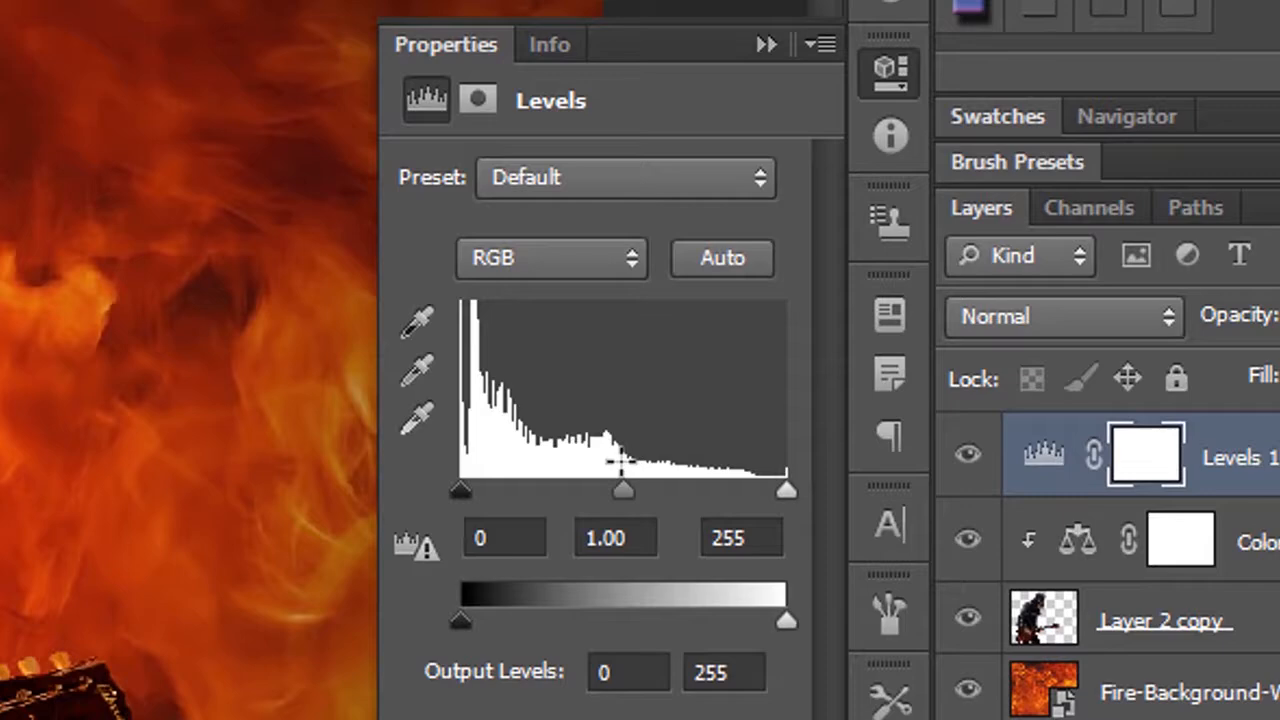
left_click(466, 539)
type("16")
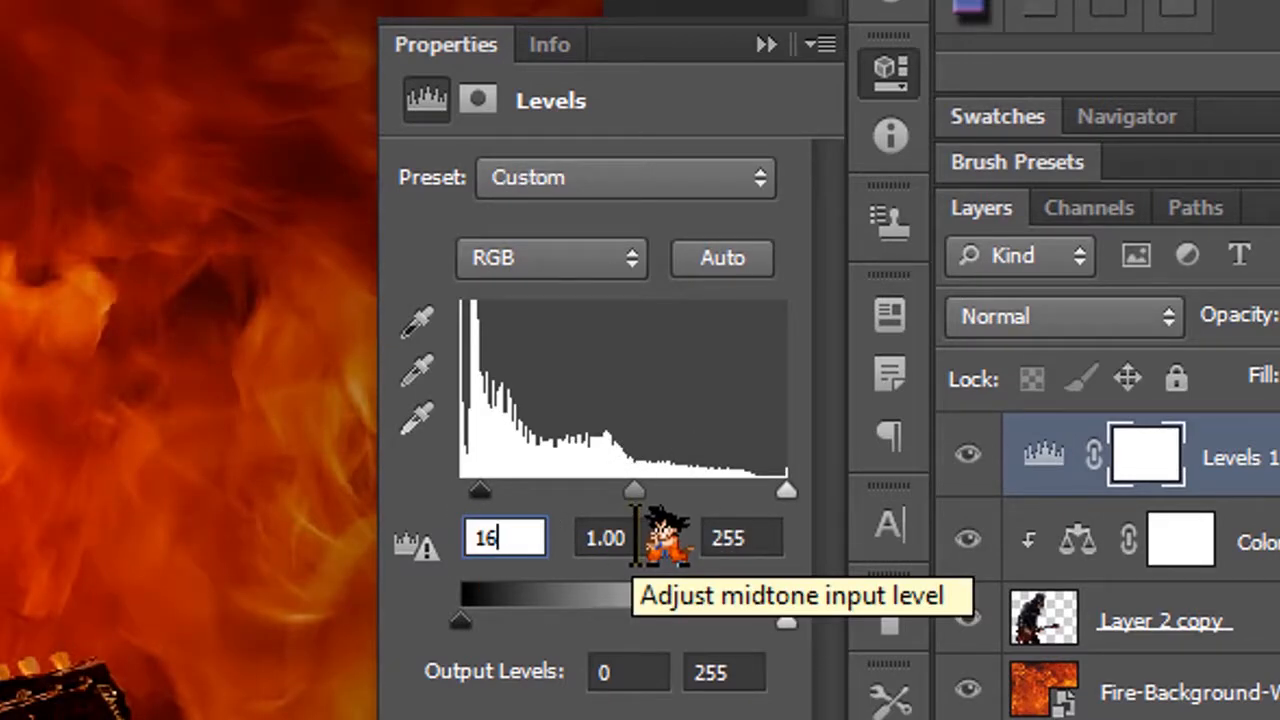
left_click(605, 538)
type("0.")
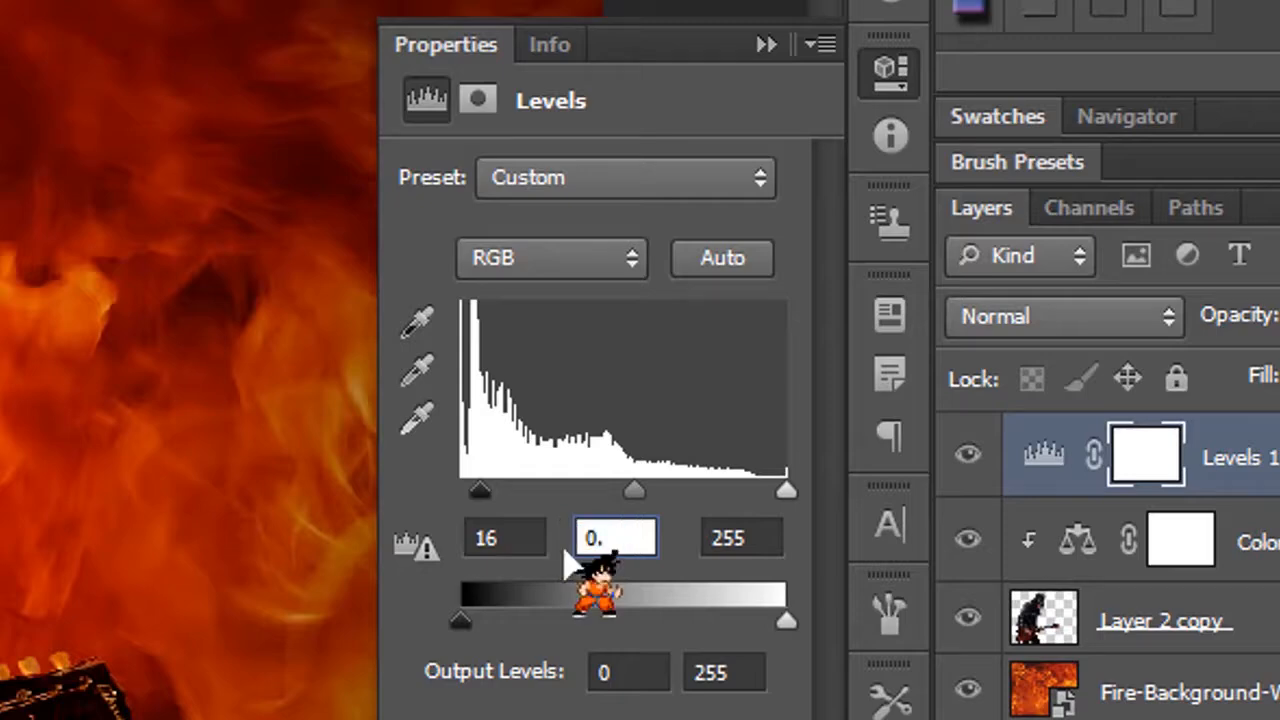
type("75")
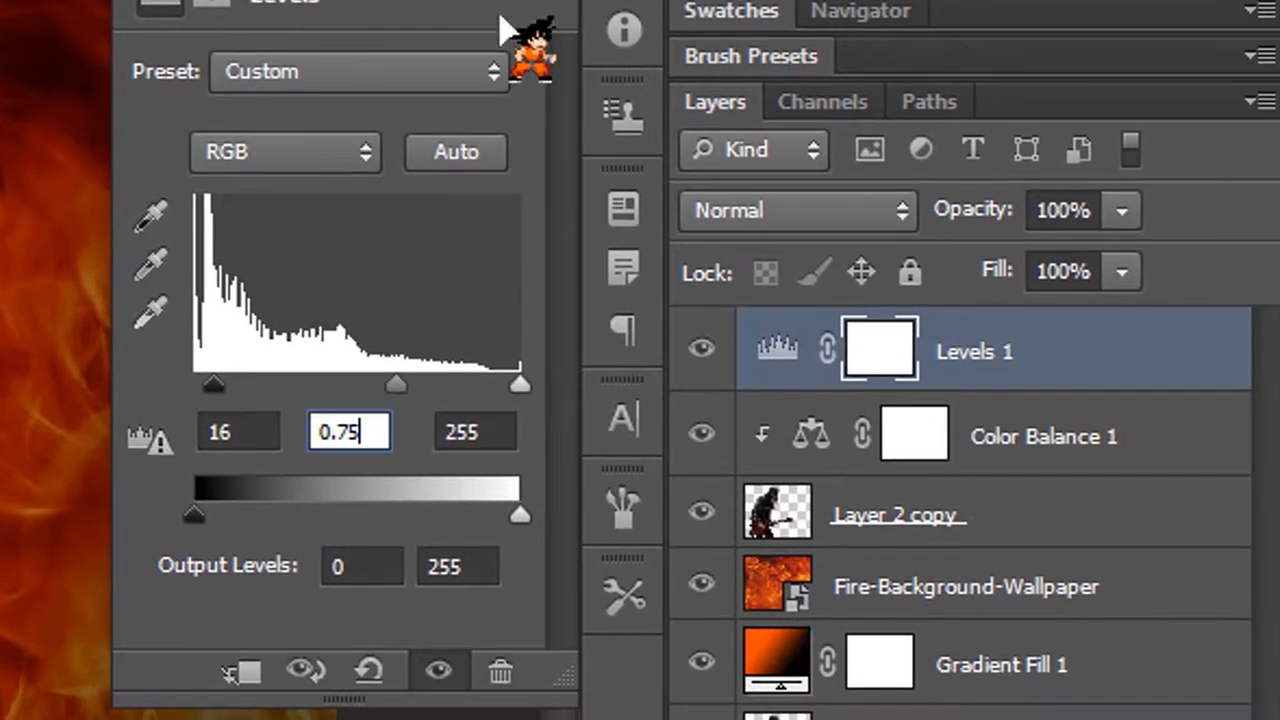
Step: Clip the Levels 1 adjustment so that it affects only the guitarist on Layer 2 copy
left_click(767, 44)
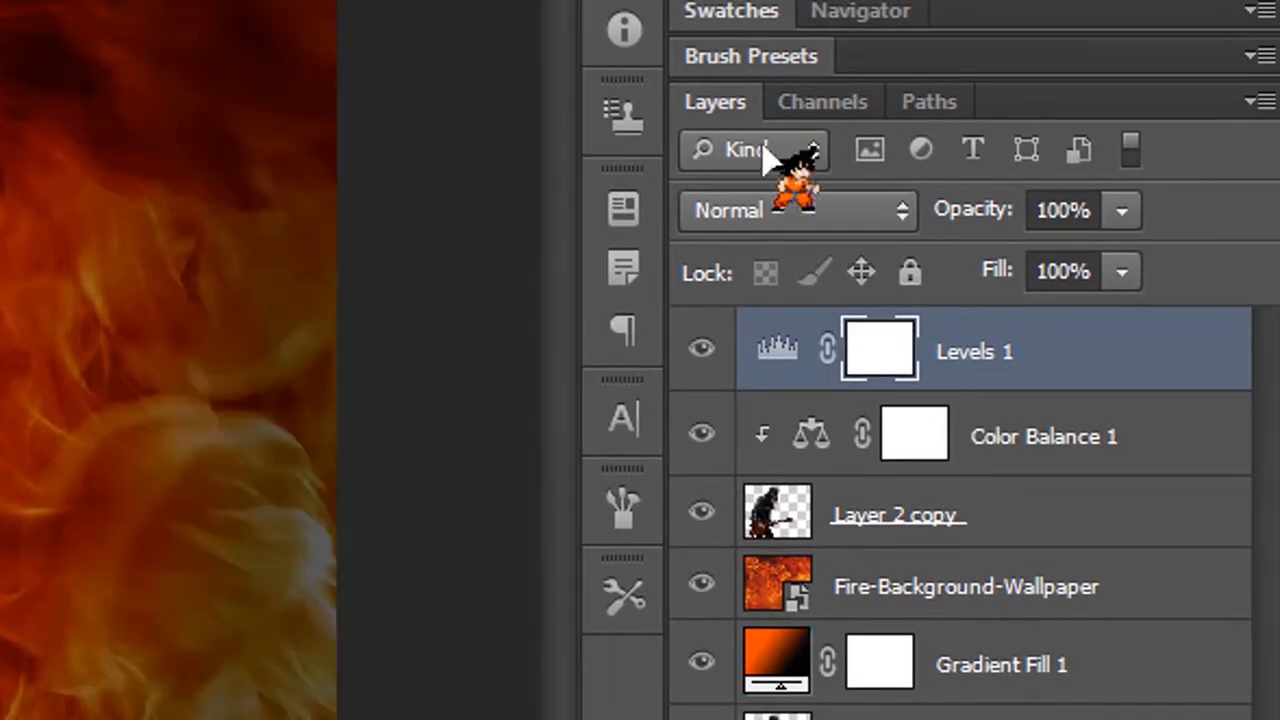
left_click(1030, 390, "alt")
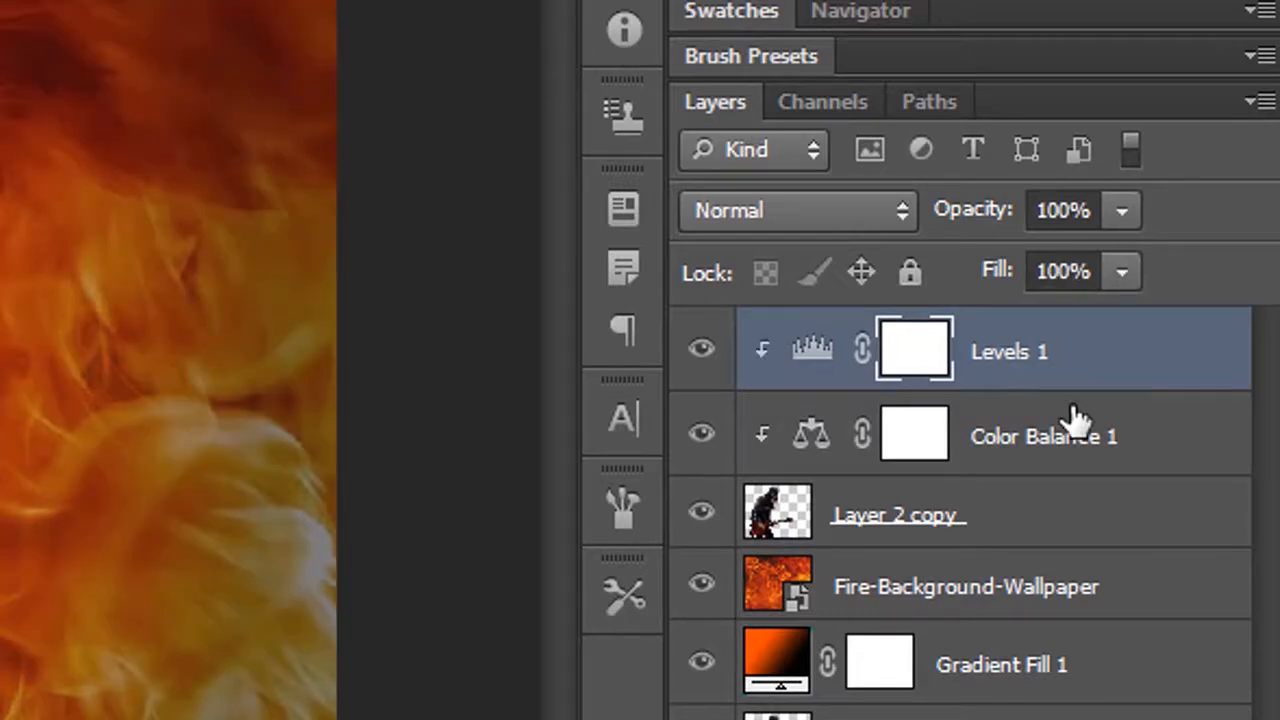
left_click(1075, 418)
left_click(1074, 386)
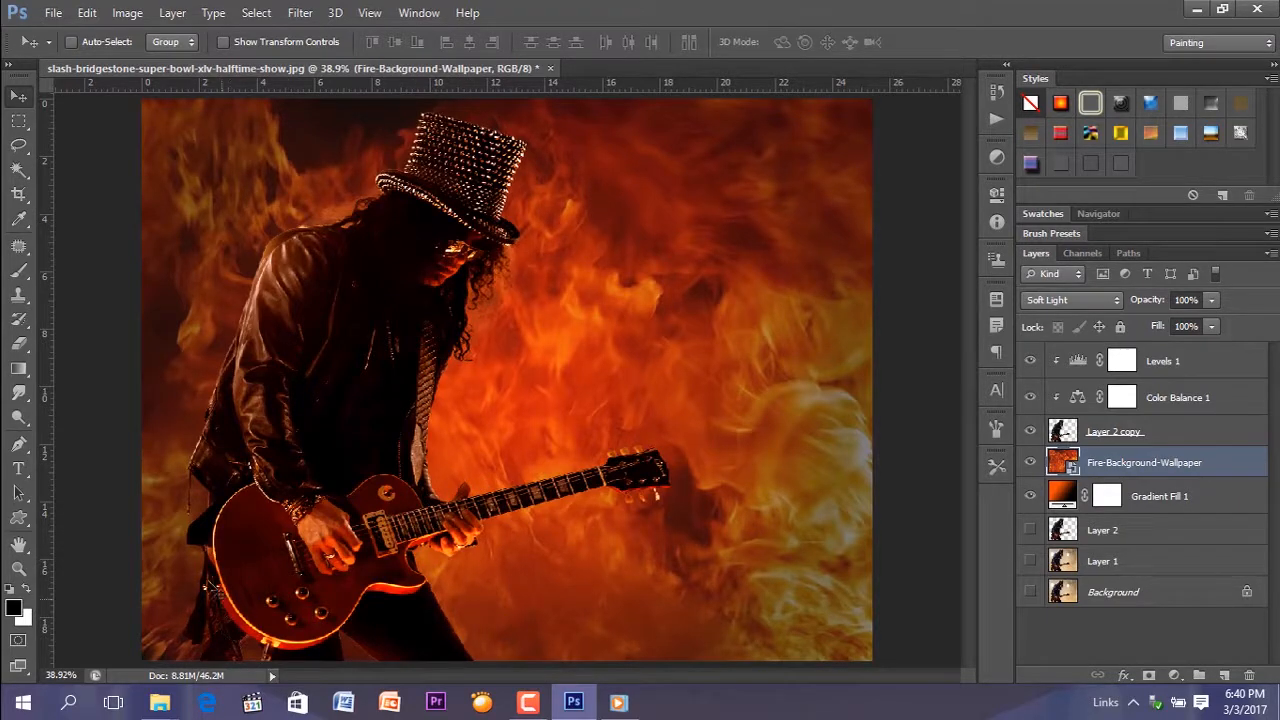
Step: Place flame image 2 from the api folder above the Fire-Background-Wallpaper layer and scale it proportionally to about 12.35% over the guitar neck
mouse_move(160, 703)
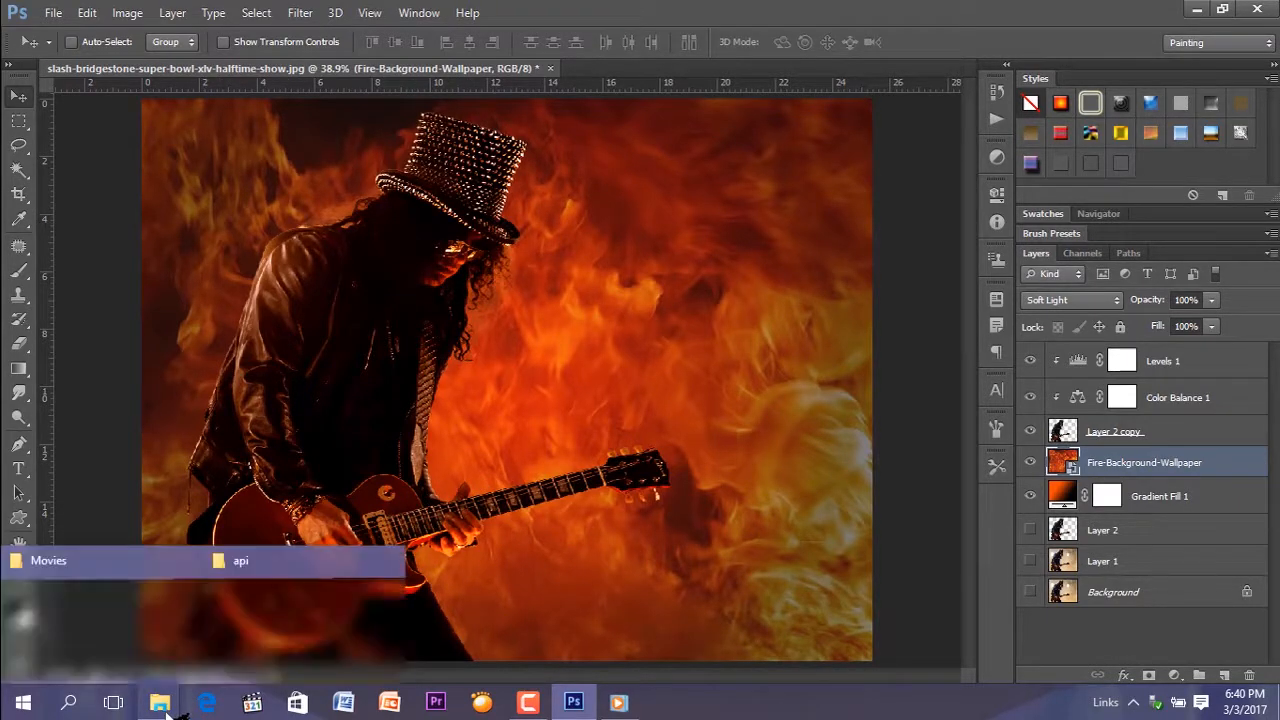
left_click(270, 655)
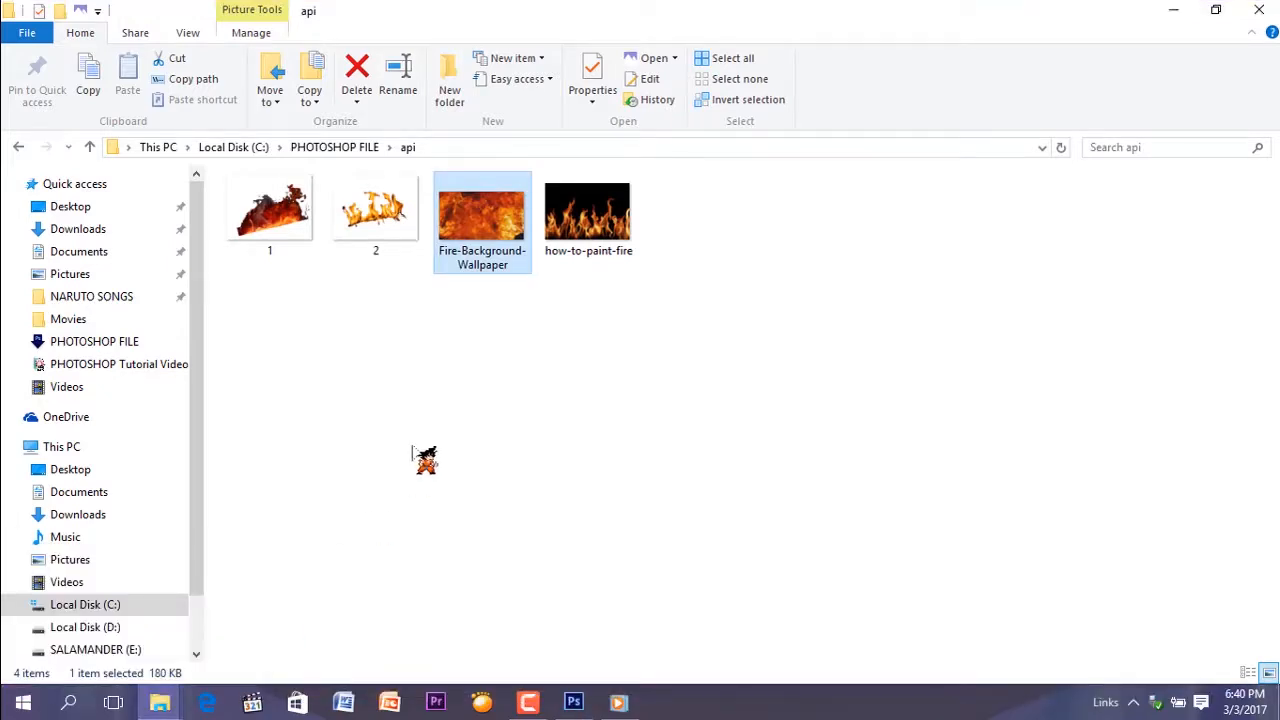
left_click_drag(400, 222, 573, 475)
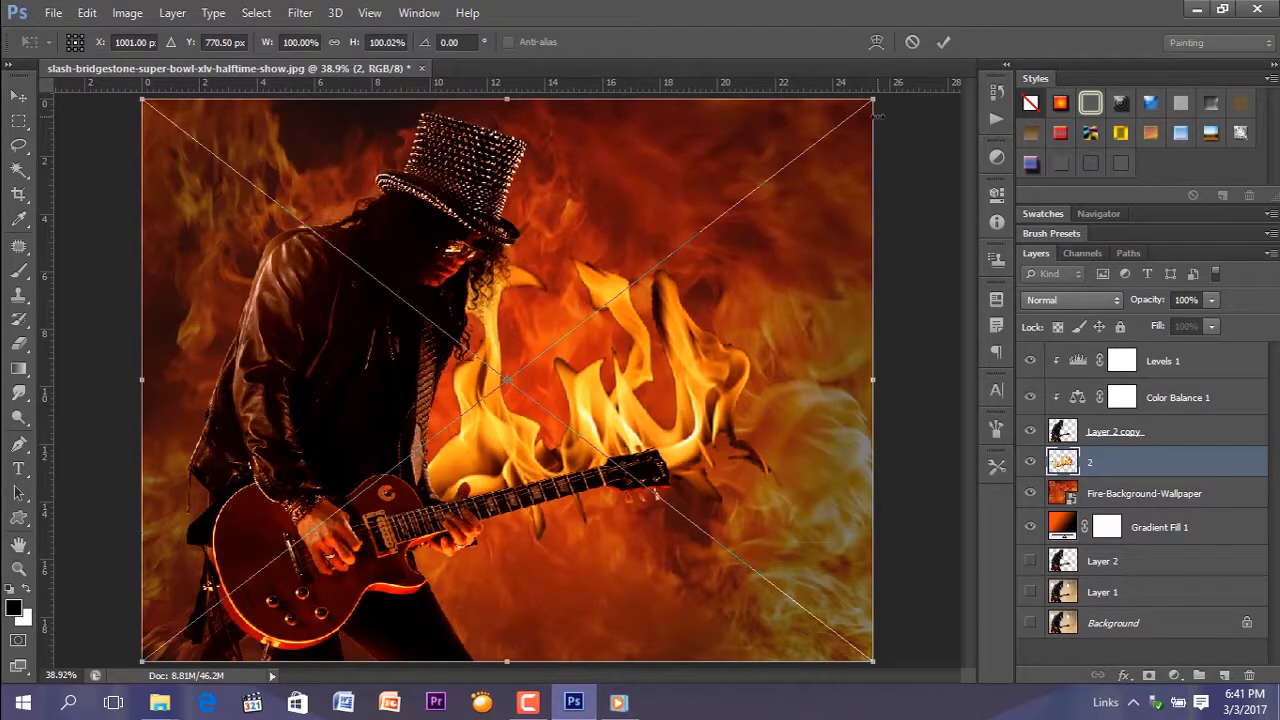
left_click_drag(866, 113, 594, 481)
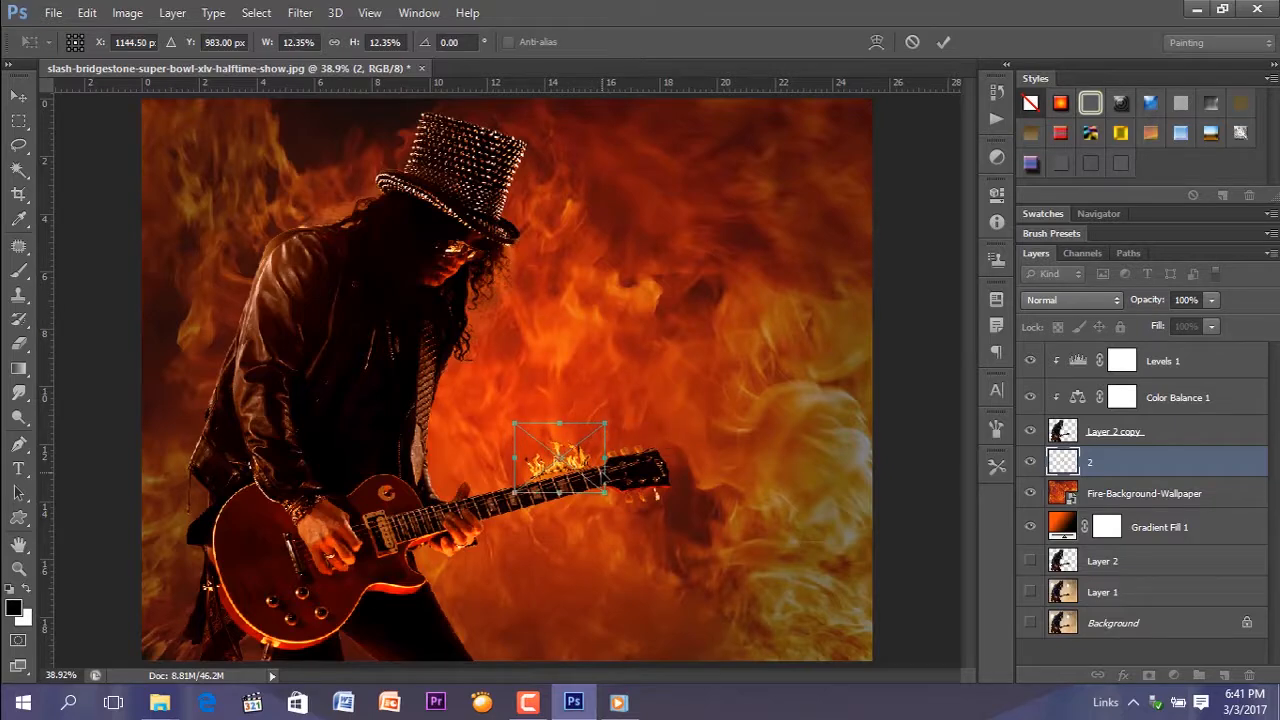
Step: Rotate the placed flames by about -4.23° and seat them on the upper edge of the guitar neck, and commit the placement
key("ctrl+plus")
key("ctrl+plus")
key("ctrl+plus")
scroll(822, 365, "down", 4)
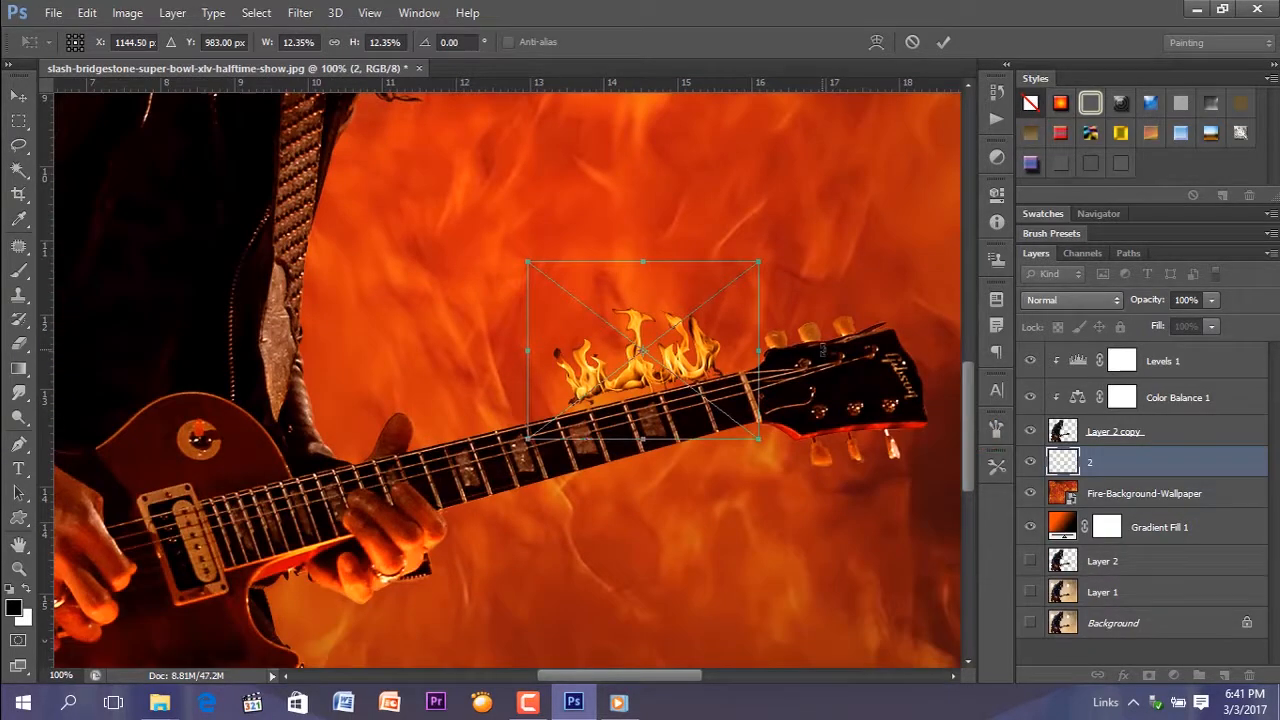
left_click_drag(824, 358, 828, 342)
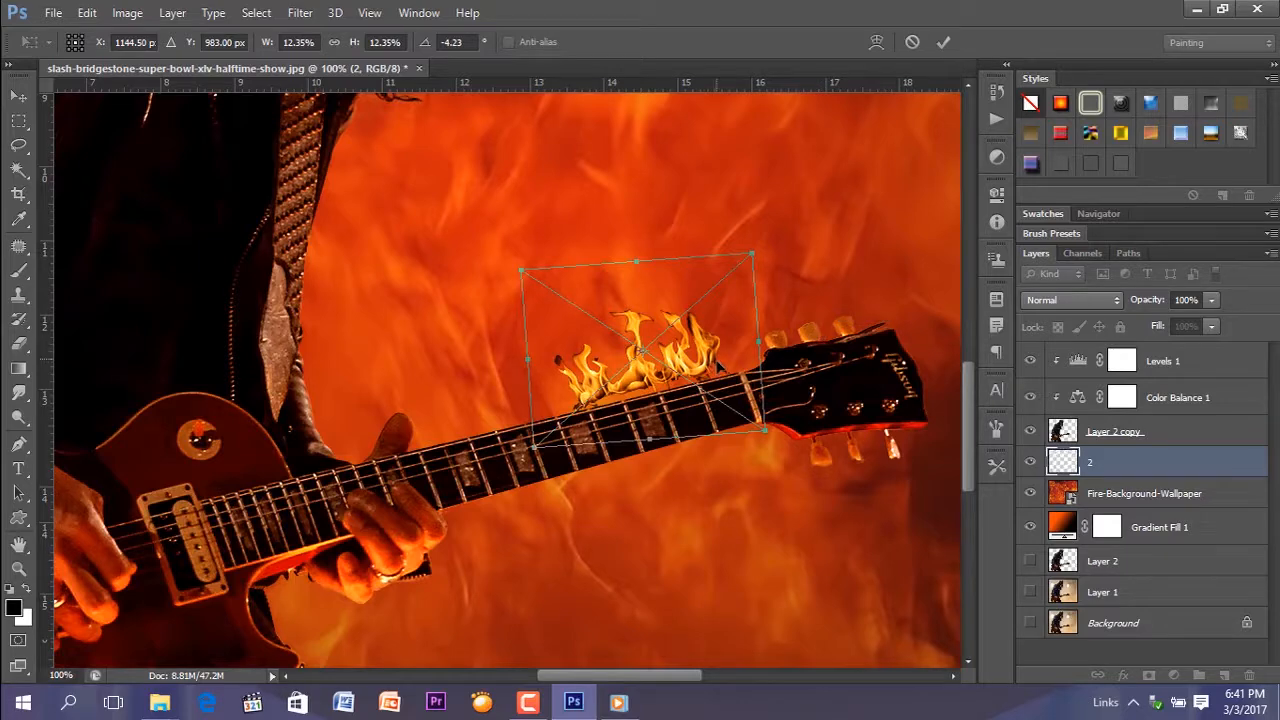
left_click_drag(720, 367, 726, 374)
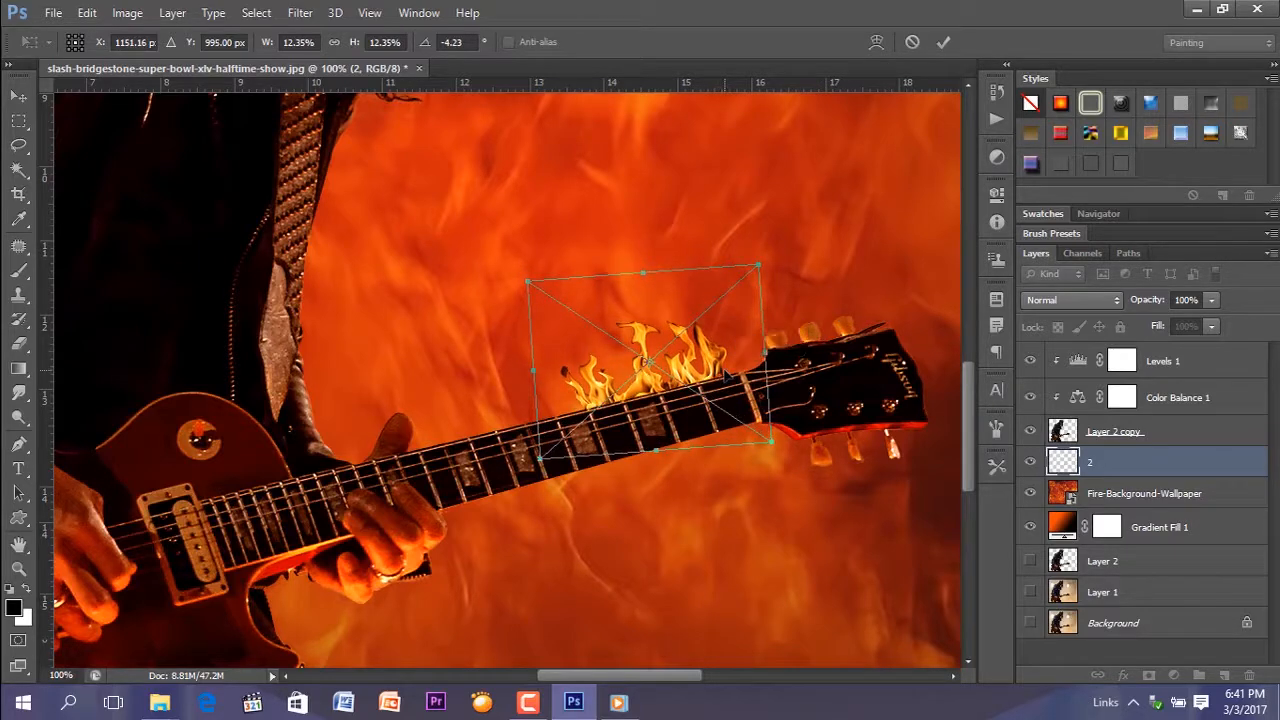
key("Return")
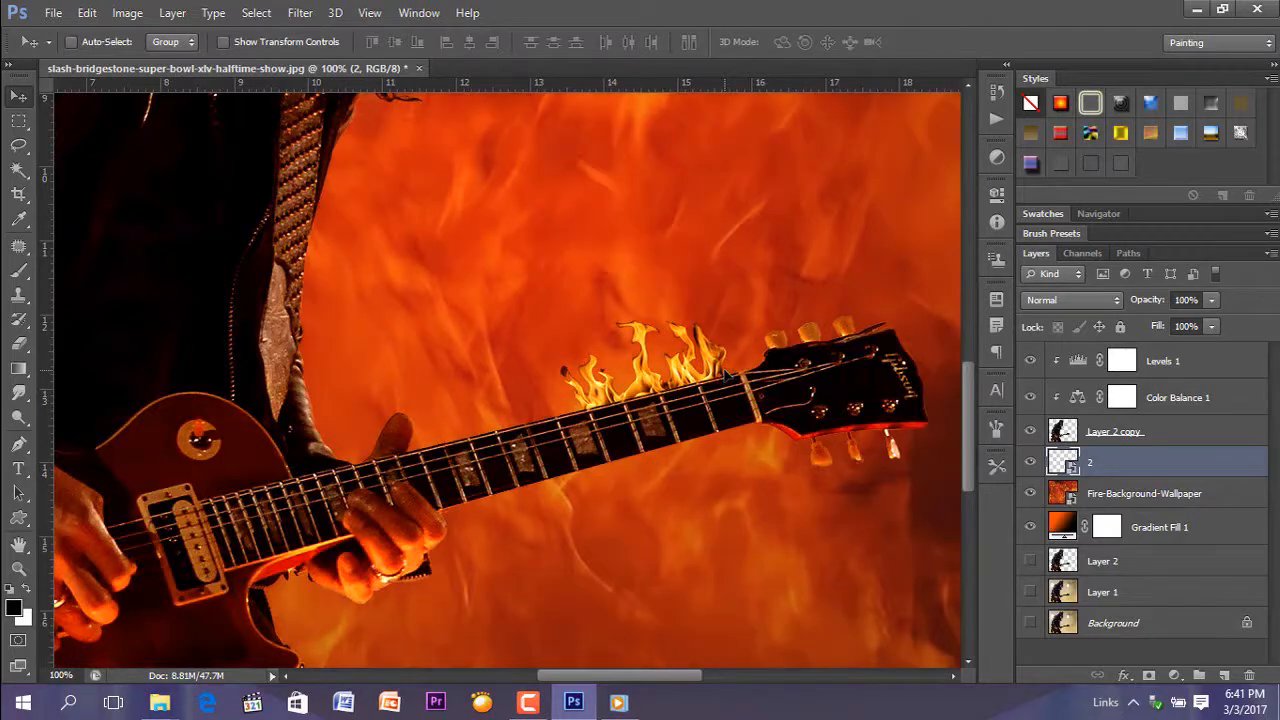
Step: Shift the layer 2 flames slightly along the guitar neck toward the headstock and set their blend mode to Screen
left_click(1130, 435, "shift")
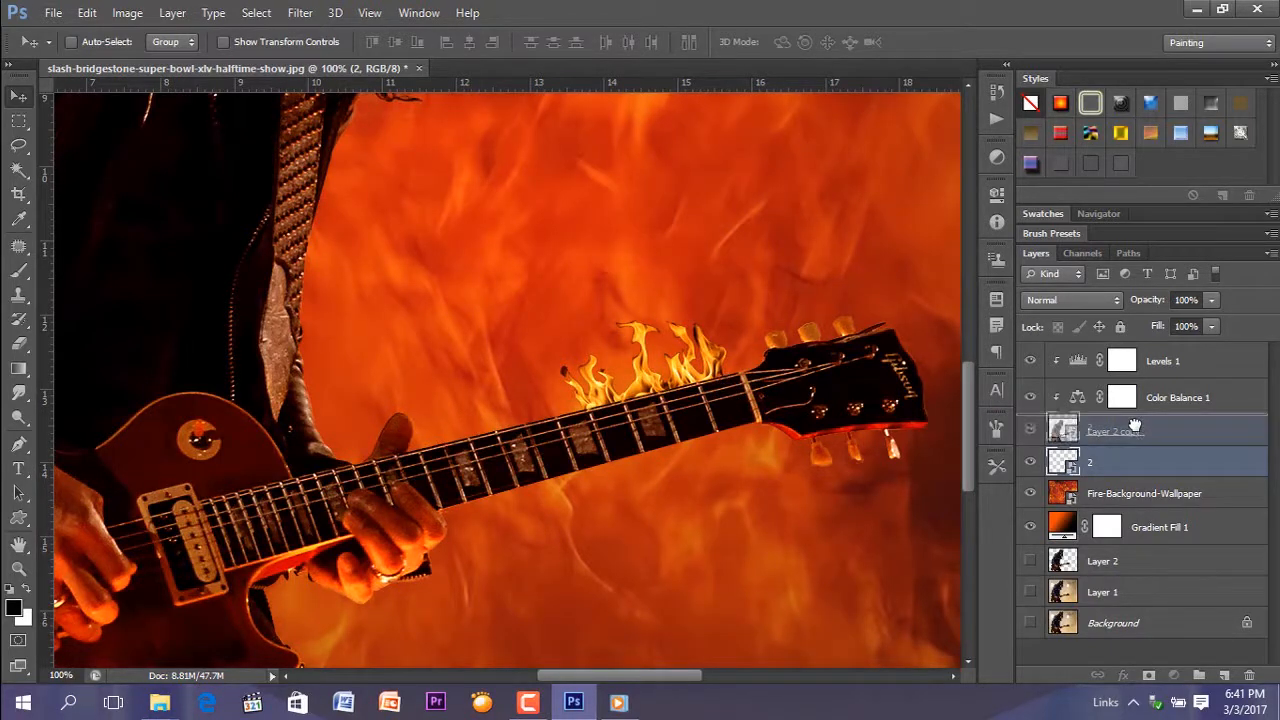
left_click_drag(1134, 438, 1136, 463)
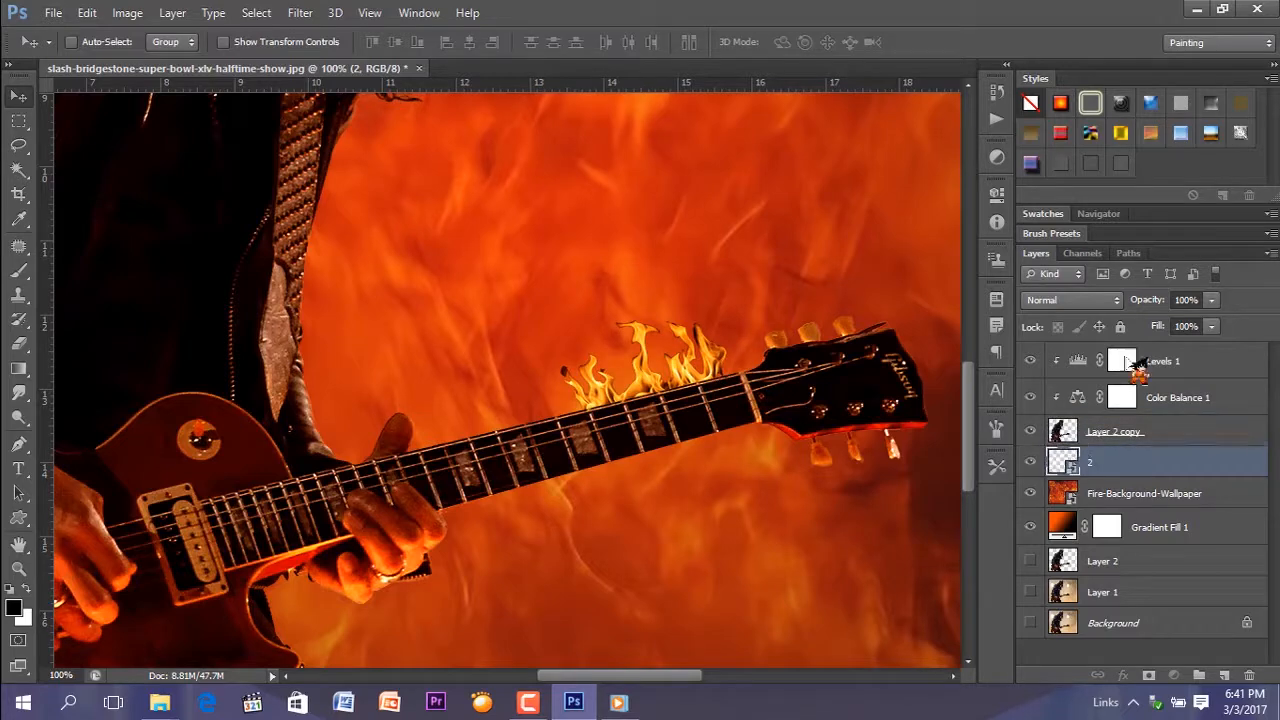
left_click_drag(712, 383, 727, 359)
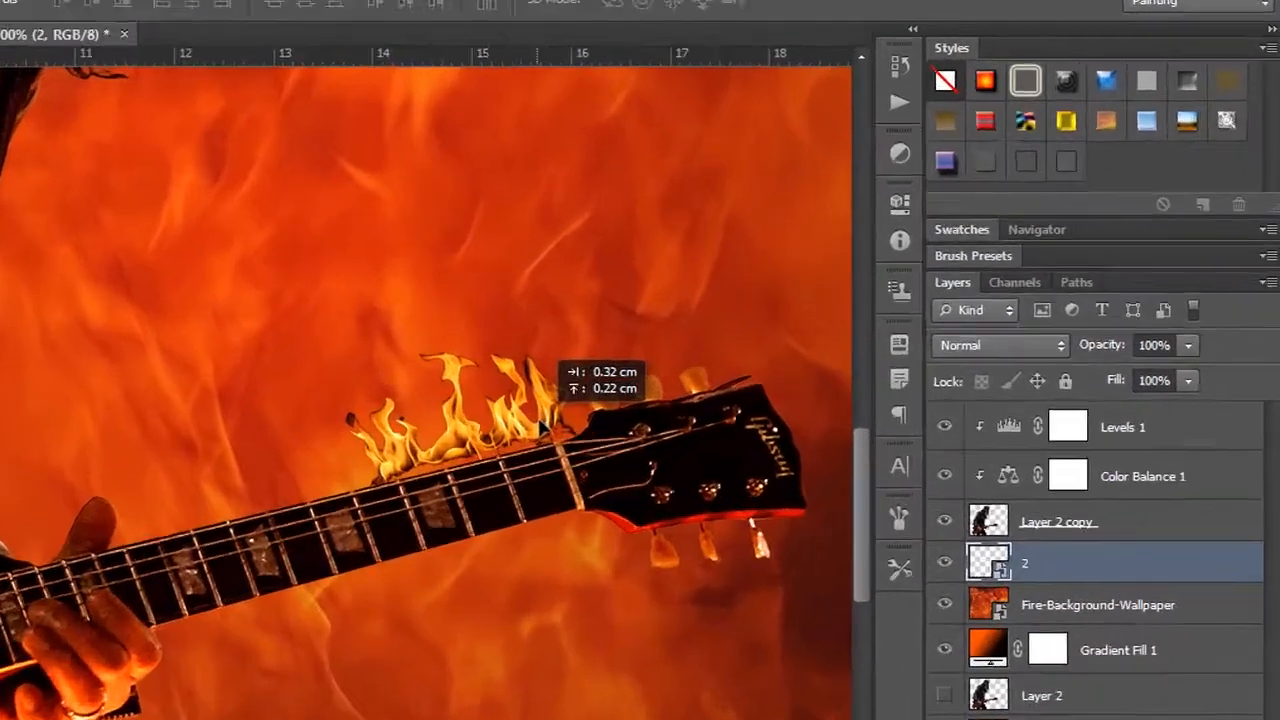
left_click_drag(540, 425, 543, 427)
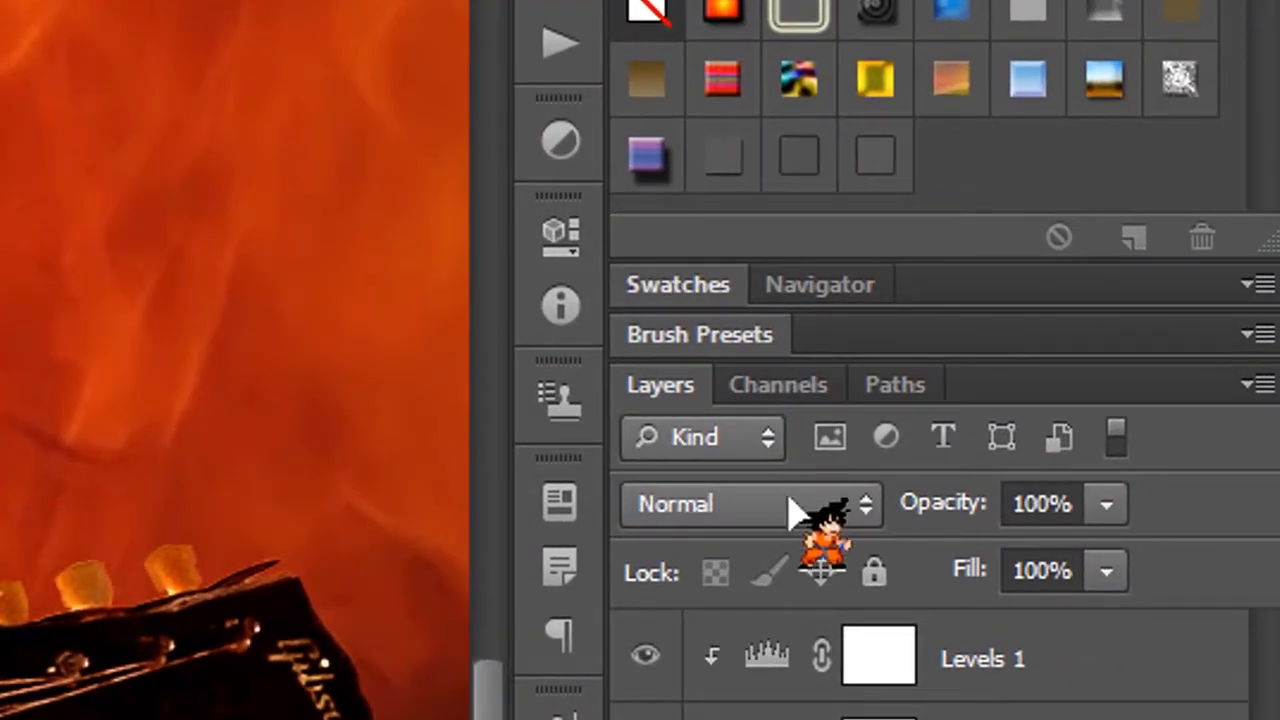
left_click(812, 505)
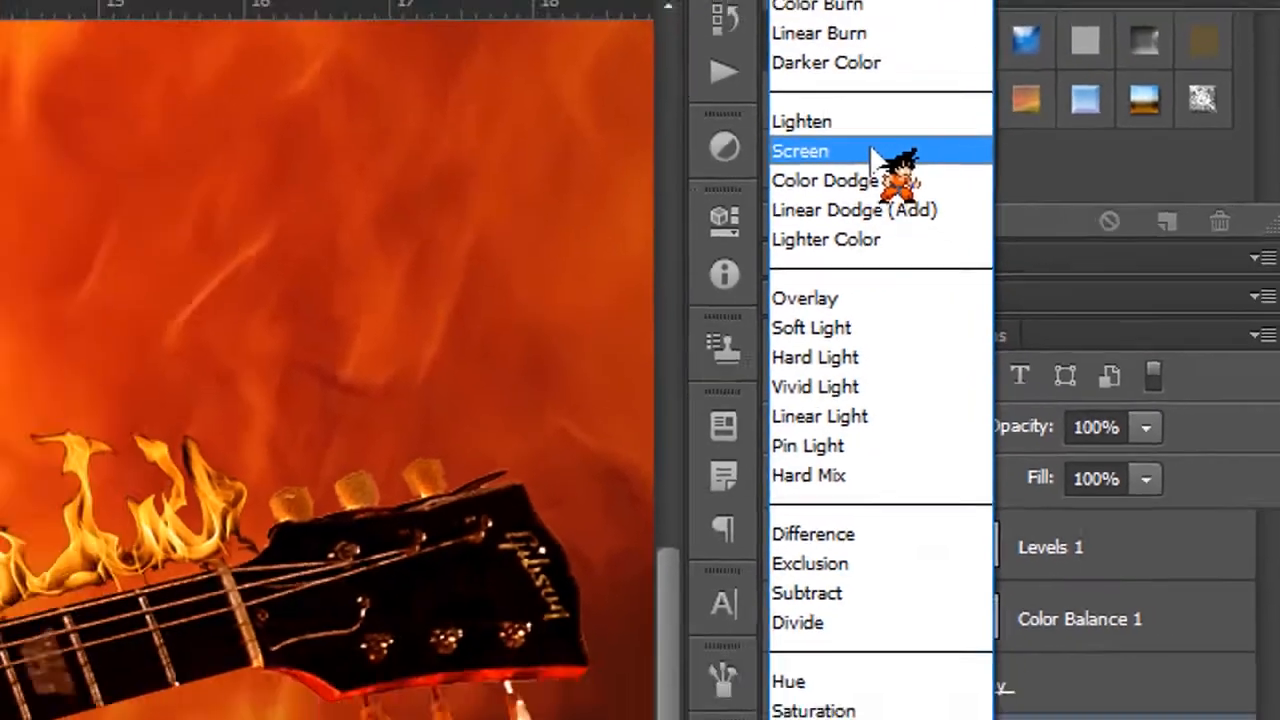
left_click(752, 146)
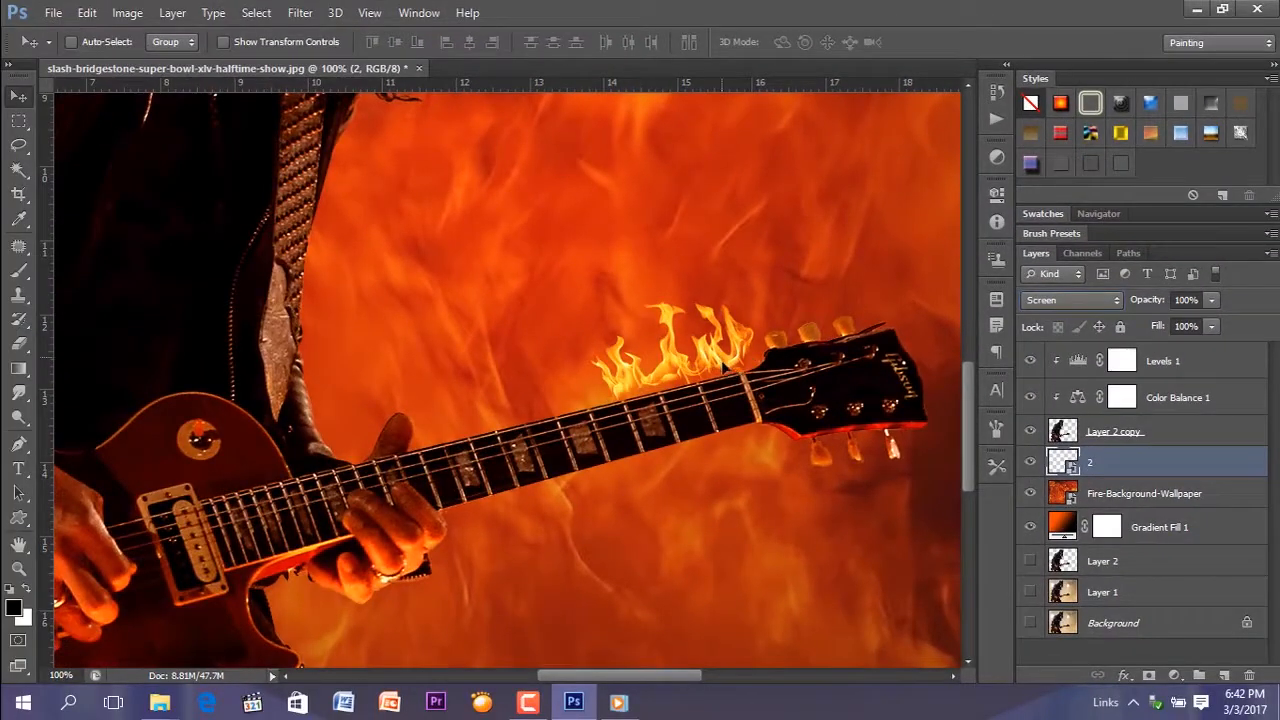
left_click_drag(717, 366, 725, 361)
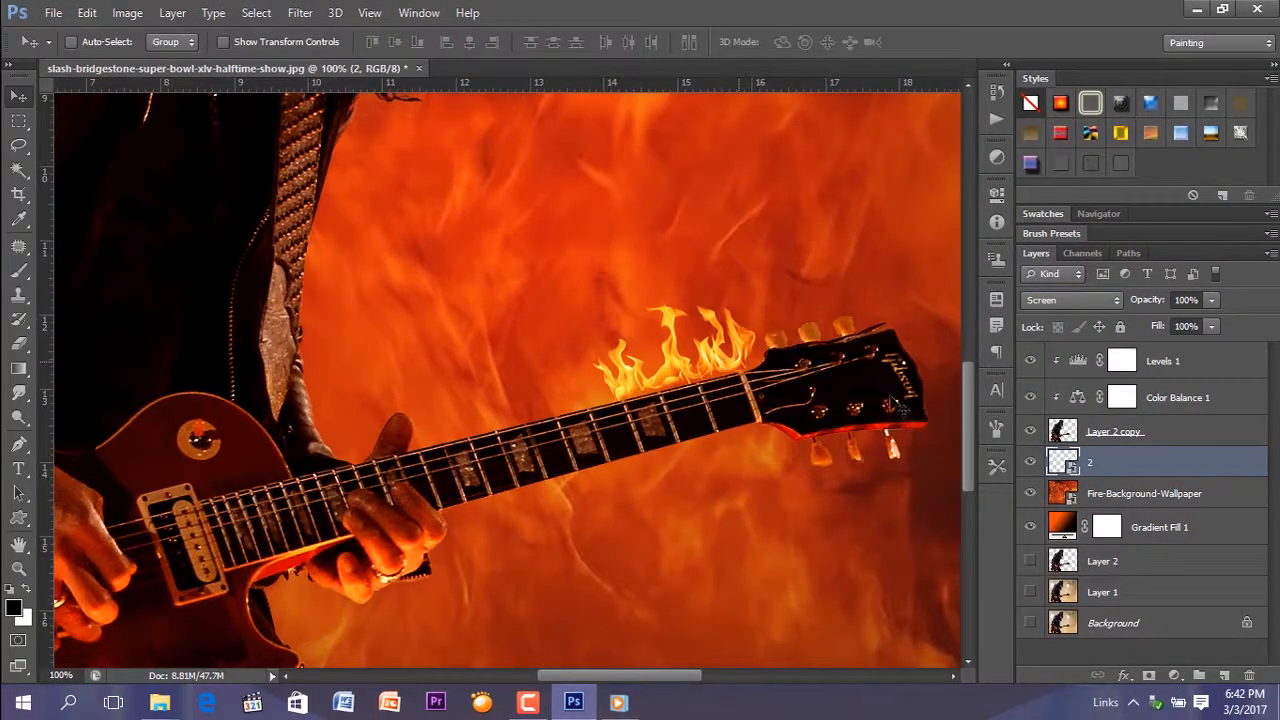
Step: Try moving flame layer 2 directly above Layer 2 copy inside its clipping stack, and undo the move
left_click_drag(1118, 468, 1119, 433)
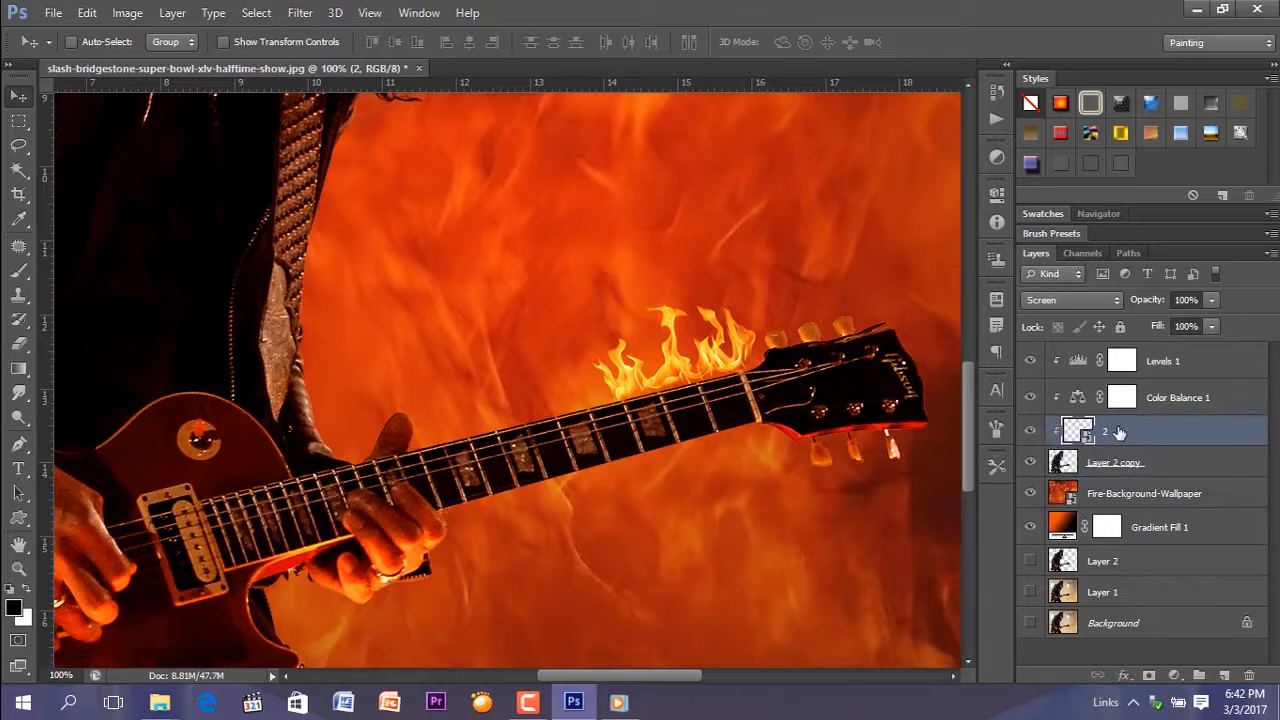
key("ctrl+alt+g")
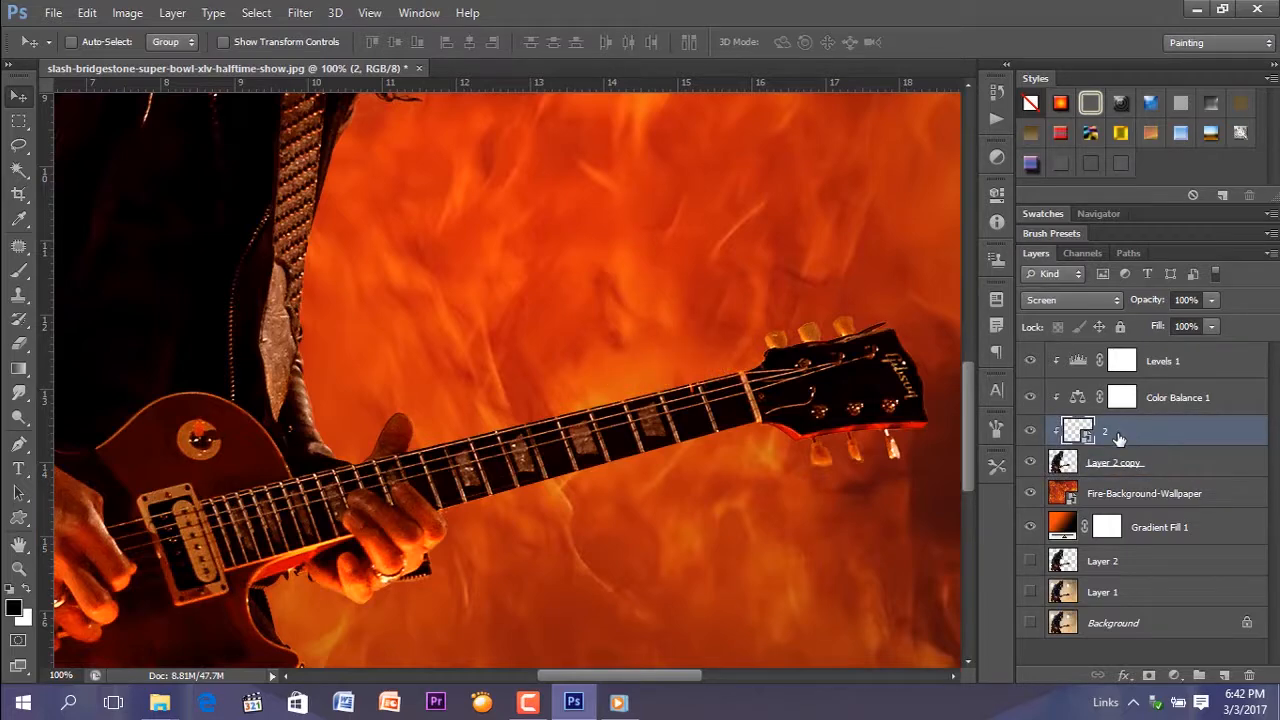
key("ctrl+alt+z")
key("ctrl+alt+z")
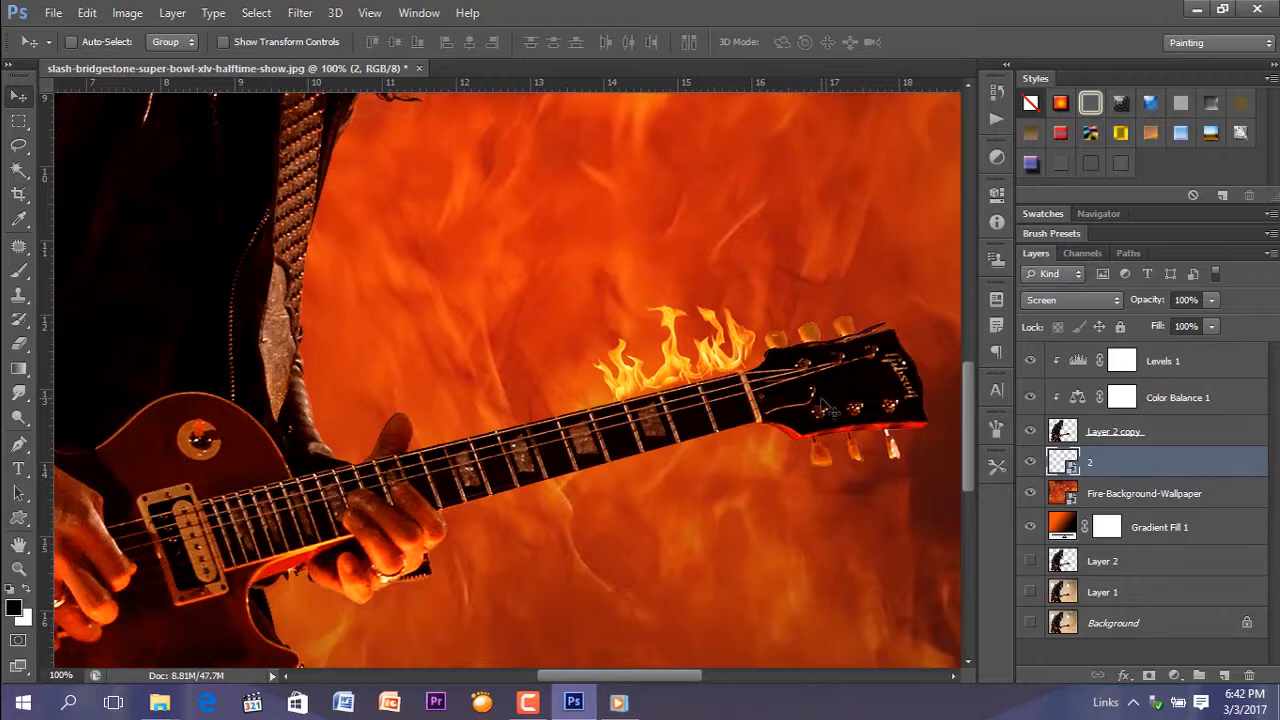
Step: Move flame layer 2 to the top of the layer stack, above Levels 1, and seat its flames on the neck's upper edge
left_click_drag(747, 376, 752, 379)
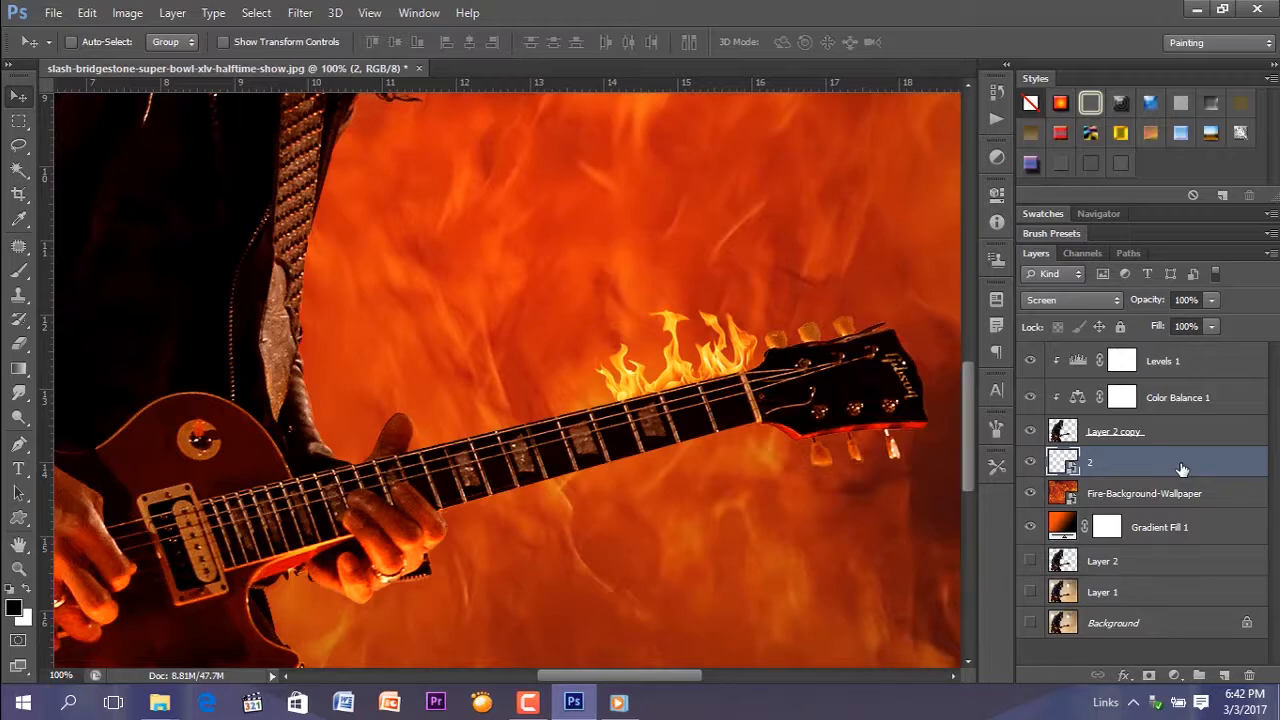
left_click_drag(1182, 470, 1176, 348)
left_click_drag(756, 354, 756, 376)
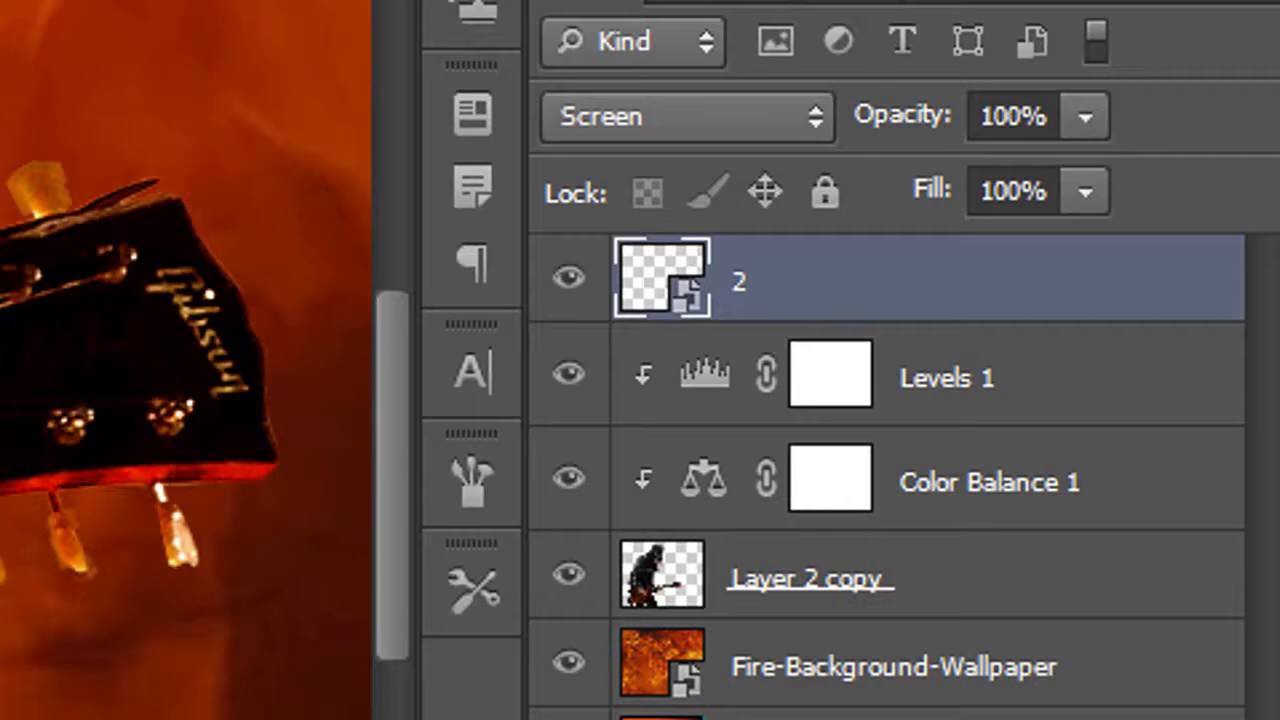
Step: Duplicate the layer 2 flames twice and line the copies up along the neck down to the fretting hand
key("ctrl+j")
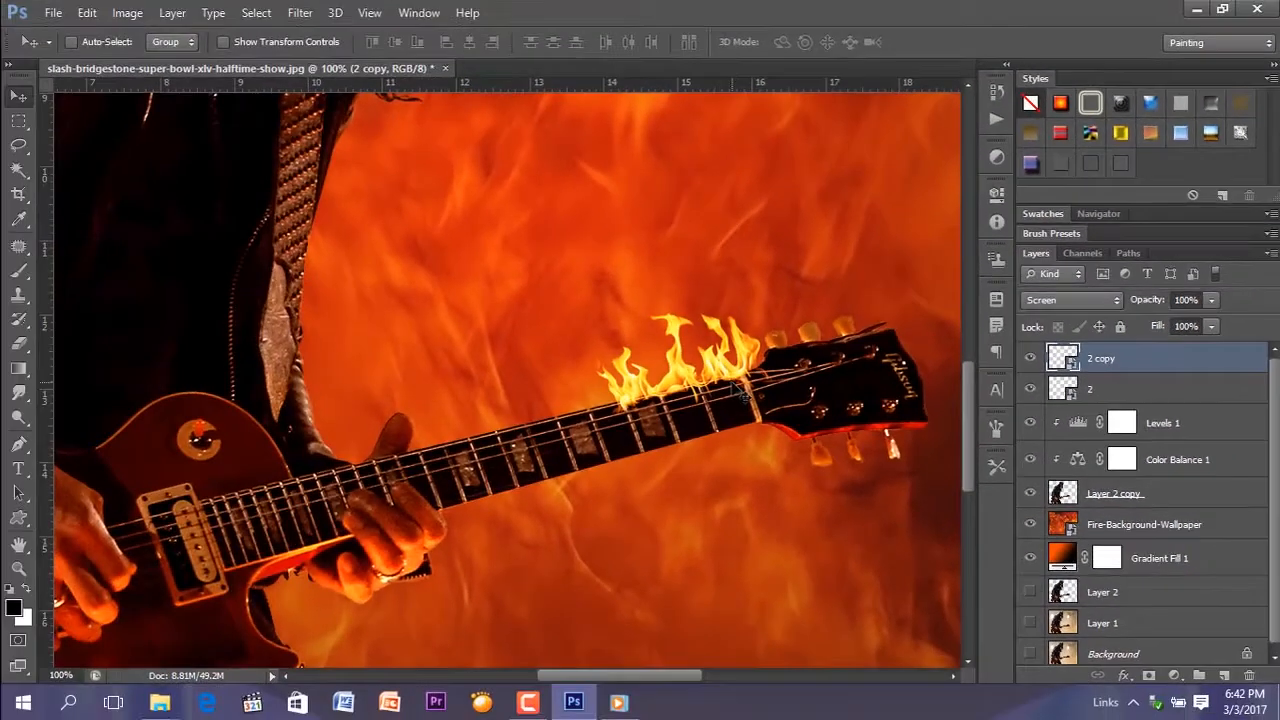
left_click_drag(741, 395, 646, 423)
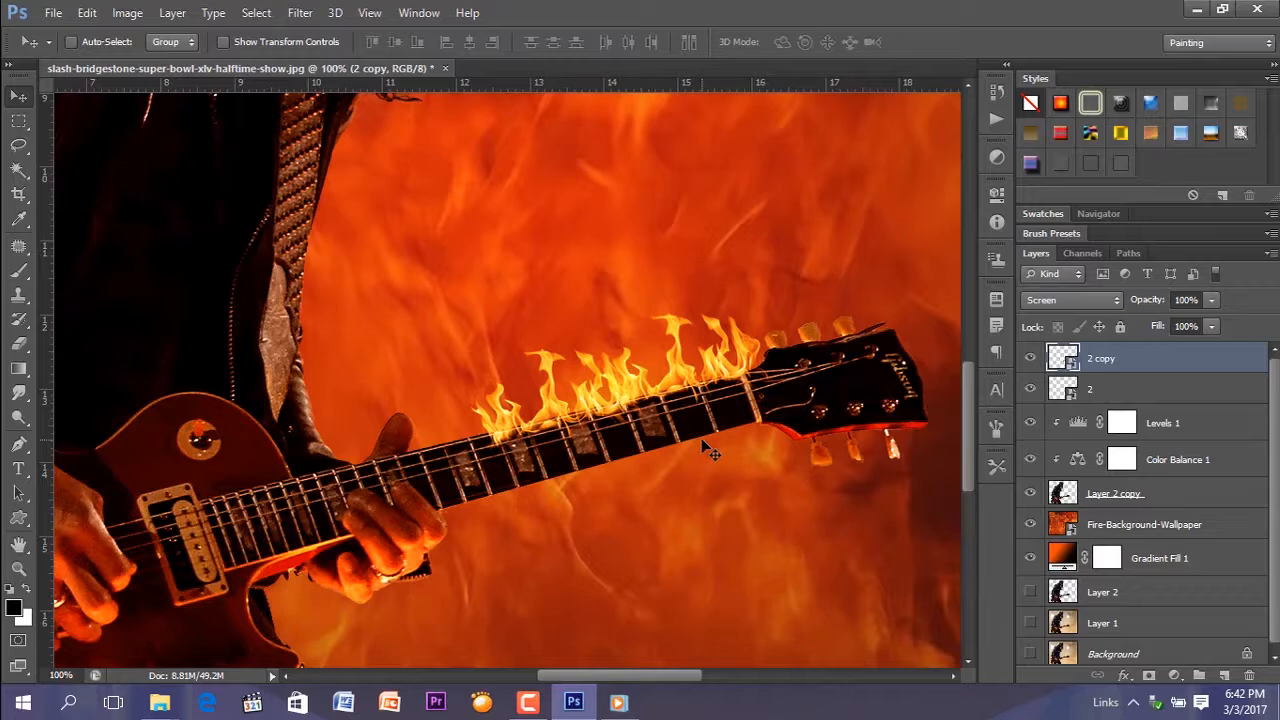
key("ctrl+j")
left_click_drag(710, 453, 433, 422)
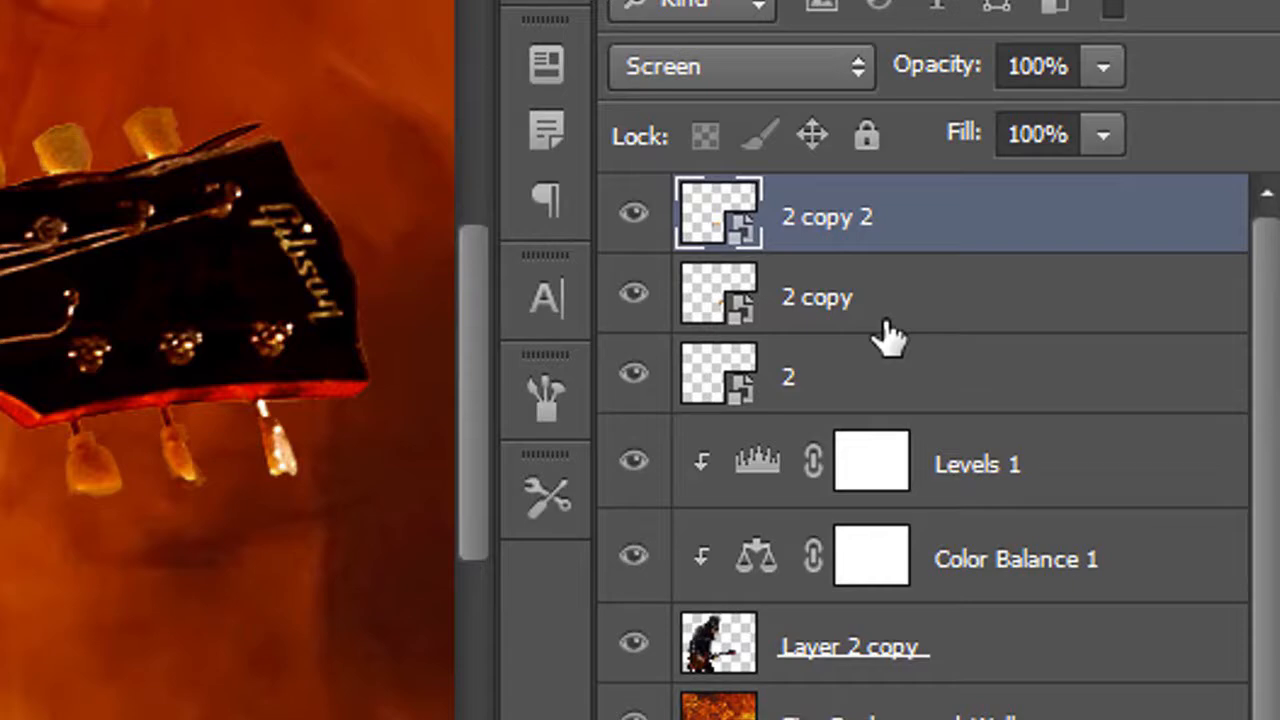
Step: Scale the three flame layers 2, 2 copy and 2 copy 2 together to about 119% and realign them along the neck
key("ctrl")
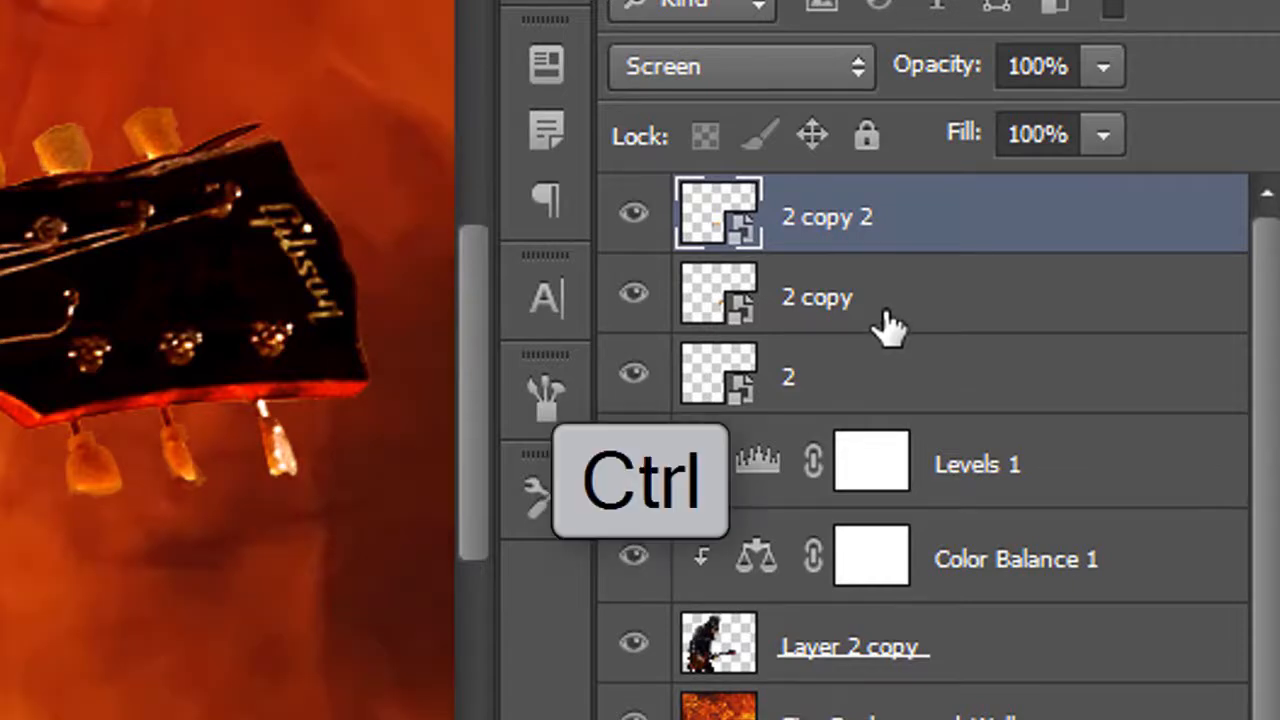
left_click(888, 325)
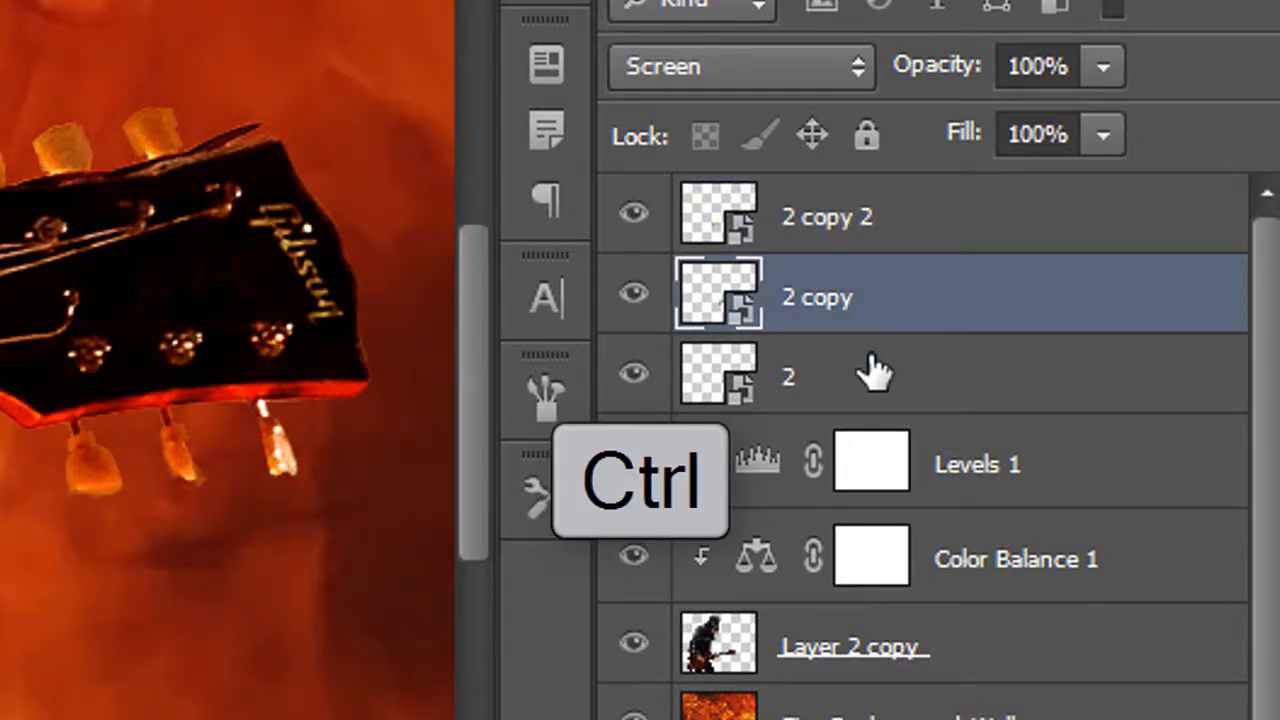
left_click(871, 369, "ctrl")
left_click(876, 242, "ctrl")
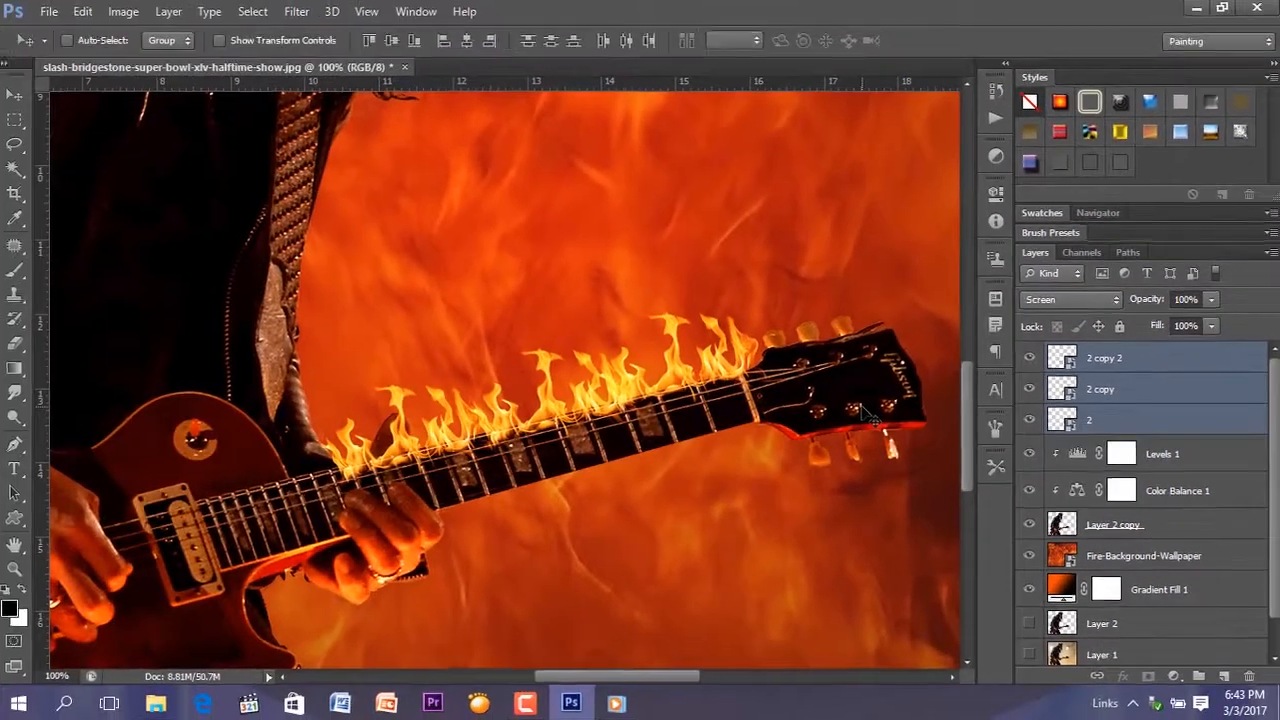
key("ctrl+t")
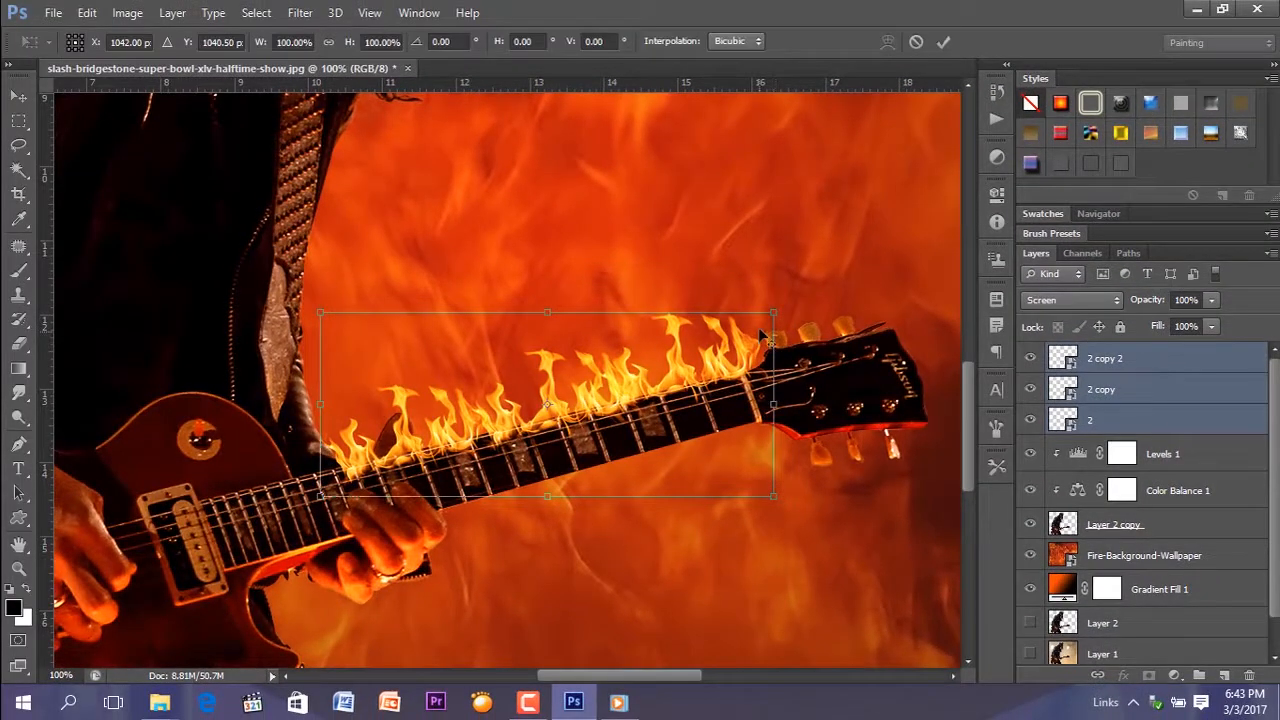
left_click_drag(768, 314, 808, 283)
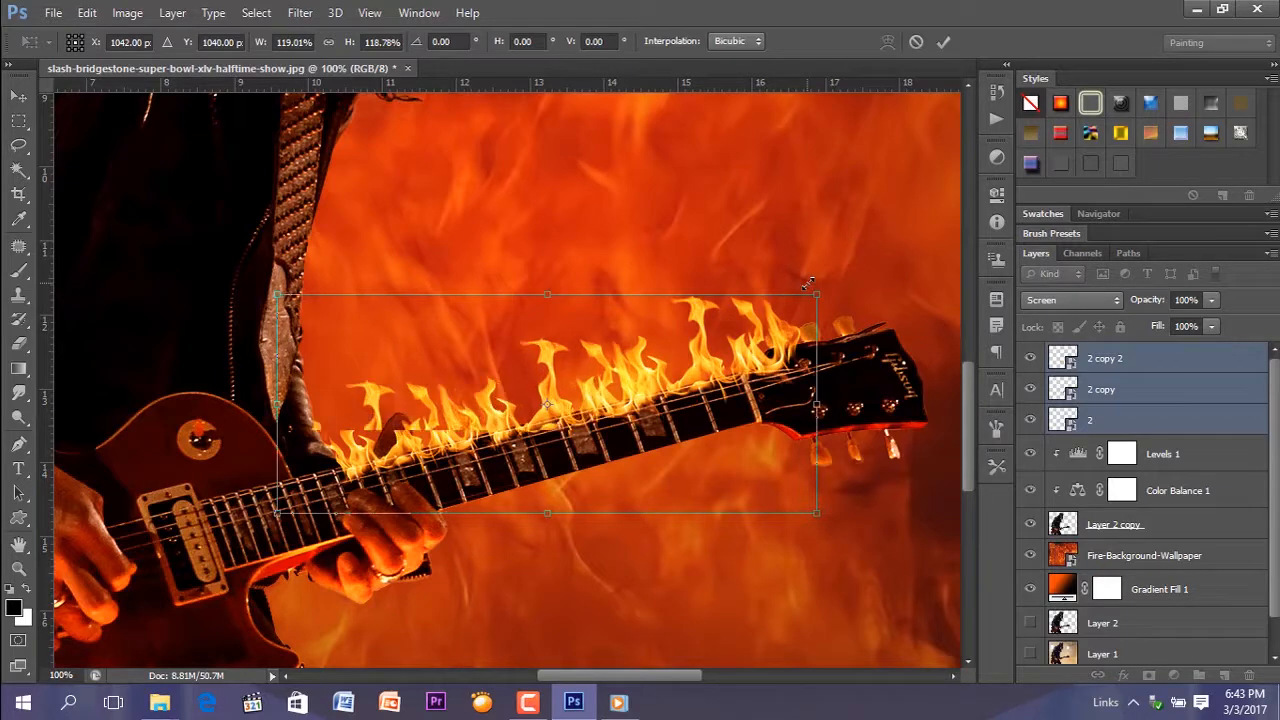
mouse_move(737, 375)
left_mouse_down()
mouse_move(804, 333)
mouse_move(835, 346)
mouse_move(756, 386)
left_mouse_up()
key("Return")
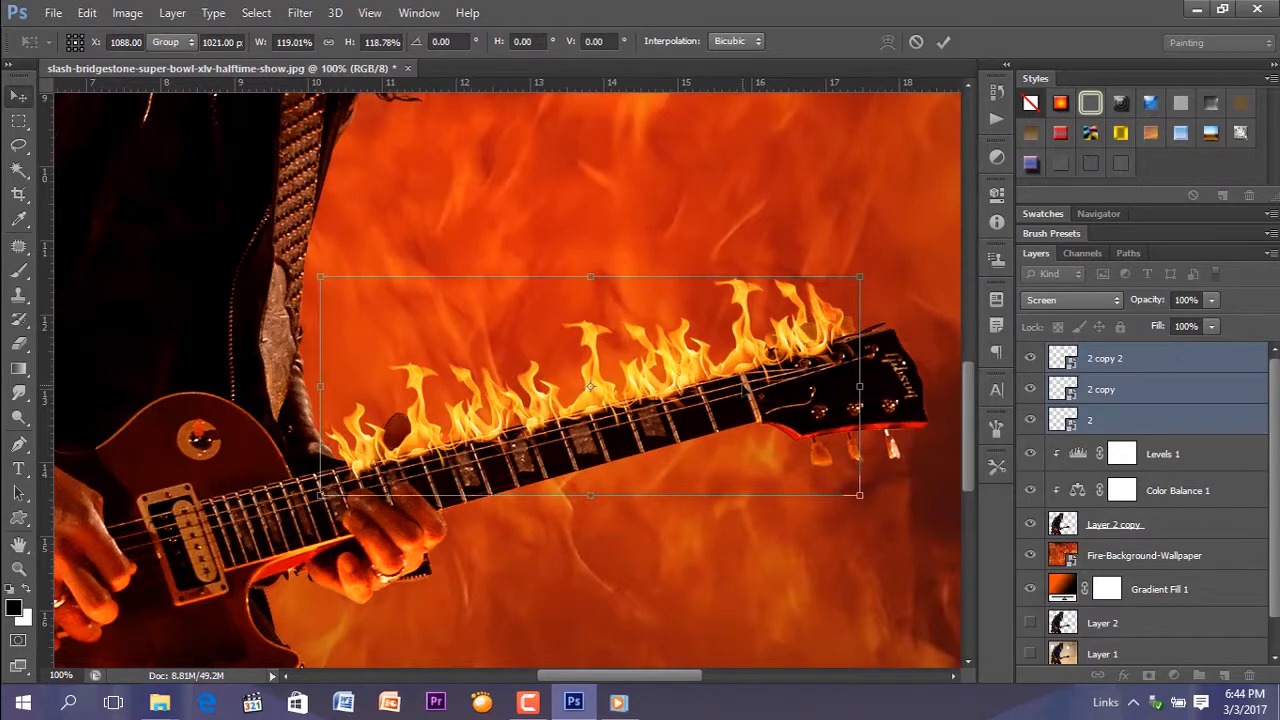
Step: Transform the layer 2 flames on their own and shift them farther onto the guitar's headstock
left_click(1120, 420)
left_click_drag(830, 340, 884, 332)
key("ctrl+t")
left_click_drag(885, 364, 893, 366)
key("Return")
Step: Place flame image 1 from the api folder above layer 2 and scale it down to a small patch near the fretting hand
scroll(882, 467, "left", 2)
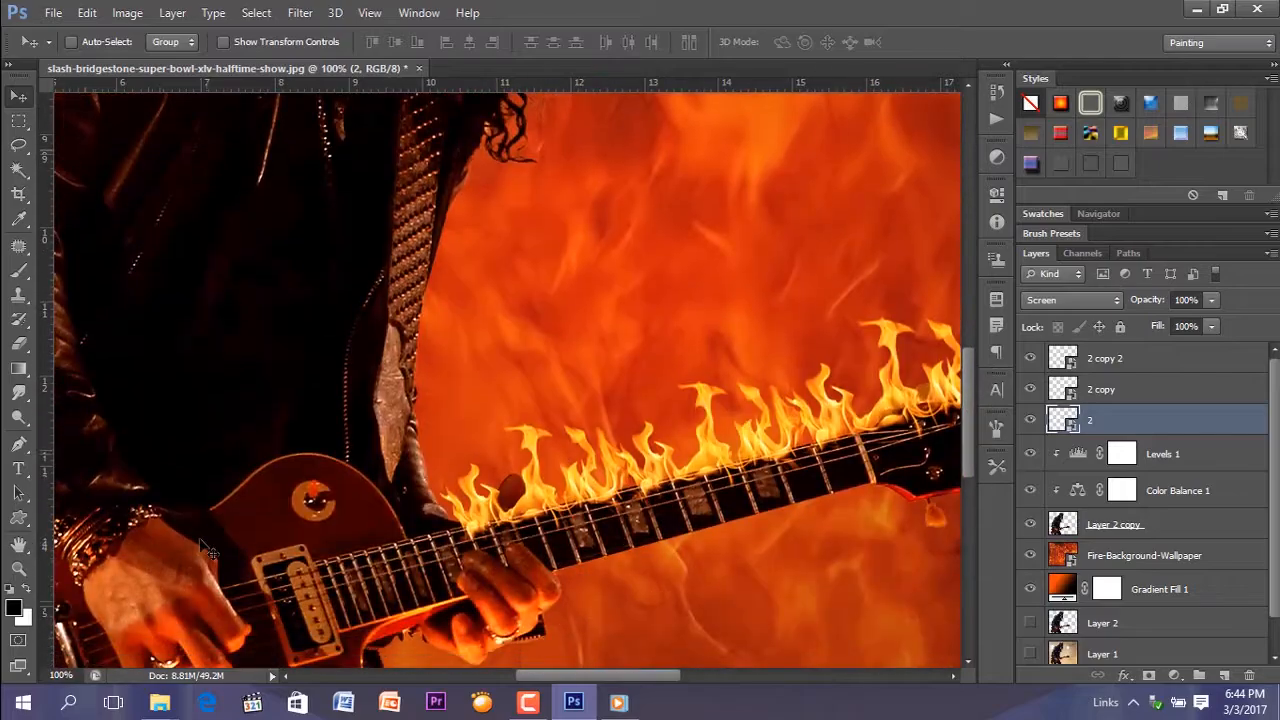
mouse_move(160, 702)
left_click(300, 640)
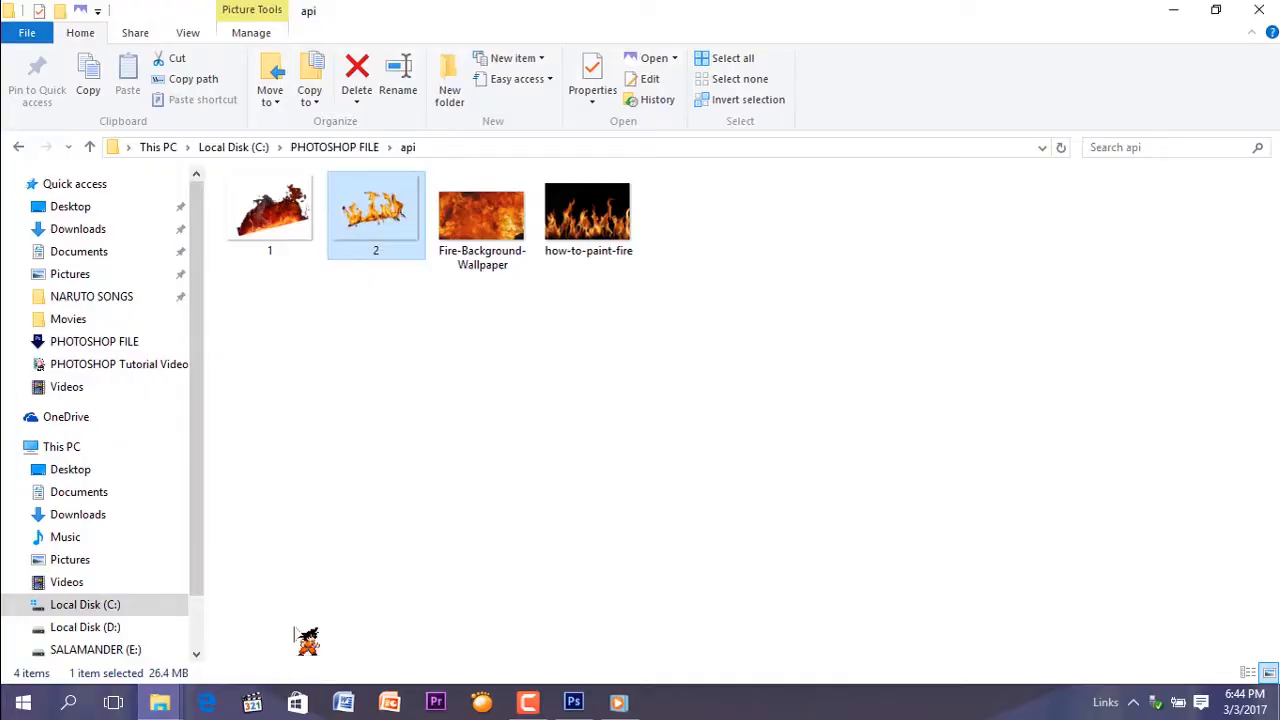
left_click(288, 224)
left_click_drag(285, 245, 578, 416)
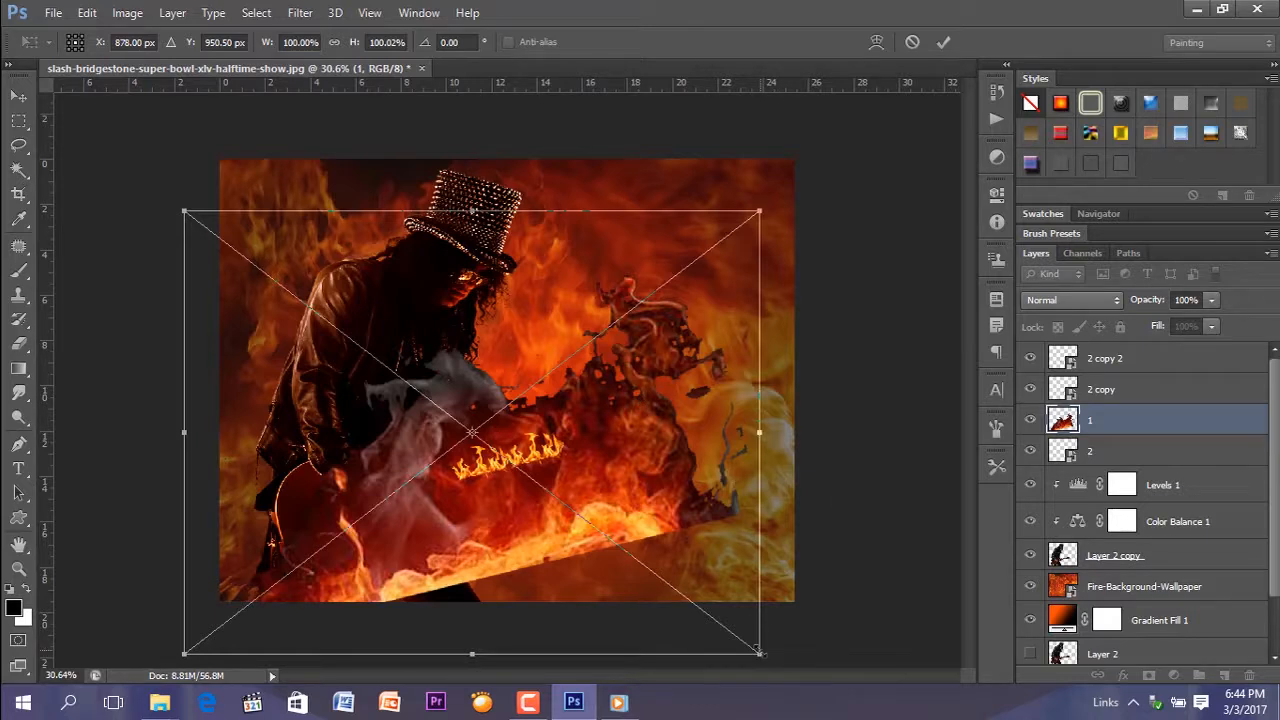
left_click_drag(760, 652, 510, 457)
key("Return")
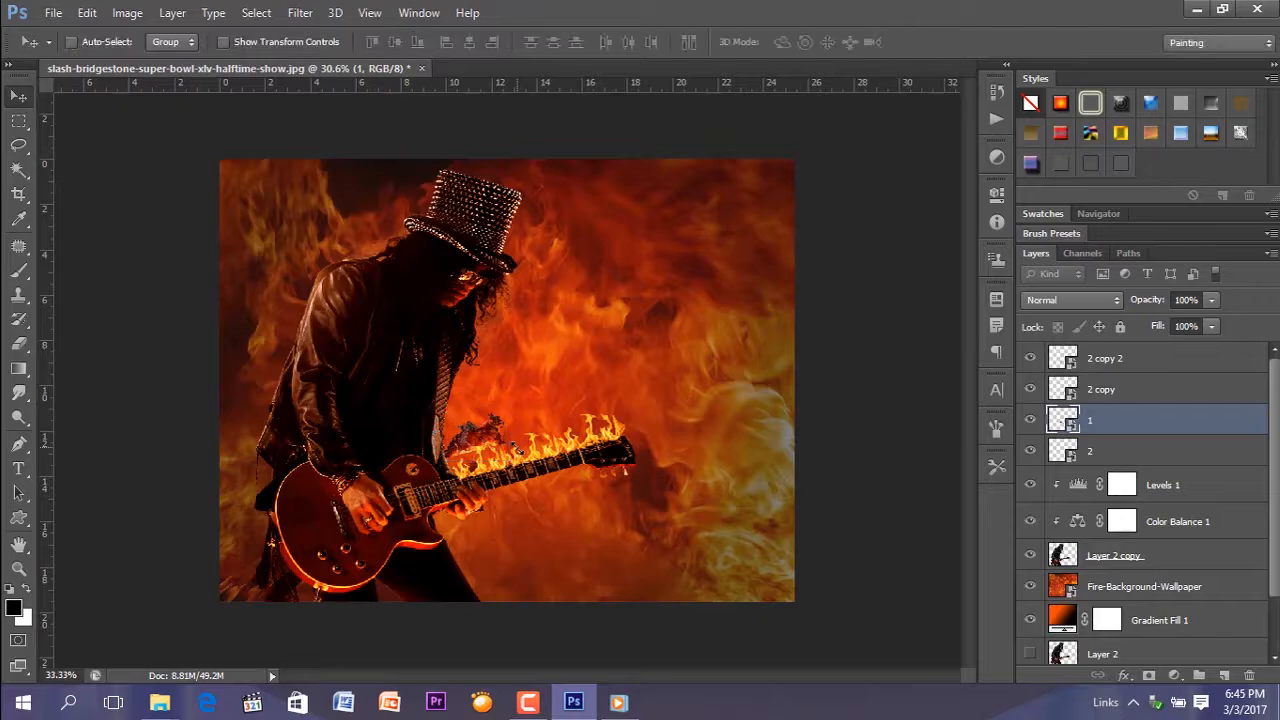
Step: Set the blend mode of the newly placed layer 1 to Lighter Color
key("ctrl+plus")
key("ctrl+plus")
key("ctrl+plus")
key("ctrl+plus")
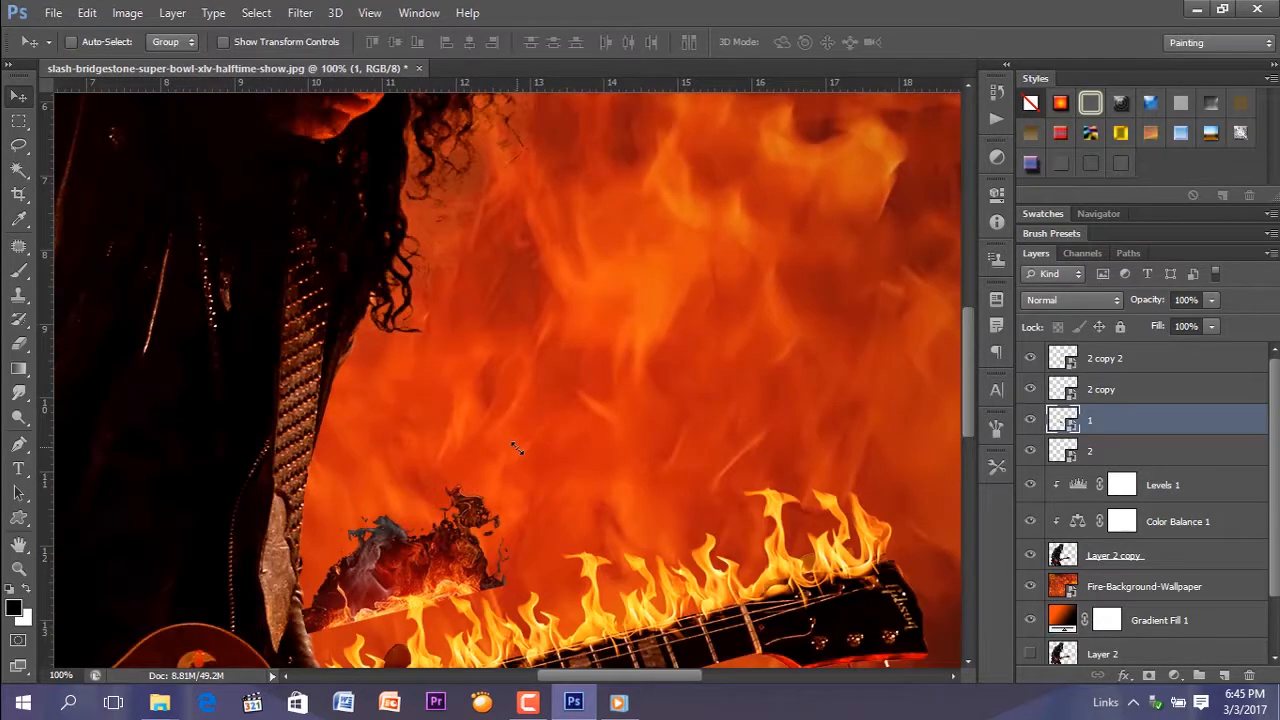
key("ctrl+plus")
left_click_drag(967, 394, 969, 453)
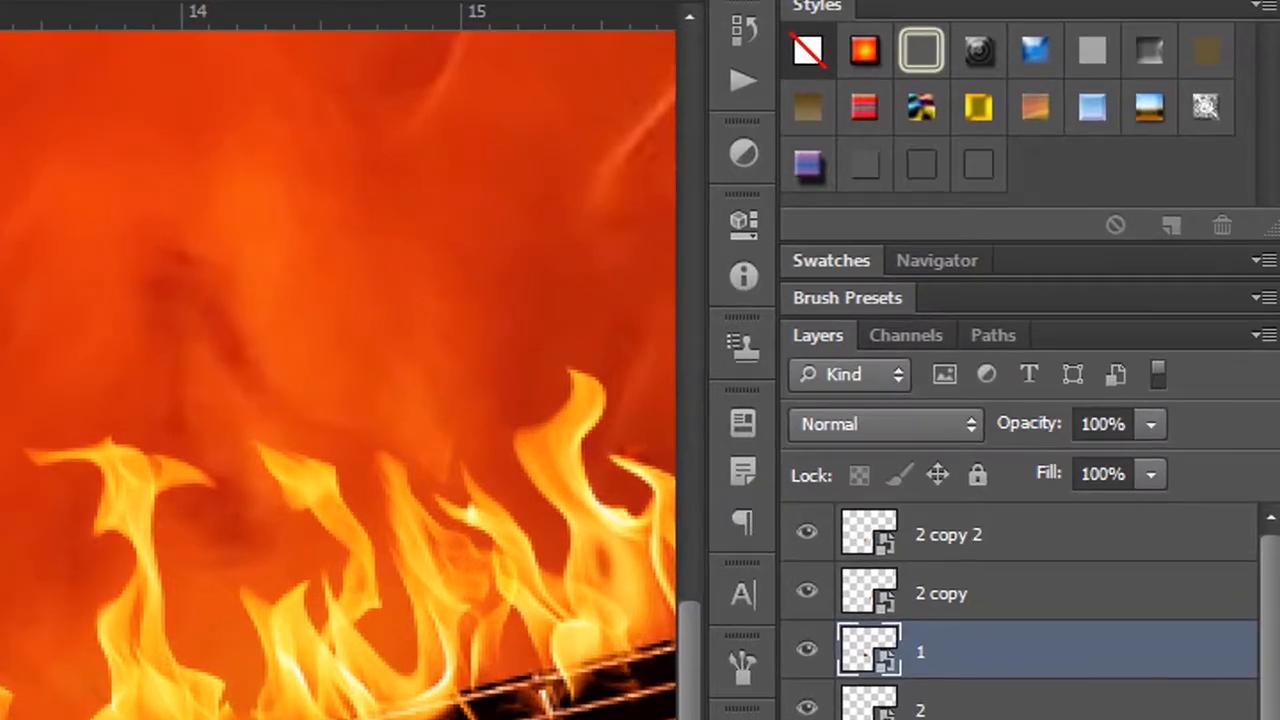
left_click_drag(674, 718, 607, 718)
left_click(941, 422)
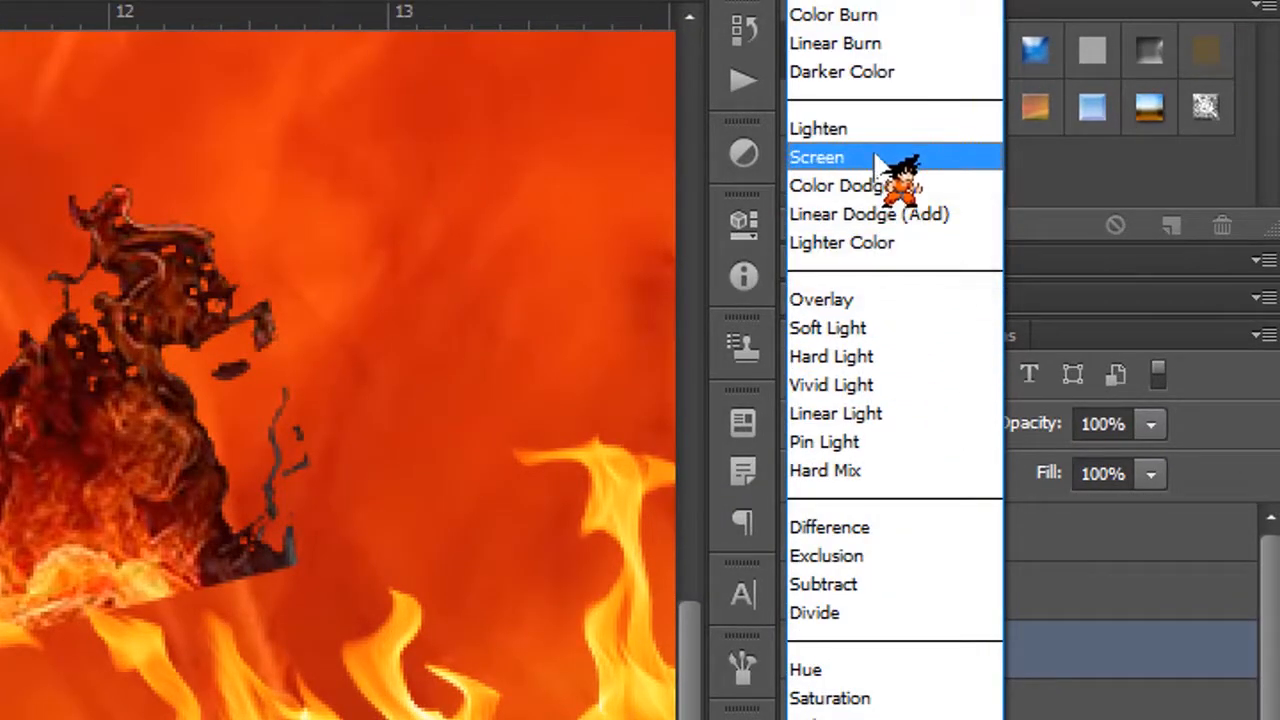
left_click(868, 329)
key("Up")
key("Up")
key("Up")
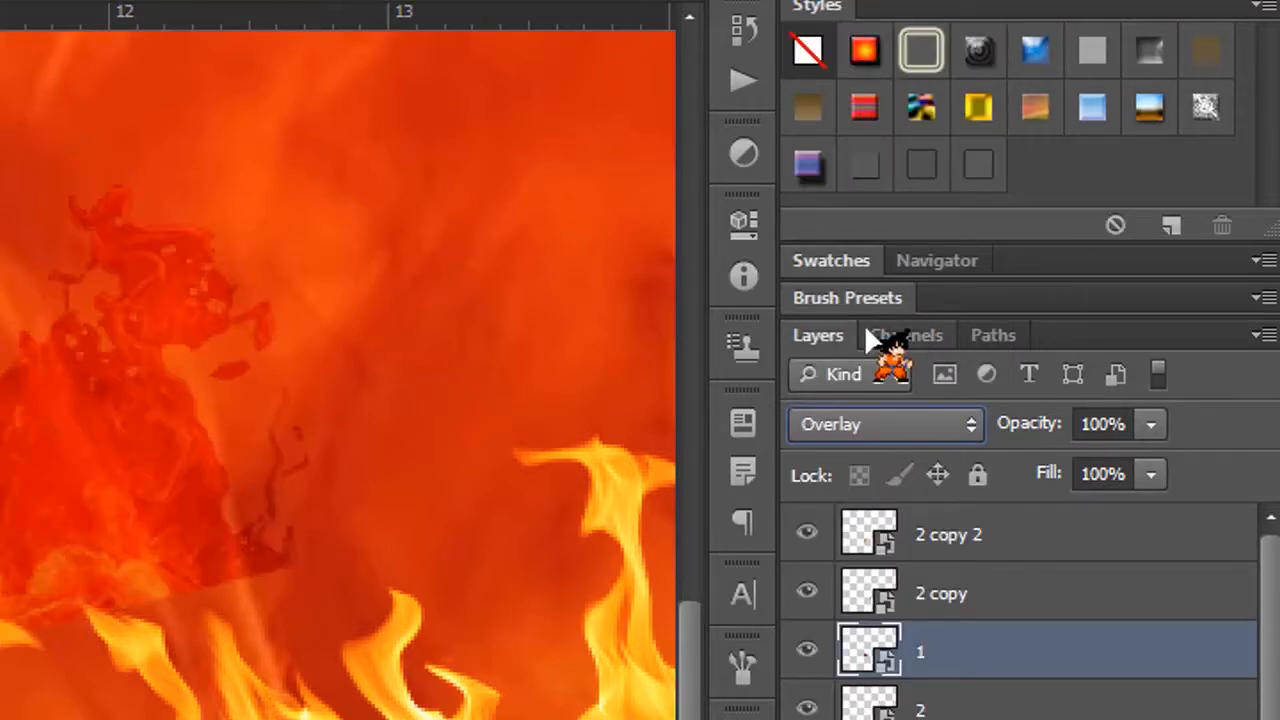
key("Down")
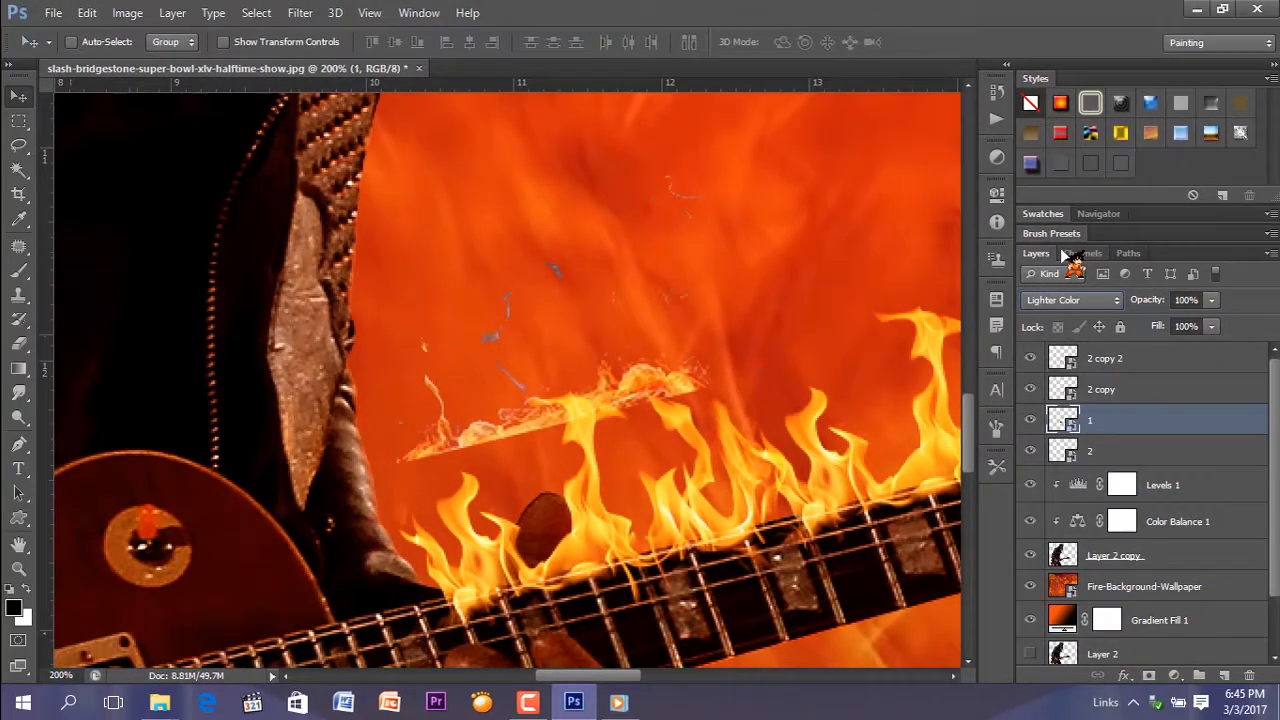
Step: Move the layer 1 flames down onto the guitar strings where the neck meets the body, beside the fretting hand
left_click_drag(700, 374, 621, 544)
key("ctrl+minus")
key("ctrl+minus")
key("ctrl+minus")
key("ctrl+plus")
left_click_drag(483, 499, 487, 497)
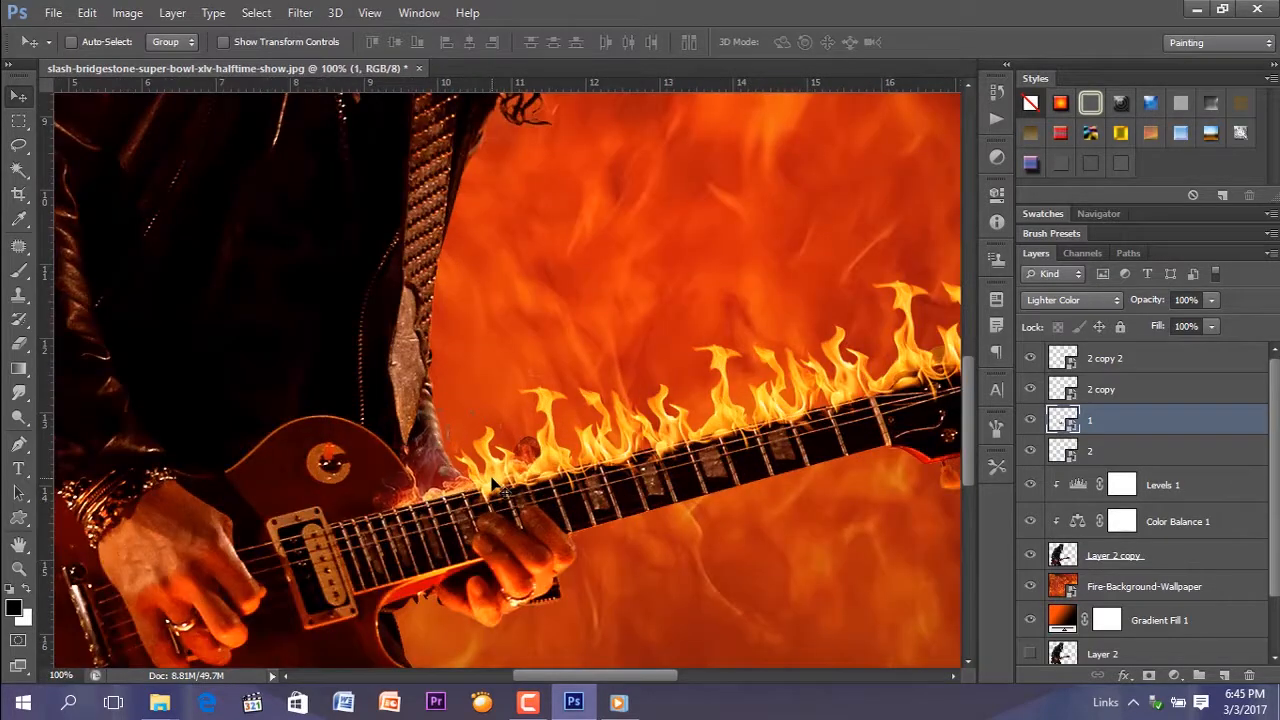
Step: Move layer 1 below layer 2 in the layer stack and set its opacity to 90%
left_click_drag(1201, 423, 1200, 455)
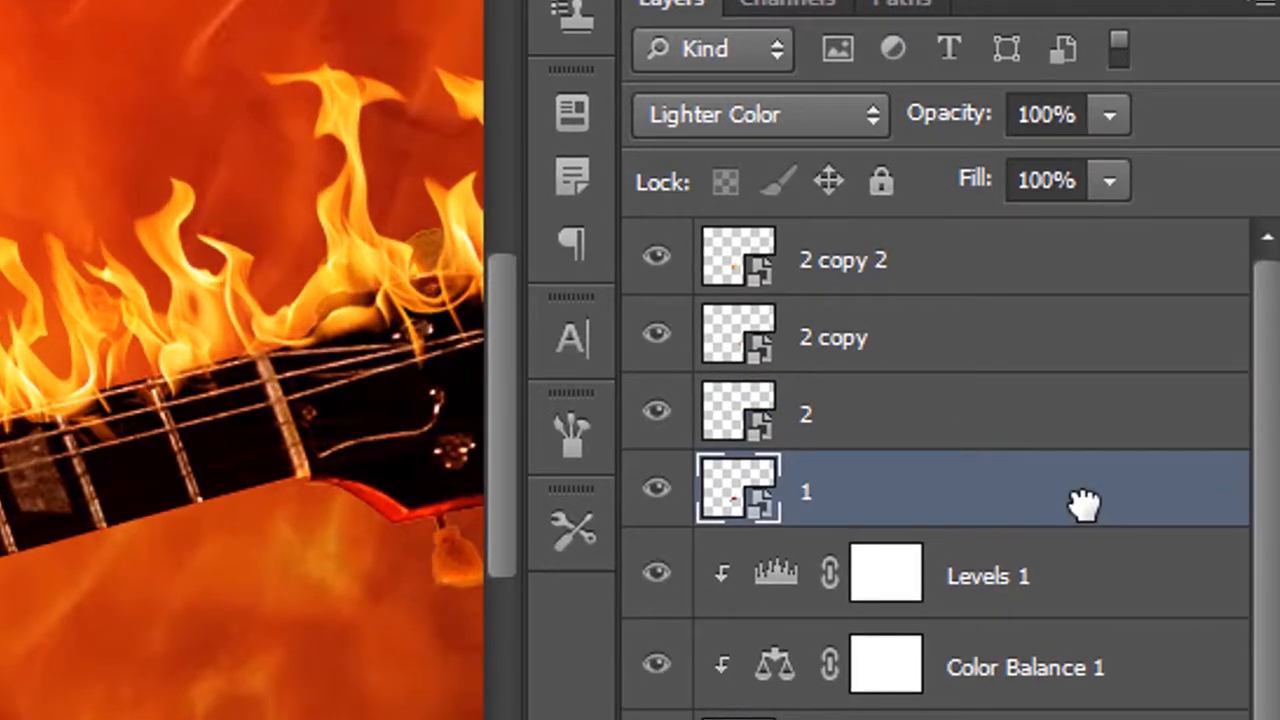
left_click(1112, 116)
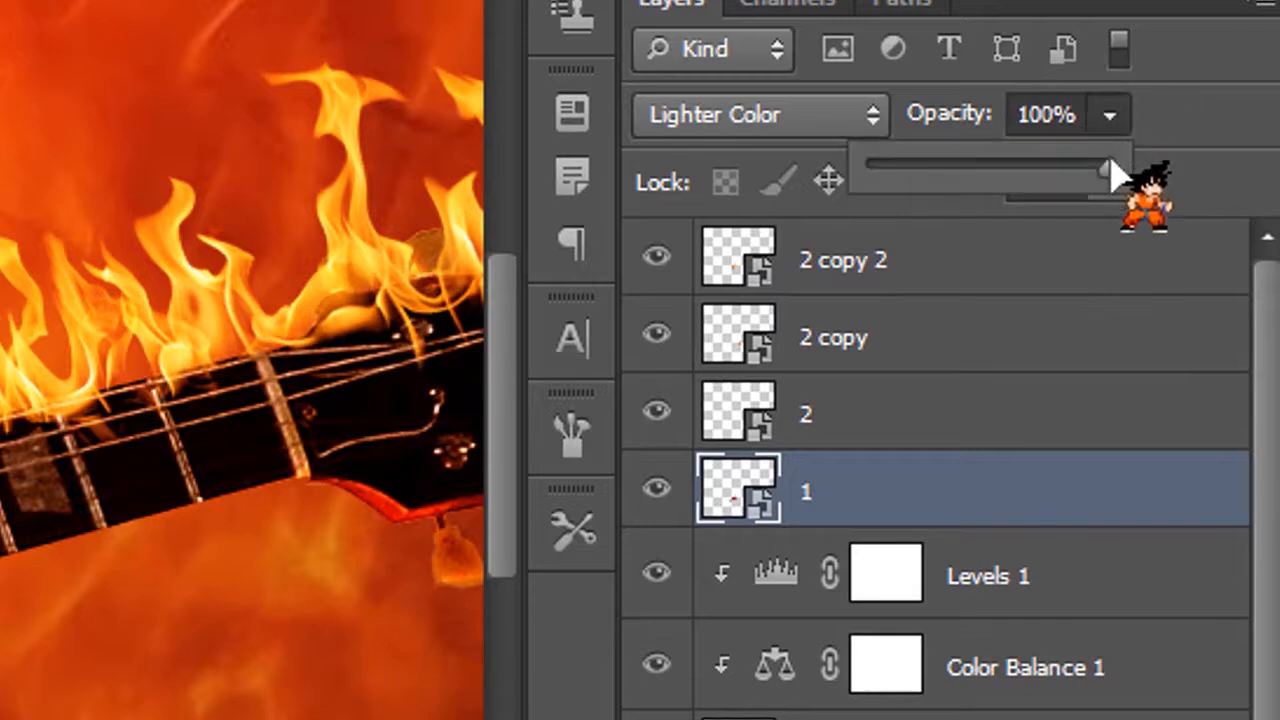
left_click_drag(1111, 167, 1087, 180)
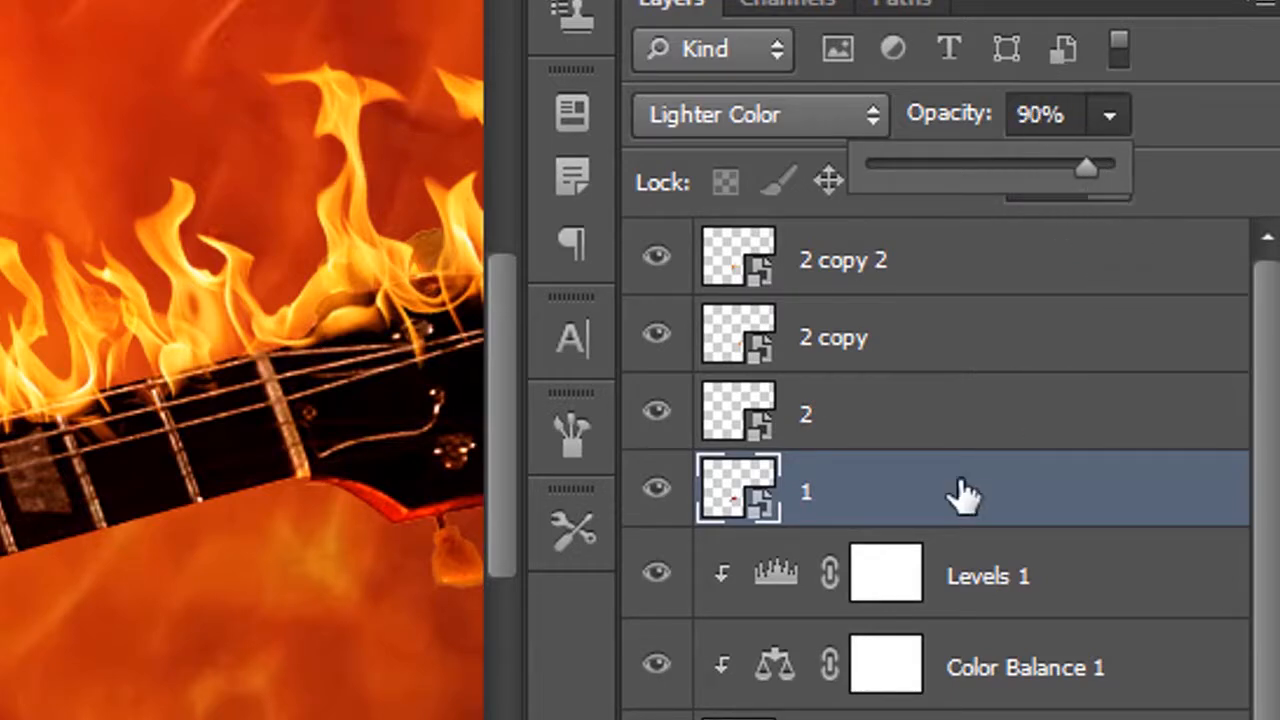
left_click(960, 493)
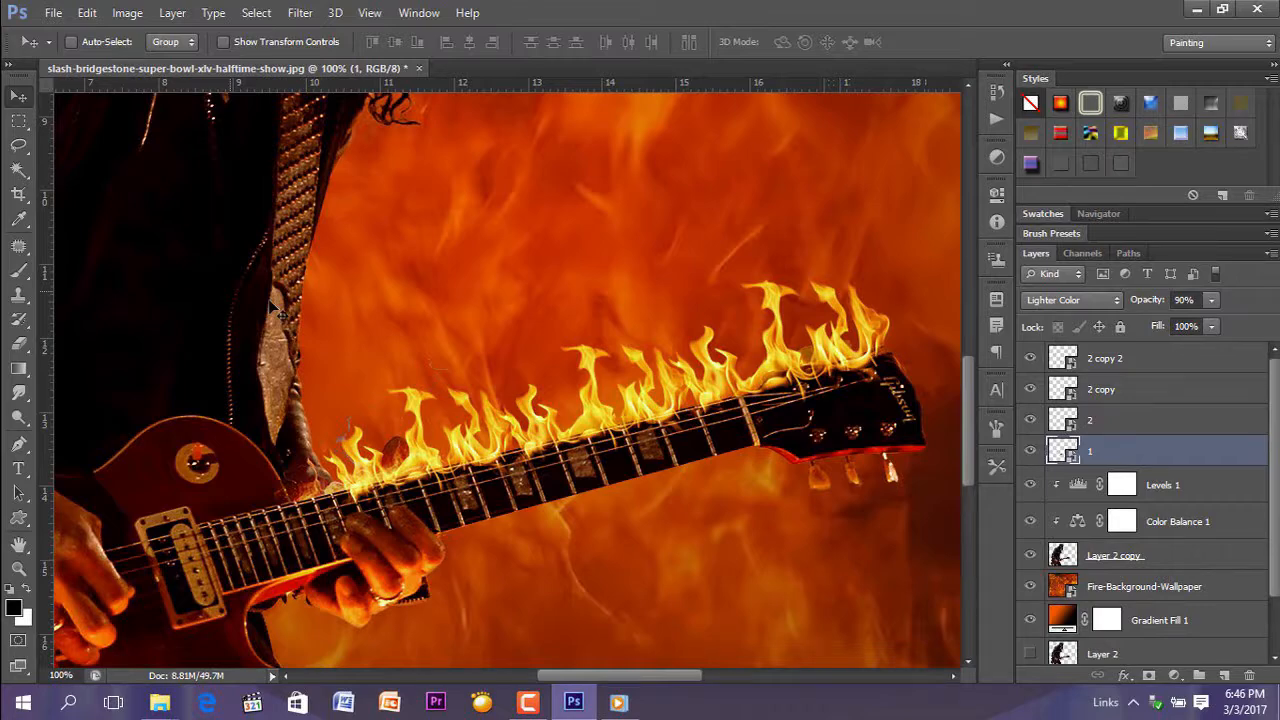
Step: Rasterize the layer 1 smart object so that it can be edited with the Eraser
key("e")
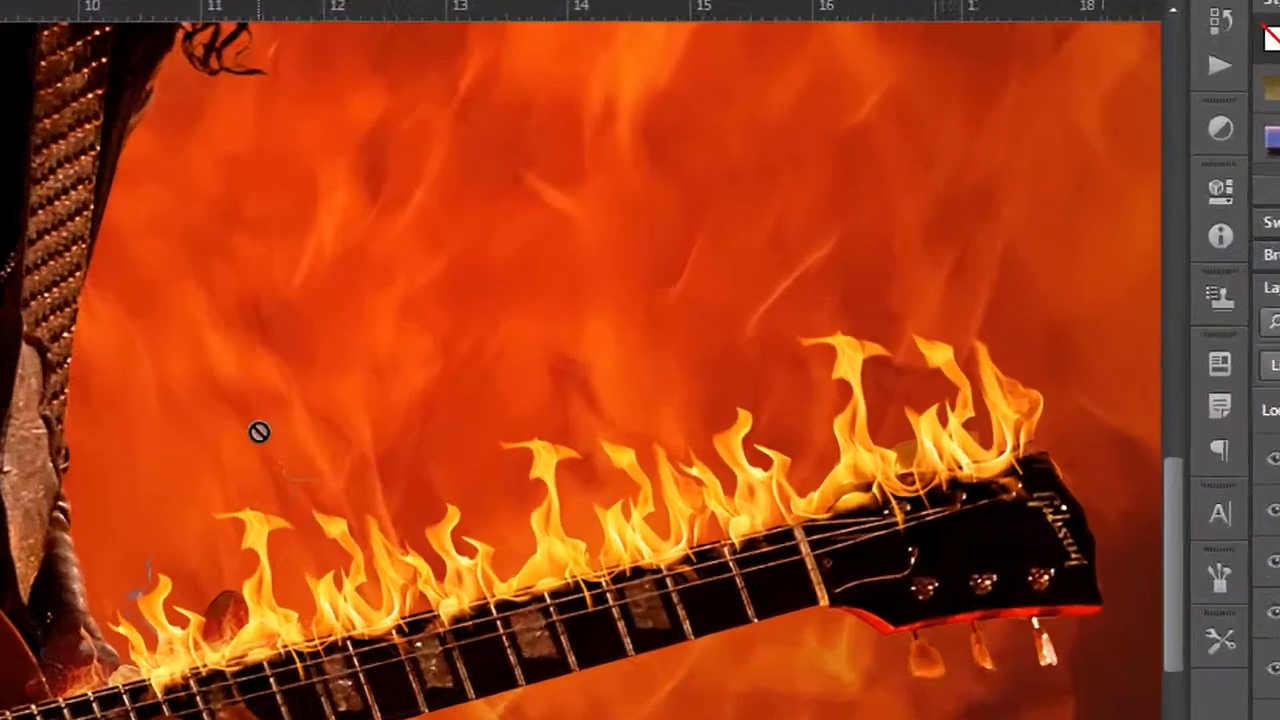
left_click(259, 431)
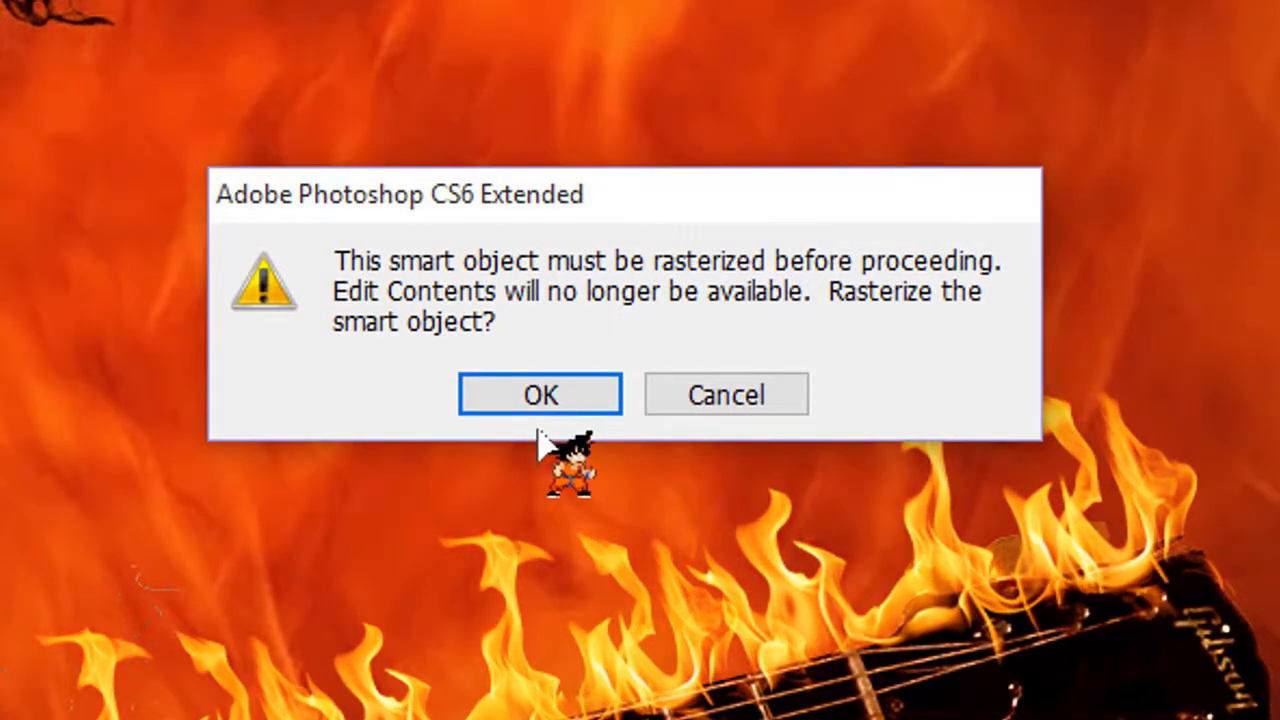
left_click(537, 398)
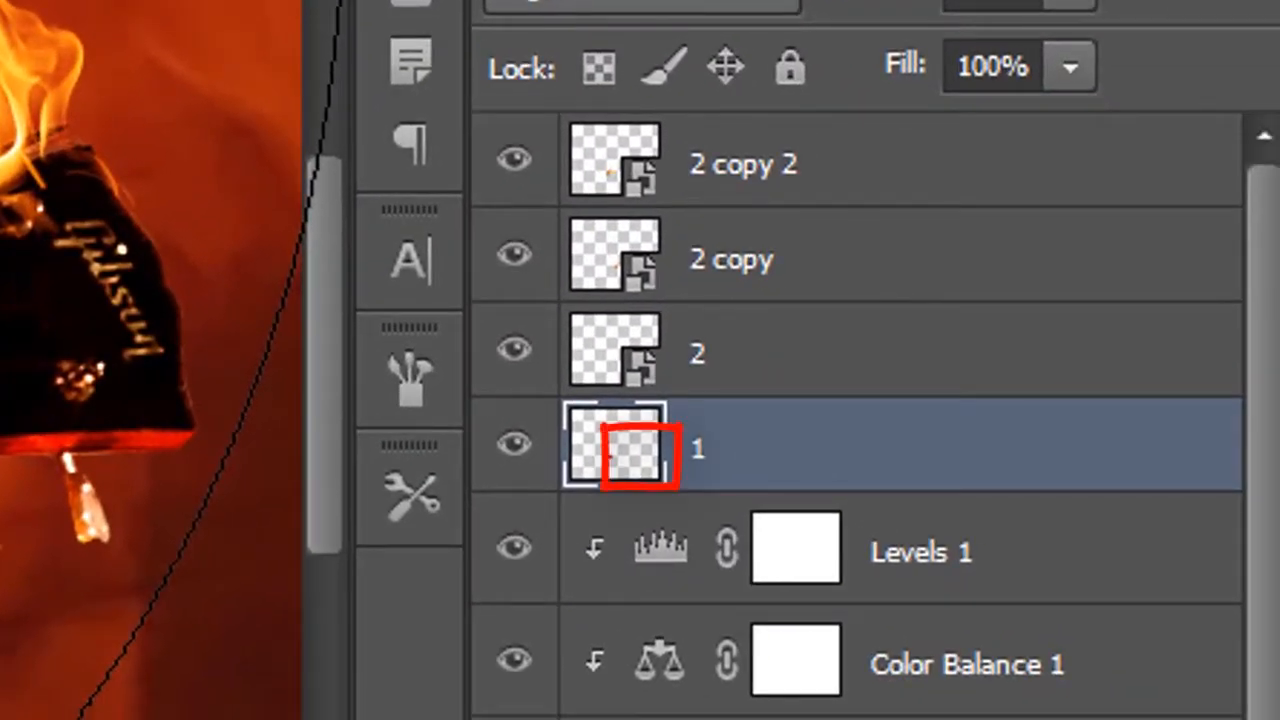
Step: Erase the stray smoke marks above the flames near the fretting hand on layer 1 with a 50 px Eraser
right_click(518, 269)
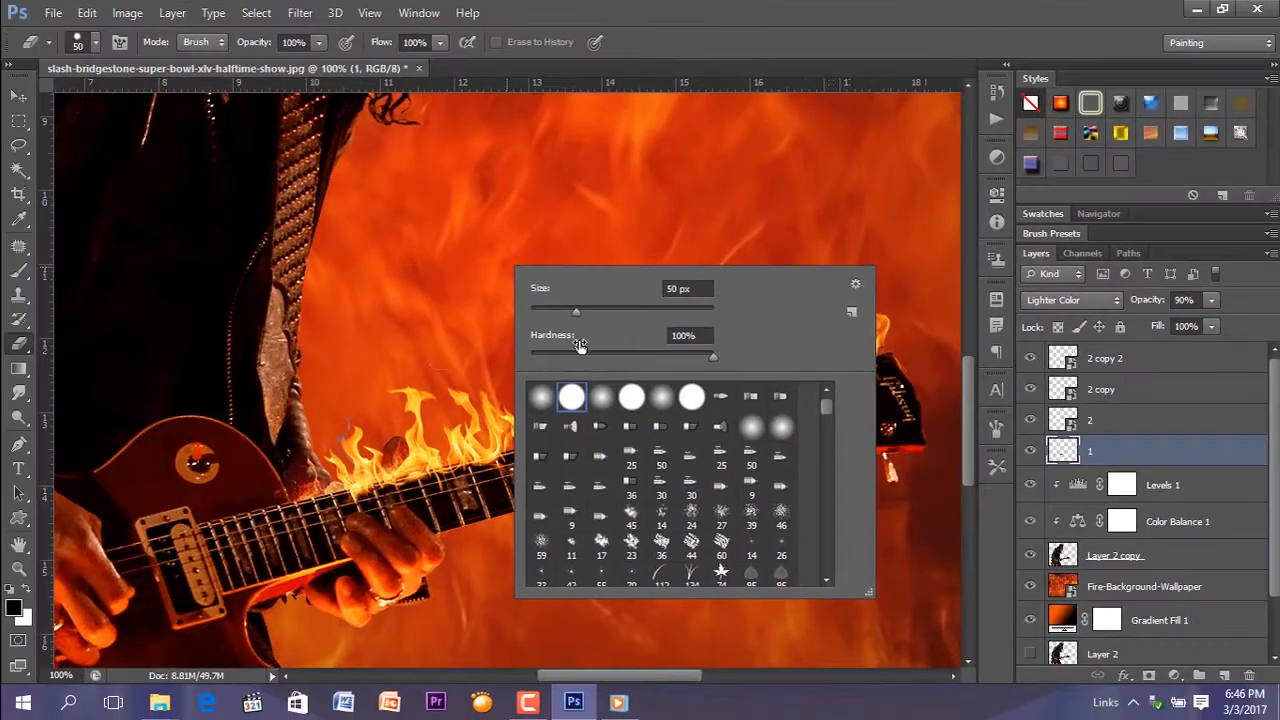
left_click(602, 153)
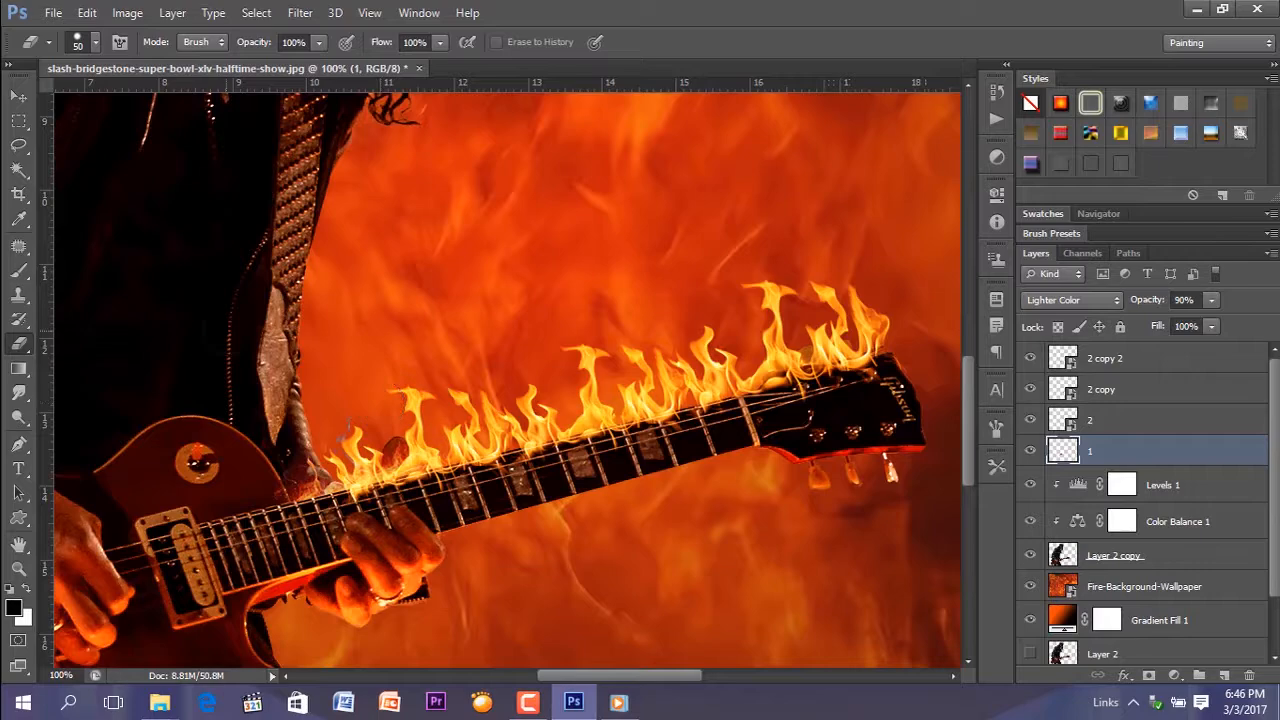
right_click(405, 370)
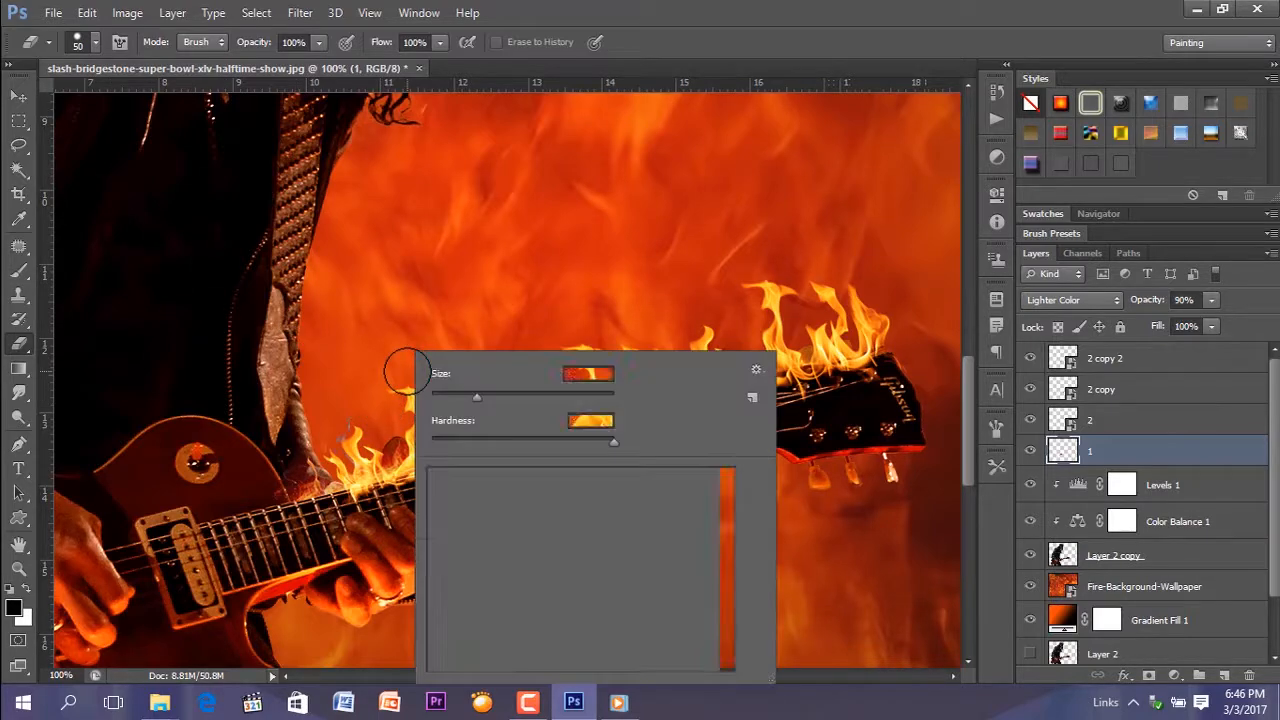
left_click(441, 485)
left_click(367, 336)
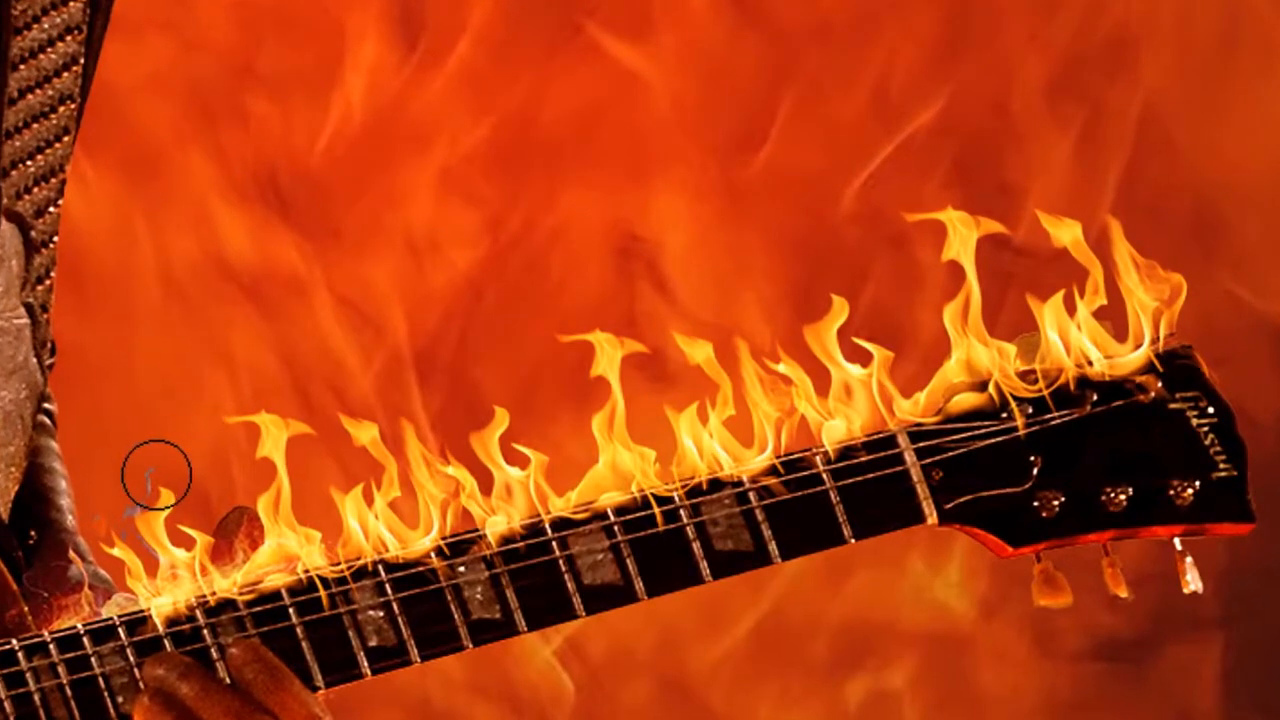
mouse_move(156, 475)
left_mouse_down()
mouse_move(122, 488)
mouse_move(91, 528)
left_mouse_up()
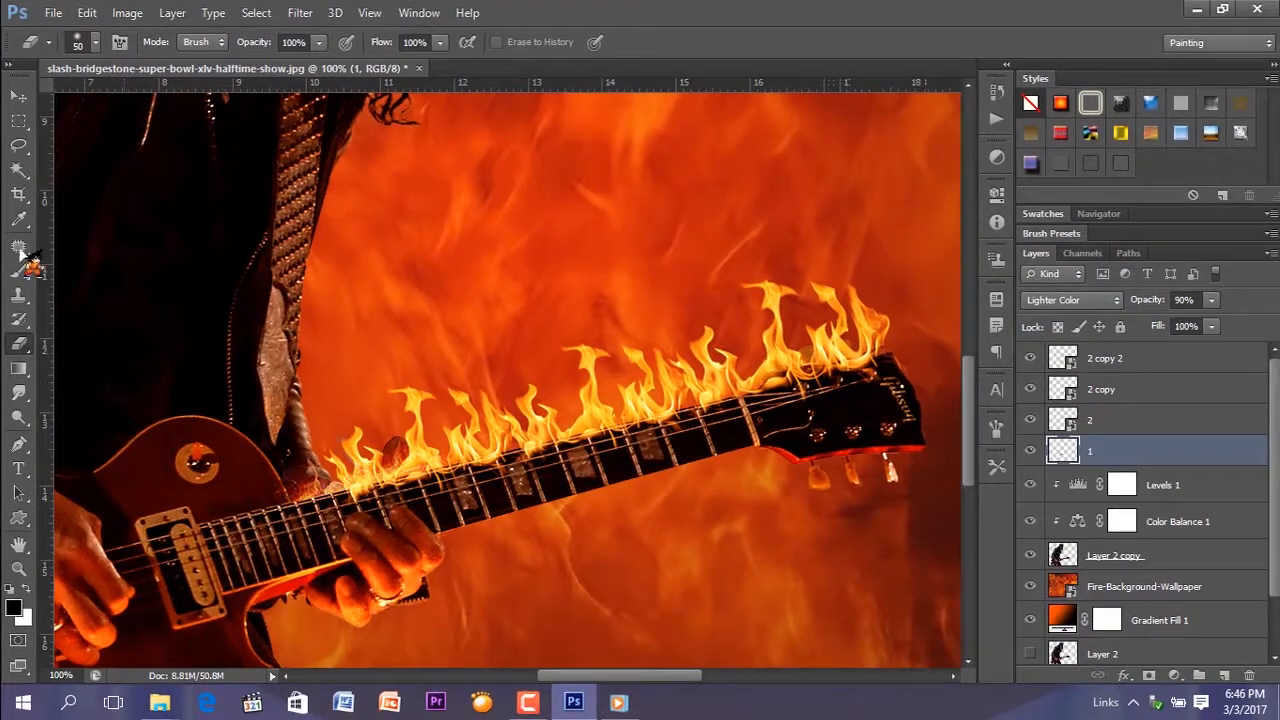
Step: Transform and reposition the layer 1 flames so they run along the strings beside the fretting hand
left_click(18, 95)
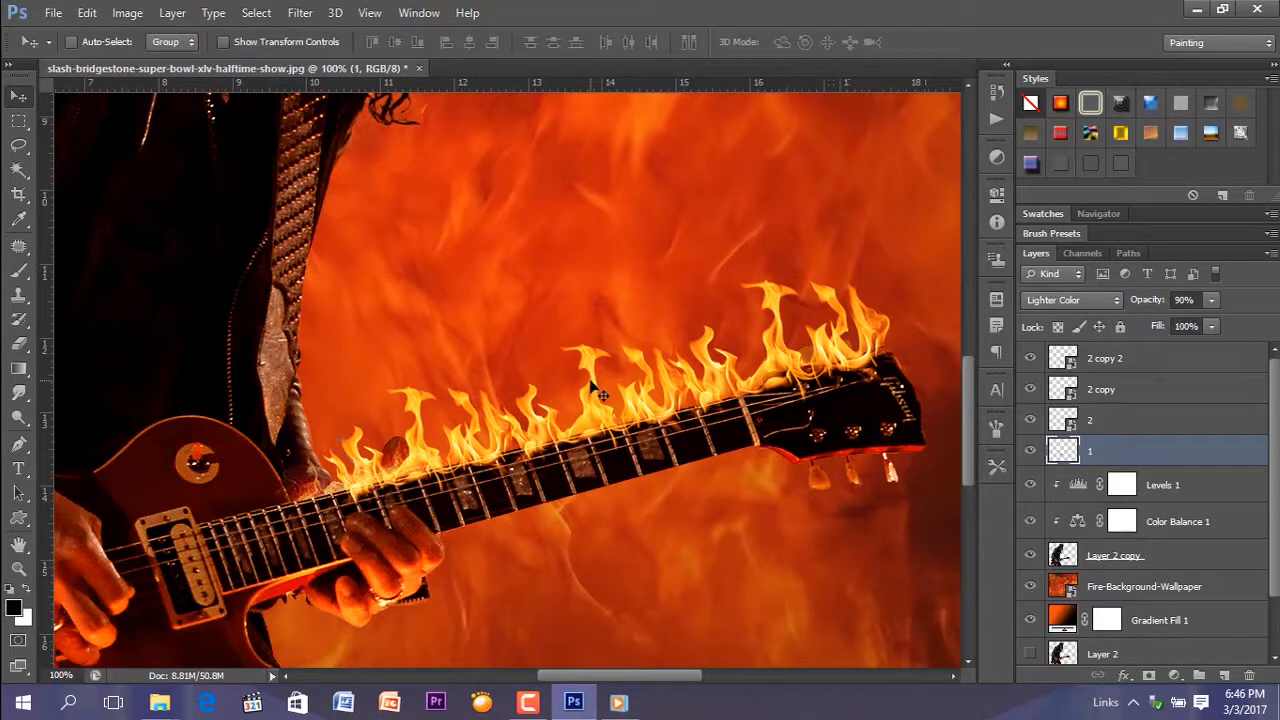
mouse_move(340, 490)
left_mouse_down()
mouse_move(325, 430)
mouse_move(320, 485)
left_mouse_up()
key("ctrl+t")
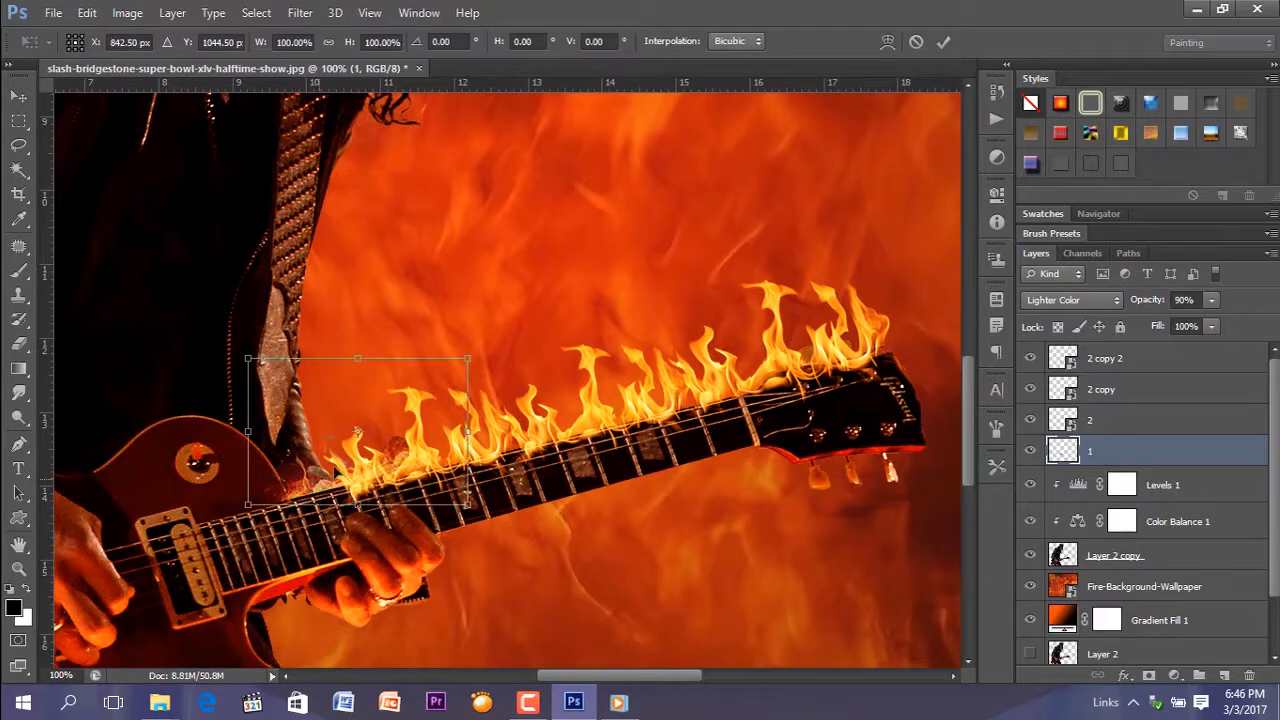
left_click_drag(484, 349, 508, 330)
key("Return")
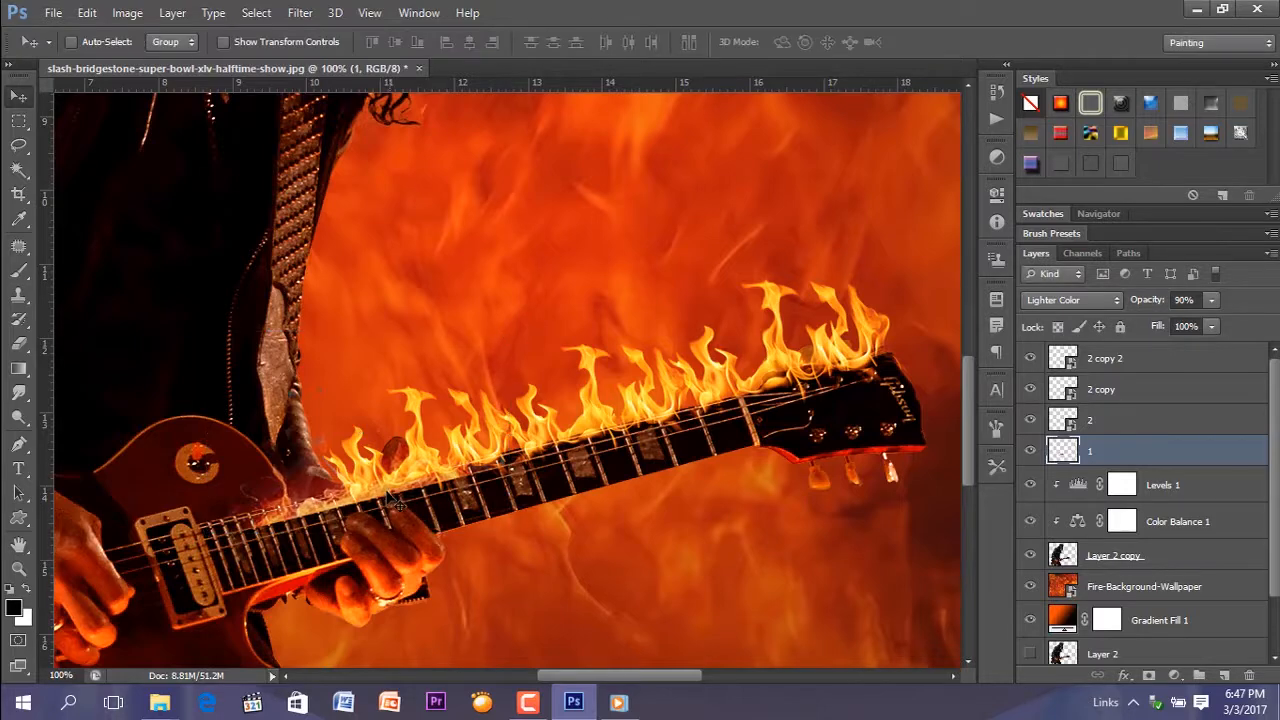
left_click_drag(394, 472, 419, 468)
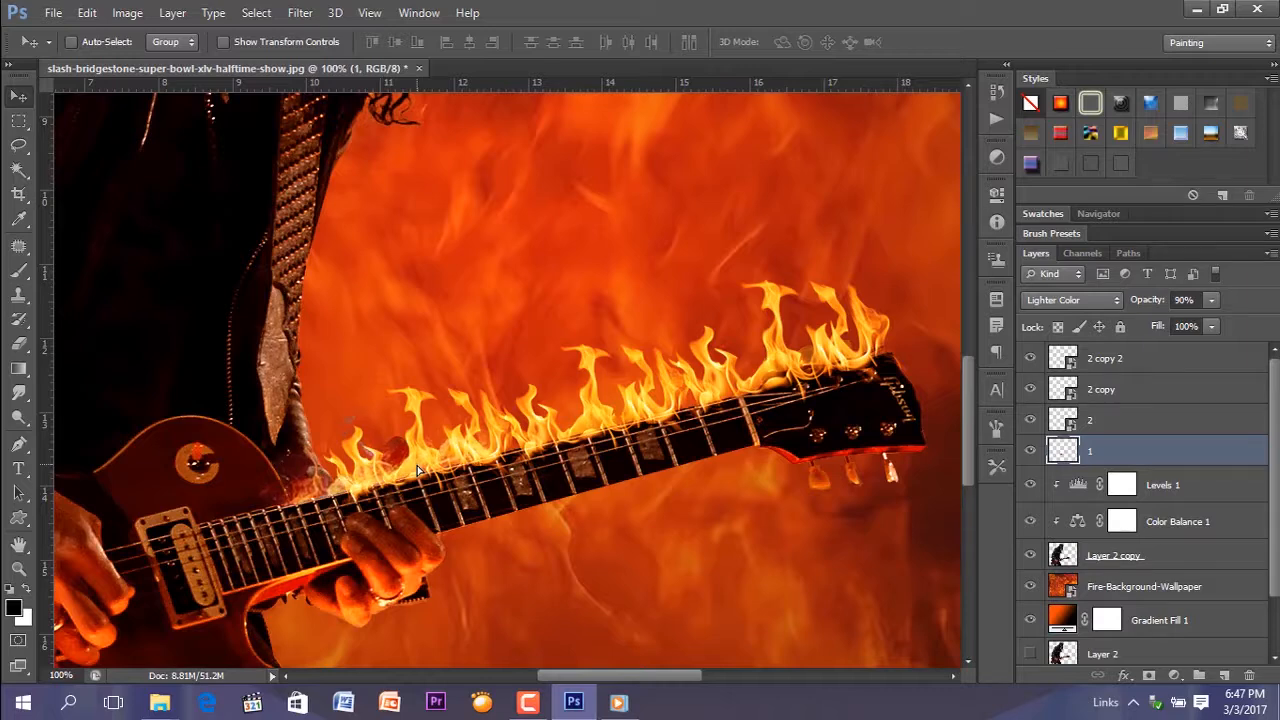
Step: Duplicate layer 1 and fit the copy along the neck between the fretting hand and the headstock
key("ctrl+j")
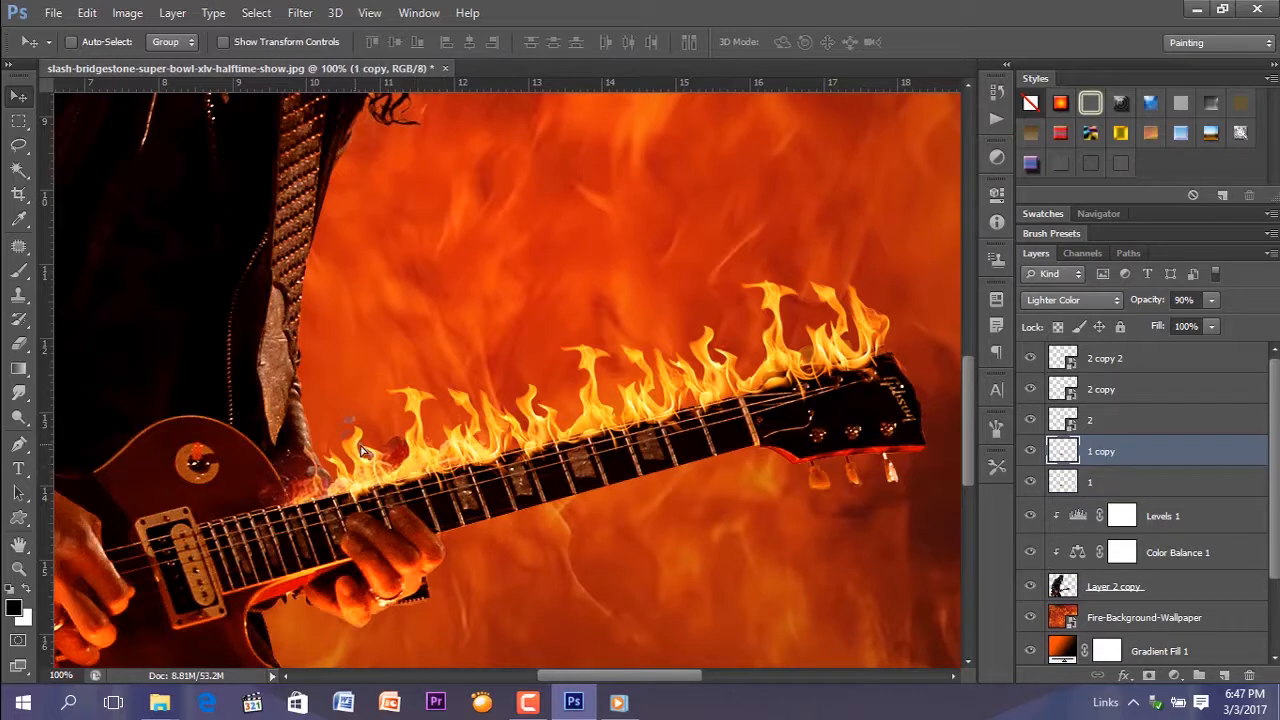
left_click_drag(362, 451, 574, 399)
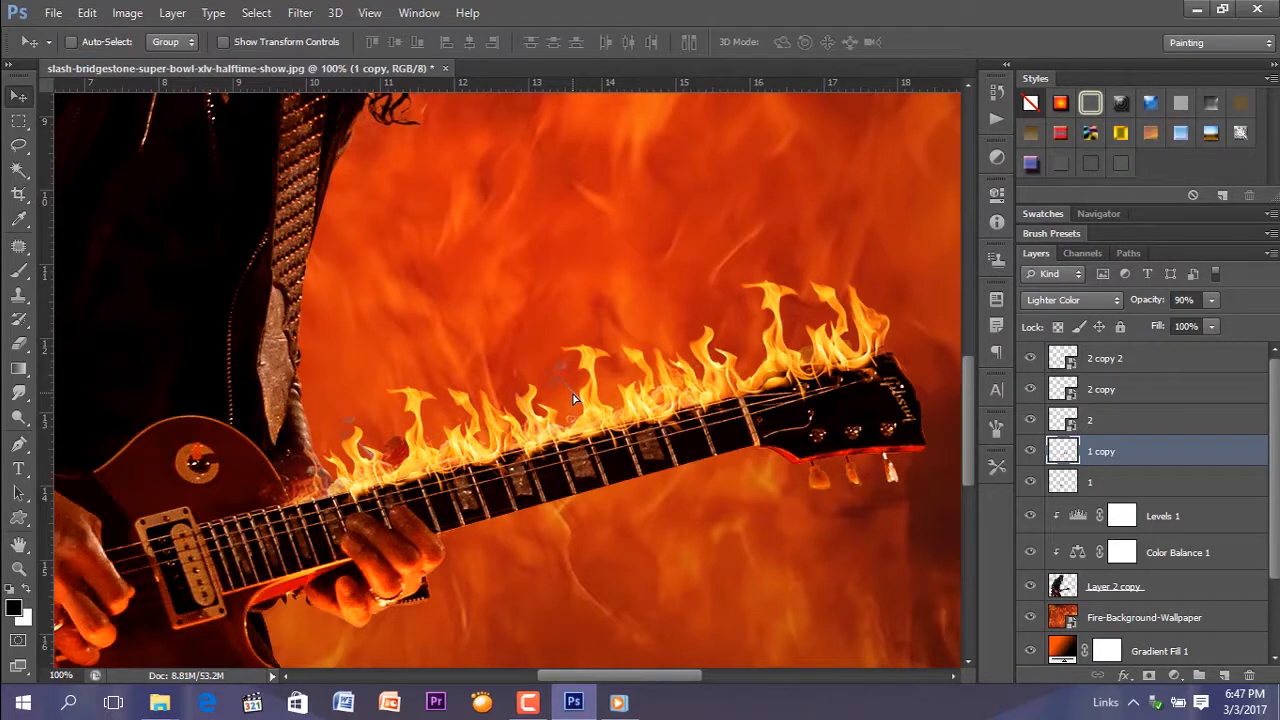
key("ctrl+t")
left_click_drag(757, 253, 777, 240)
mouse_move(718, 409)
left_mouse_down()
mouse_move(718, 388)
mouse_move(734, 409)
left_mouse_up()
key("Return")
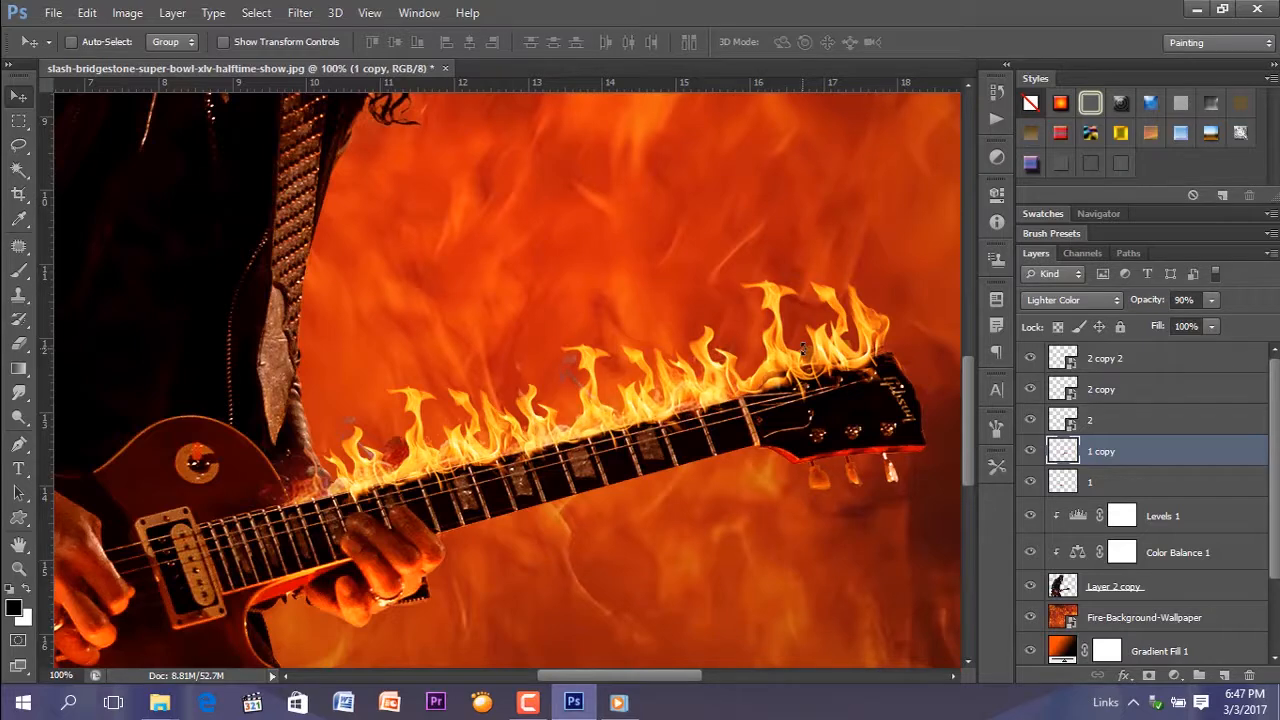
key("ctrl+0")
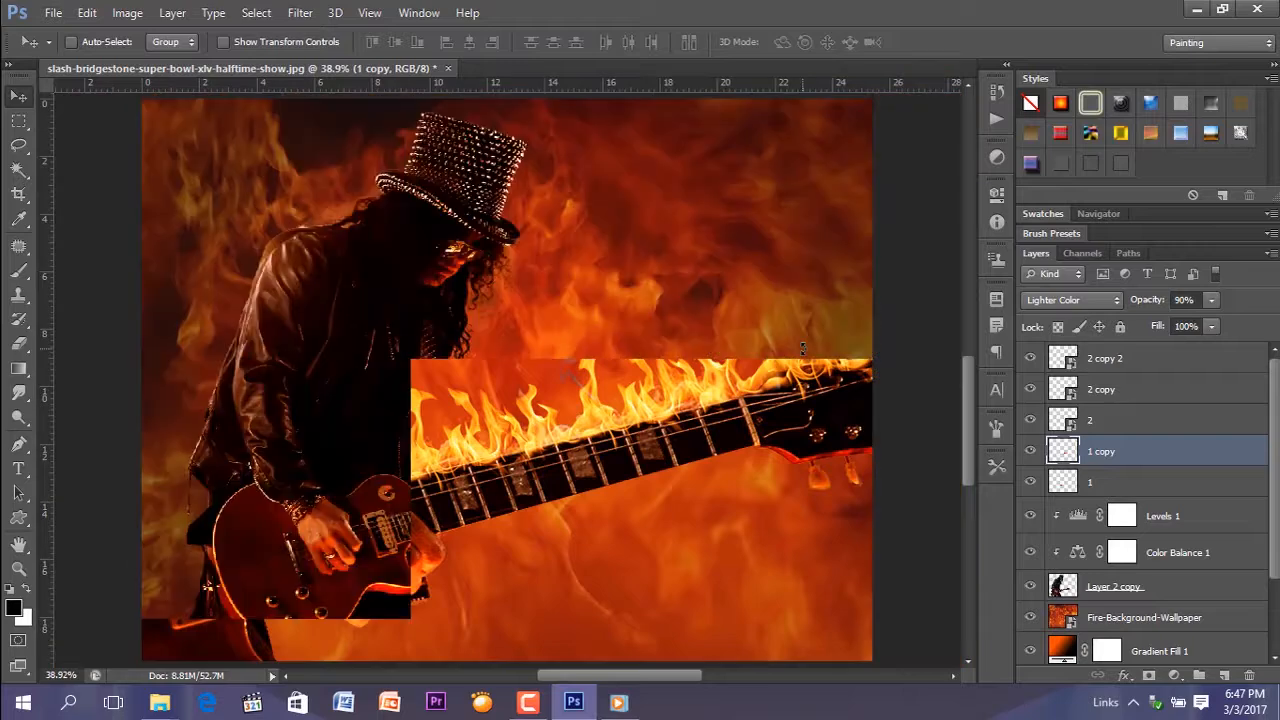
key("ctrl+plus")
key("ctrl+plus")
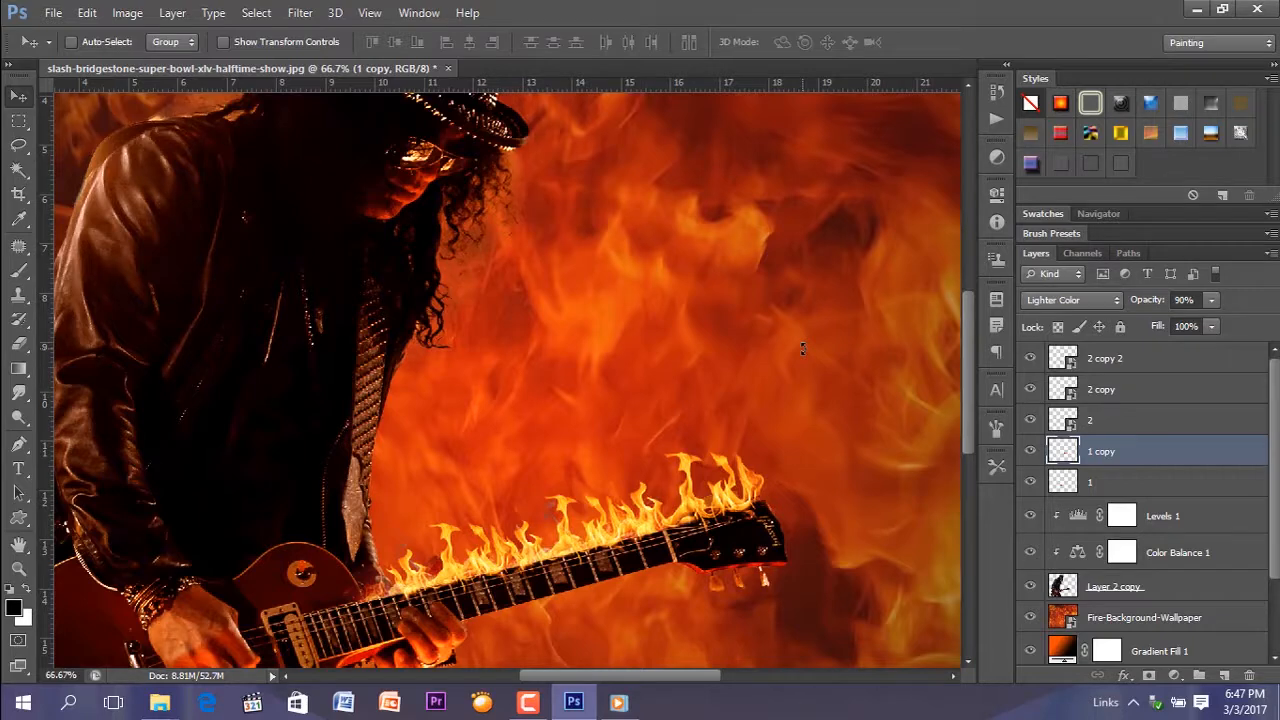
left_click(1100, 425)
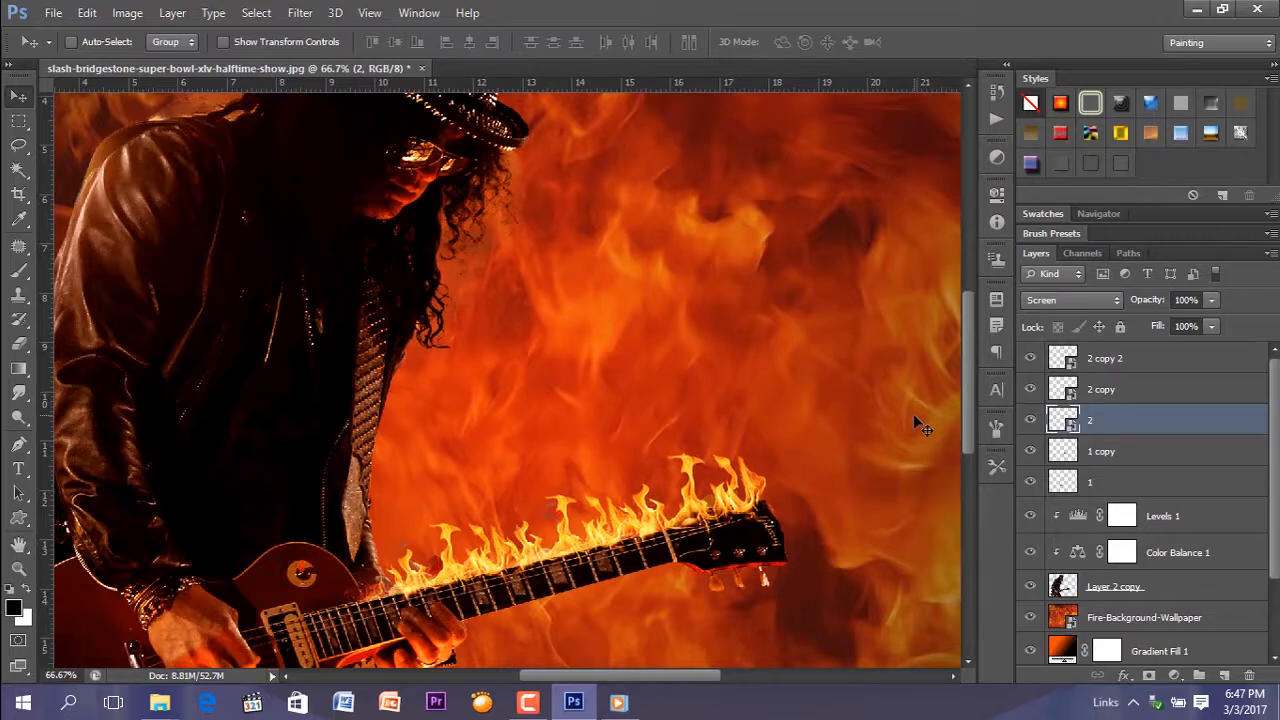
left_click_drag(674, 680, 638, 680)
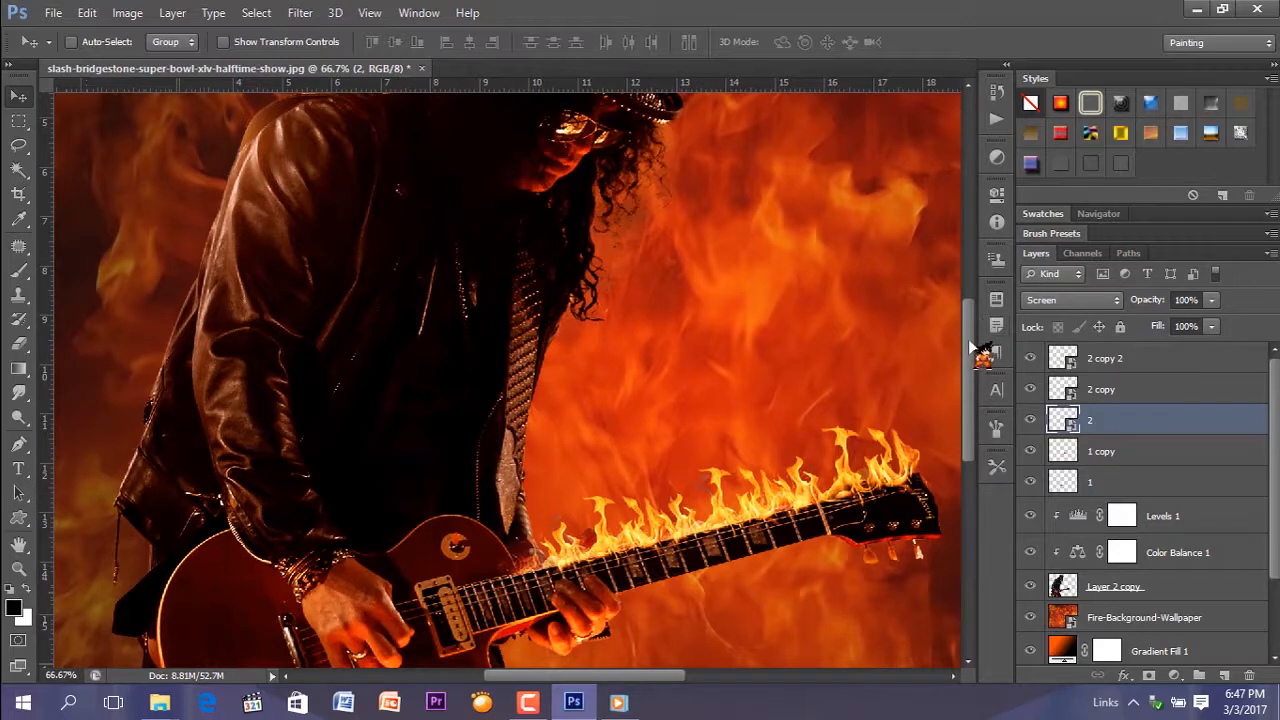
left_click_drag(970, 366, 966, 321)
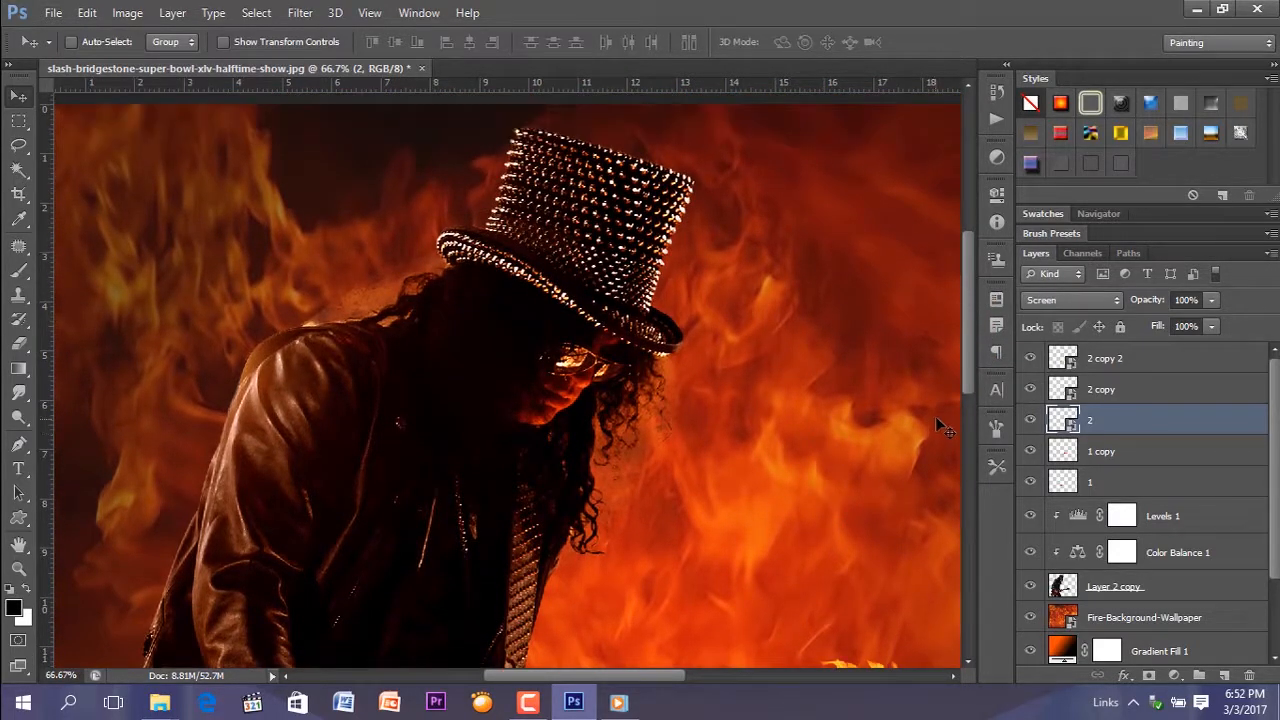
Step: Place the how-to-paint-fire image from the api folder above layer 2 copy 2
left_click(1108, 363)
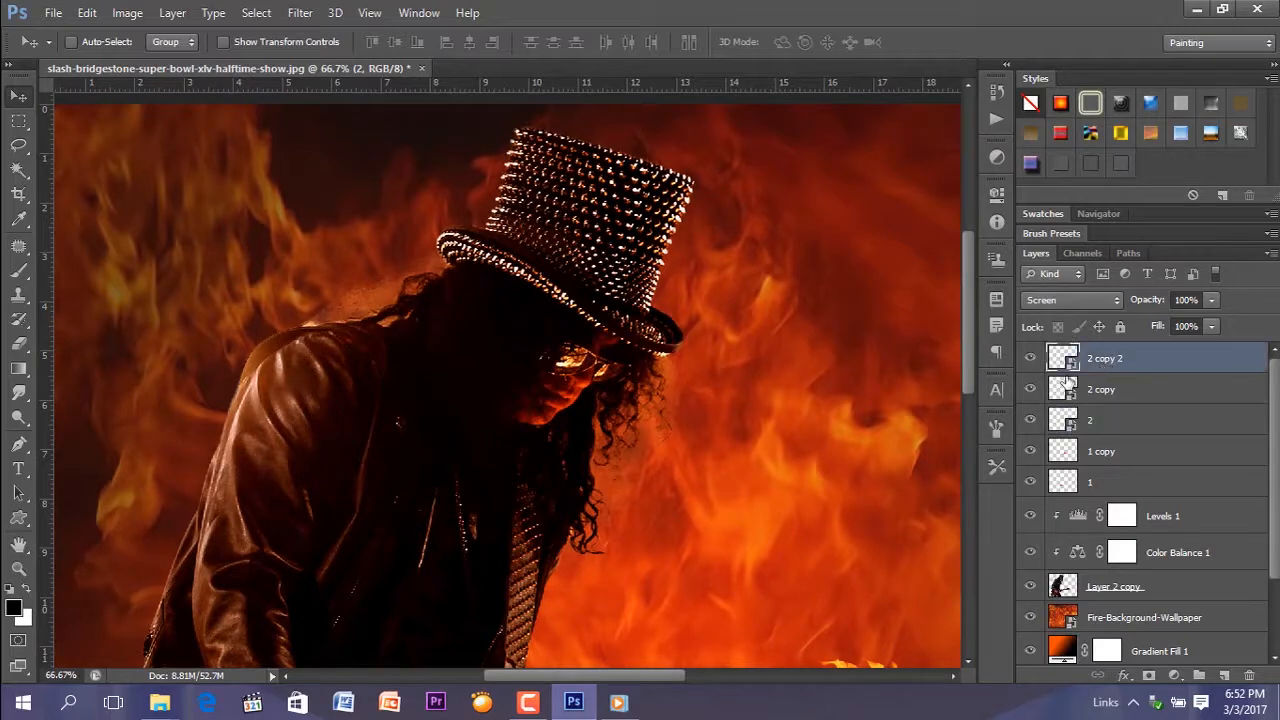
mouse_move(160, 703)
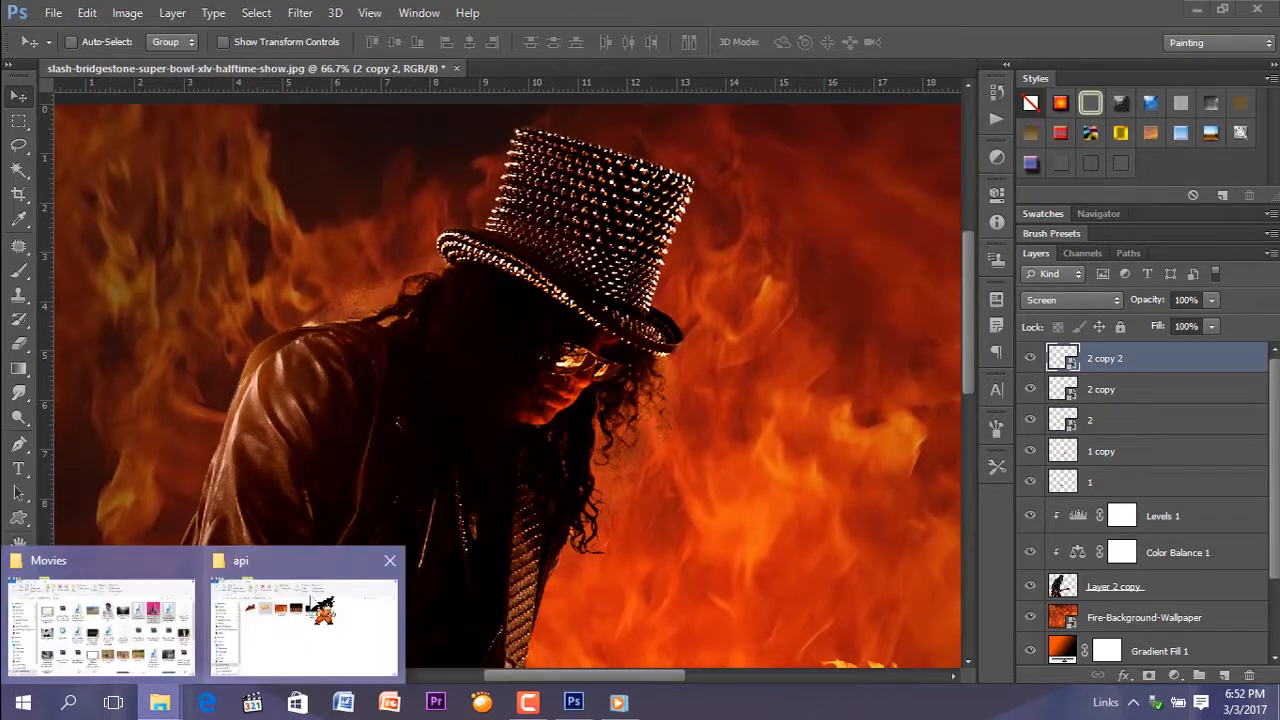
left_click(310, 615)
left_click(598, 255)
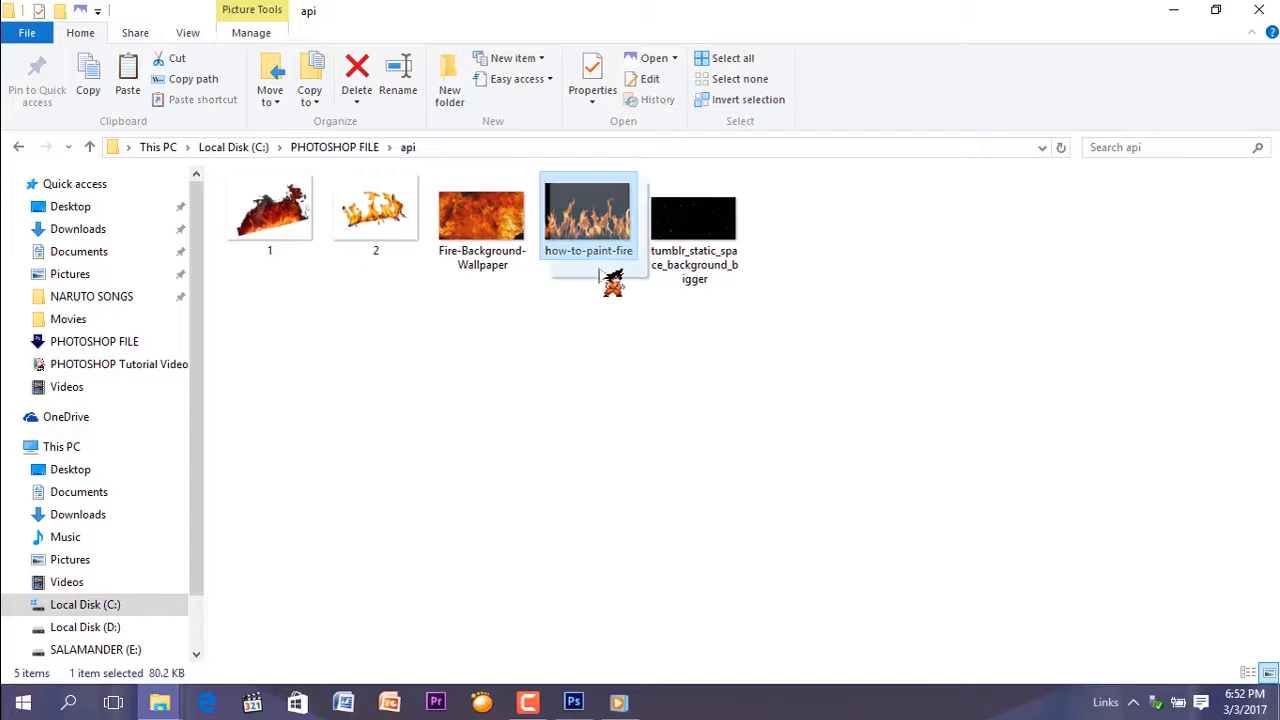
mouse_move(606, 280)
left_mouse_down()
mouse_move(573, 703)
mouse_move(531, 357)
left_mouse_up()
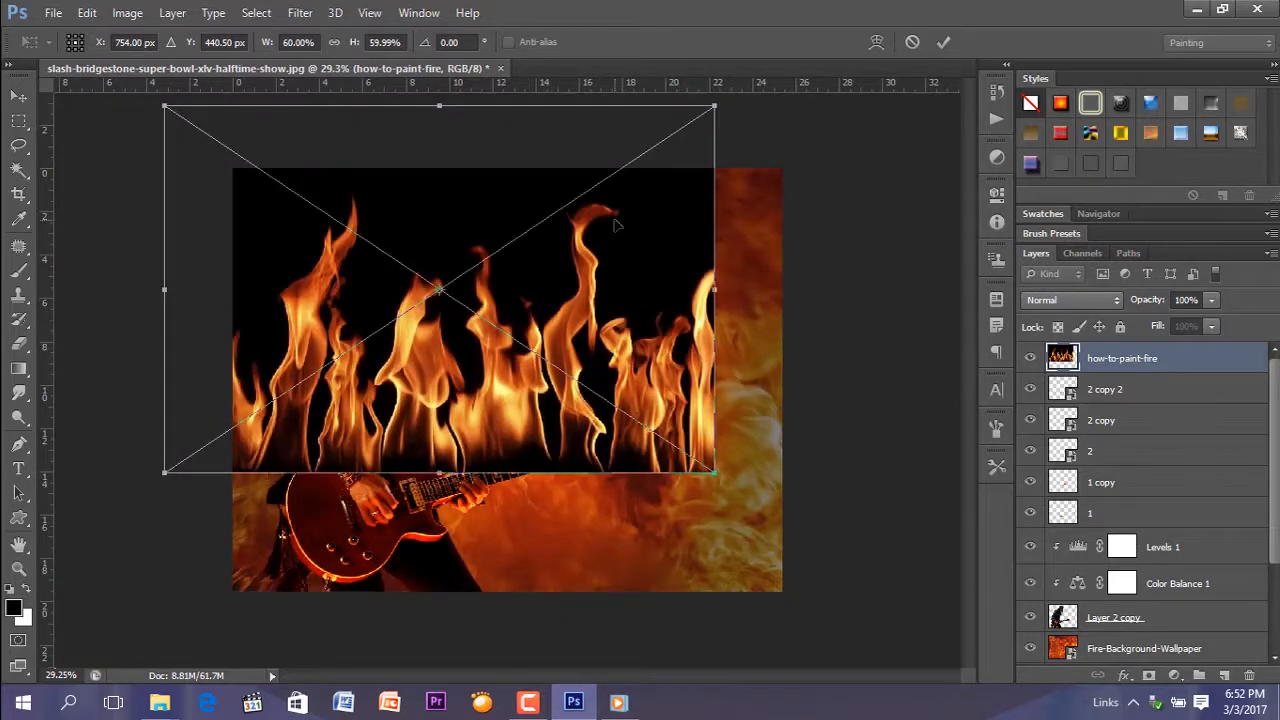
Step: Scale the placed fire image down to 20.54%, rotate it to -57.92°, and position it over the guitarist's jacket
left_click_drag(709, 118, 540, 153)
left_click_drag(499, 259, 436, 288)
left_click_drag(458, 198, 436, 193)
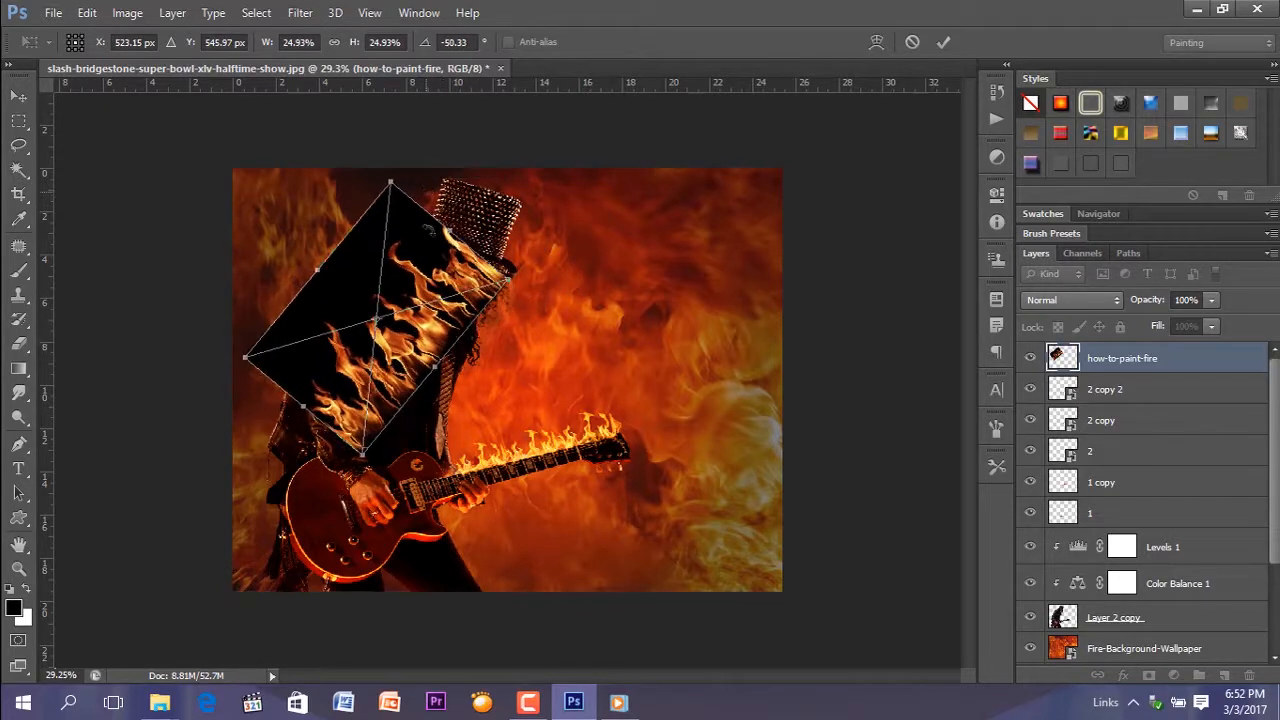
left_click_drag(435, 274, 410, 270)
left_click_drag(485, 214, 470, 196)
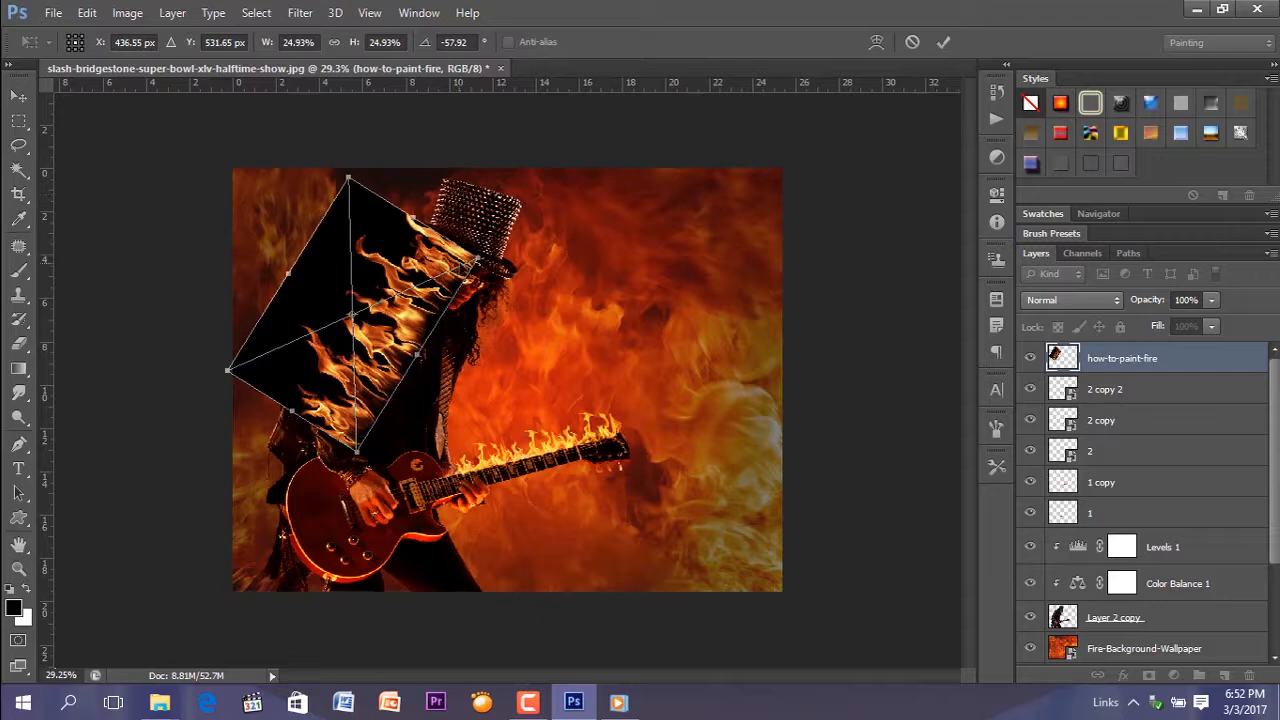
left_click_drag(476, 259, 452, 268)
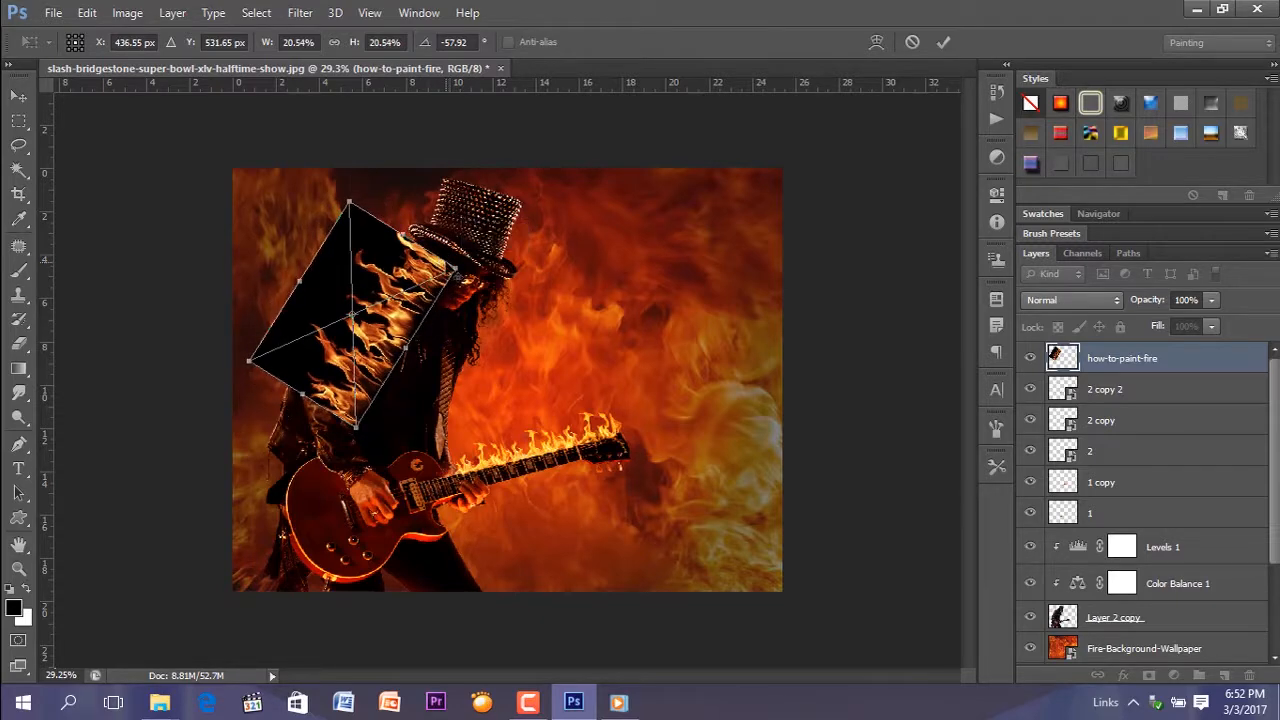
key("Return")
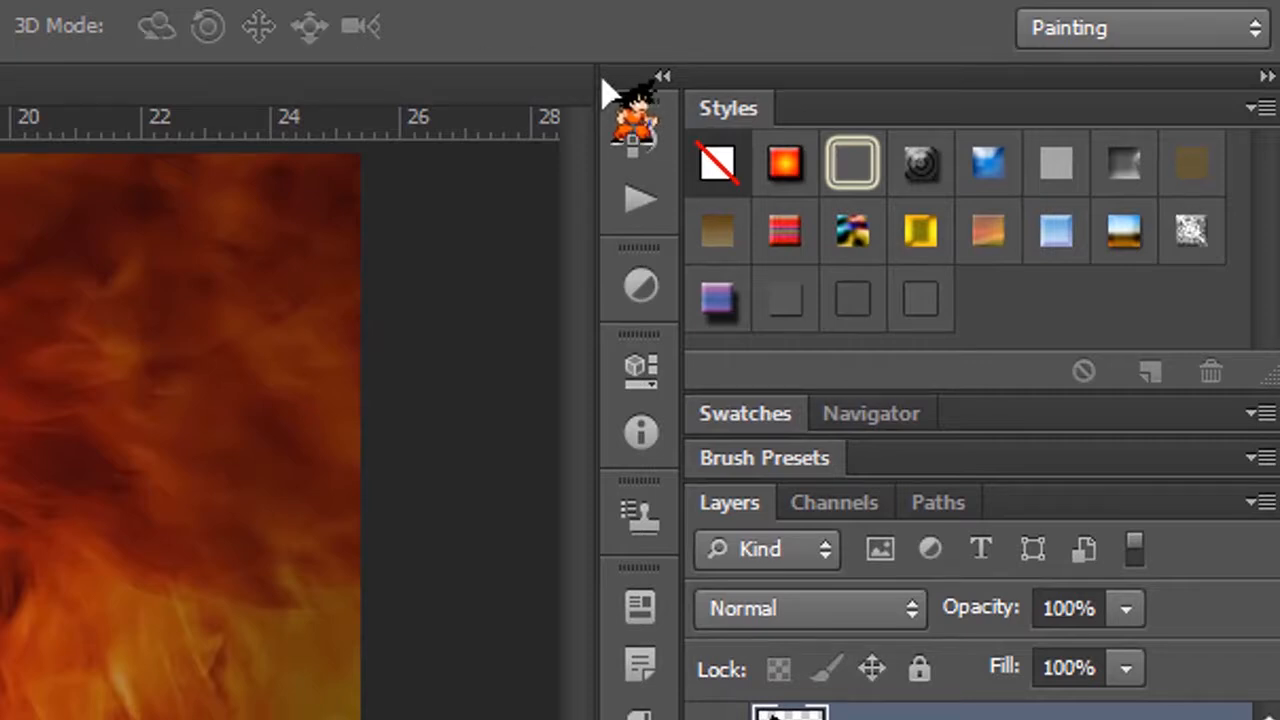
Step: Set the blend mode of the how-to-paint-fire layer to Screen
left_click(808, 606)
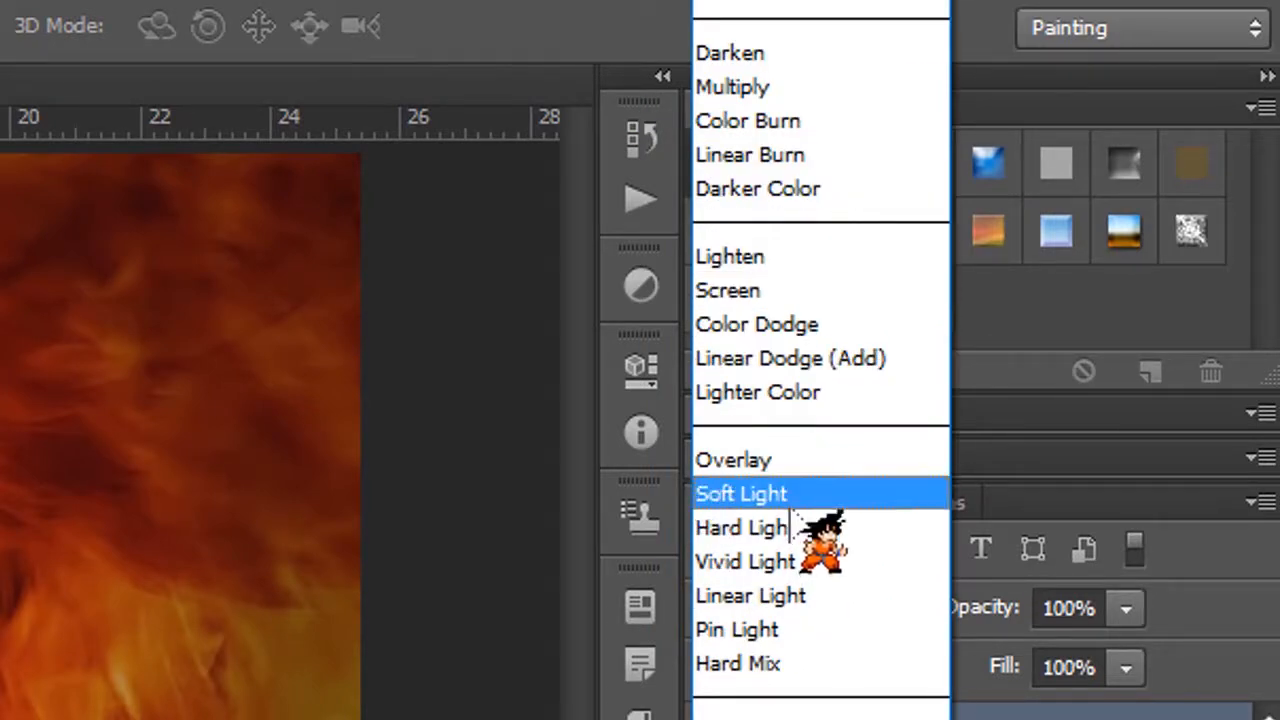
left_click(805, 290)
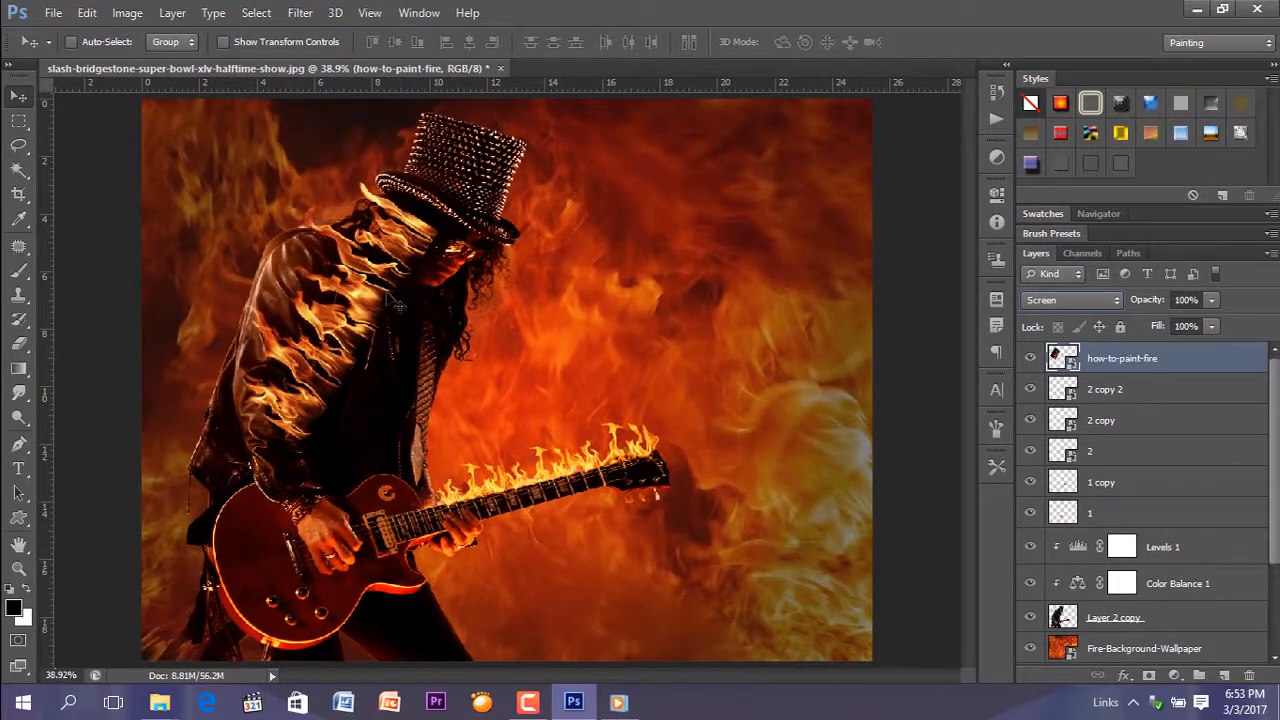
Step: Move the how-to-paint-fire flames behind the guitarist's back, scaled to 18.22% and rotated to -68.27° along the jacket's outer edge
mouse_move(390, 301)
left_mouse_down()
mouse_move(350, 290)
mouse_move(285, 305)
mouse_move(306, 324)
mouse_move(318, 272)
mouse_move(264, 310)
mouse_move(273, 301)
left_mouse_up()
key("ctrl+t")
left_click_drag(352, 292, 350, 283)
left_click_drag(157, 167, 162, 184)
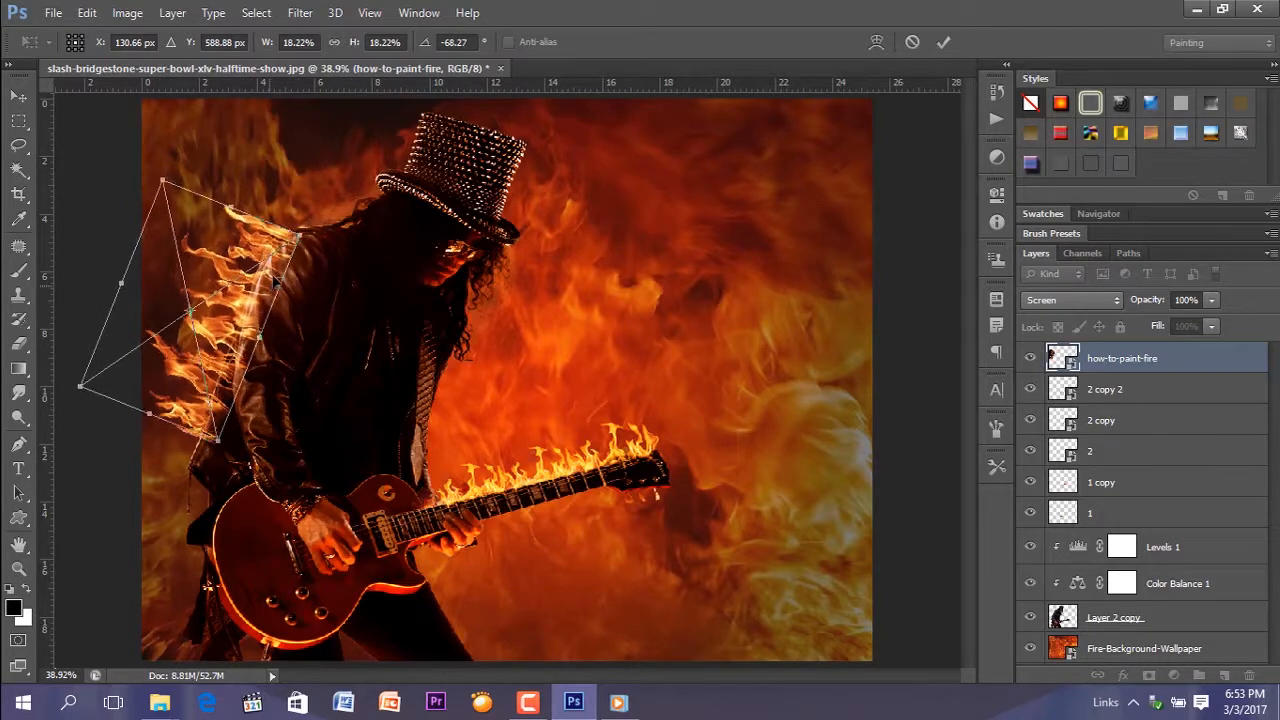
left_click_drag(273, 291, 284, 293)
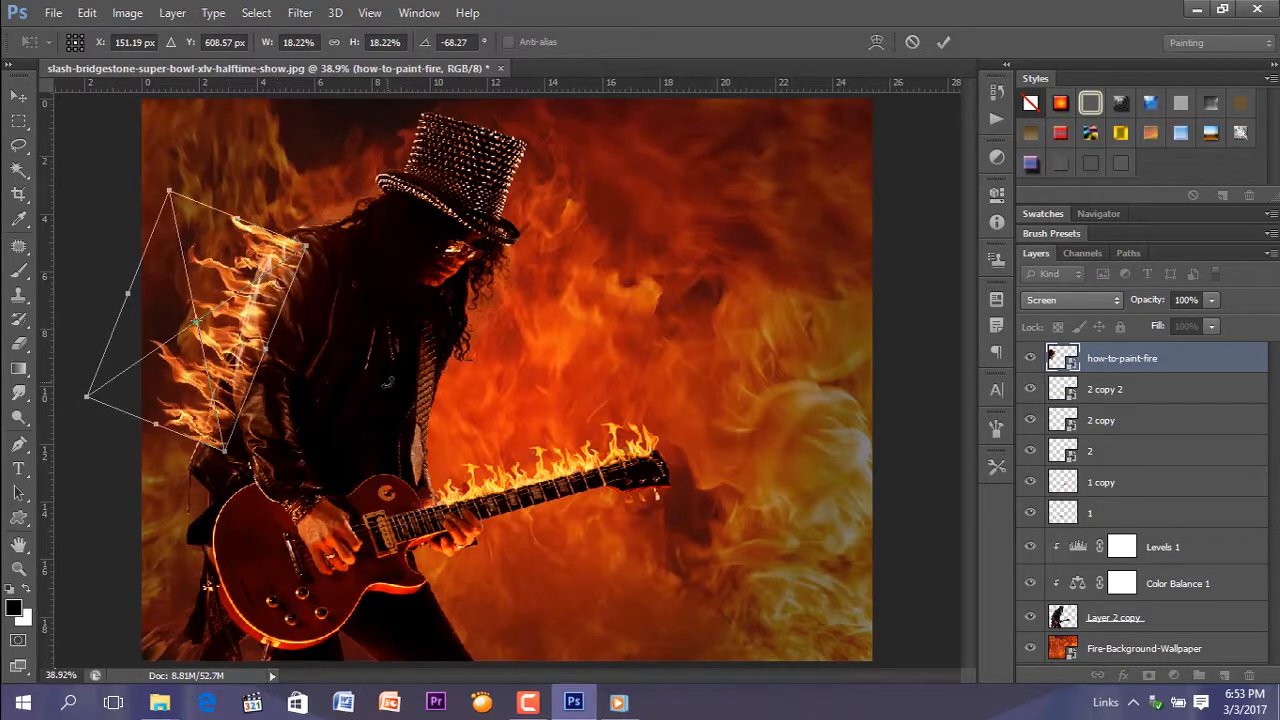
key("Return")
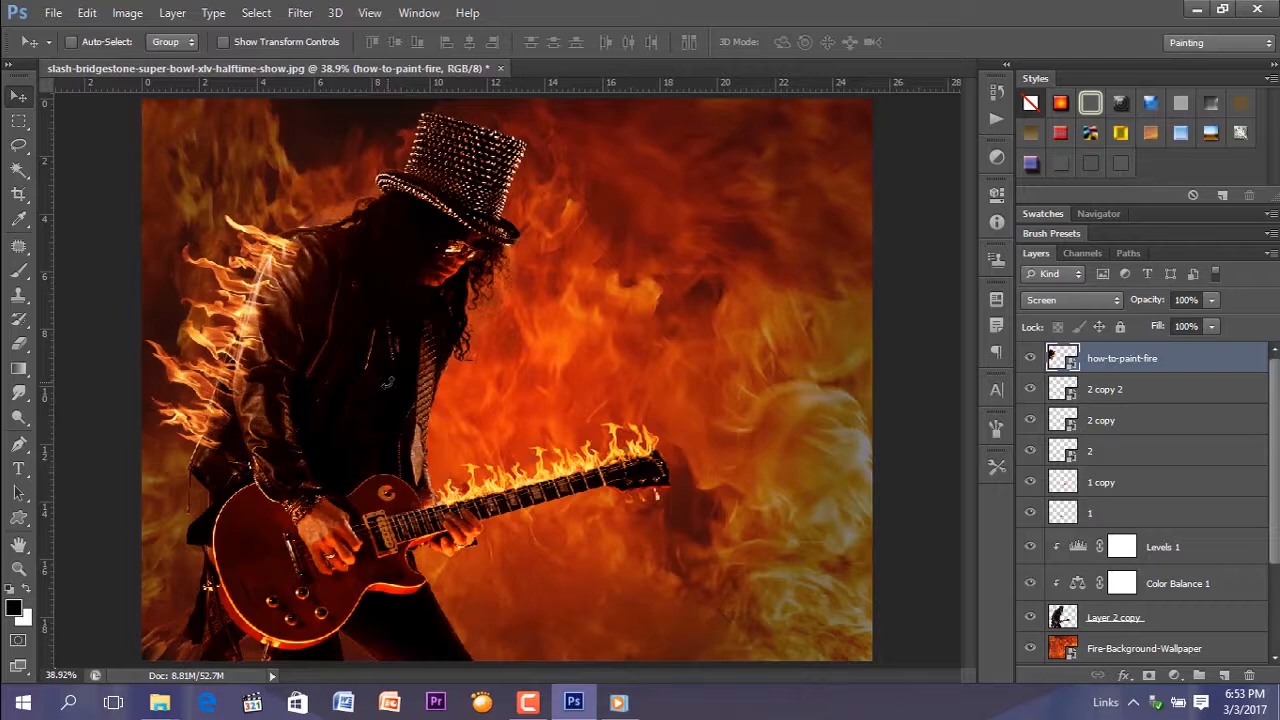
Step: Nudge the how-to-paint-fire flames slightly up and to the left against the back of the jacket
key("Up")
key("Up")
key("Up")
key("Up")
key("Up")
key("Up")
key("Up")
key("Up")
key("Left")
key("Left")
key("Left")
key("Left")
key("Left")
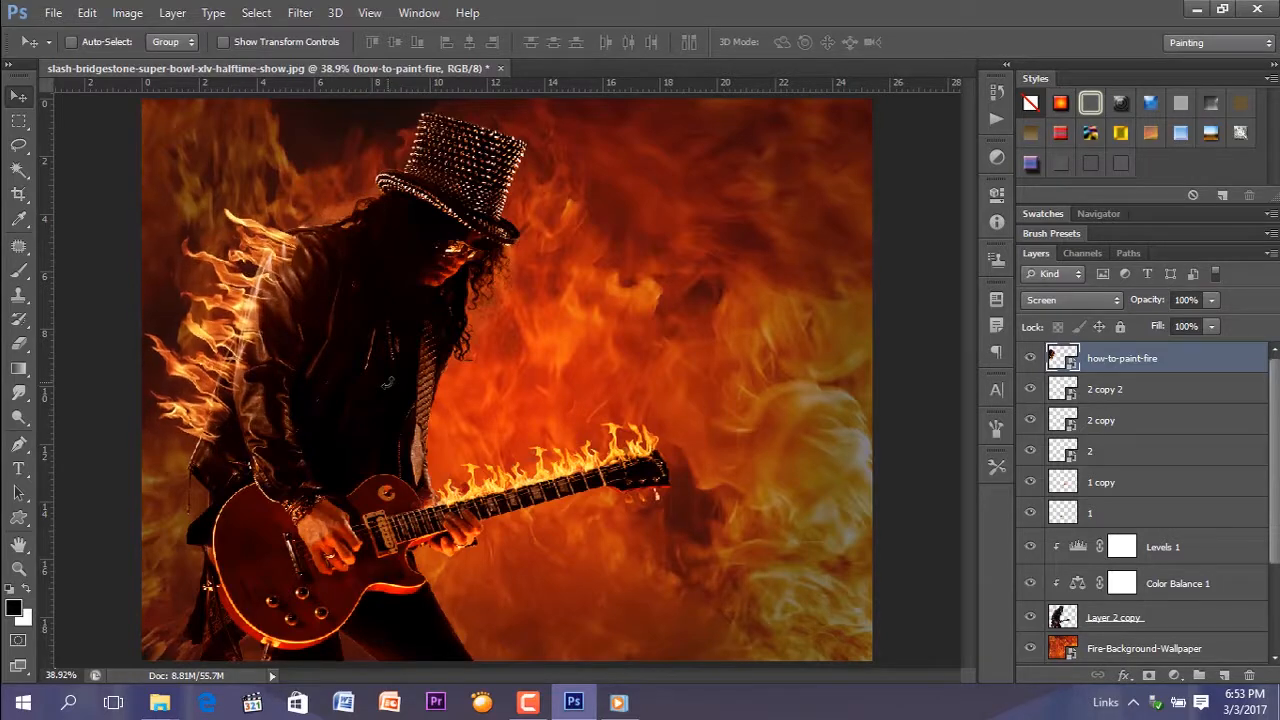
Step: Rotate the how-to-paint-fire flames to -66.21° and shift them slightly right against the back of the jacket
key("ctrl+t")
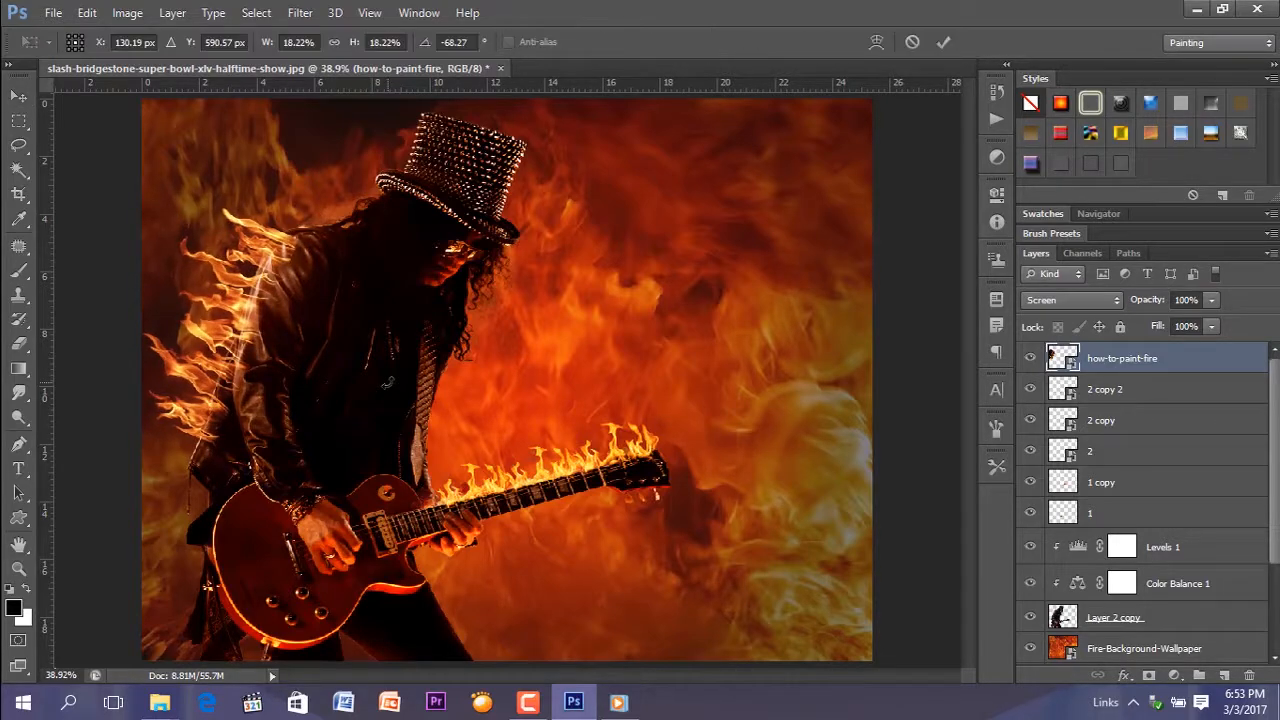
left_click_drag(389, 355, 385, 364)
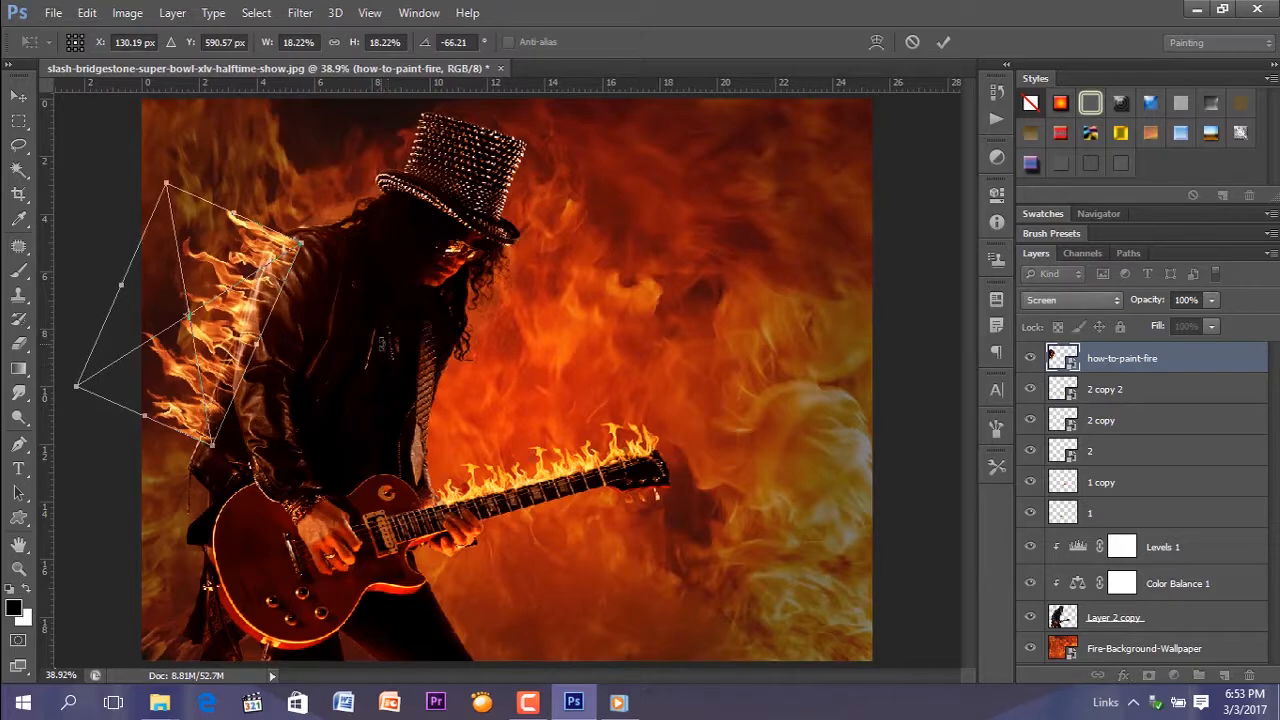
key("Return")
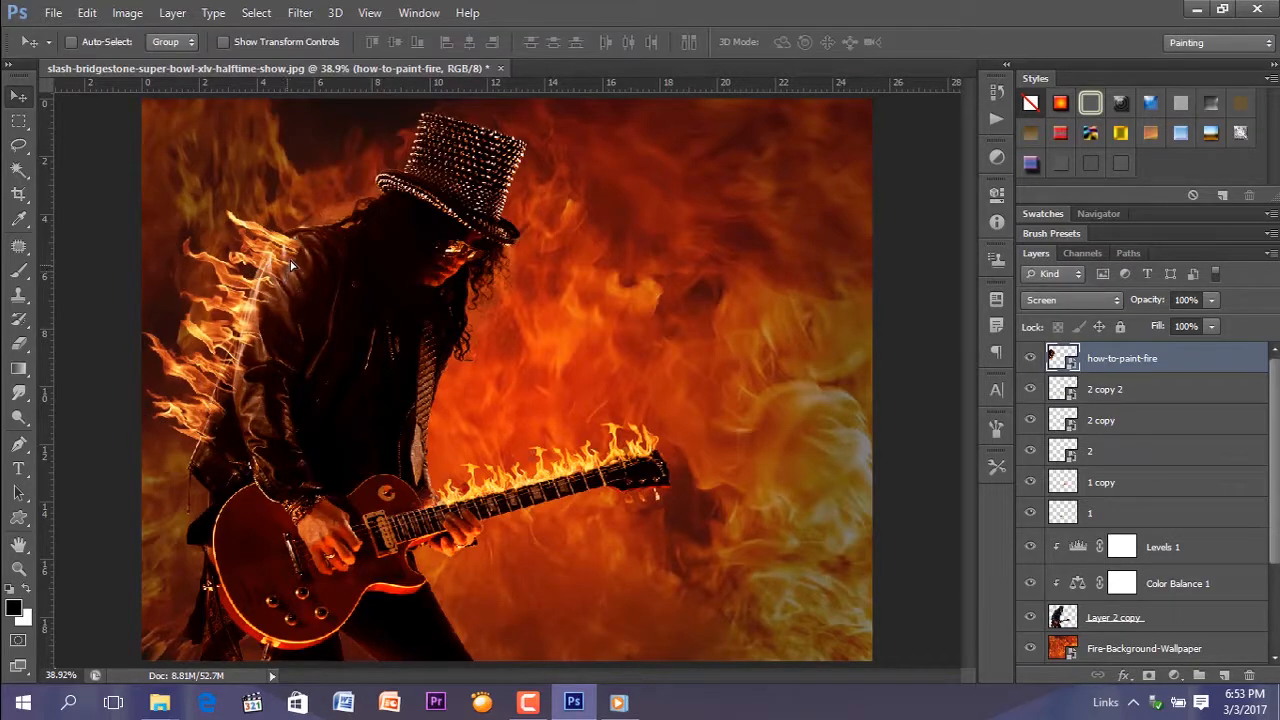
left_click_drag(291, 264, 296, 264)
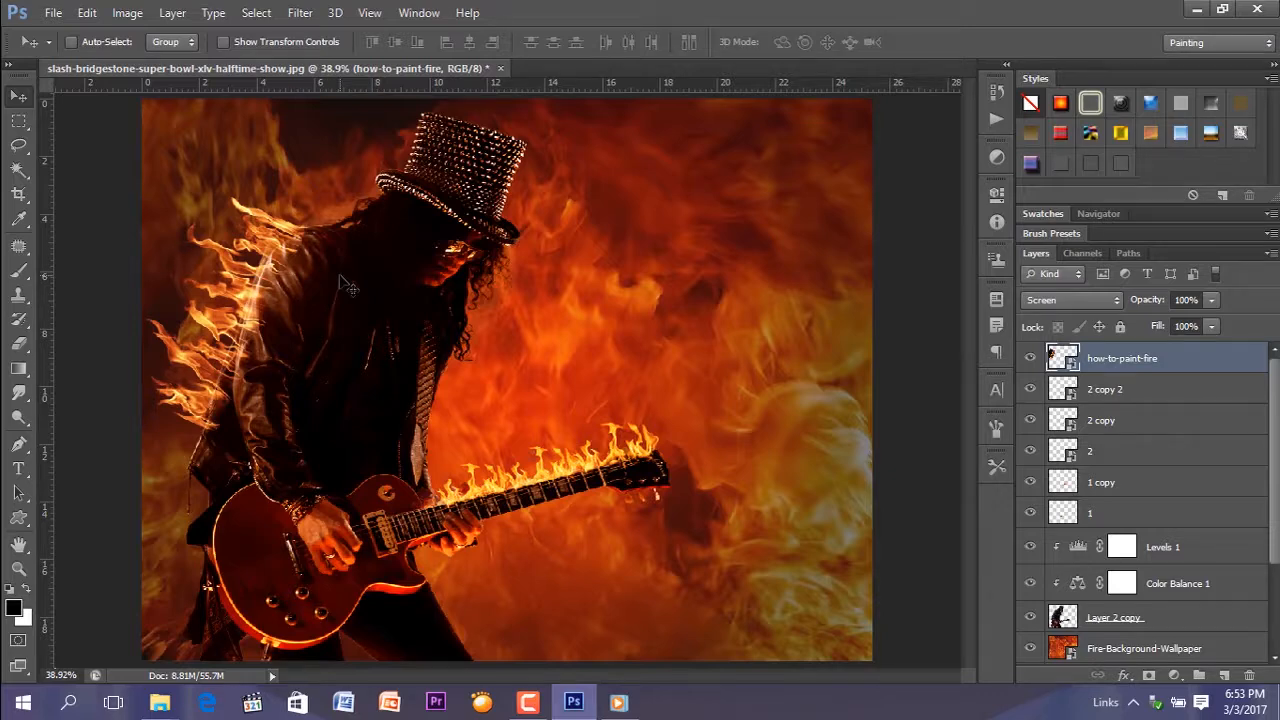
Step: Move the how-to-paint-fire flames in front of the guitarist's torso and rotate them to -7.80°, just above the guitar body
left_click_drag(354, 314, 475, 370)
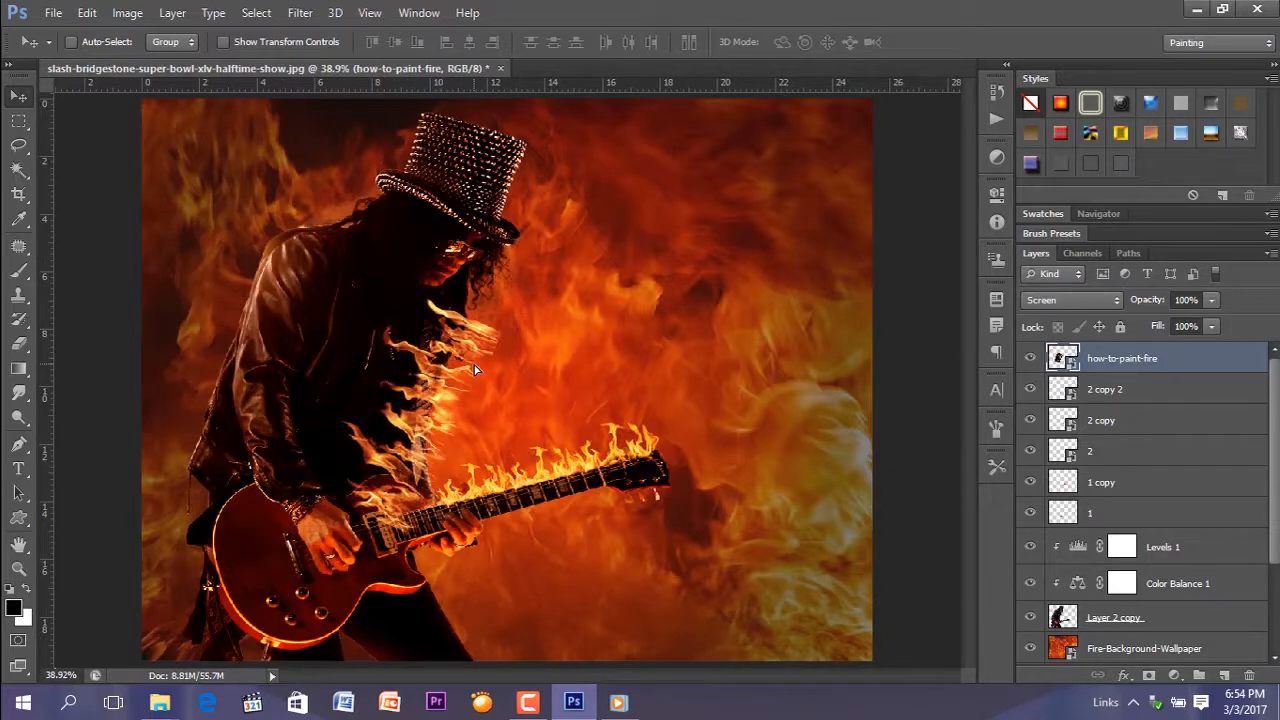
key("t")
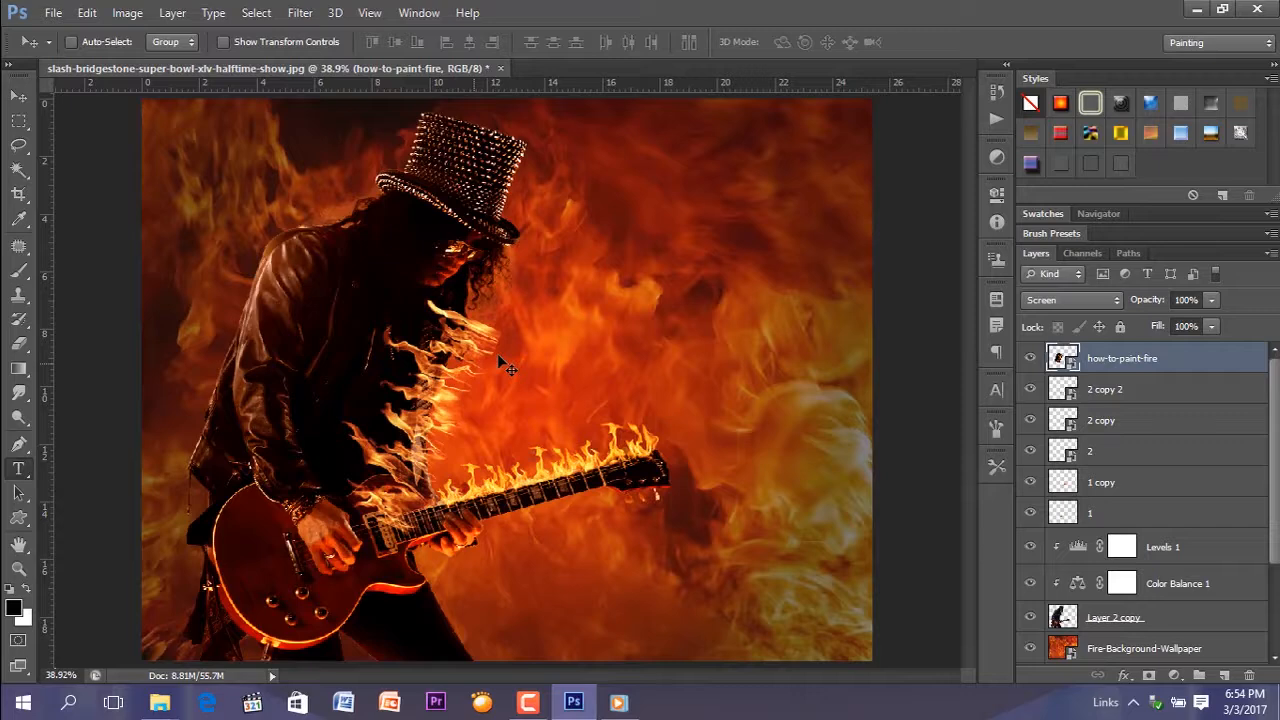
left_click(499, 358)
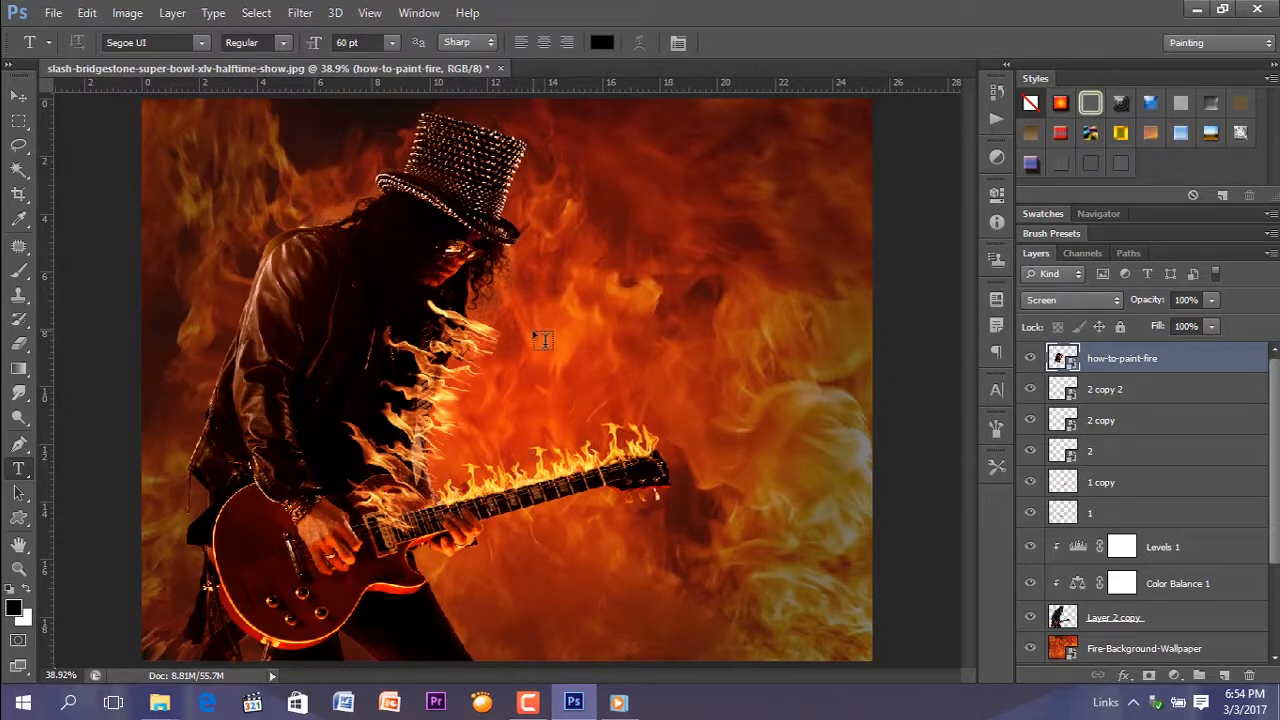
key("ctrl+t")
left_click_drag(541, 340, 530, 505)
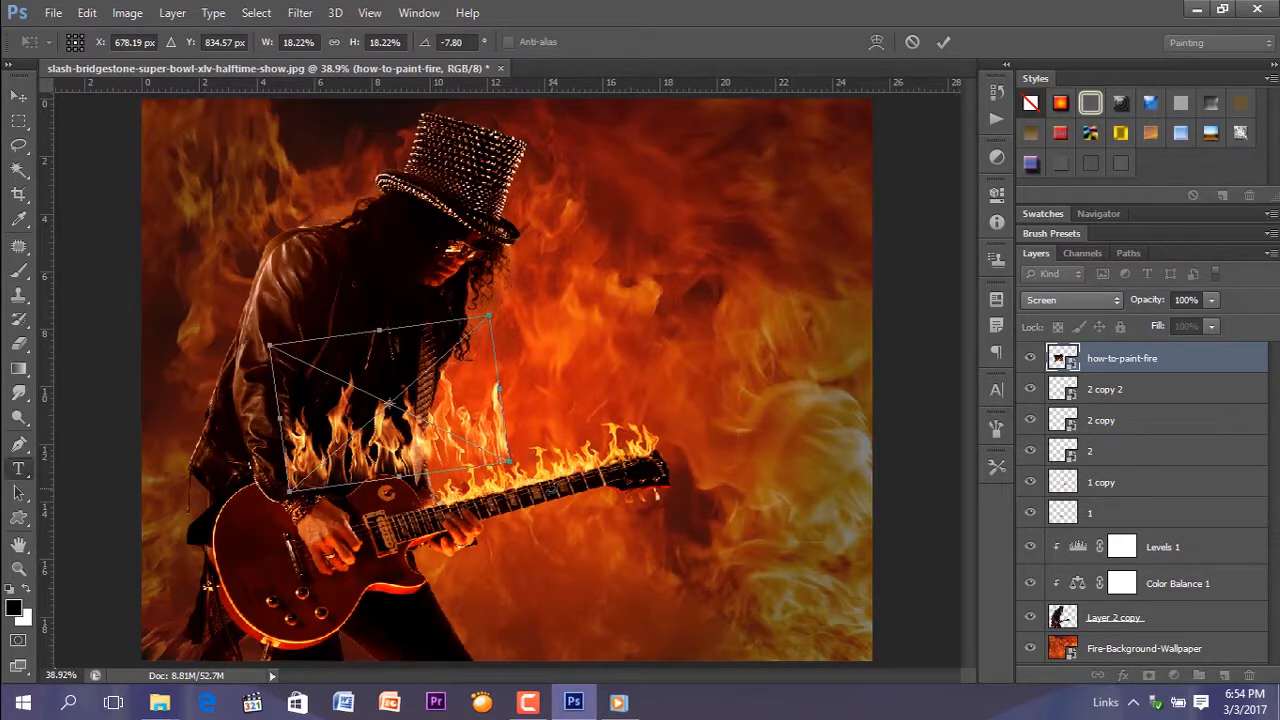
key("Return")
Step: Raise the how-to-paint-fire flames so they run across the guitarist's chest and upper sleeve
key("ctrl+plus")
key("ctrl+plus")
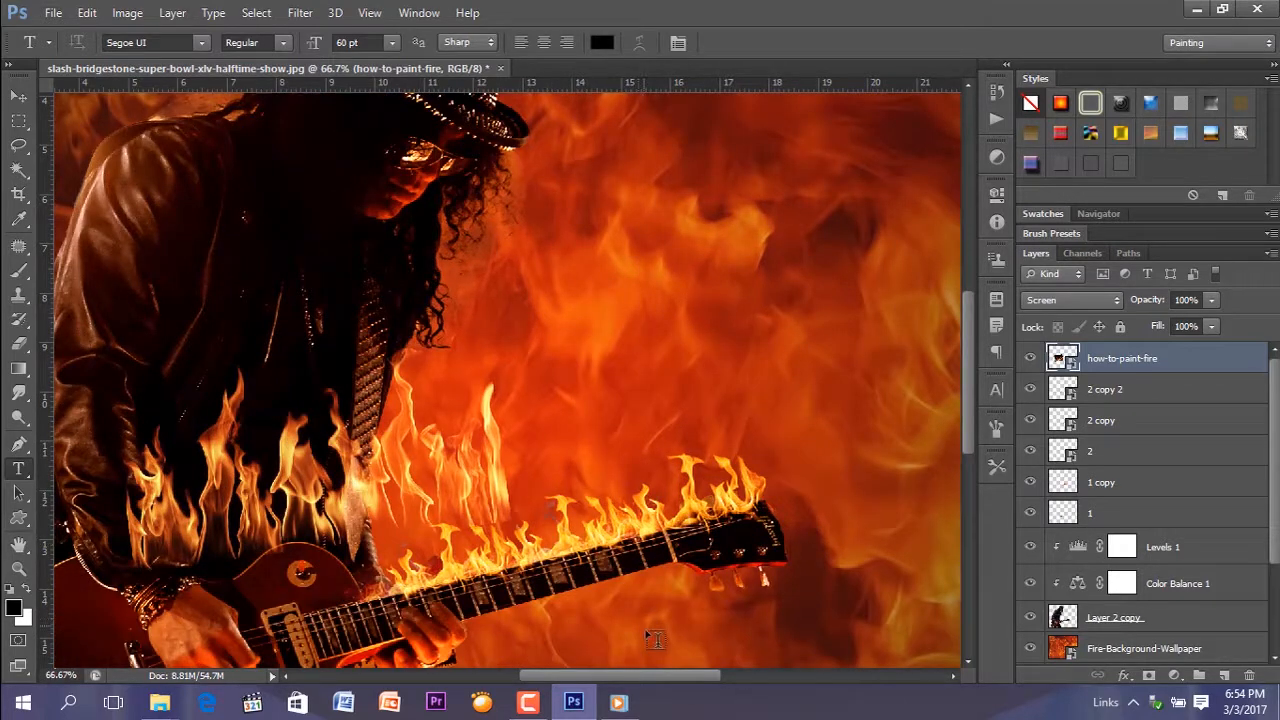
left_click_drag(668, 675, 630, 678)
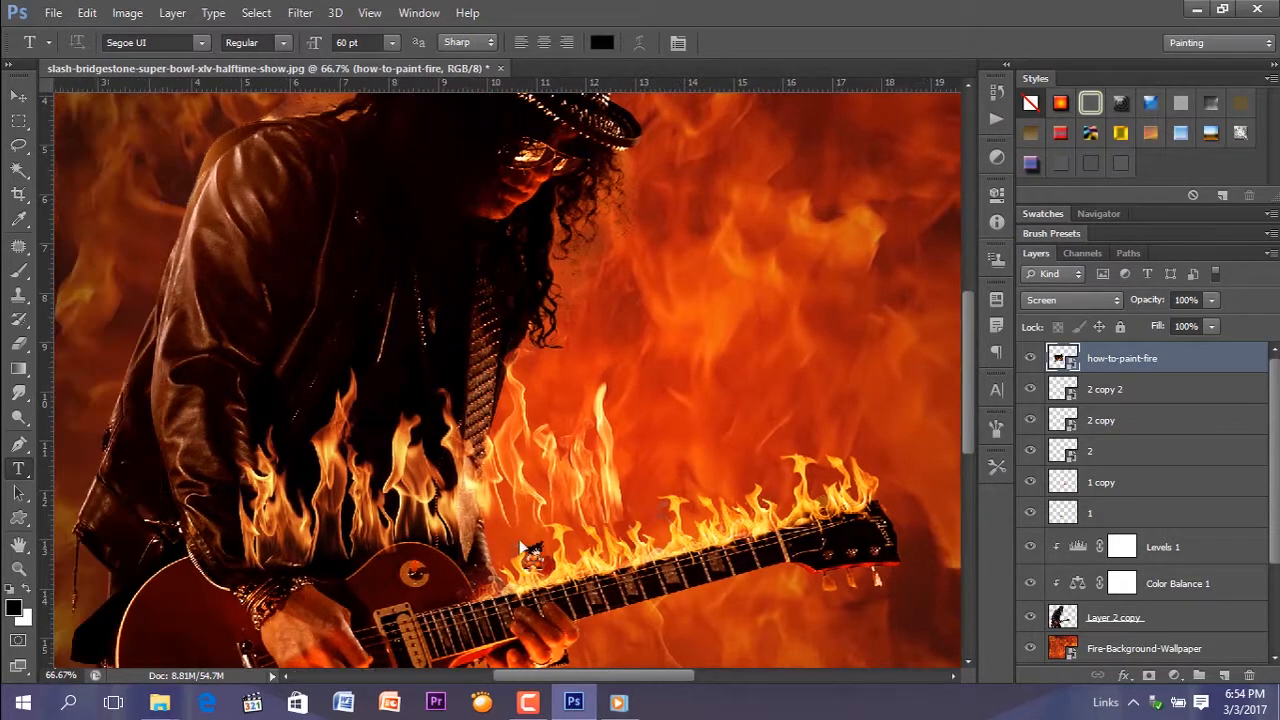
key("v")
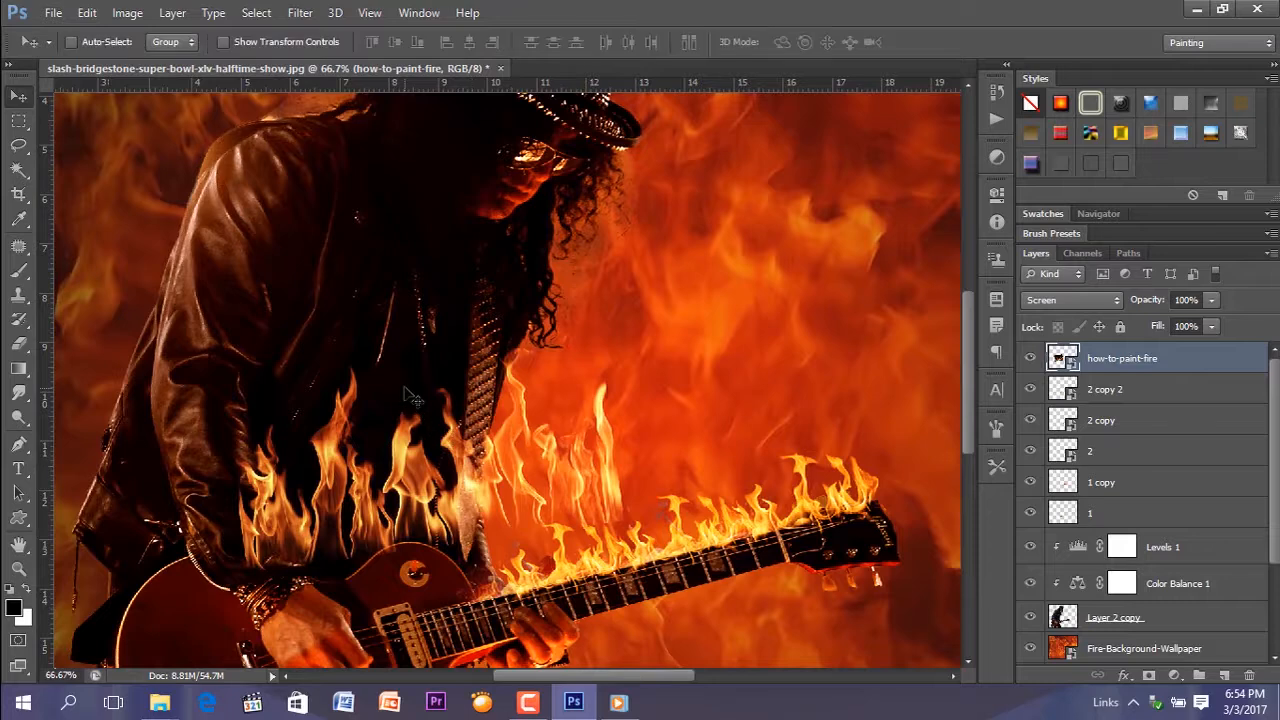
mouse_move(447, 472)
left_mouse_down()
mouse_move(408, 396)
mouse_move(388, 293)
mouse_move(367, 300)
mouse_move(394, 316)
left_mouse_up()
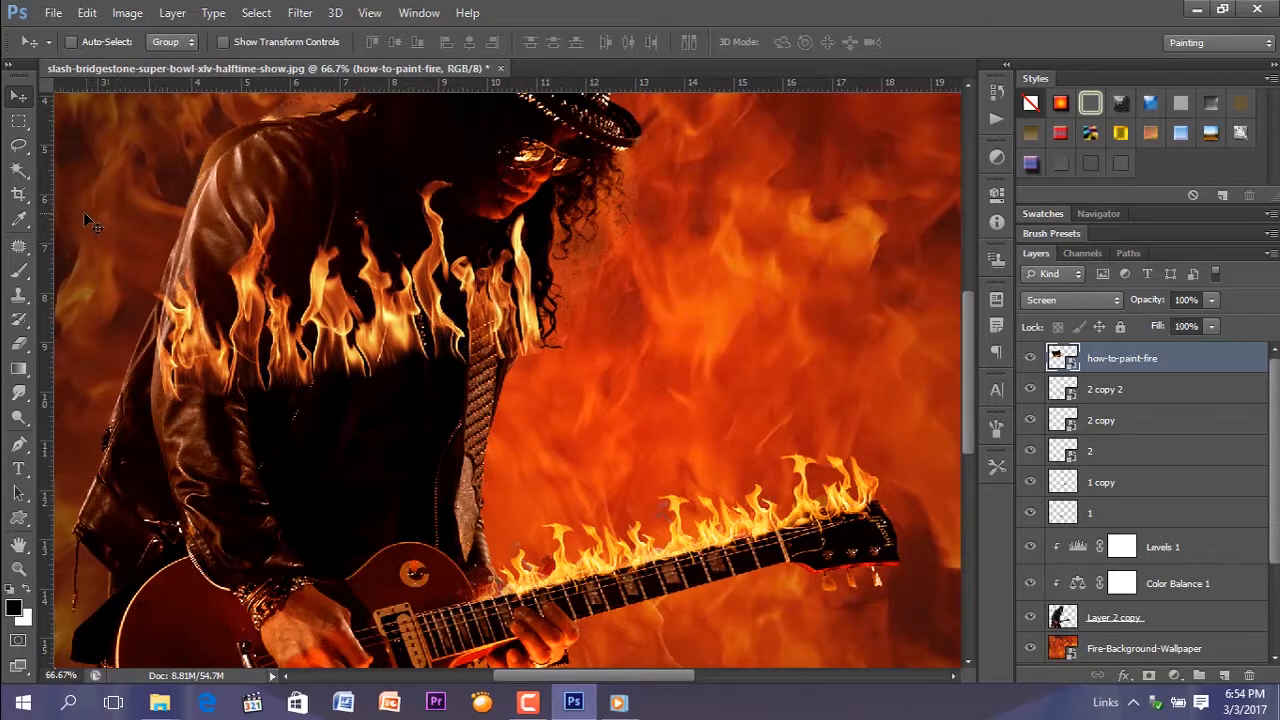
Step: Rasterize the how-to-paint-fire smart object so that it can be edited with the Eraser tool
left_click(18, 343)
left_click(394, 269)
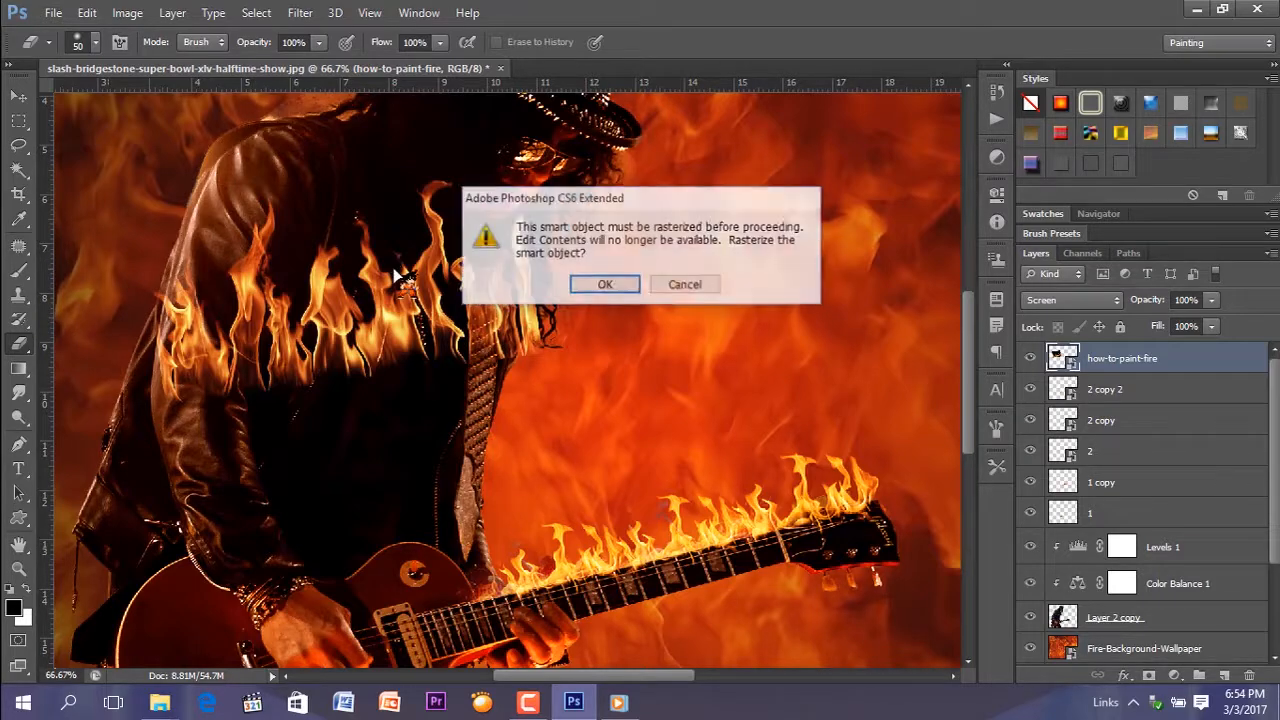
left_click(608, 288)
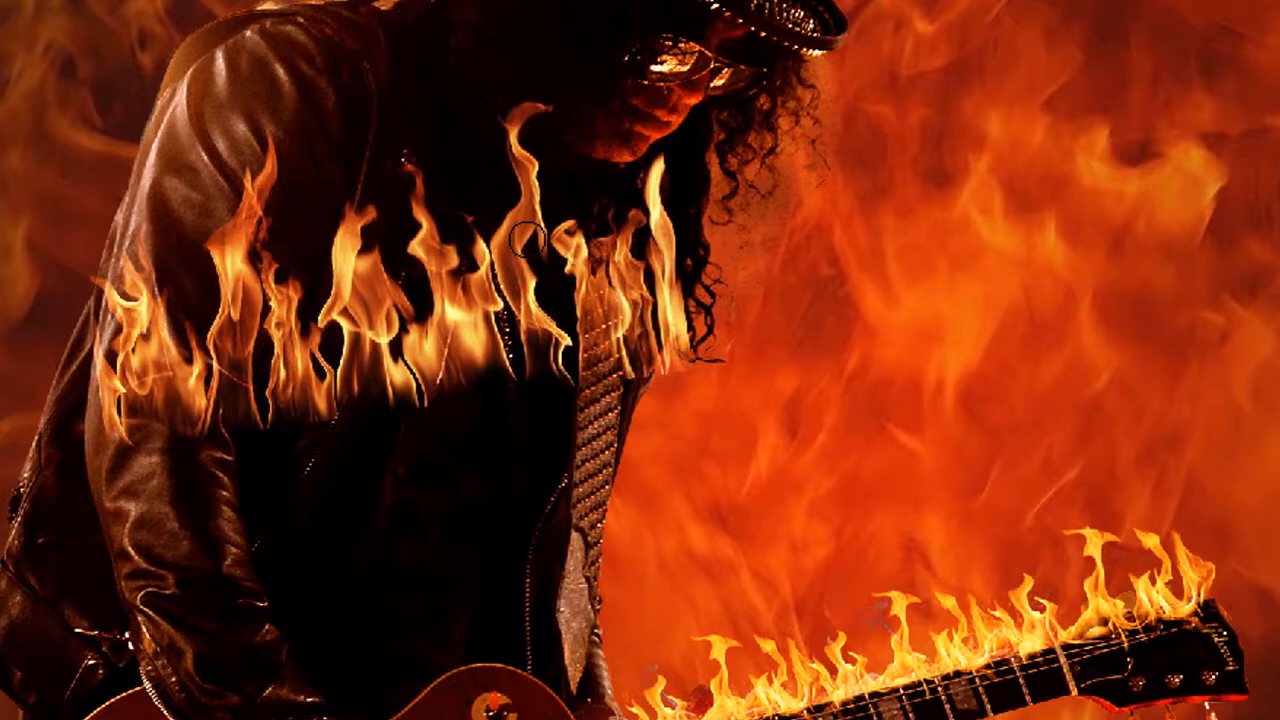
Step: Try erasing the flames across the guitarist's chest with a 600 px hard round eraser
right_click(540, 240)
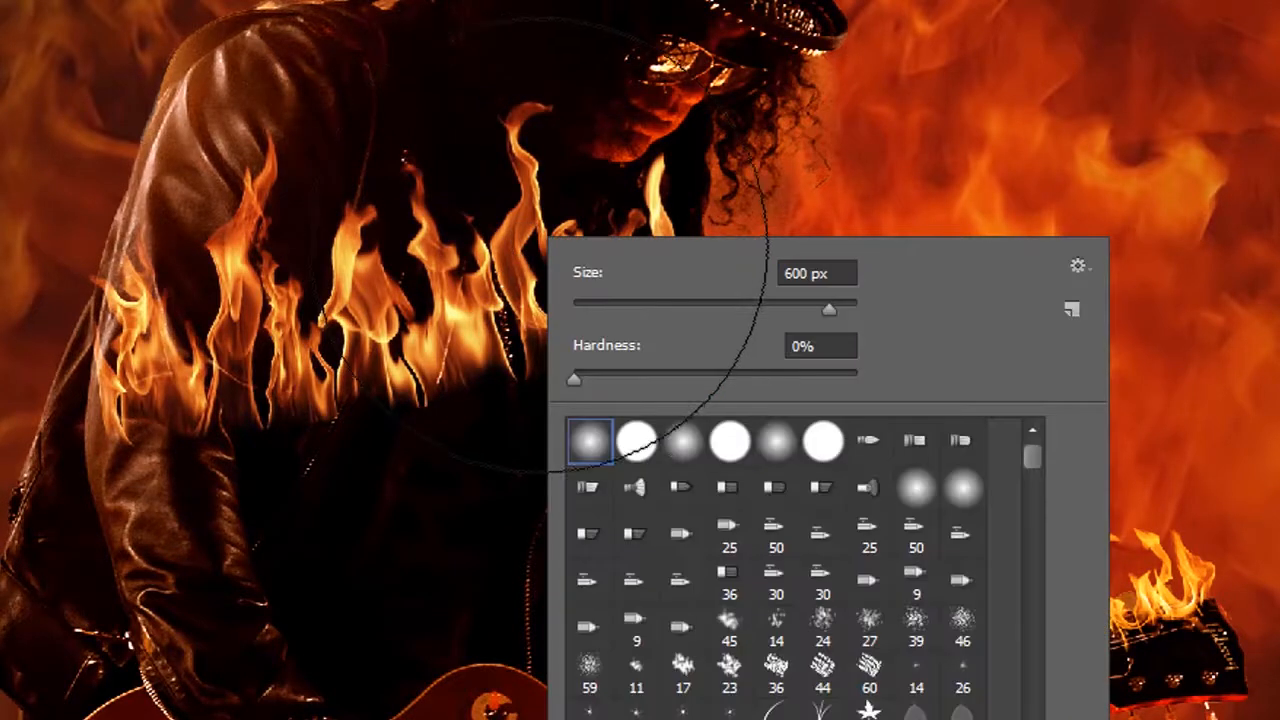
left_click(648, 452)
left_click(785, 138)
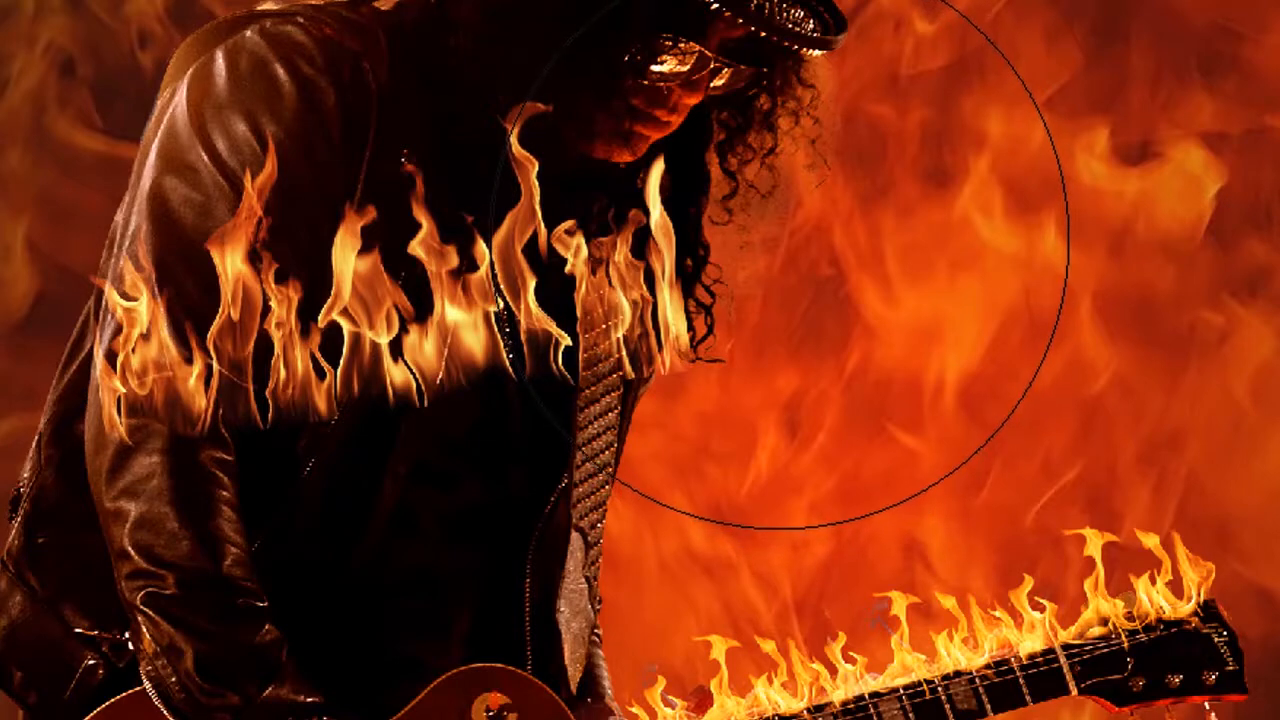
left_click(790, 245)
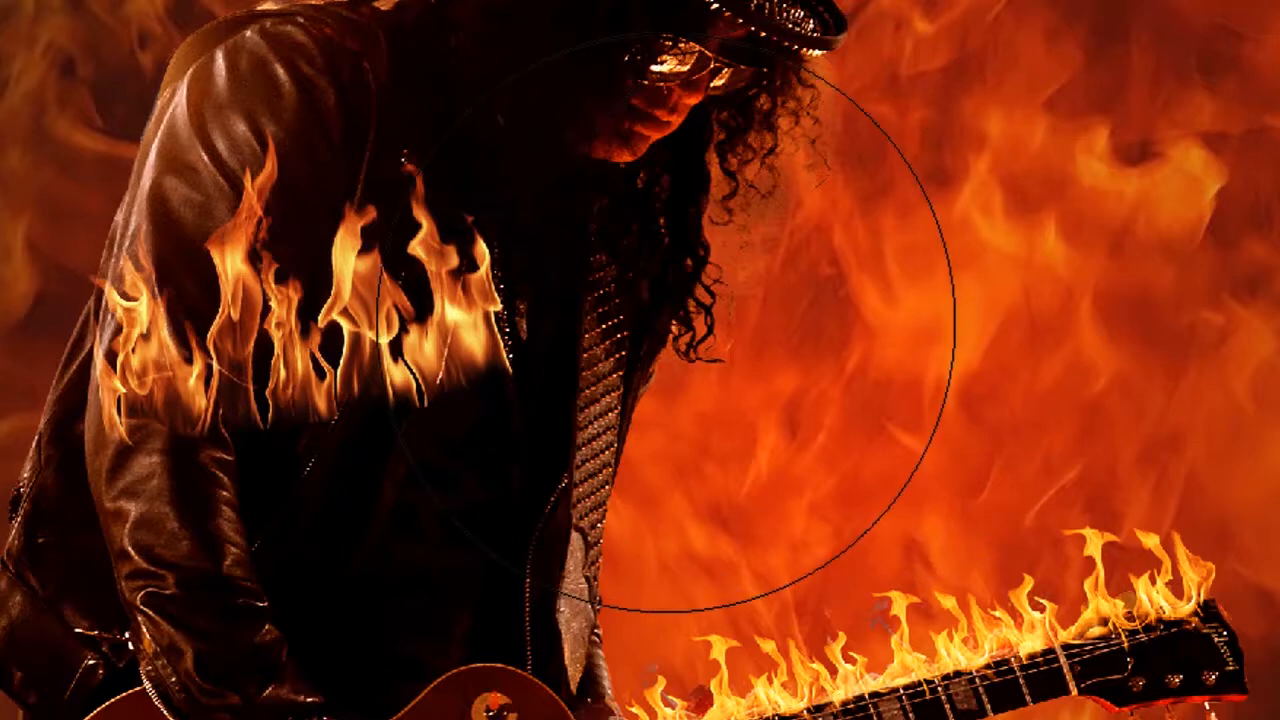
left_click(497, 372)
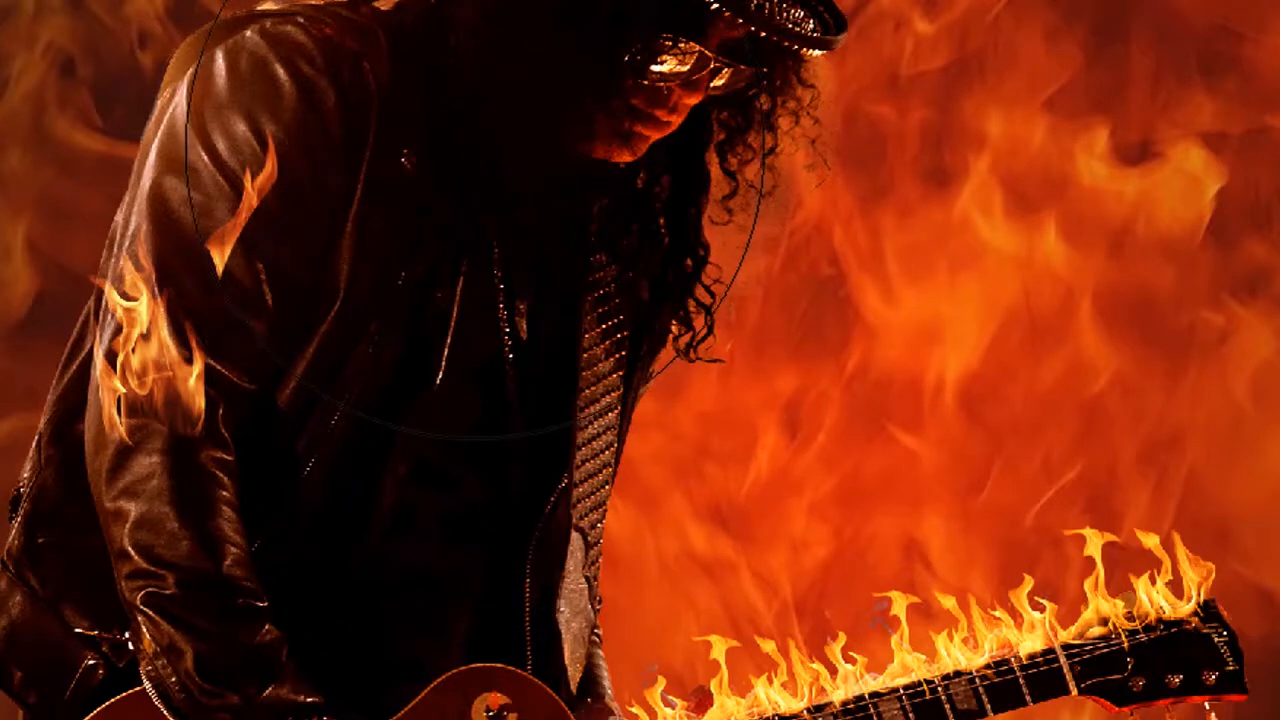
left_click(497, 175)
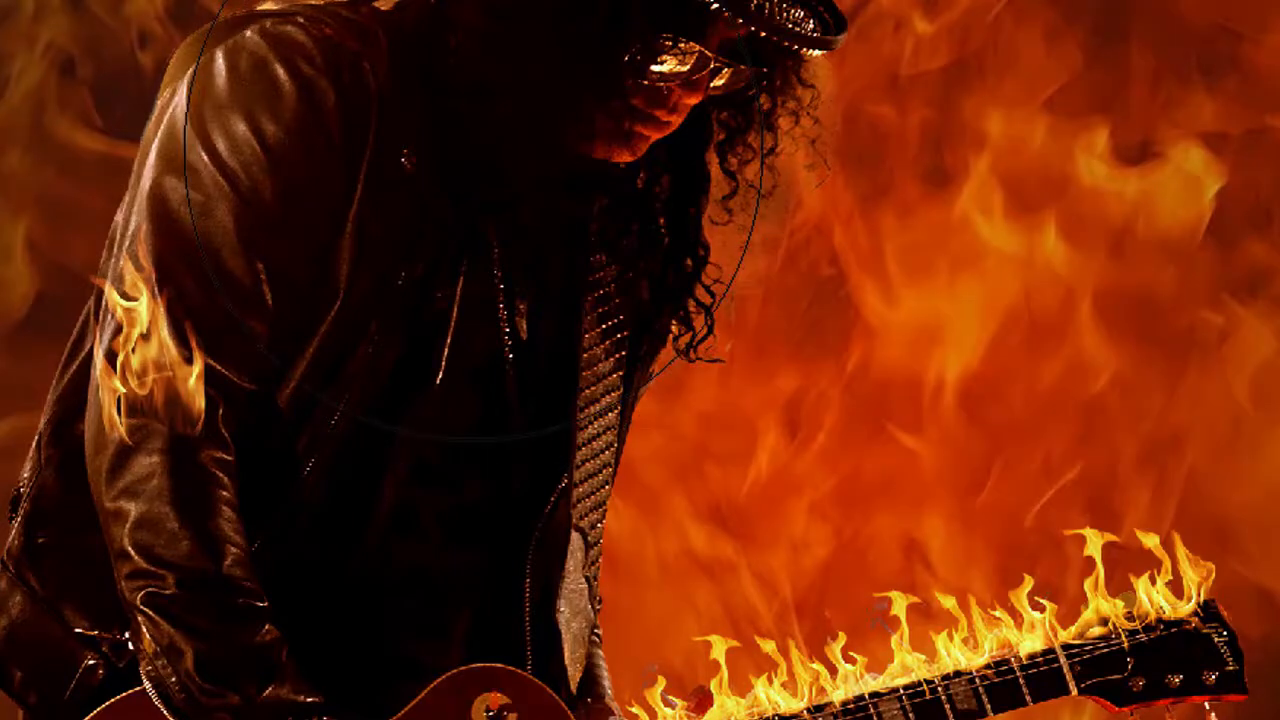
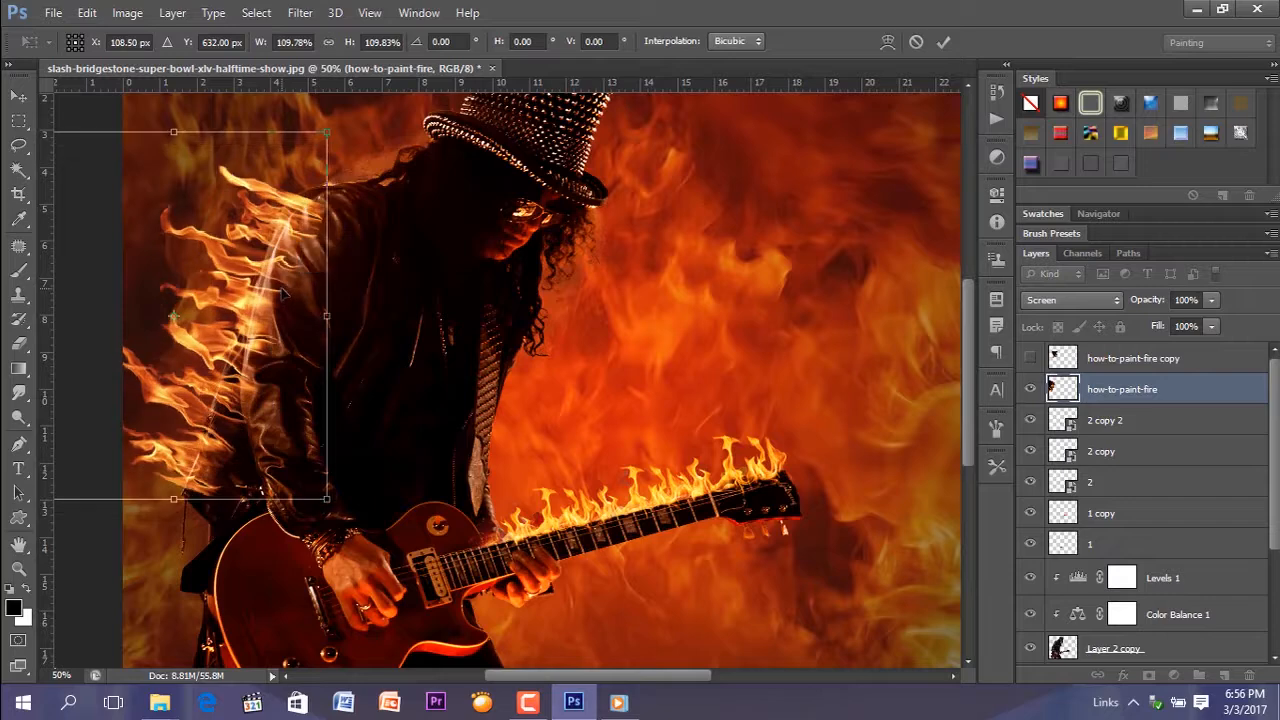
Step: Rotate the how-to-paint-fire flames to -11.55° and position them along the back and sleeve of the jacket
left_click_drag(392, 226, 375, 195)
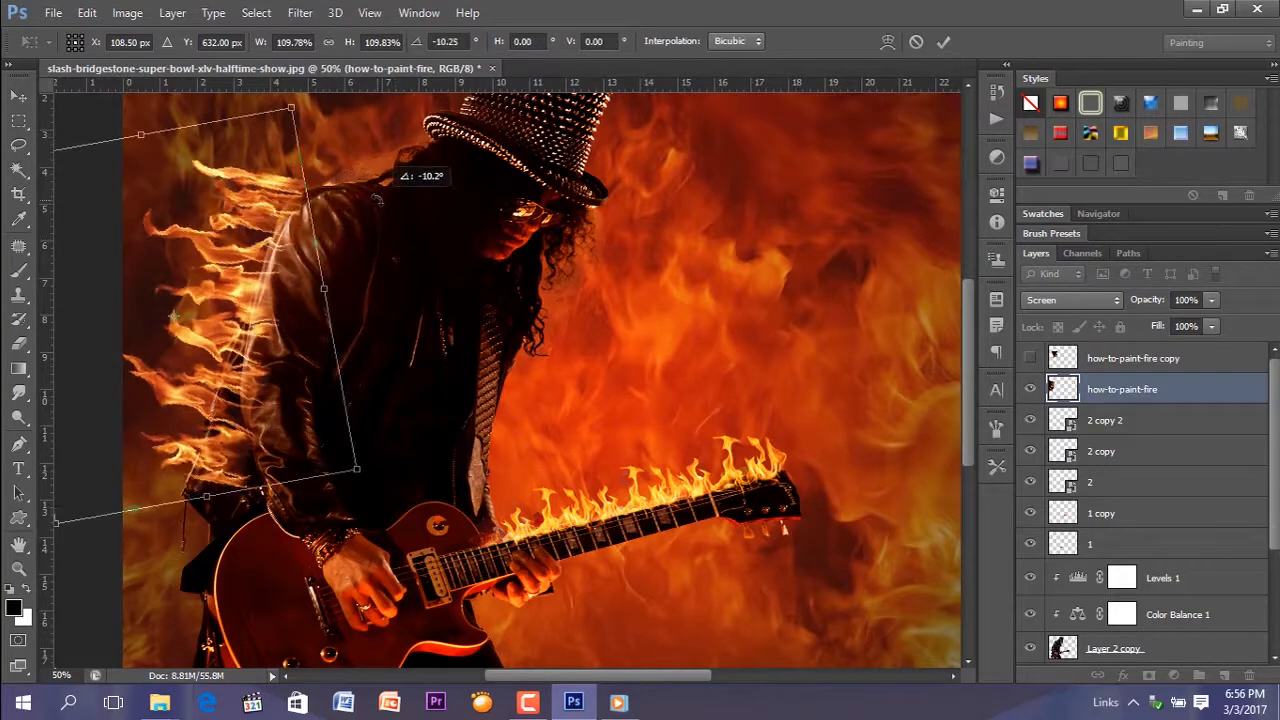
left_click_drag(244, 268, 262, 284)
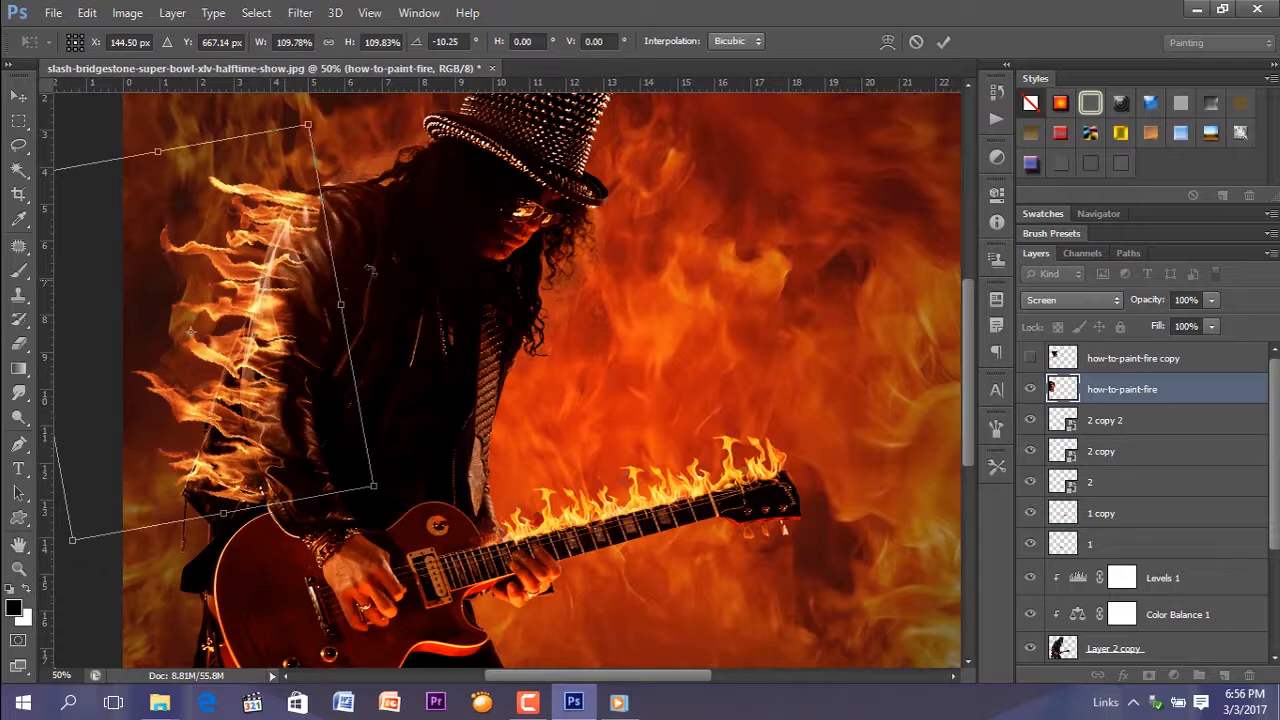
left_click_drag(370, 270, 380, 226)
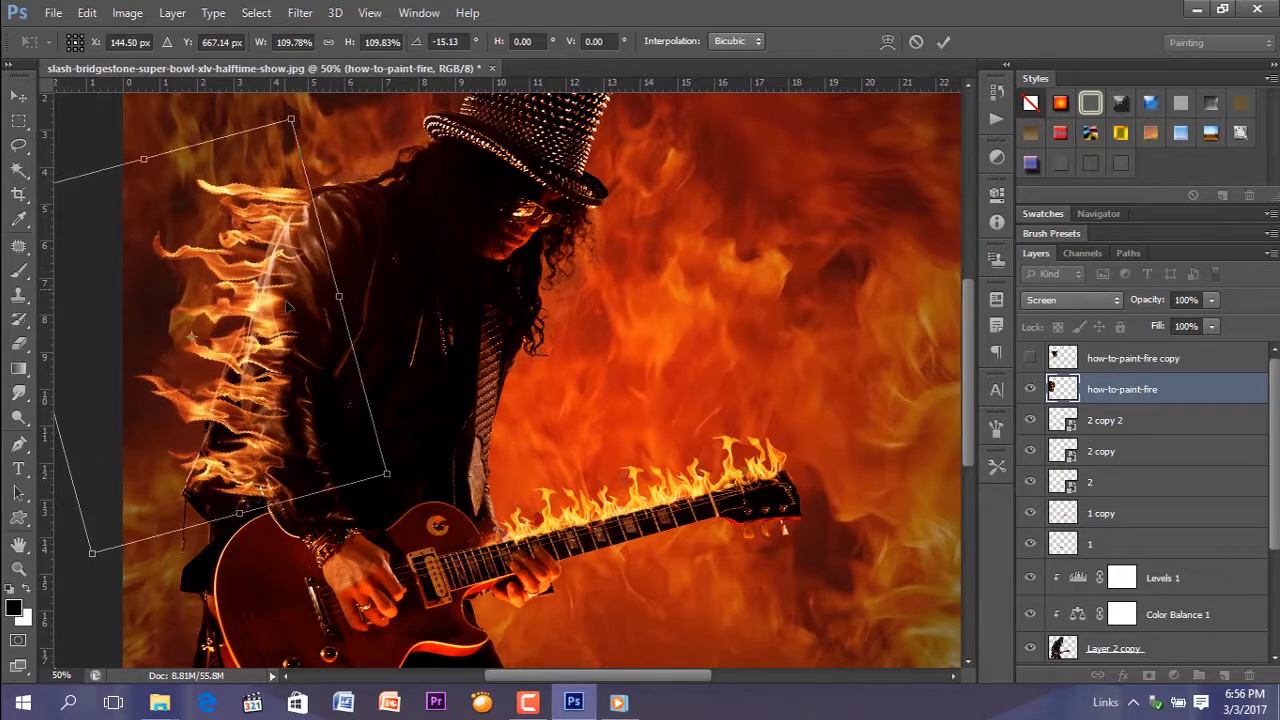
left_click_drag(287, 305, 269, 318)
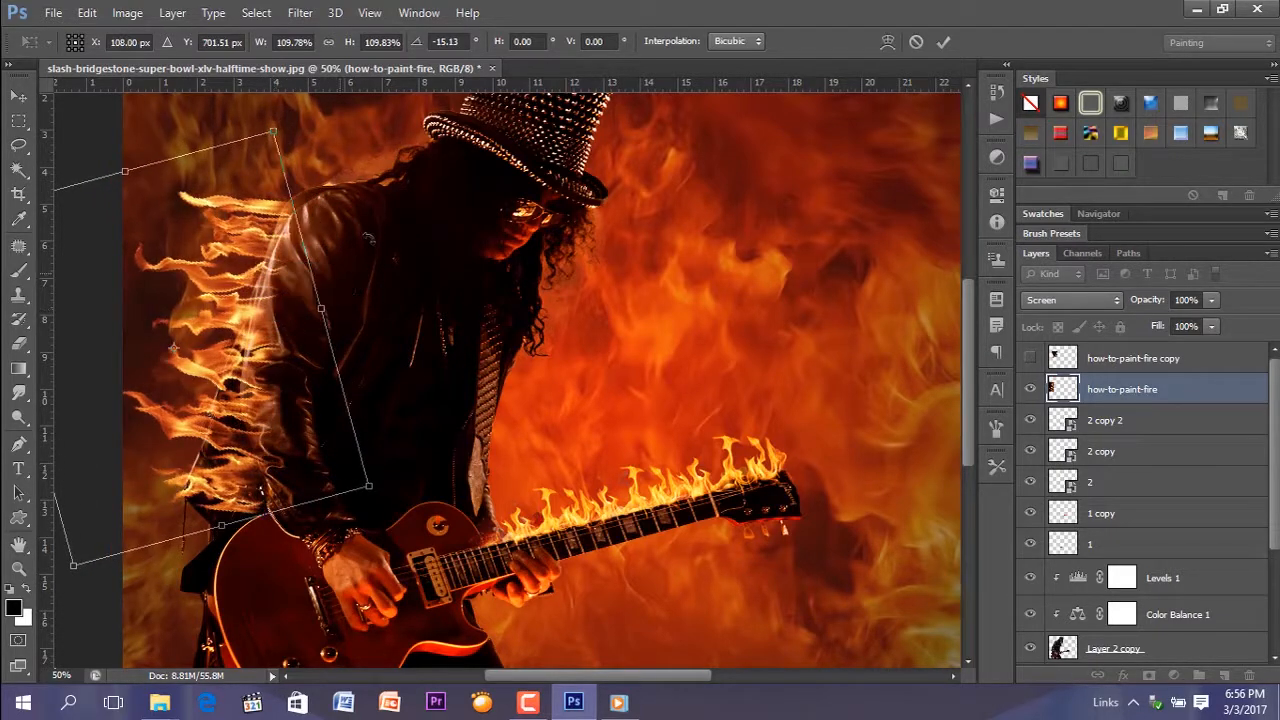
left_click_drag(368, 238, 374, 258)
left_click_drag(287, 314, 293, 292)
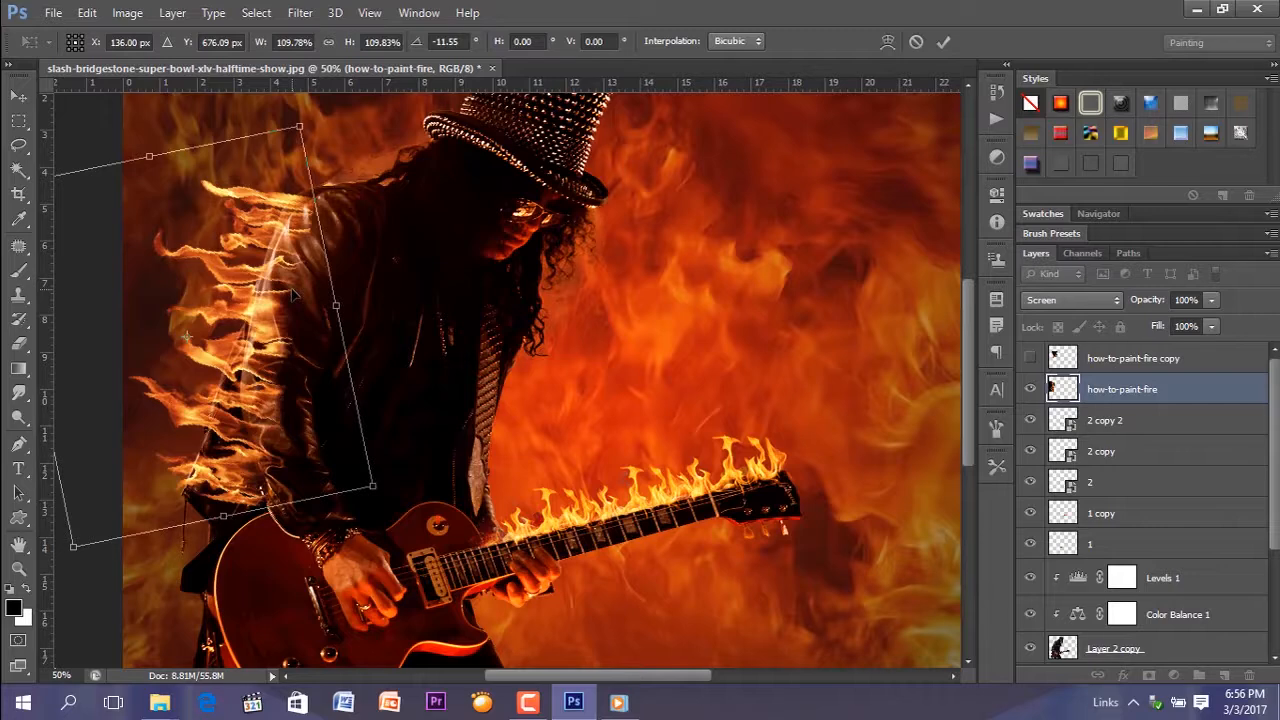
key("Return")
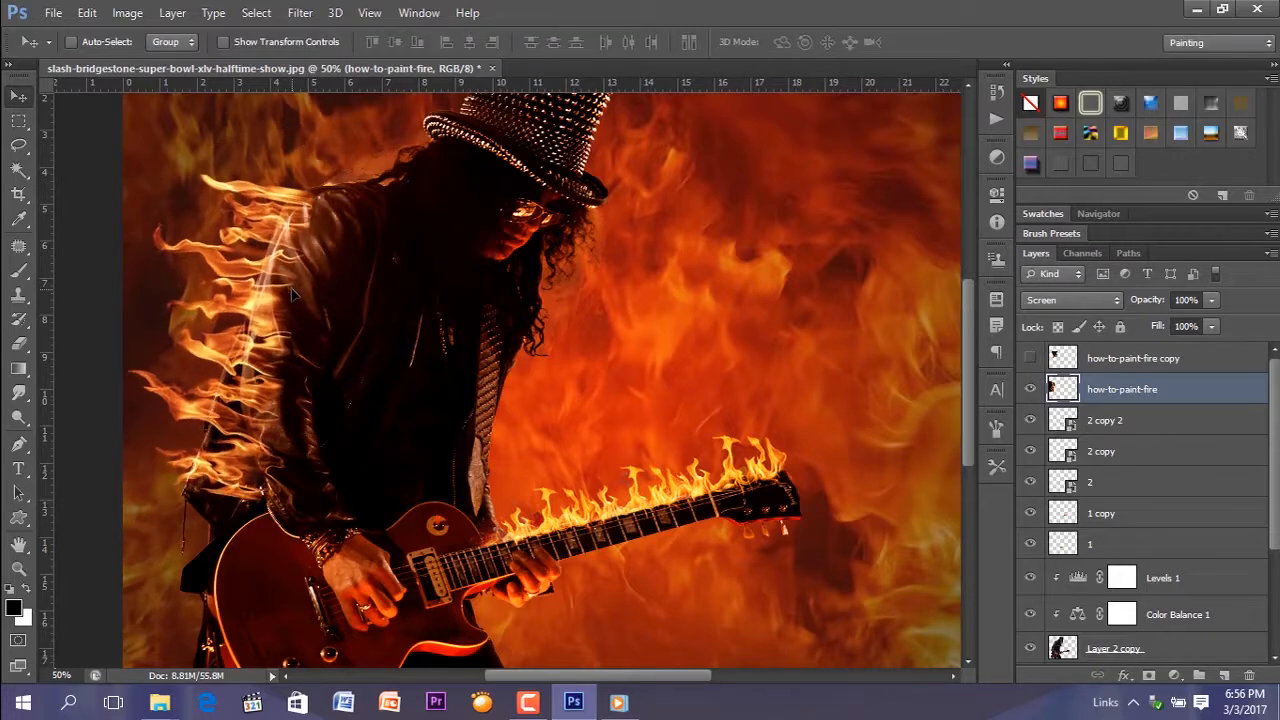
Step: Nudge the how-to-paint-fire flames slightly to the right and down along the back of the jacket
key("Right")
key("Right")
key("Right")
key("Right")
key("Right")
key("Down")
key("Down")
key("Down")
key("Down")
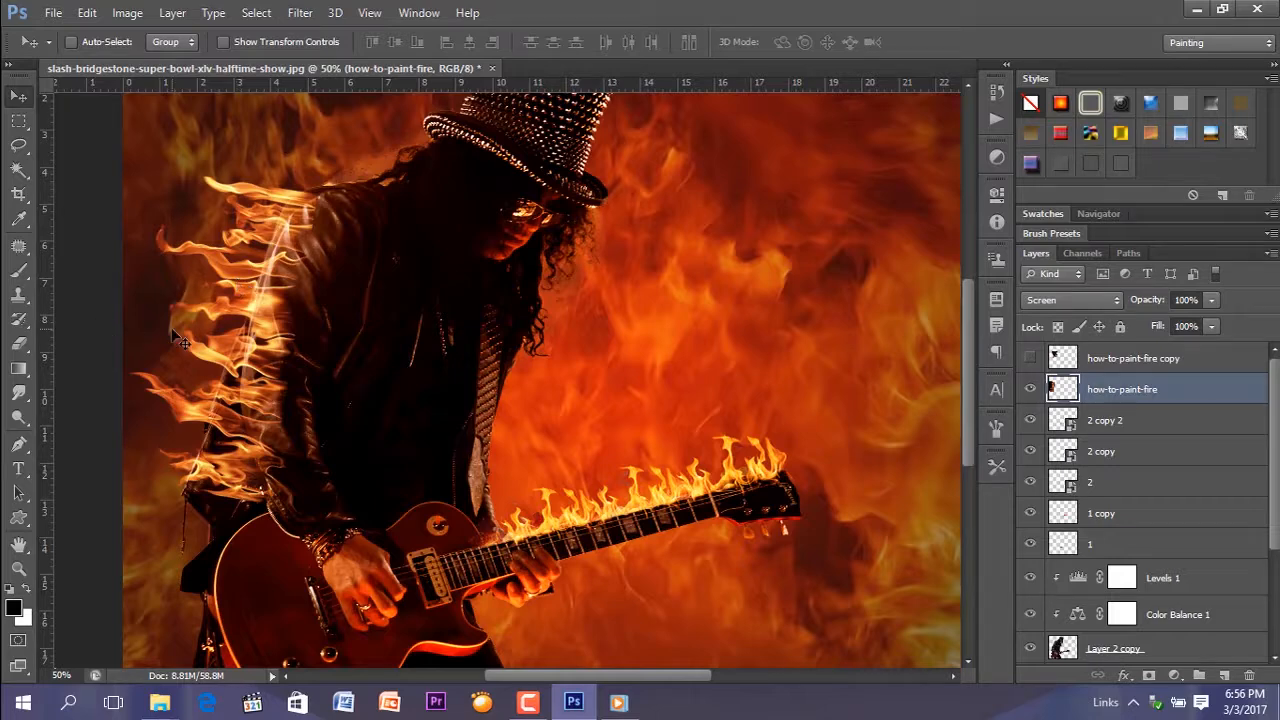
Step: Erase the uppermost flames around the jacket's shoulder using a soft round eraser with 0% hardness, enlarged to 700 px
key("e")
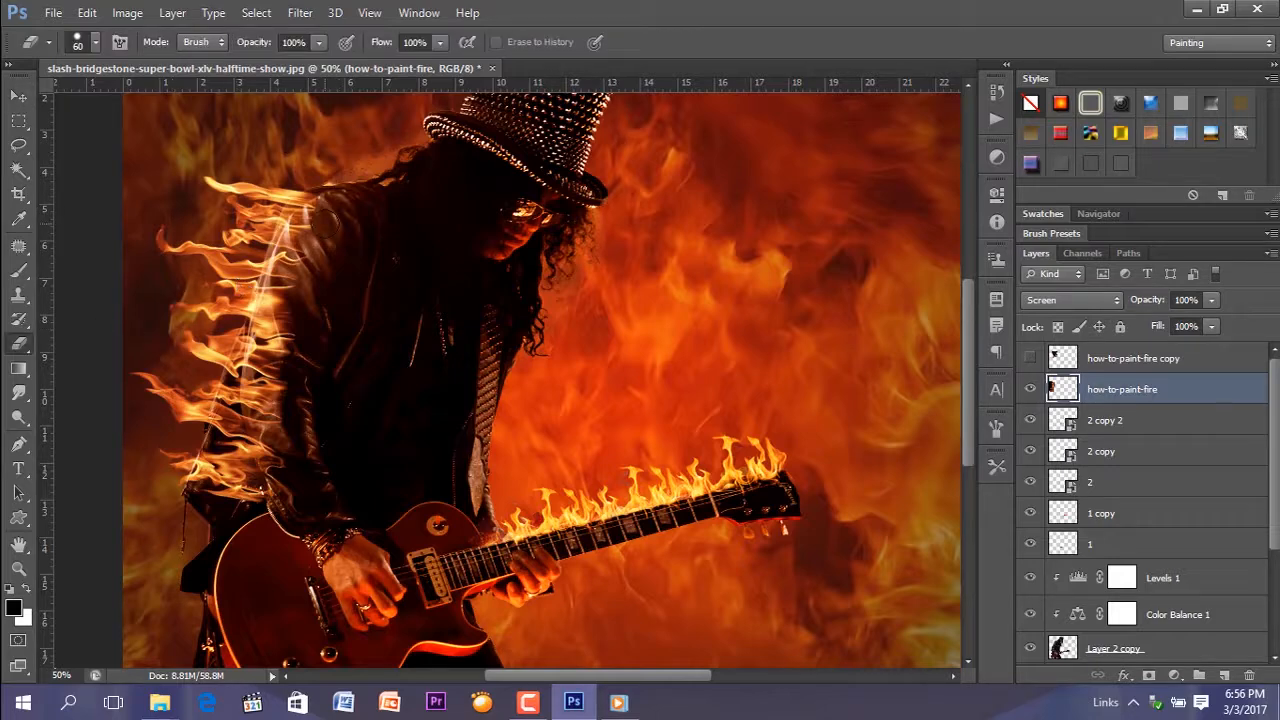
right_click(330, 222)
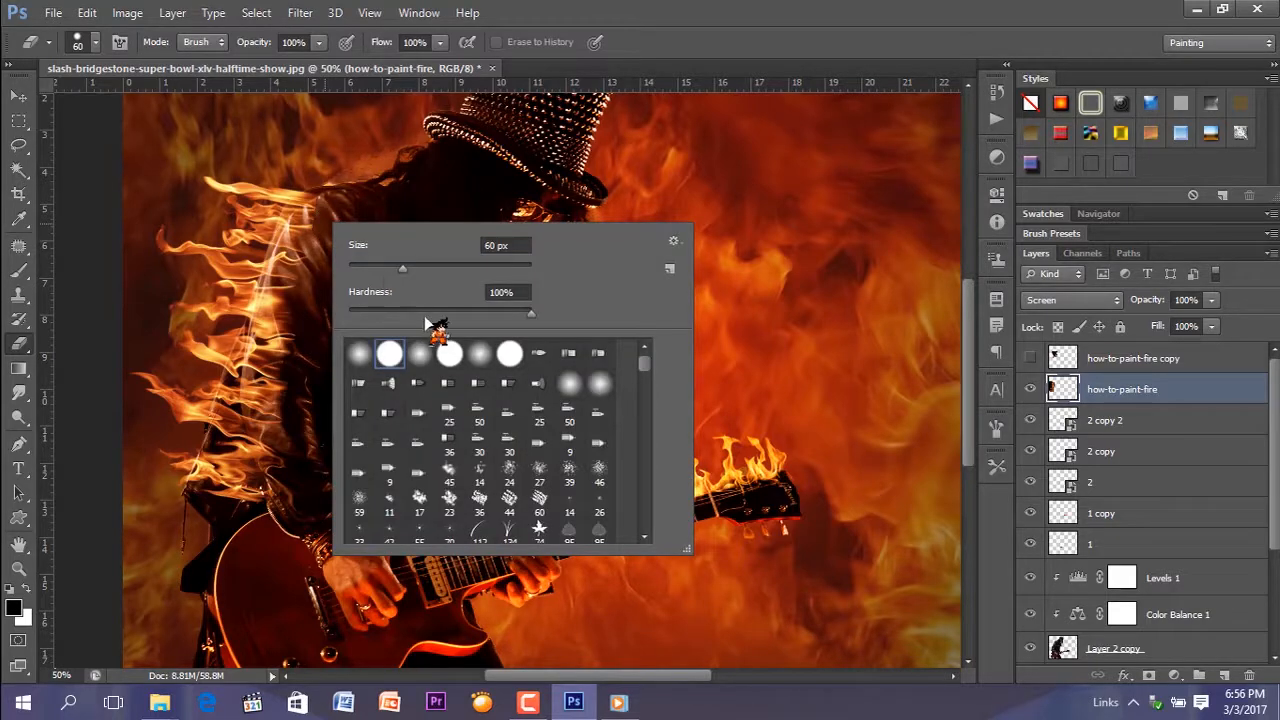
left_click(417, 353)
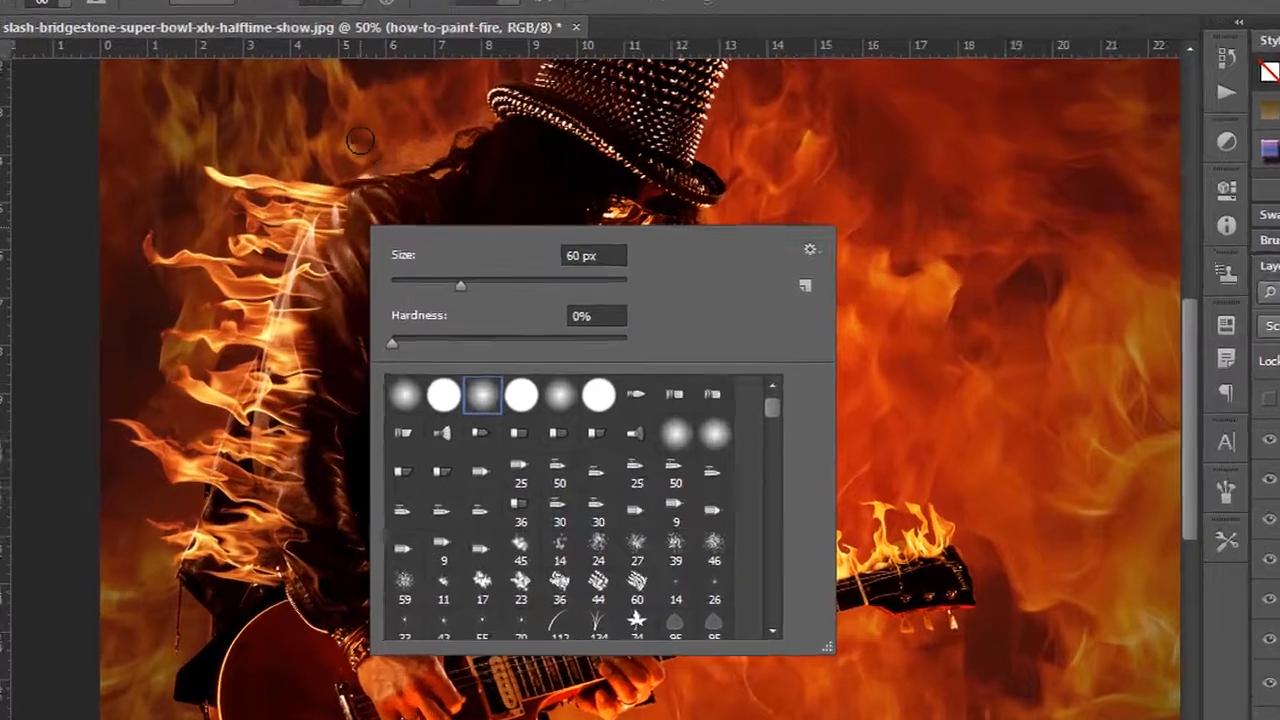
left_click(325, 157)
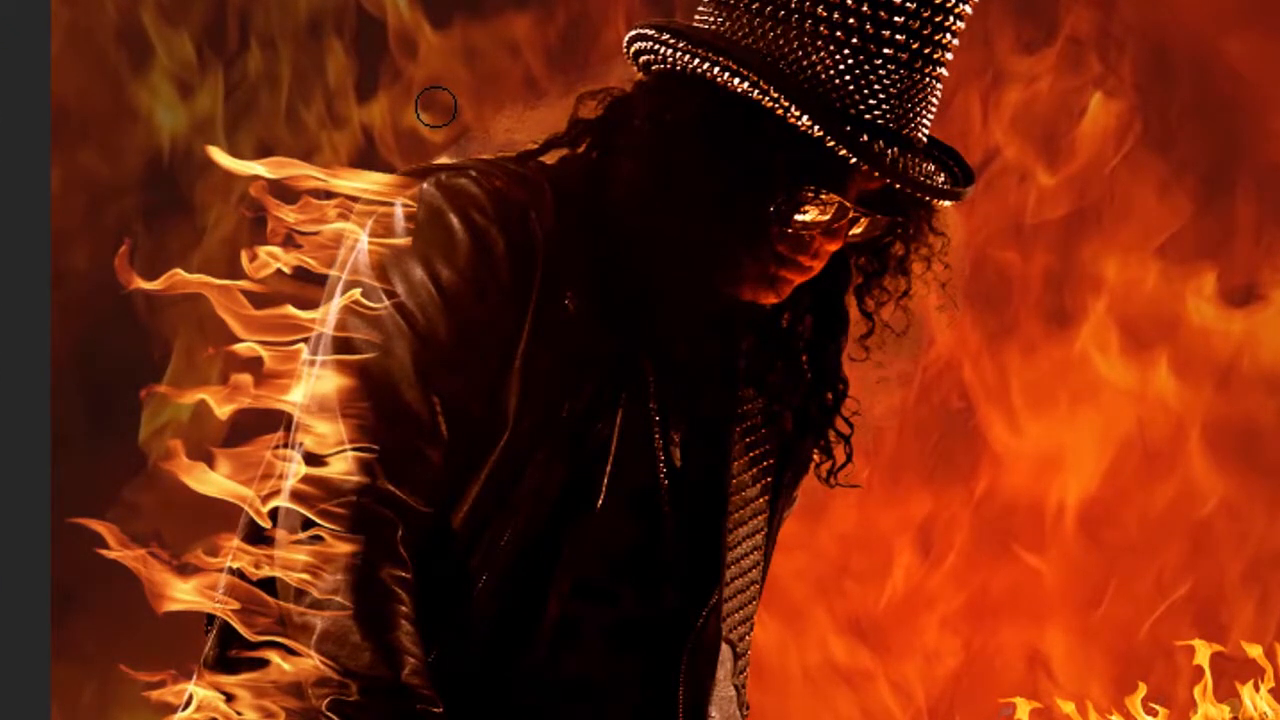
key("bracketright")
key("bracketright")
key("bracketright")
key("bracketright")
key("bracketright")
key("bracketright")
key("bracketright")
key("bracketright")
key("bracketright")
key("bracketright")
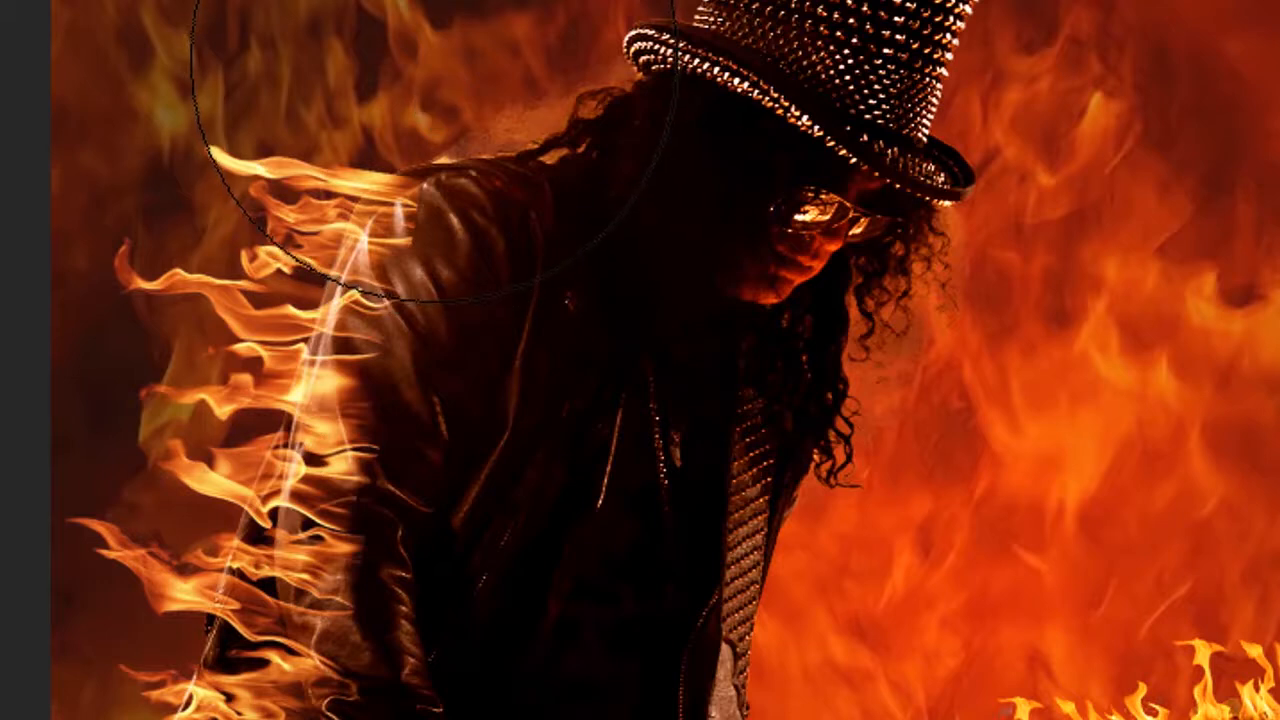
left_click(435, 59)
left_click(422, 40)
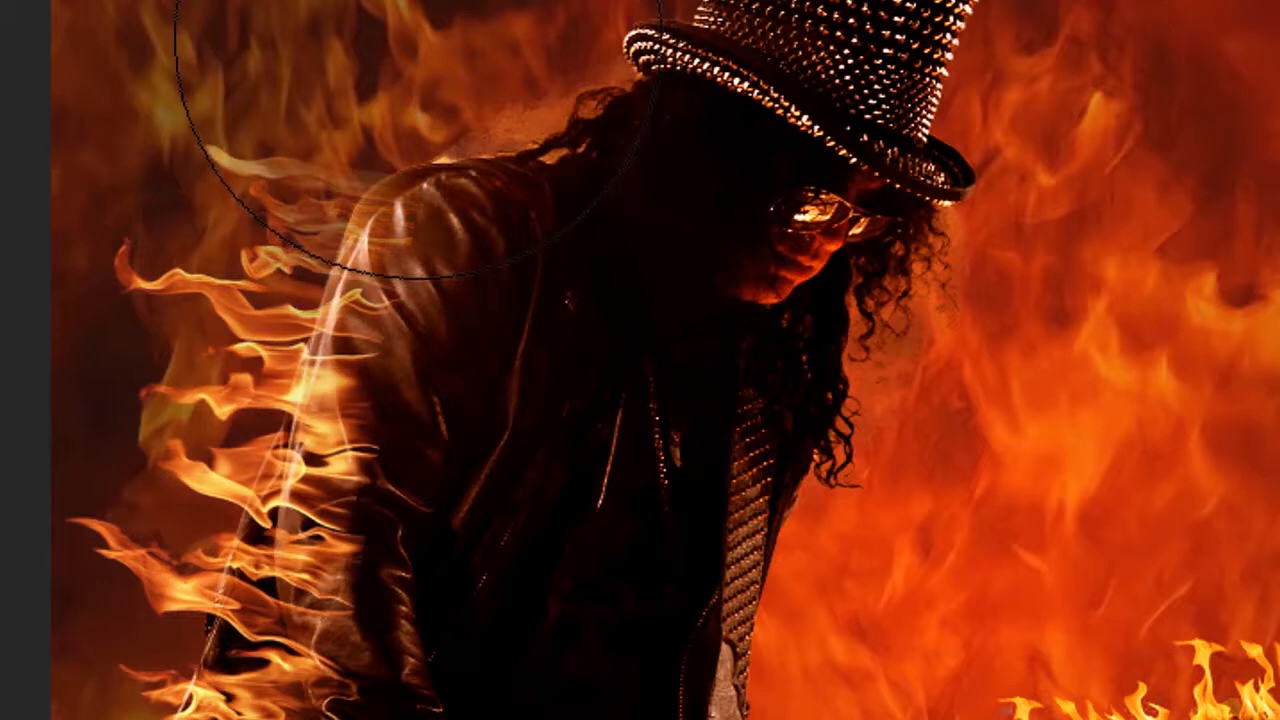
left_click(418, 35)
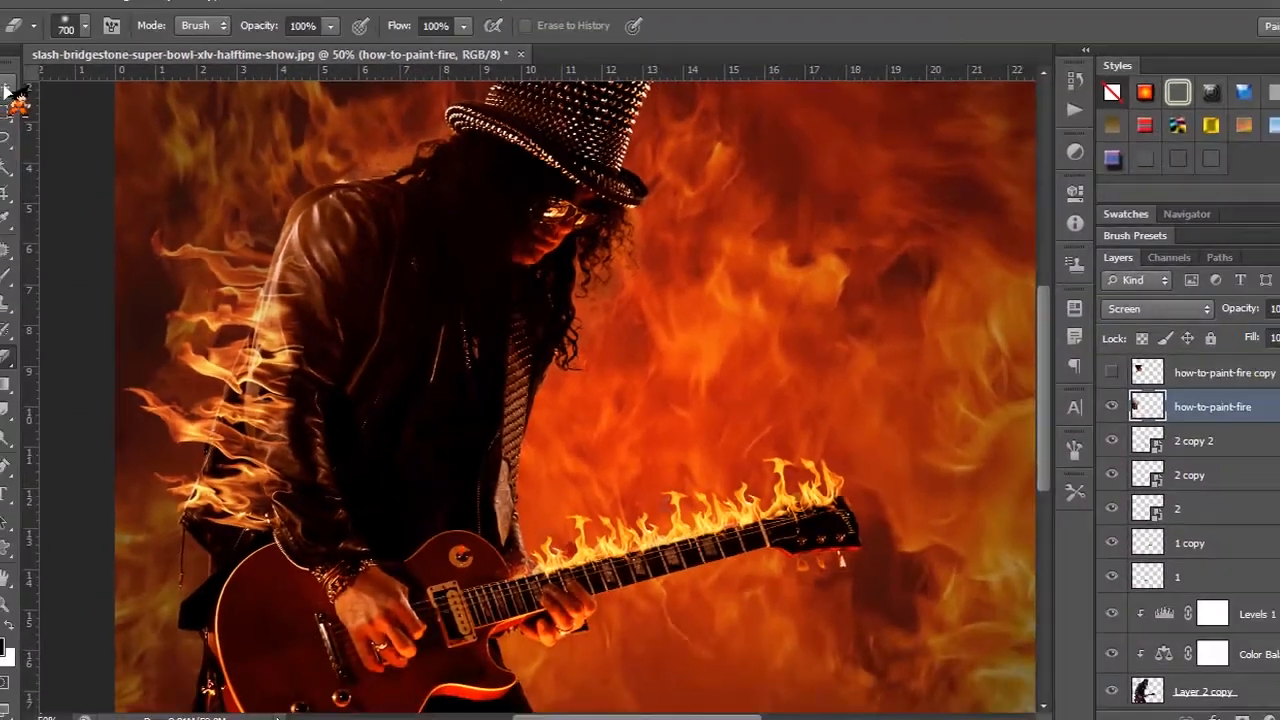
left_click(9, 92)
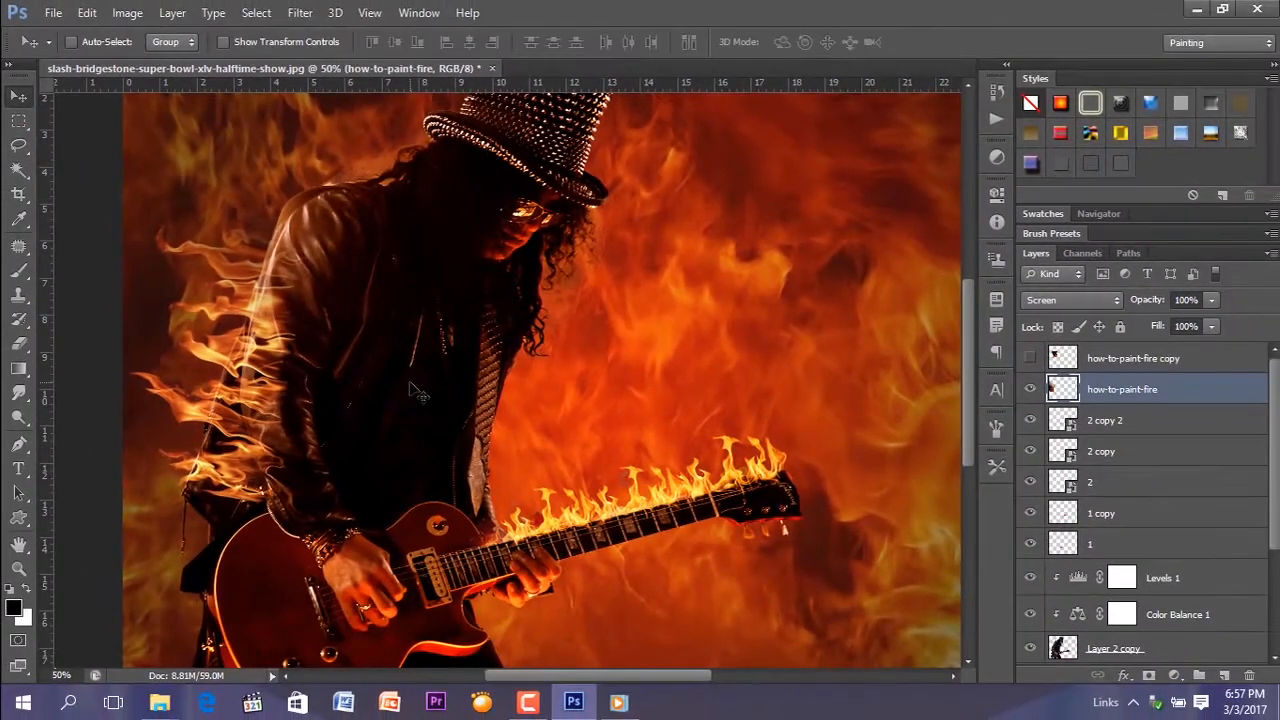
Step: Show the how-to-paint-fire copy layer and move its flames up above the guitarist's shoulder
left_click(1030, 358)
left_click(1133, 358)
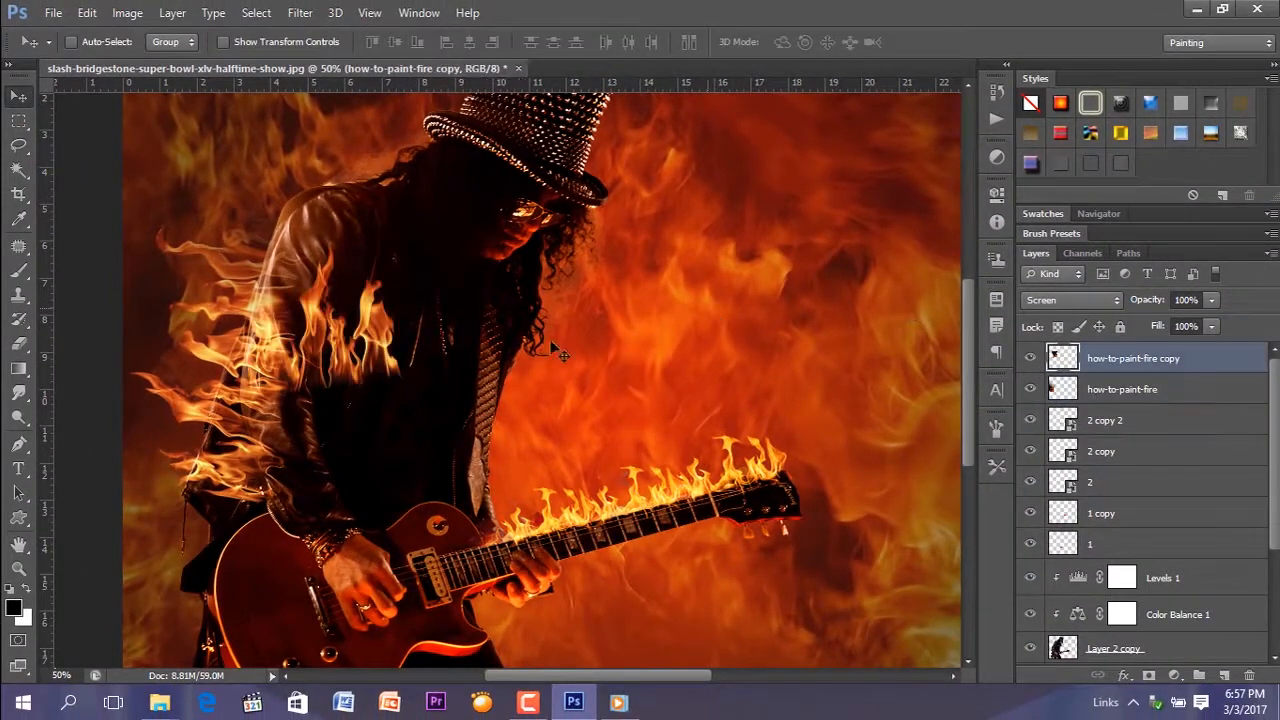
left_click_drag(430, 318, 430, 200)
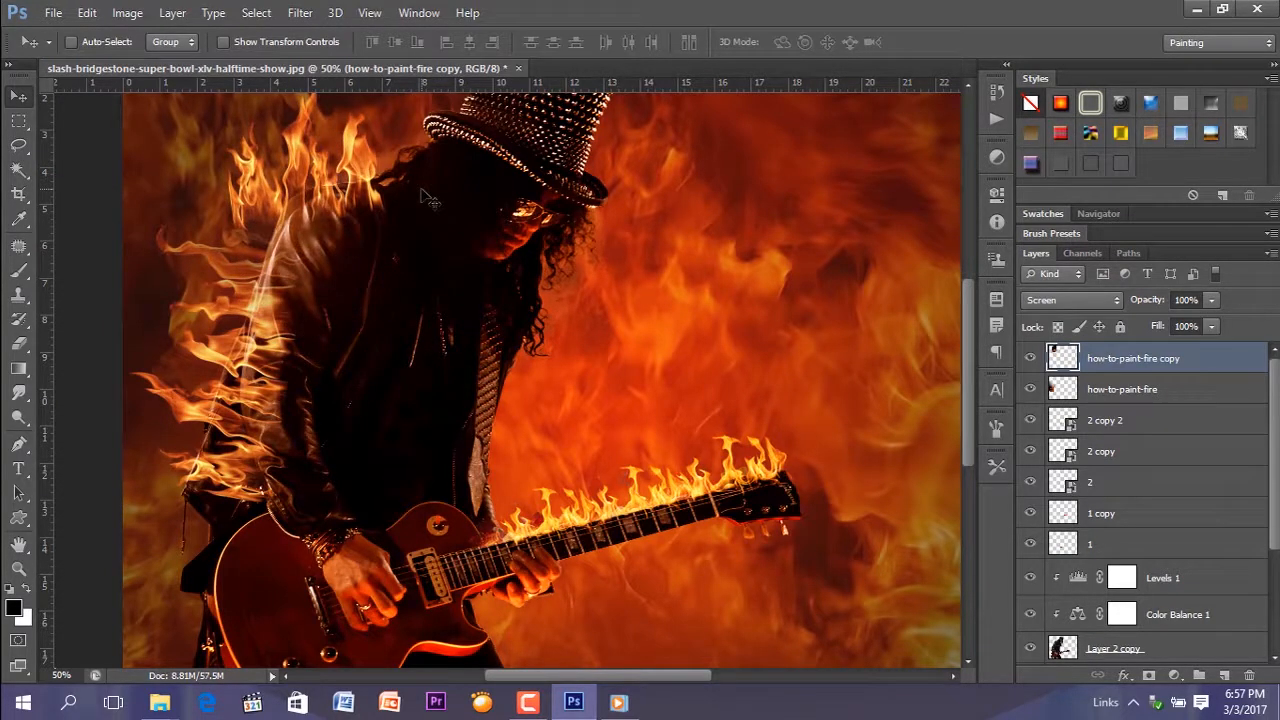
Step: Scale the how-to-paint-fire copy flames to about 124% and rotate them to -24.31° along the slope of the shoulder
key("ctrl+t")
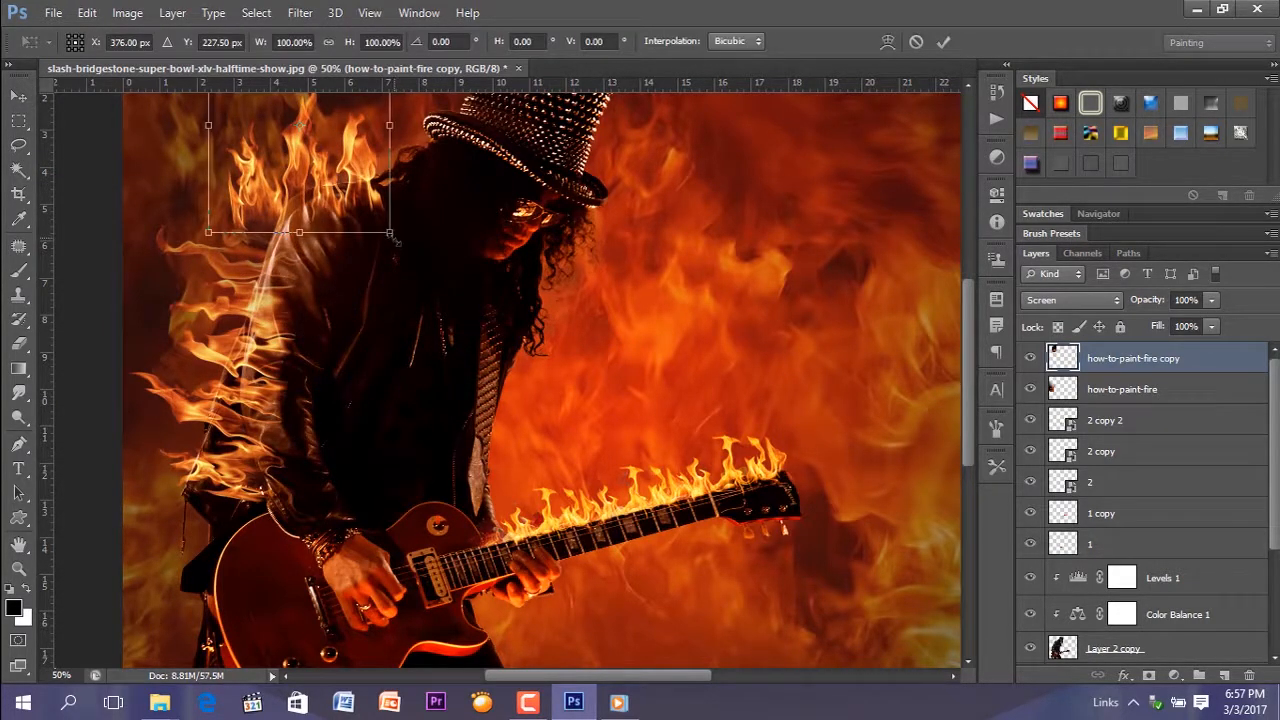
left_click_drag(397, 241, 440, 293)
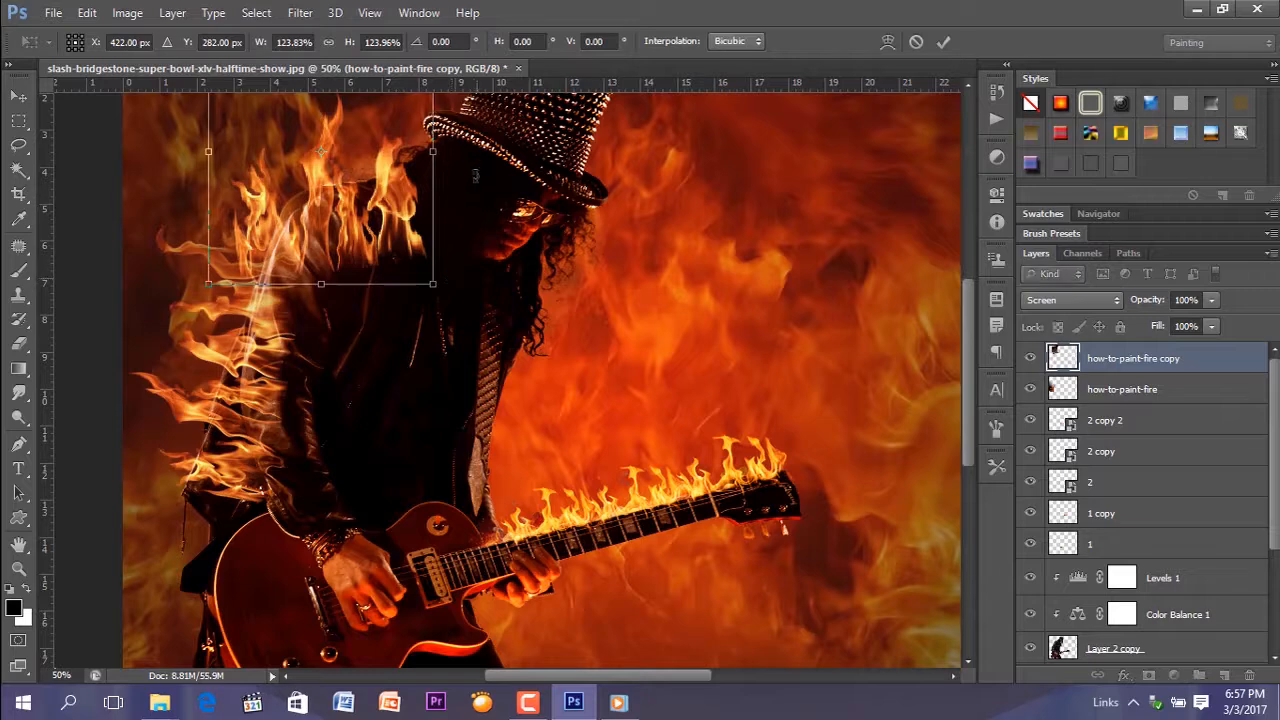
left_click_drag(476, 176, 476, 128)
left_click_drag(394, 184, 372, 127)
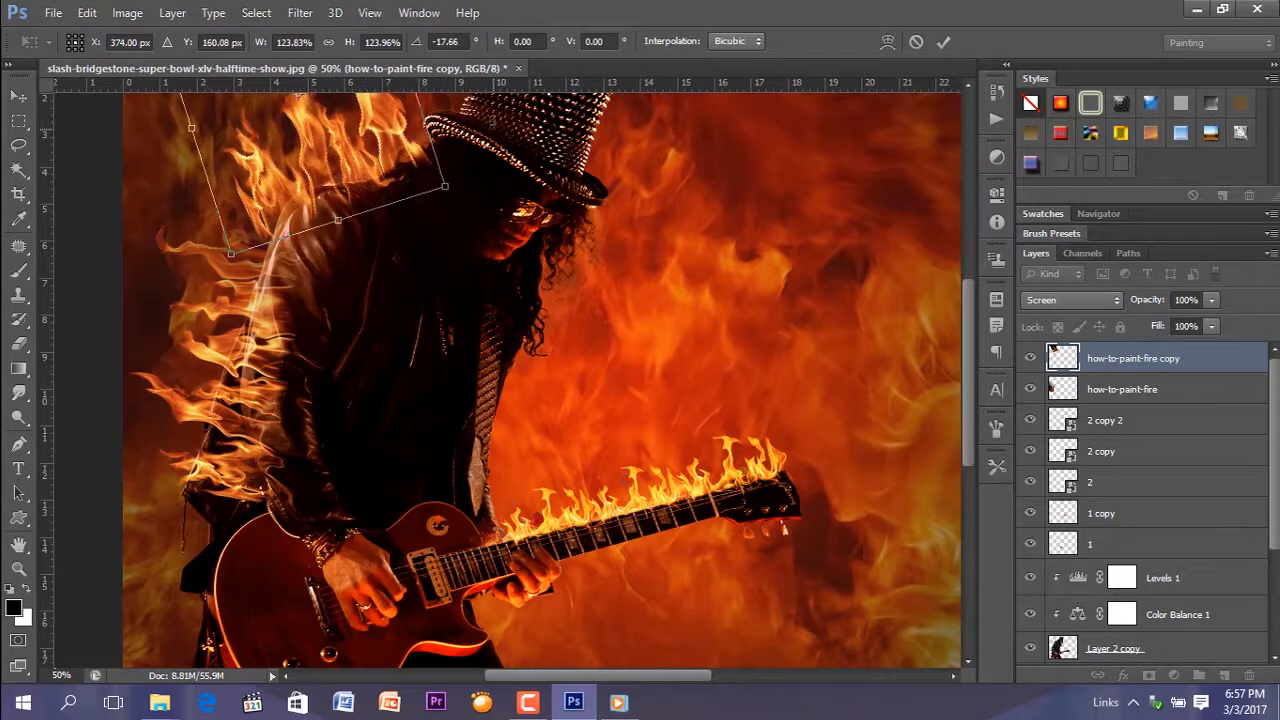
left_click_drag(494, 124, 493, 101)
left_click_drag(378, 185, 367, 201)
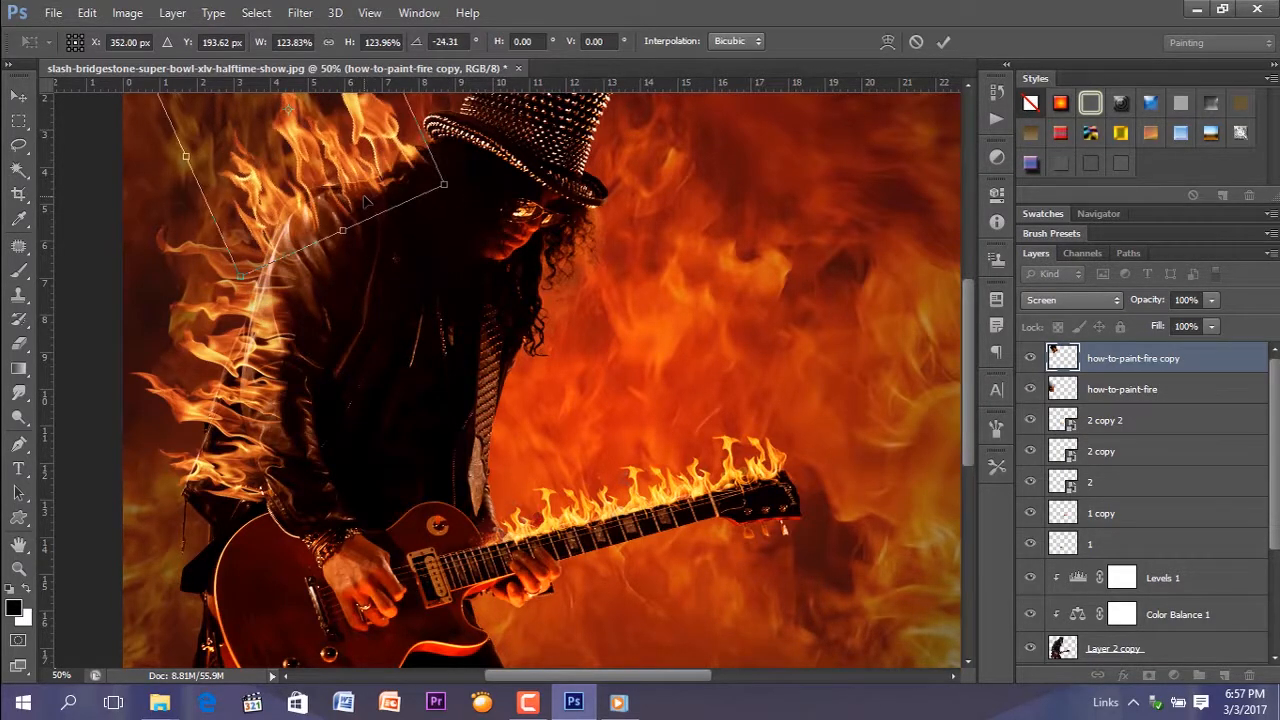
Step: Rotate the shoulder flames to -27.29°, fit them along the upper back up to the hat brim, and apply the transform
scroll(366, 202, "down", 2)
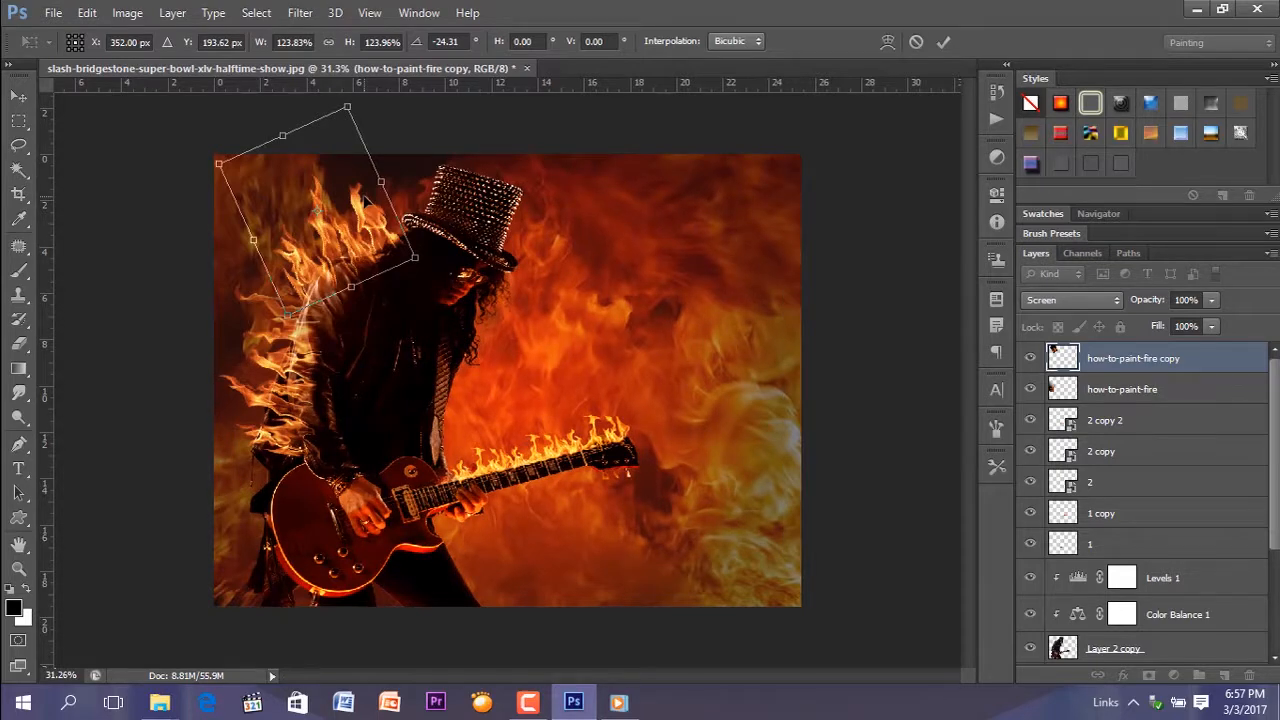
scroll(367, 201, "up", 2)
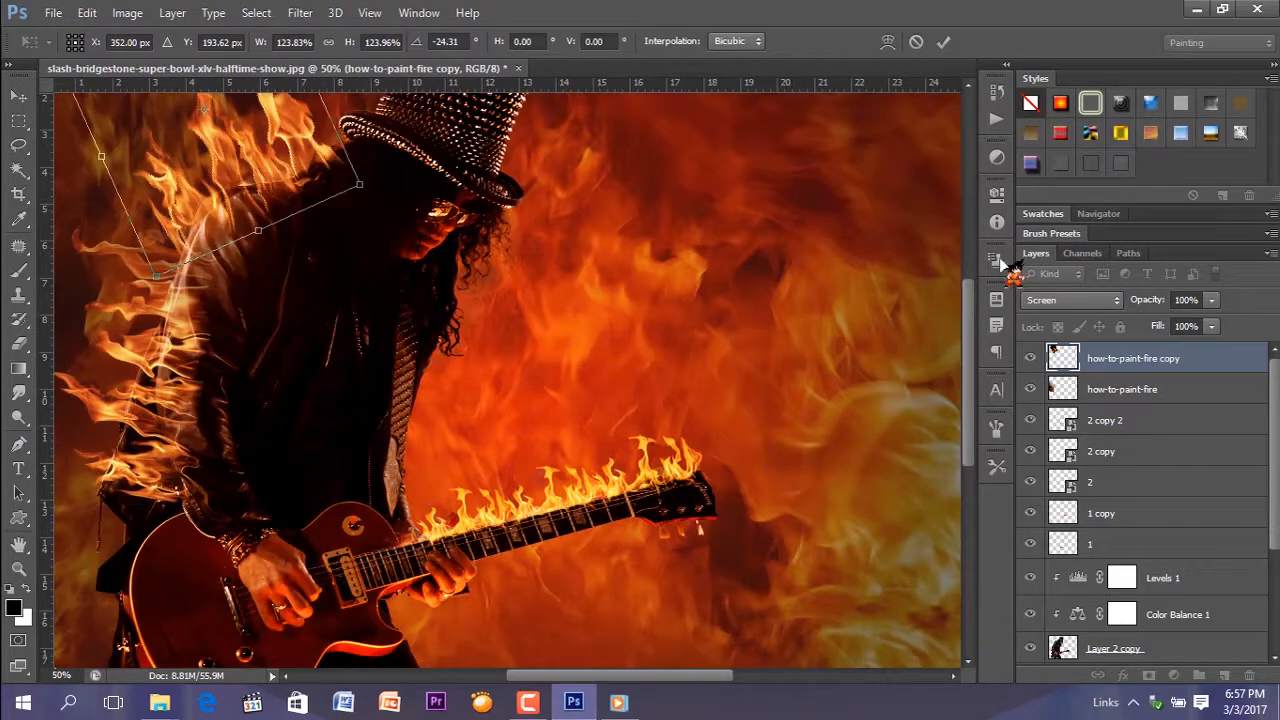
scroll(970, 280, "up", 3)
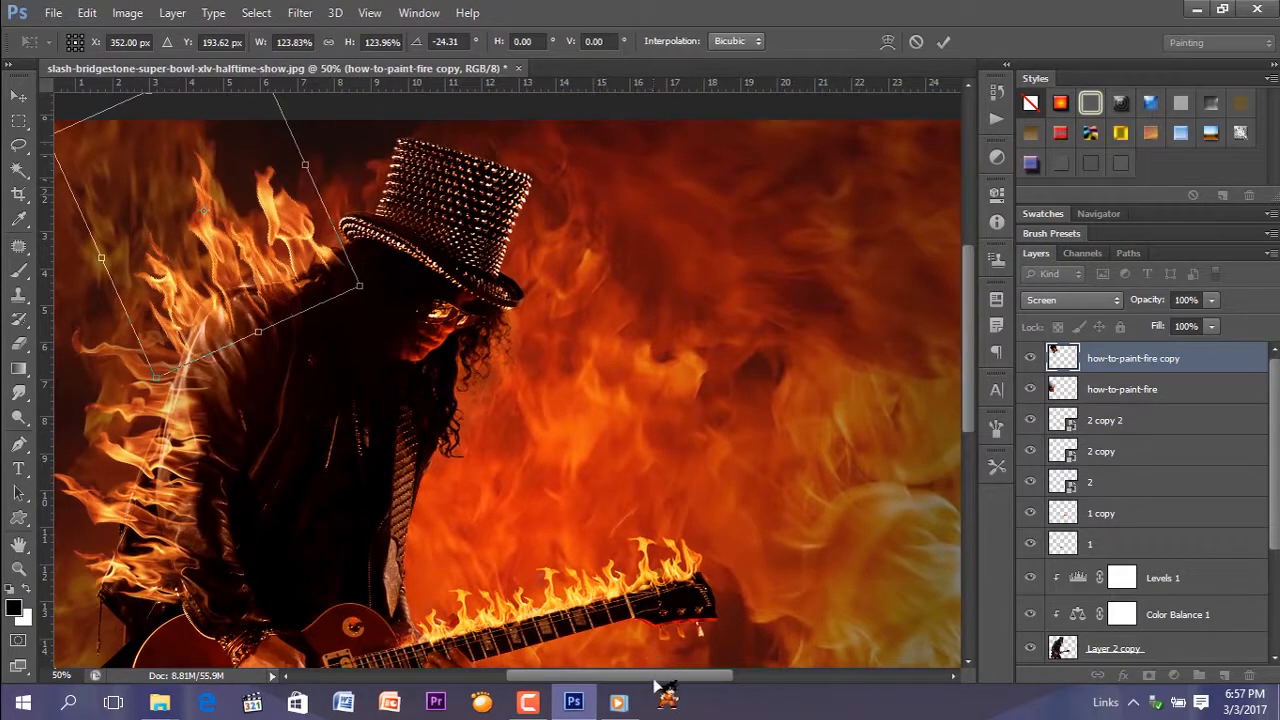
left_click_drag(655, 680, 637, 677)
left_click_drag(371, 255, 370, 248)
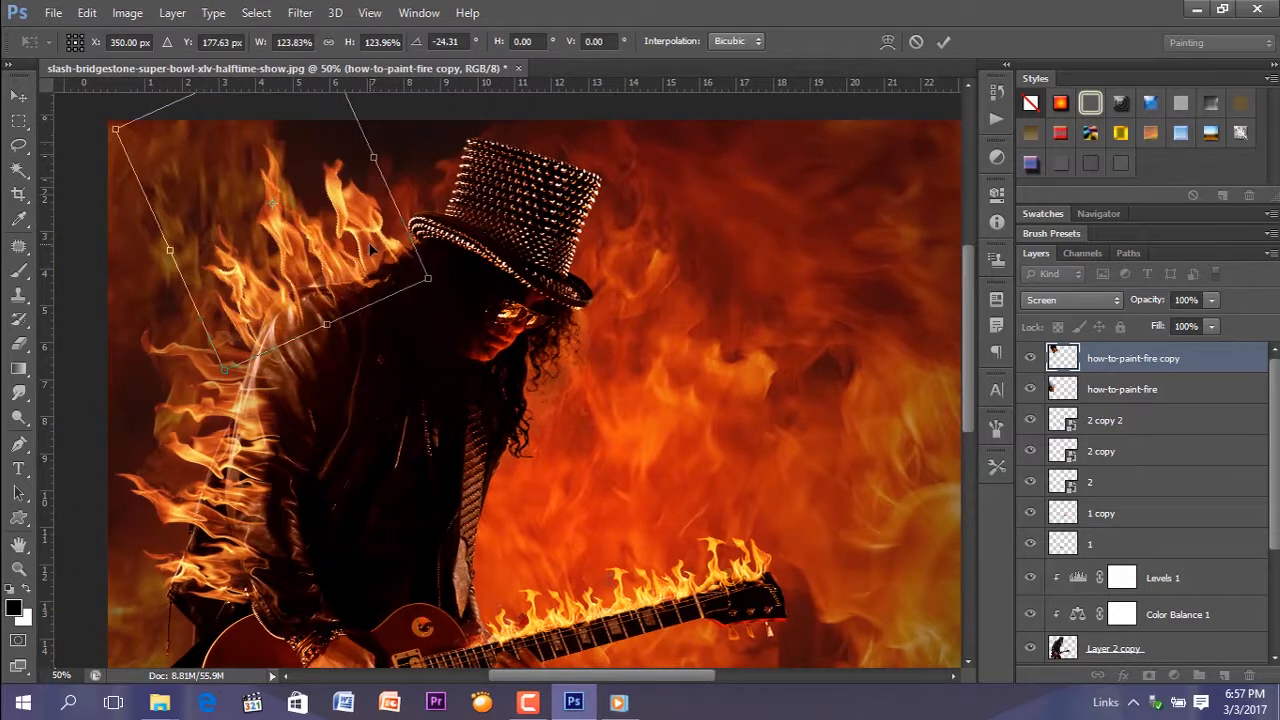
left_click_drag(505, 189, 495, 175)
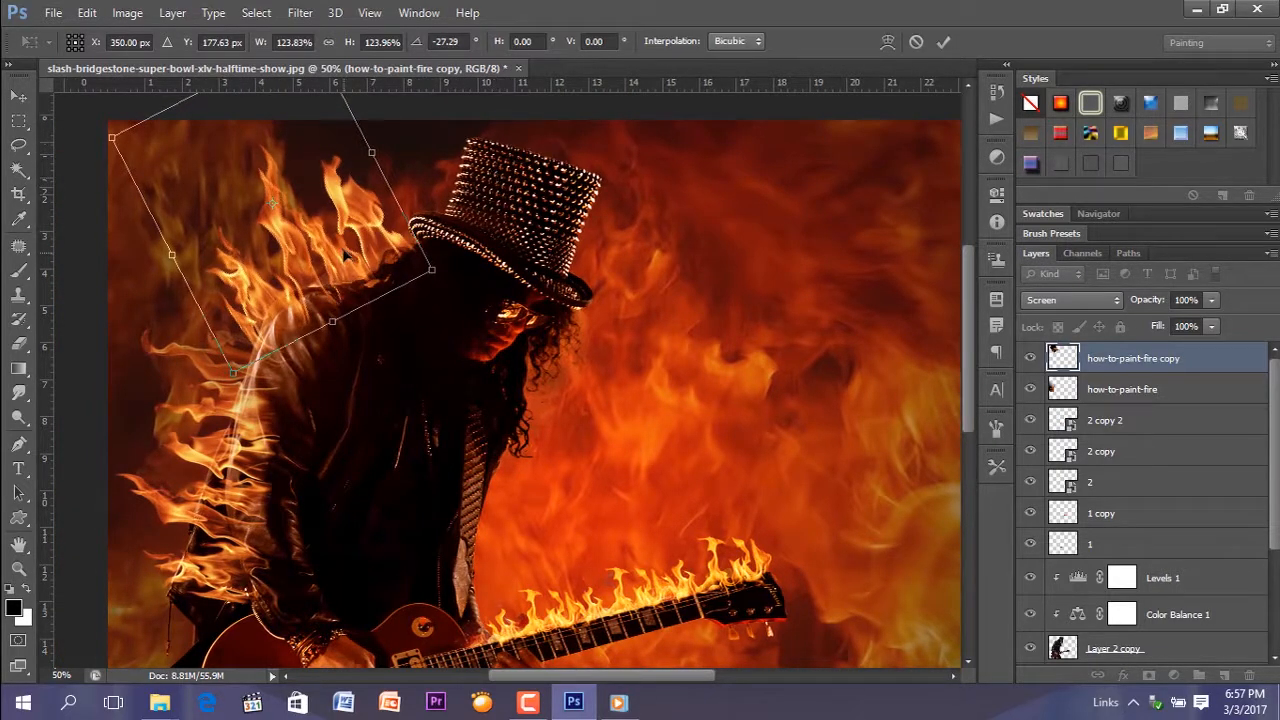
left_click_drag(345, 255, 377, 241)
key("Return")
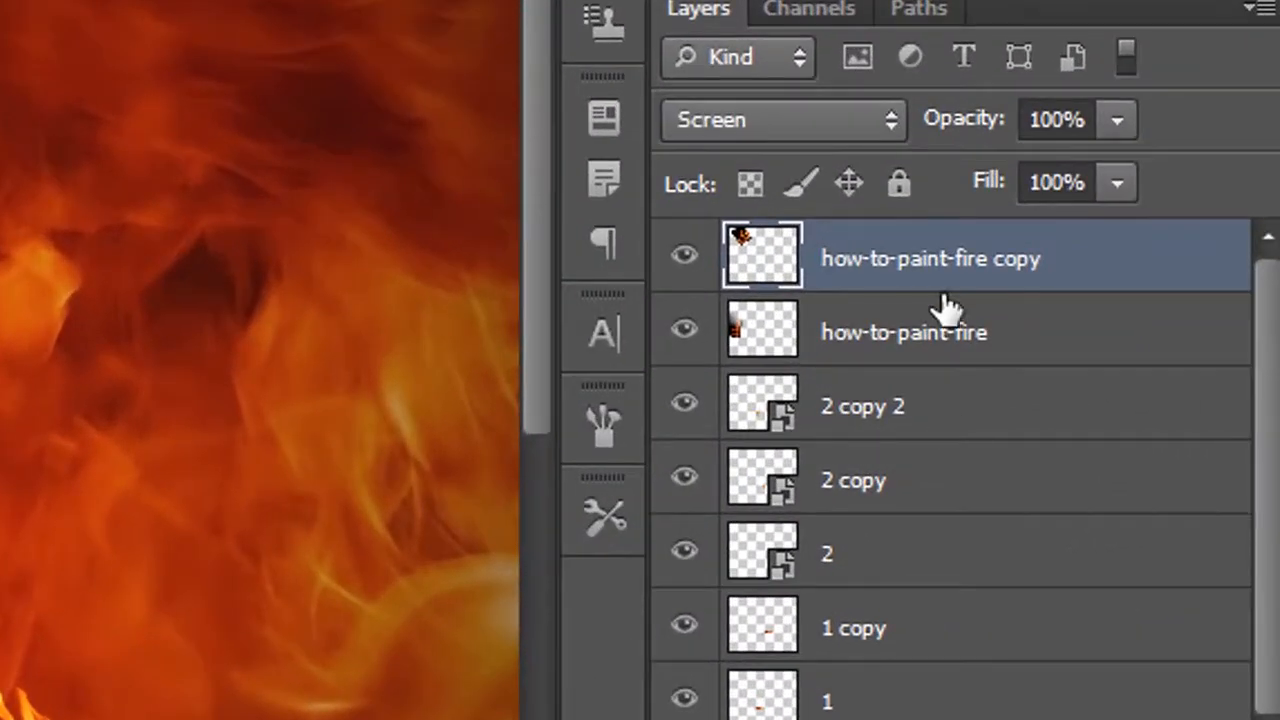
Step: Duplicate the how-to-paint-fire layer and set the duplicate's opacity to 20%
left_click(735, 340)
key("ctrl+j")
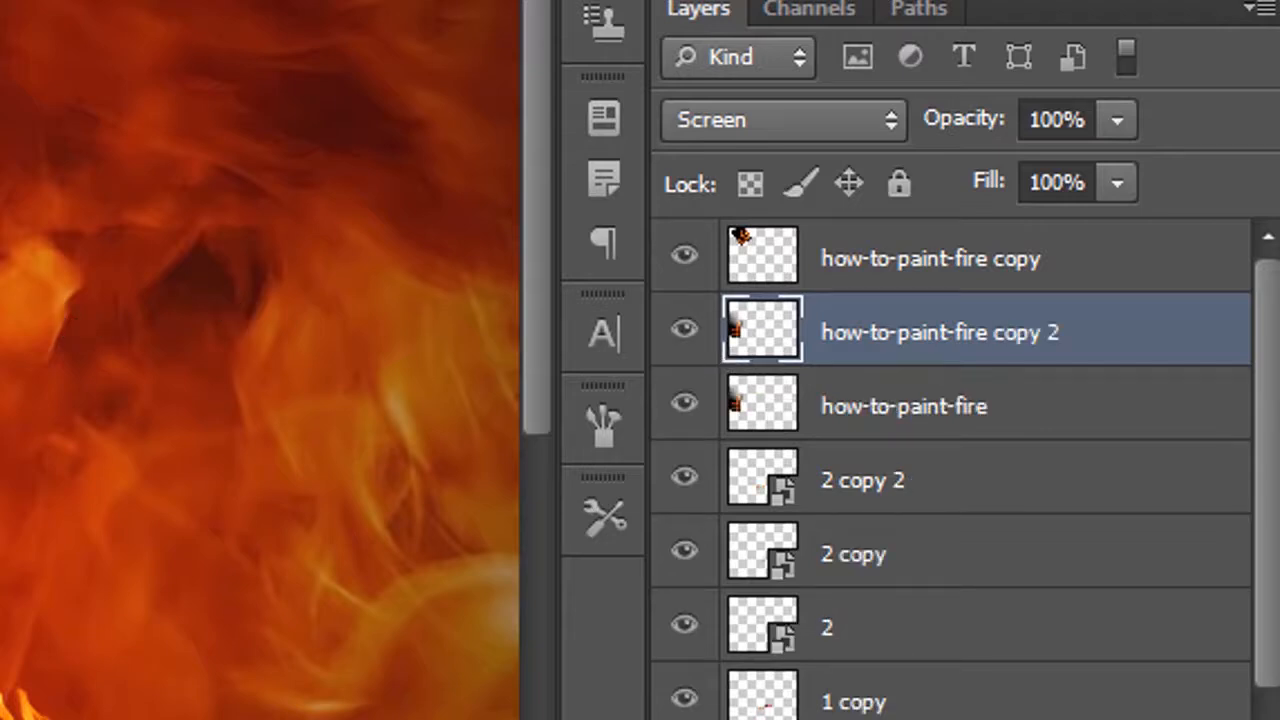
left_click(1117, 119)
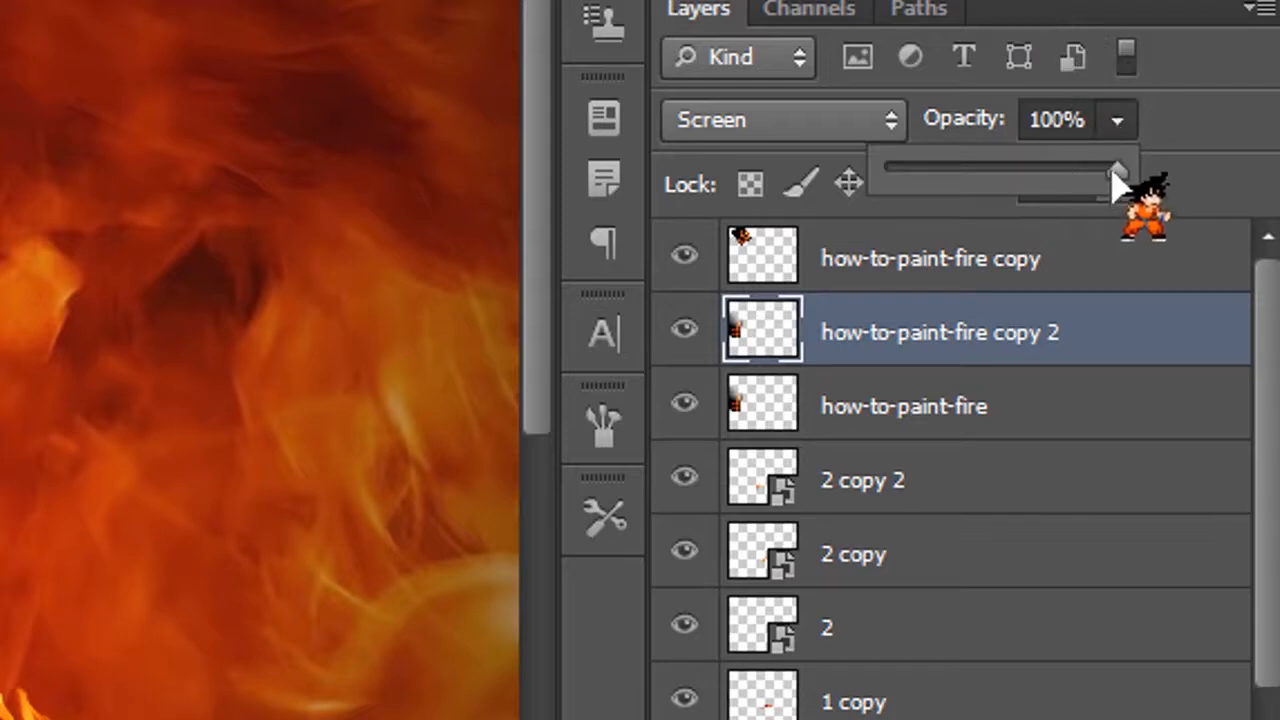
left_click_drag(1112, 170, 952, 178)
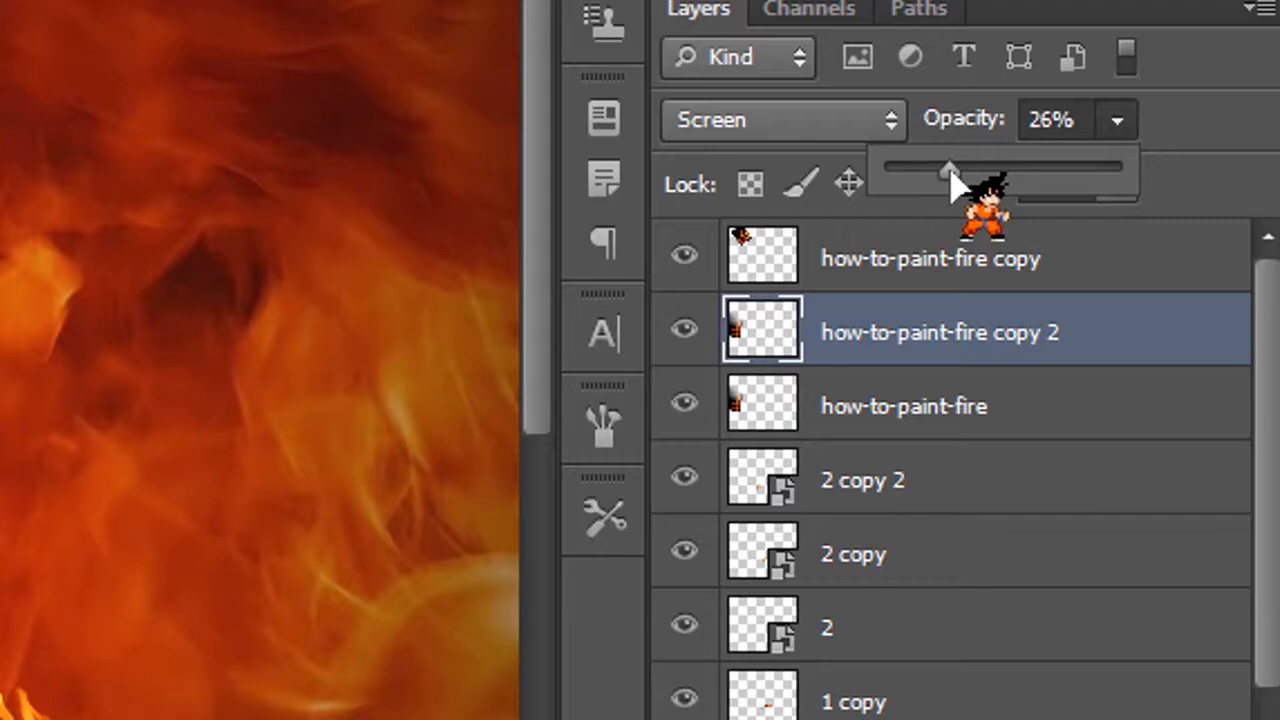
mouse_move(952, 172)
left_mouse_down()
mouse_move(935, 176)
mouse_move(937, 323)
left_mouse_up()
left_click(937, 286)
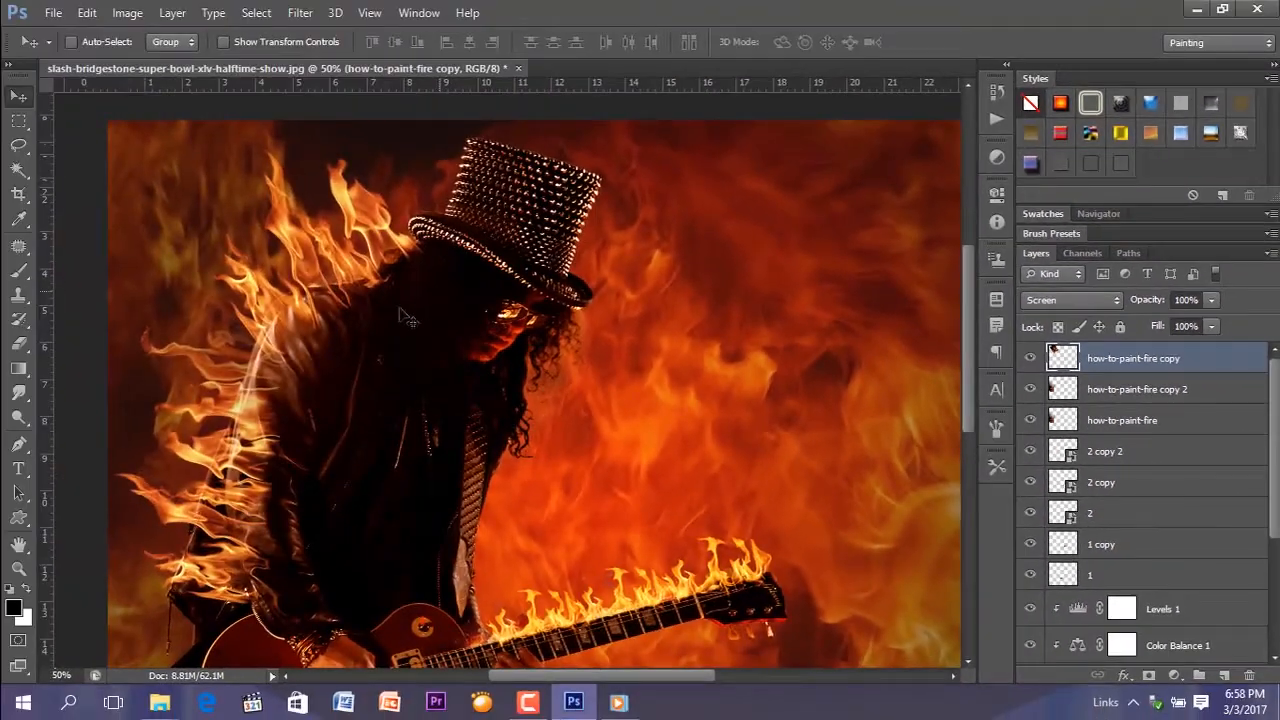
Step: Softly erase the flame edges over the jacket's shoulder and sleeve using a 150 px round eraser with 0% hardness
key("e")
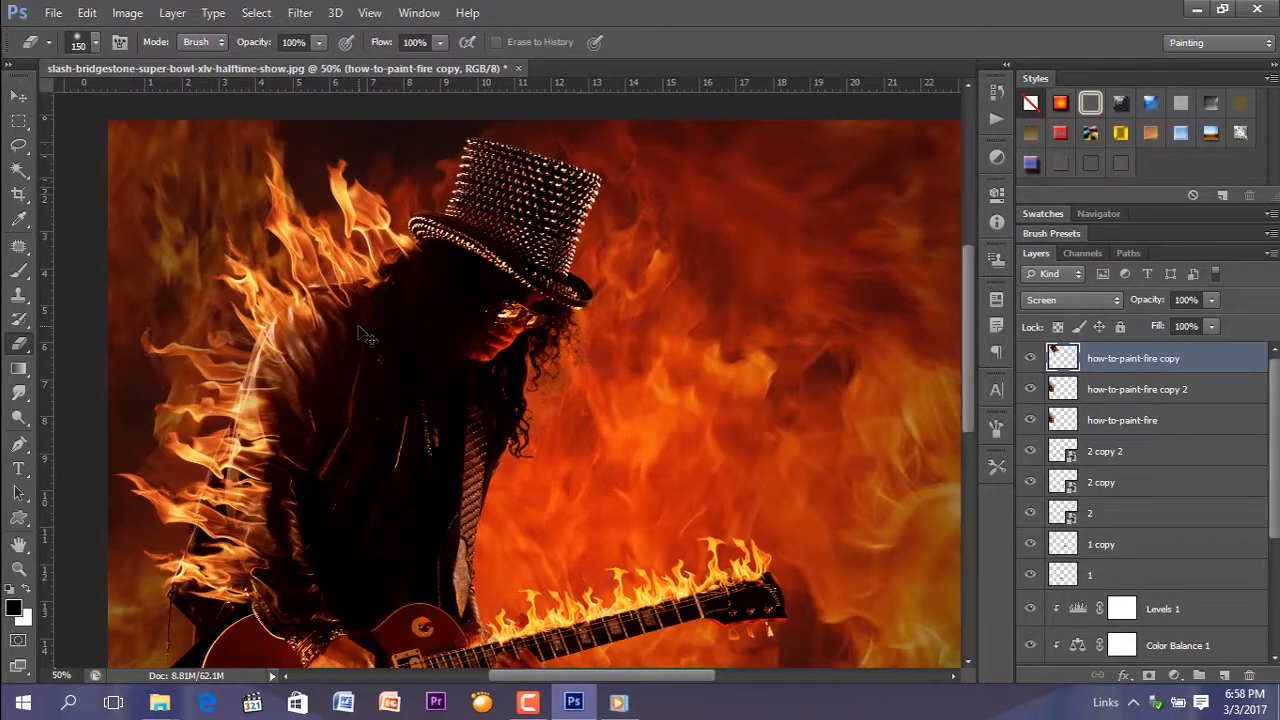
right_click(368, 338)
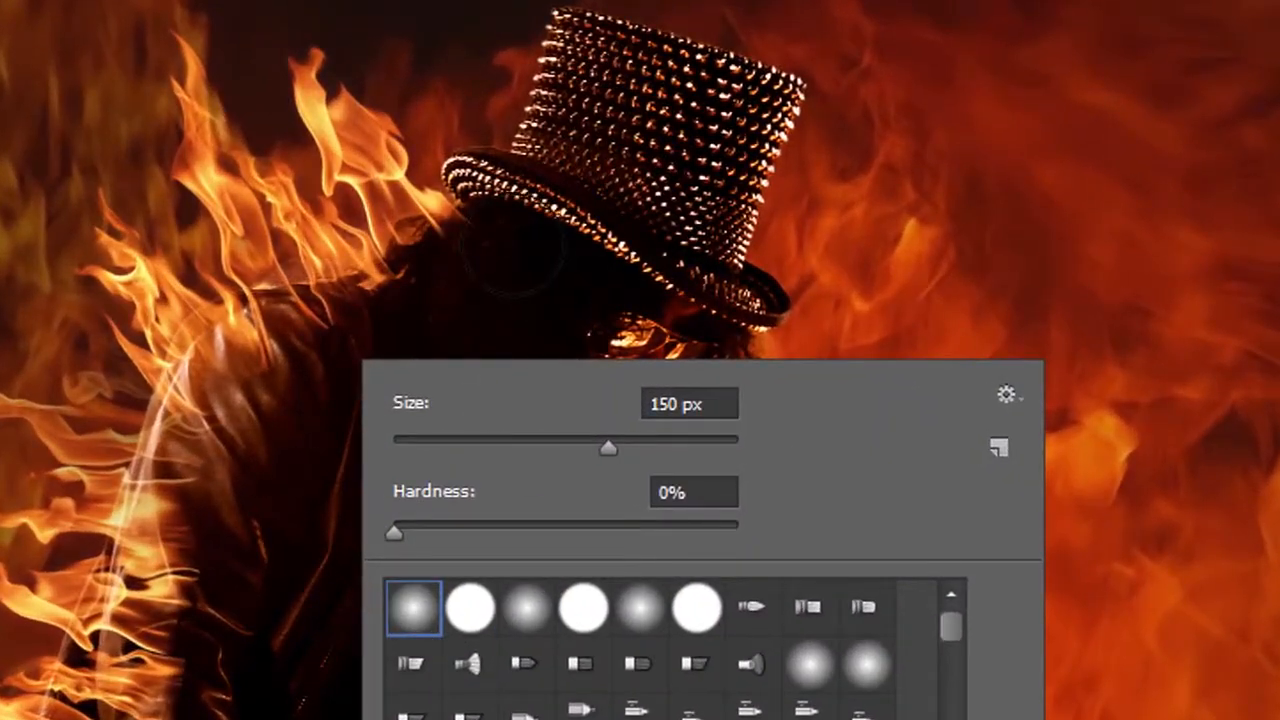
left_click_drag(513, 247, 476, 232)
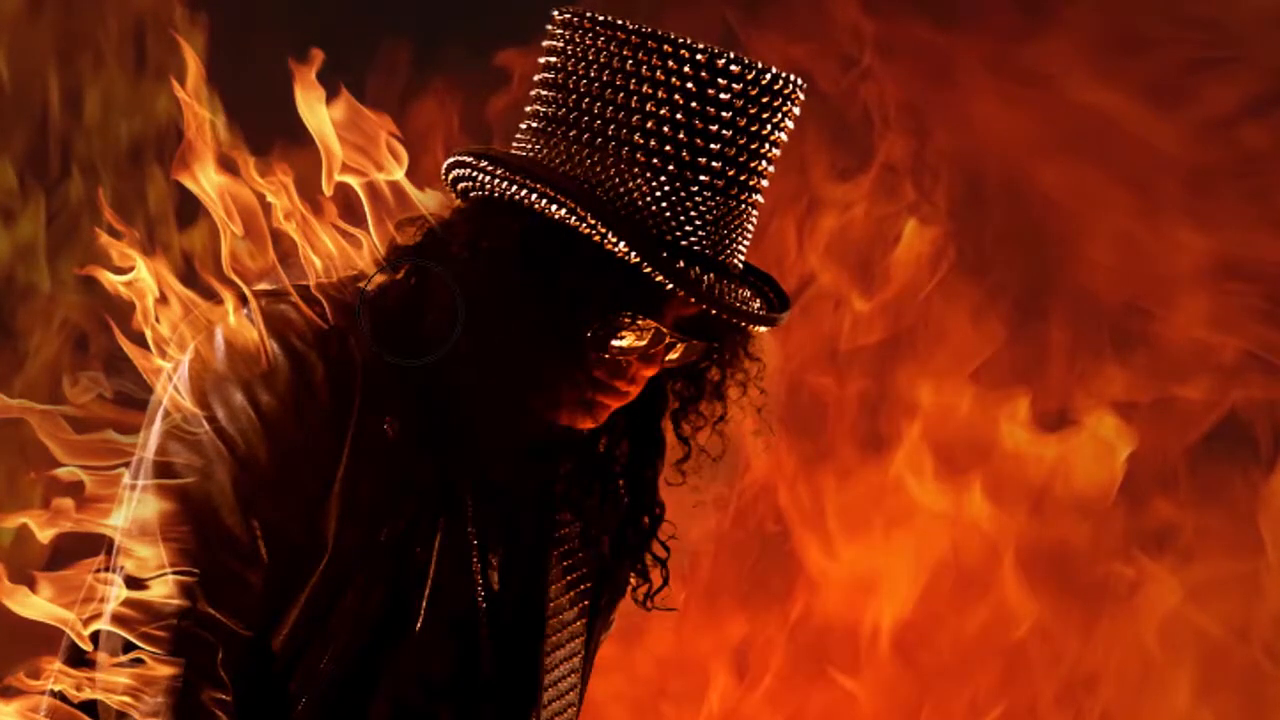
mouse_move(341, 343)
left_mouse_down()
mouse_move(300, 362)
mouse_move(205, 459)
mouse_move(197, 539)
left_mouse_up()
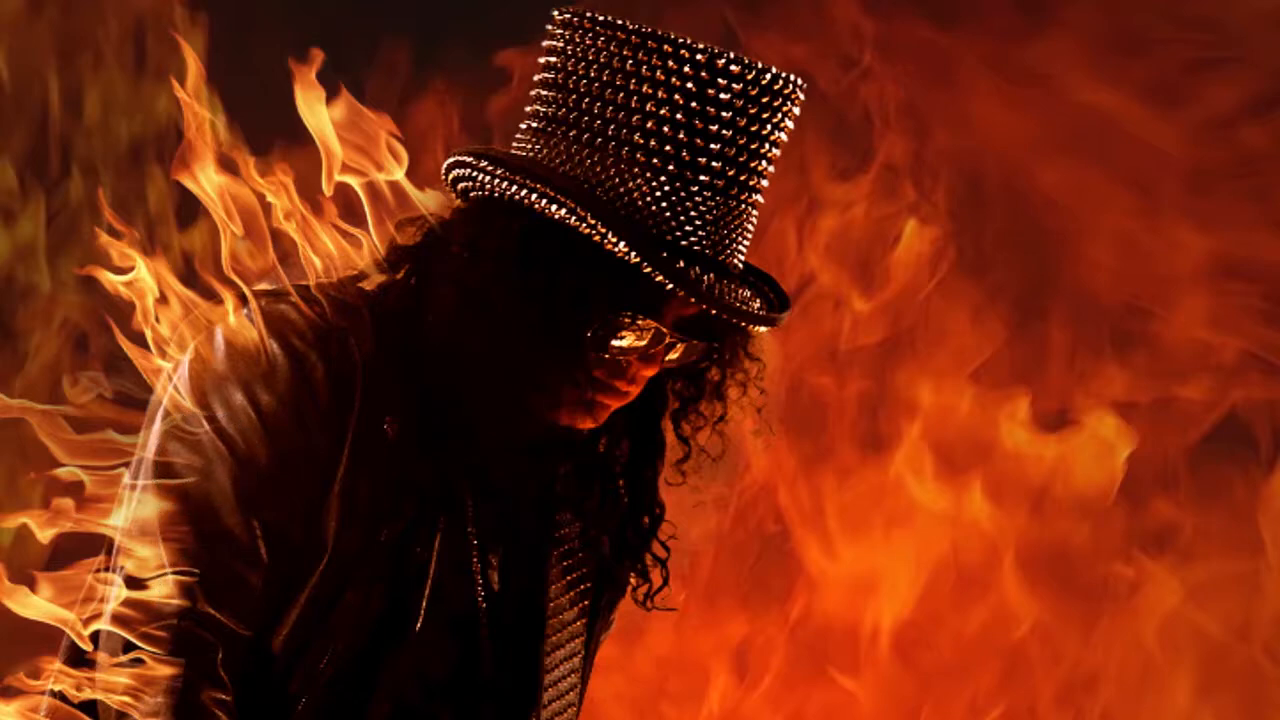
left_click_drag(223, 468, 289, 192)
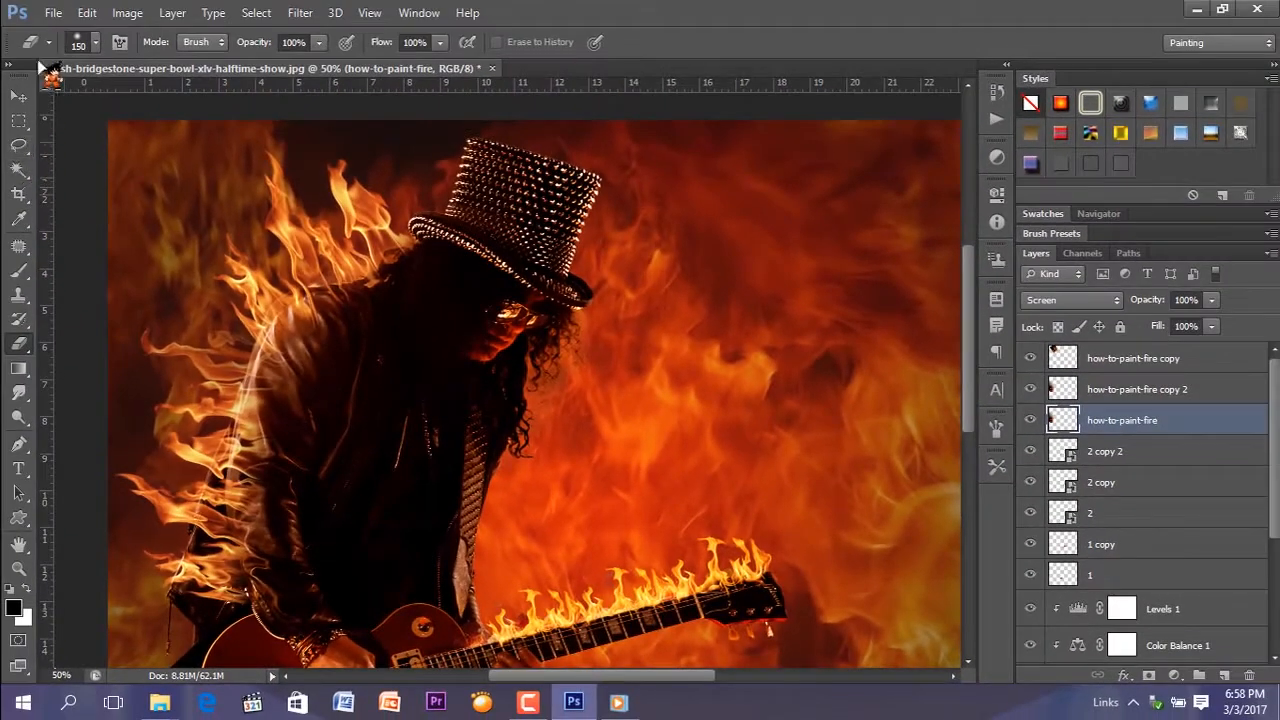
left_click(20, 96)
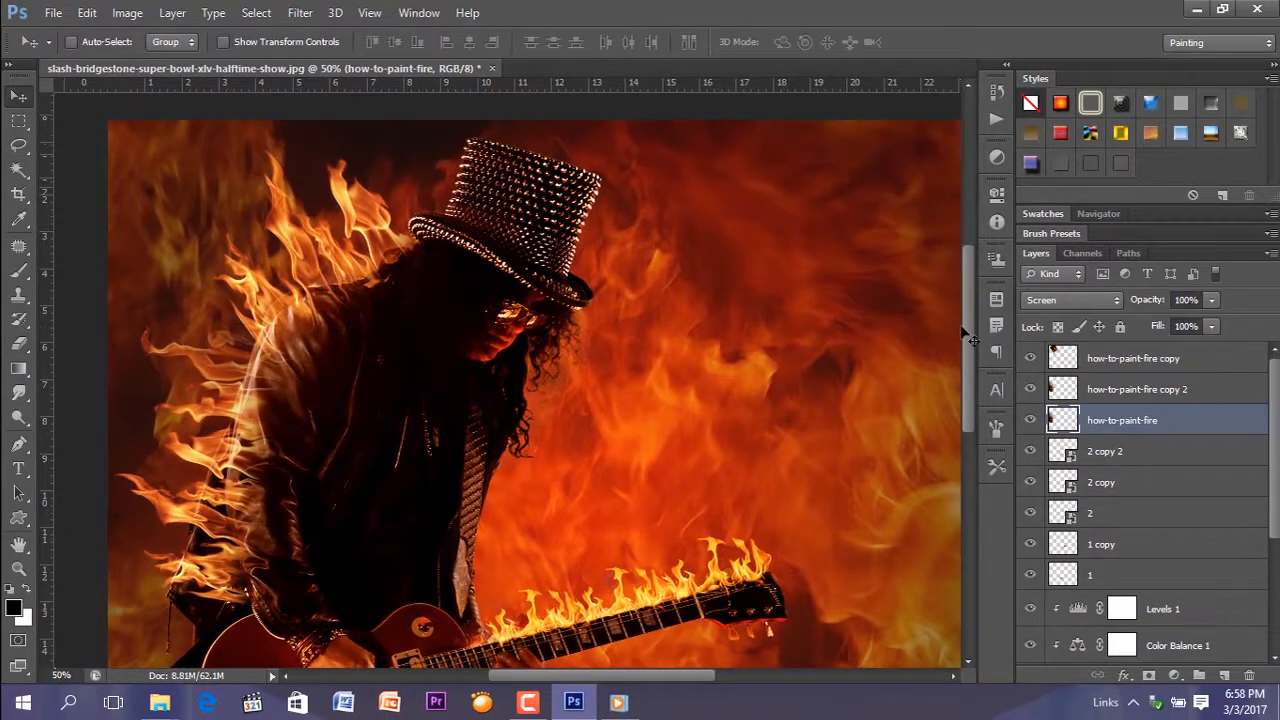
Step: Duplicate the how-to-paint-fire copy layer and move the new flames across onto the top hat
left_click(1135, 358)
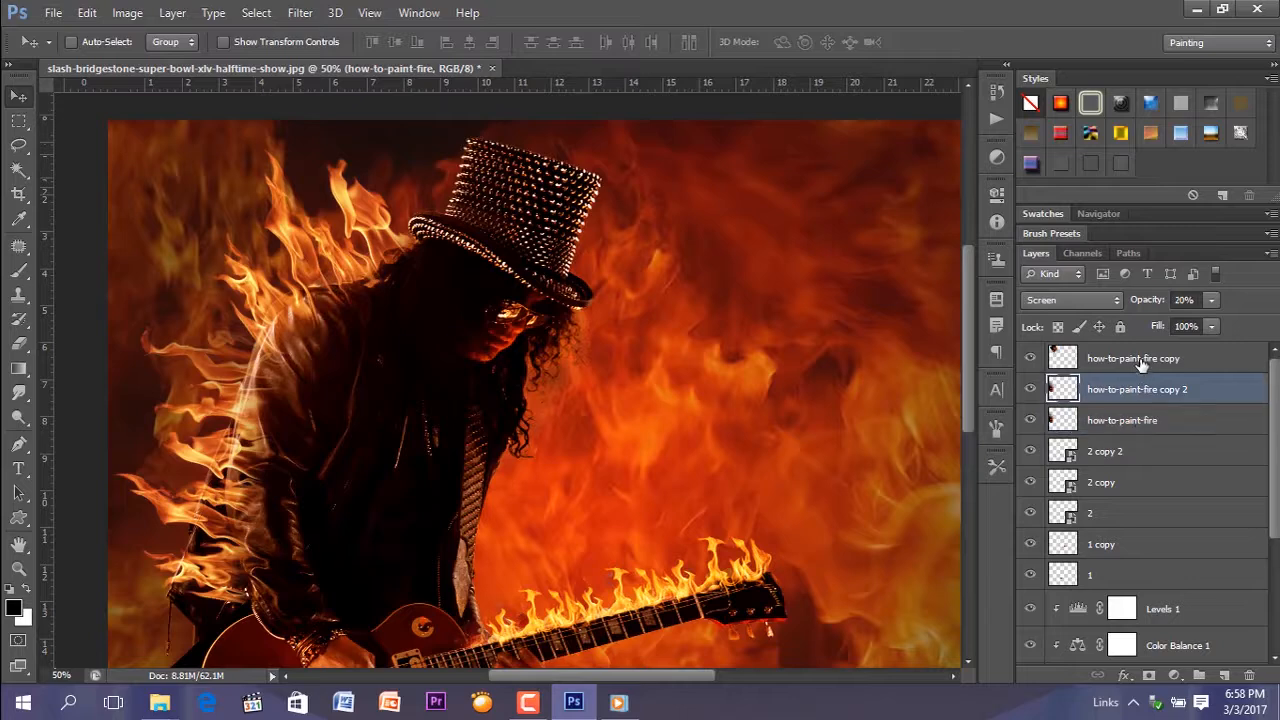
key("ctrl+j")
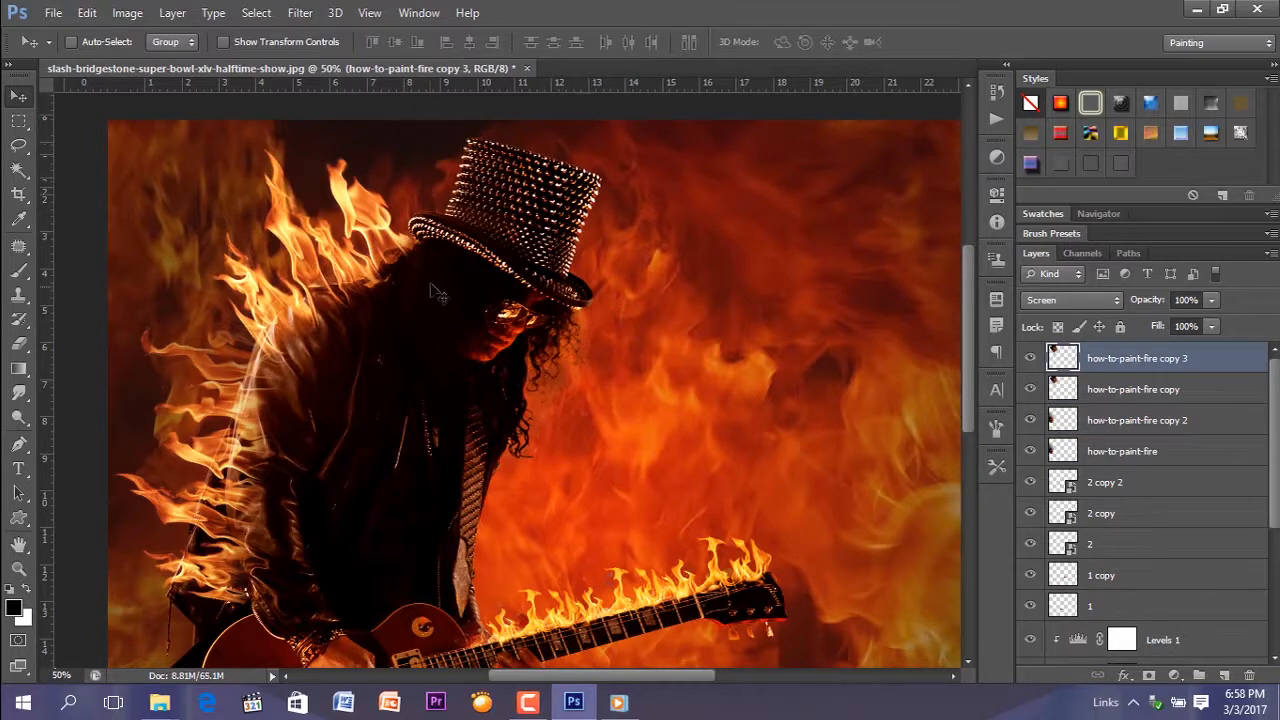
left_click_drag(424, 276, 697, 238)
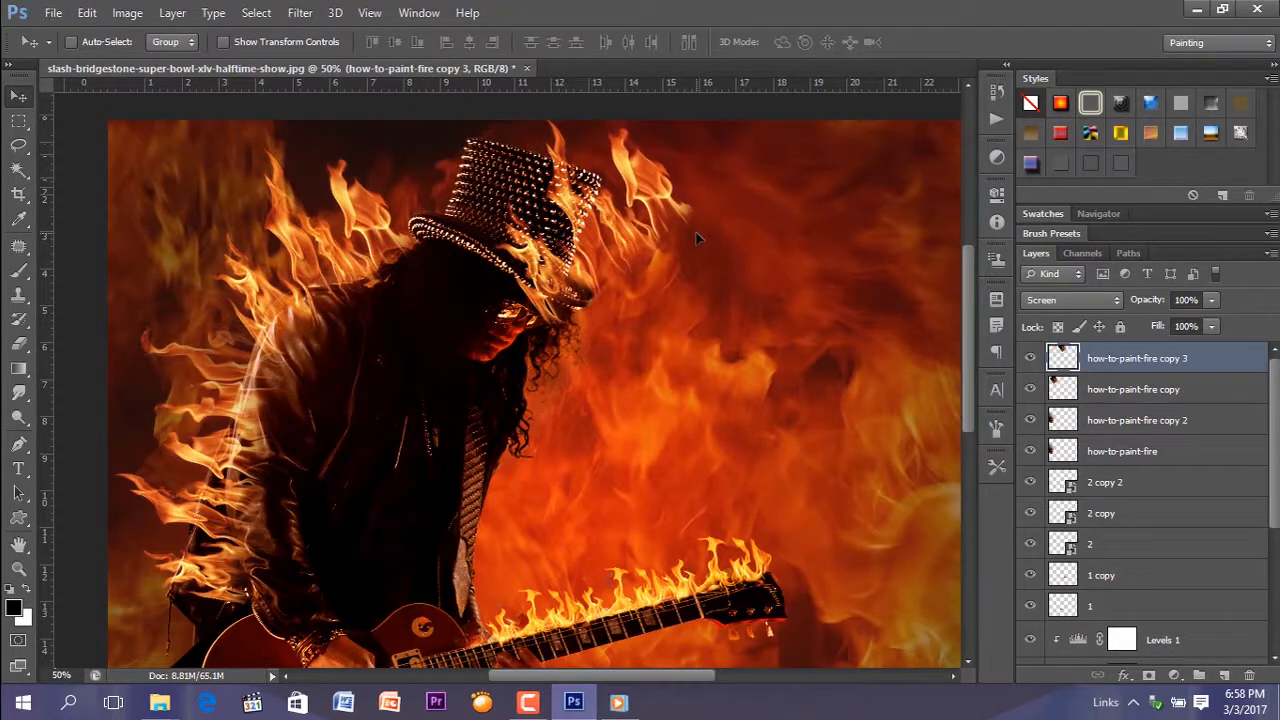
Step: Scale the hat flames to 74.57% and rotate them to about 55° over the crown
key("ctrl+t")
left_click_drag(777, 250, 552, 432)
left_click_drag(610, 210, 631, 187)
left_click_drag(777, 225, 714, 231)
left_click_drag(587, 209, 565, 191)
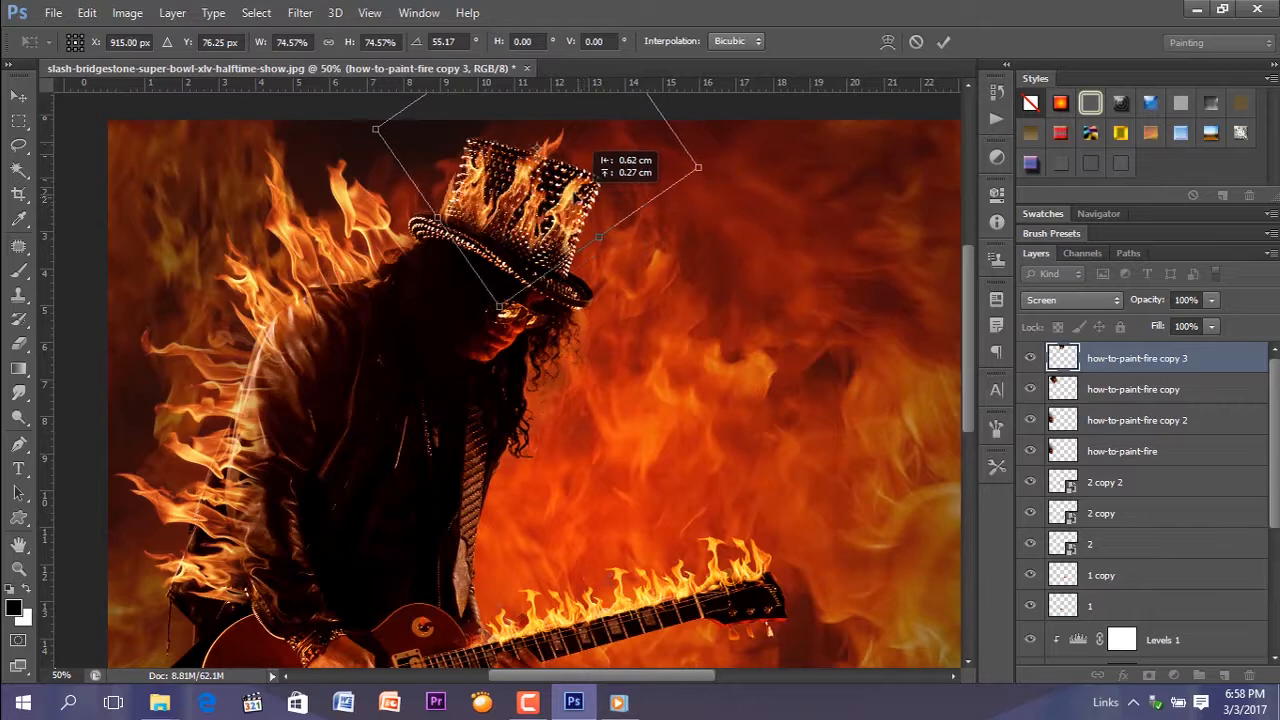
Step: Rotate the hat flames to 63.91°, enlarge them so they extend beyond the hat, and apply the transform
left_click_drag(537, 148, 537, 138)
left_click_drag(575, 193, 576, 194)
left_click_drag(658, 245, 655, 253)
left_click_drag(587, 172, 597, 198)
left_click_drag(671, 276, 664, 288)
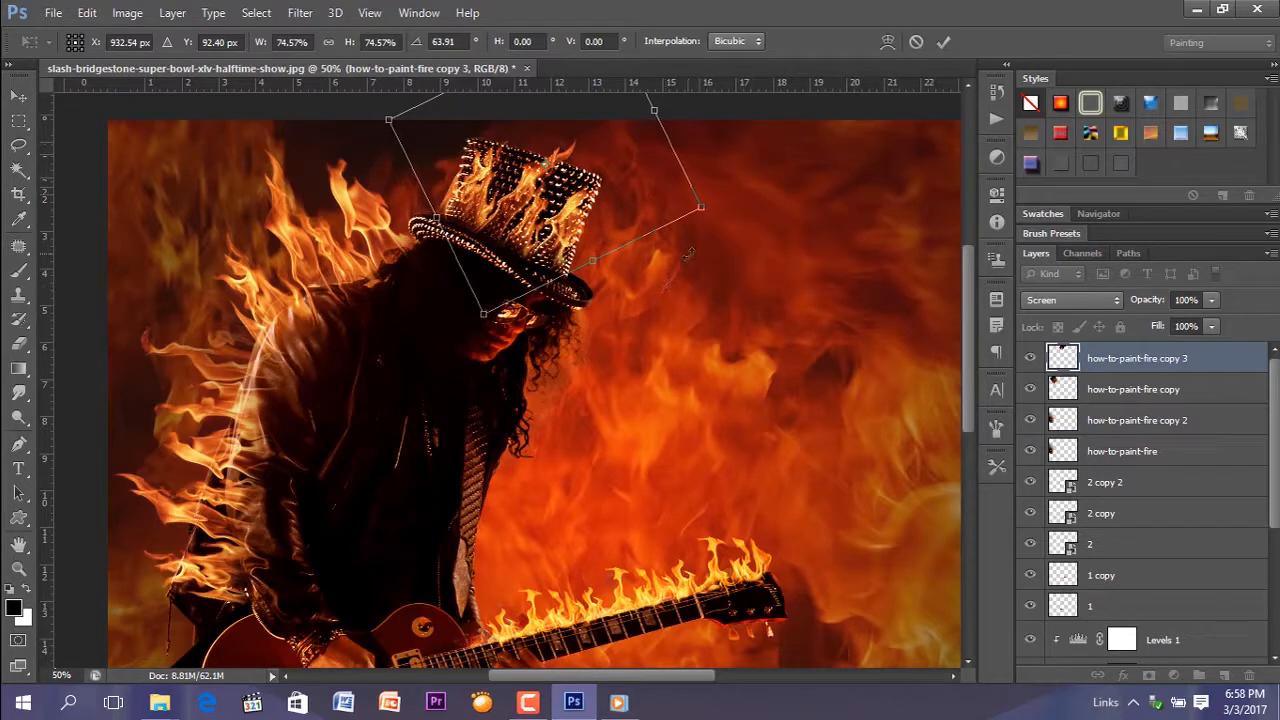
left_click_drag(703, 211, 839, 281)
key("Return")
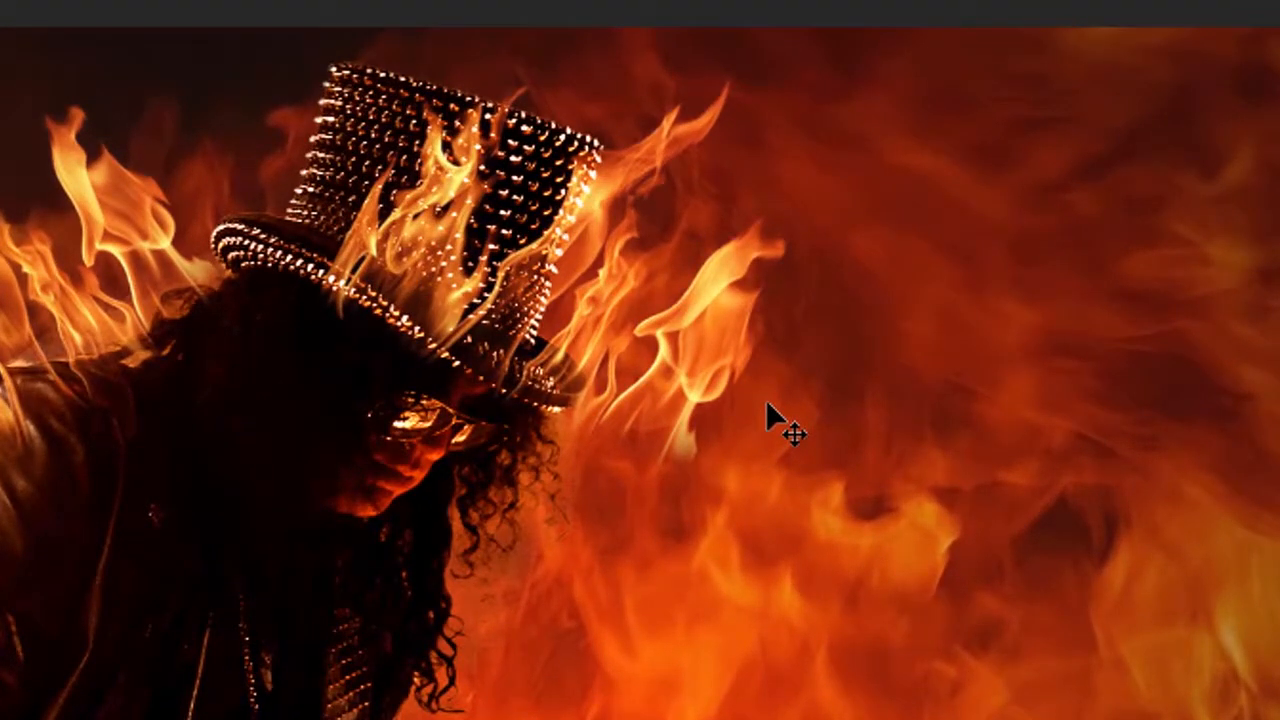
Step: Erase the outermost flames floating in the background beside the top hat
key("b")
right_click(766, 400)
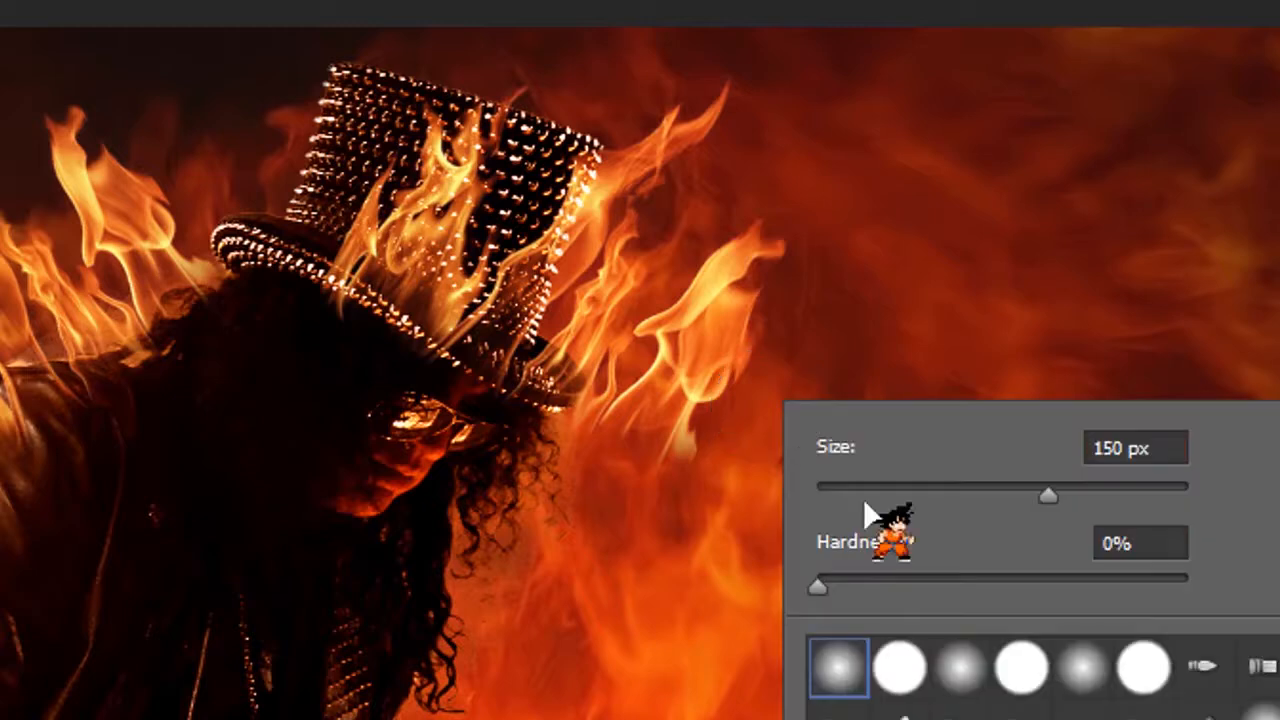
left_click(894, 666)
mouse_move(782, 272)
left_mouse_down()
mouse_move(785, 253)
mouse_move(701, 330)
mouse_move(706, 380)
mouse_move(666, 431)
mouse_move(661, 484)
left_mouse_up()
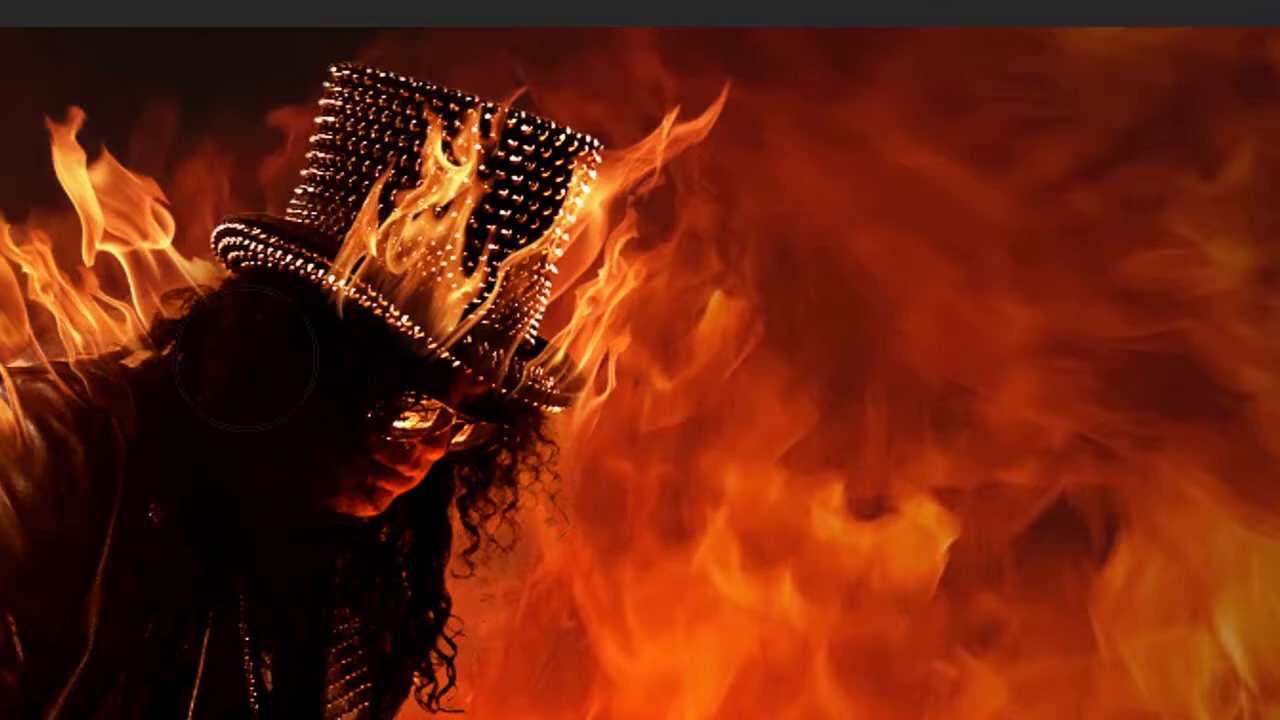
Step: Move the remaining flames up onto the hat's crown and fit them to it with Free Transform
key("v")
mouse_move(515, 368)
left_mouse_down()
mouse_move(466, 266)
mouse_move(476, 259)
left_mouse_up()
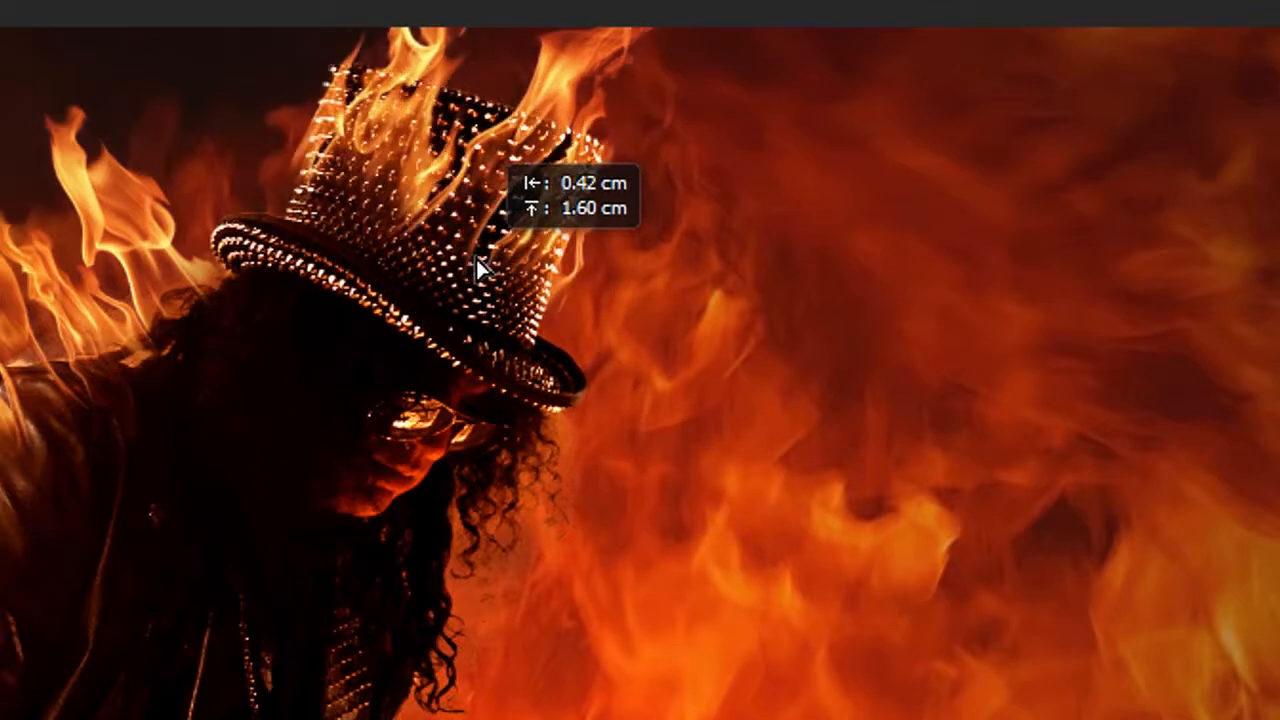
left_click_drag(569, 228, 549, 261)
key("ctrl+t")
left_click_drag(968, 340, 913, 289)
key("Return")
mouse_move(571, 166)
left_mouse_down()
mouse_move(554, 213)
mouse_move(546, 126)
mouse_move(672, 145)
left_mouse_up()
Step: Duplicate the hat flames, erase the excess of the copy, and position it over the crown
key("ctrl+j")
left_click_drag(668, 201, 829, 443)
key("b")
mouse_move(932, 250)
left_mouse_down()
mouse_move(849, 331)
mouse_move(851, 526)
left_mouse_up()
key("v")
mouse_move(573, 279)
left_mouse_down()
mouse_move(425, 173)
mouse_move(396, 202)
left_mouse_up()
Step: Duplicate the hat flames again and fit a smaller copy over the crown, erasing its excess
key("ctrl+j")
left_click_drag(396, 202, 515, 218)
key("ctrl+t")
left_click(600, 560)
left_click_drag(1090, 375, 620, 510)
key("Return")
mouse_move(724, 338)
left_mouse_down()
mouse_move(483, 183)
mouse_move(480, 168)
left_mouse_up()
mouse_move(554, 189)
left_mouse_down()
mouse_move(526, 303)
mouse_move(503, 206)
left_mouse_up()
key("b")
left_click_drag(290, 40, 270, 85)
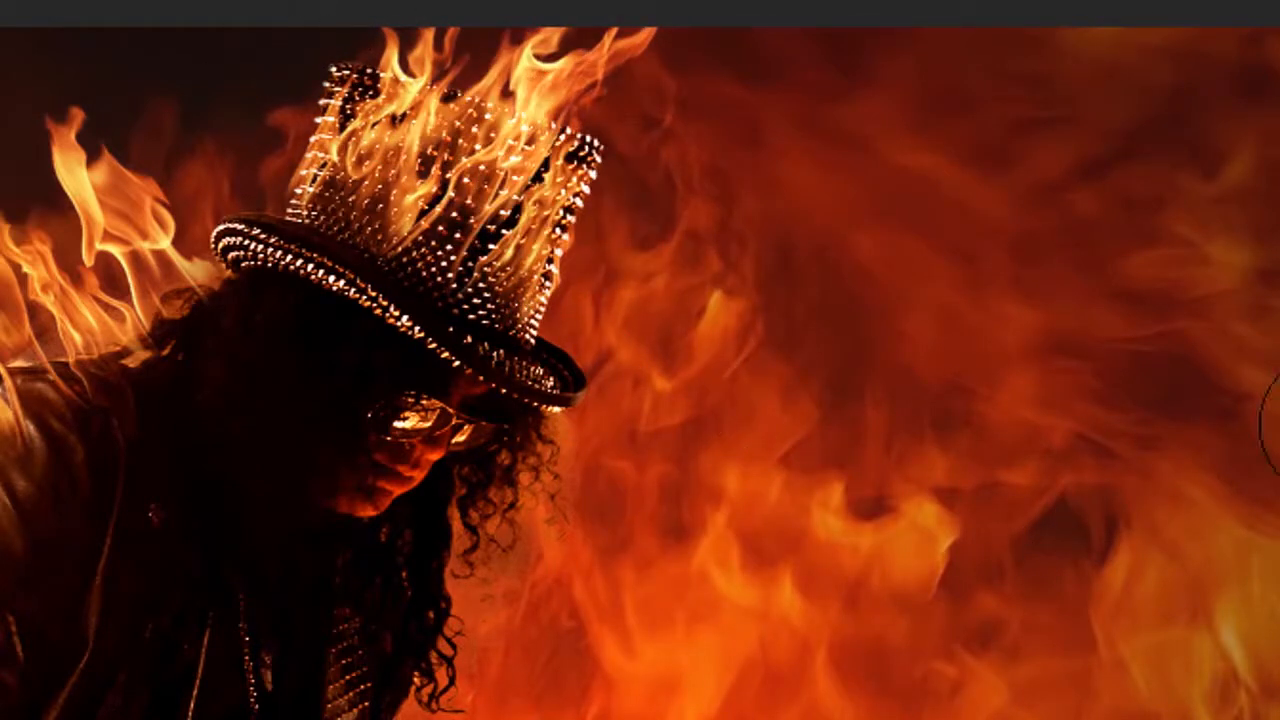
Step: Move the topmost flame copy onto the upper left part of the hat's crown
key("v")
mouse_move(532, 172)
left_mouse_down()
mouse_move(623, 186)
mouse_move(563, 263)
mouse_move(497, 138)
mouse_move(520, 130)
mouse_move(392, 160)
left_mouse_up()
left_click_drag(528, 217, 527, 110)
left_click_drag(449, 80, 430, 165)
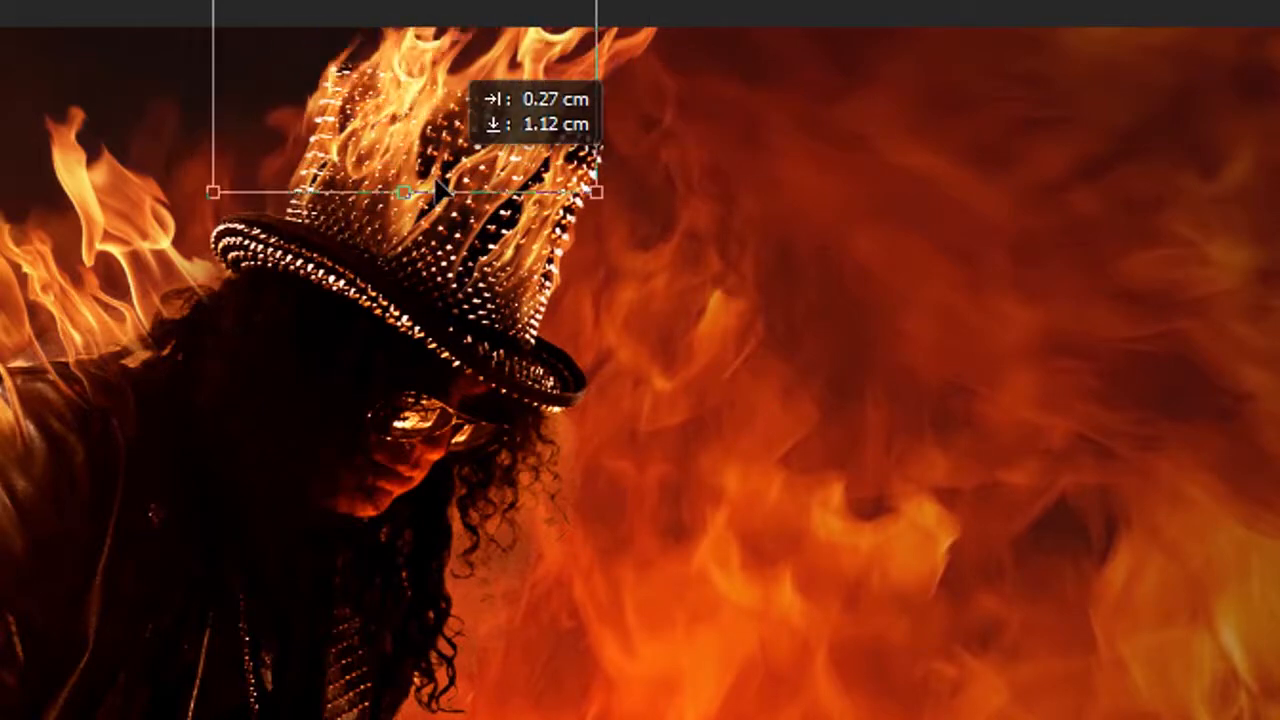
Step: Adjust the topmost flame copy's rotation and placement along the crown's left edge and apply the transform
left_click_drag(630, 190, 678, 140)
left_click_drag(450, 130, 412, 160)
left_click_drag(582, 195, 507, 100)
left_click_drag(413, 117, 428, 230)
left_click_drag(575, 128, 584, 104)
left_click_drag(412, 143, 409, 96)
mouse_move(545, 78)
left_mouse_down()
mouse_move(560, 43)
mouse_move(556, 55)
left_mouse_up()
left_click_drag(430, 110, 413, 126)
key("Return")
key("b")
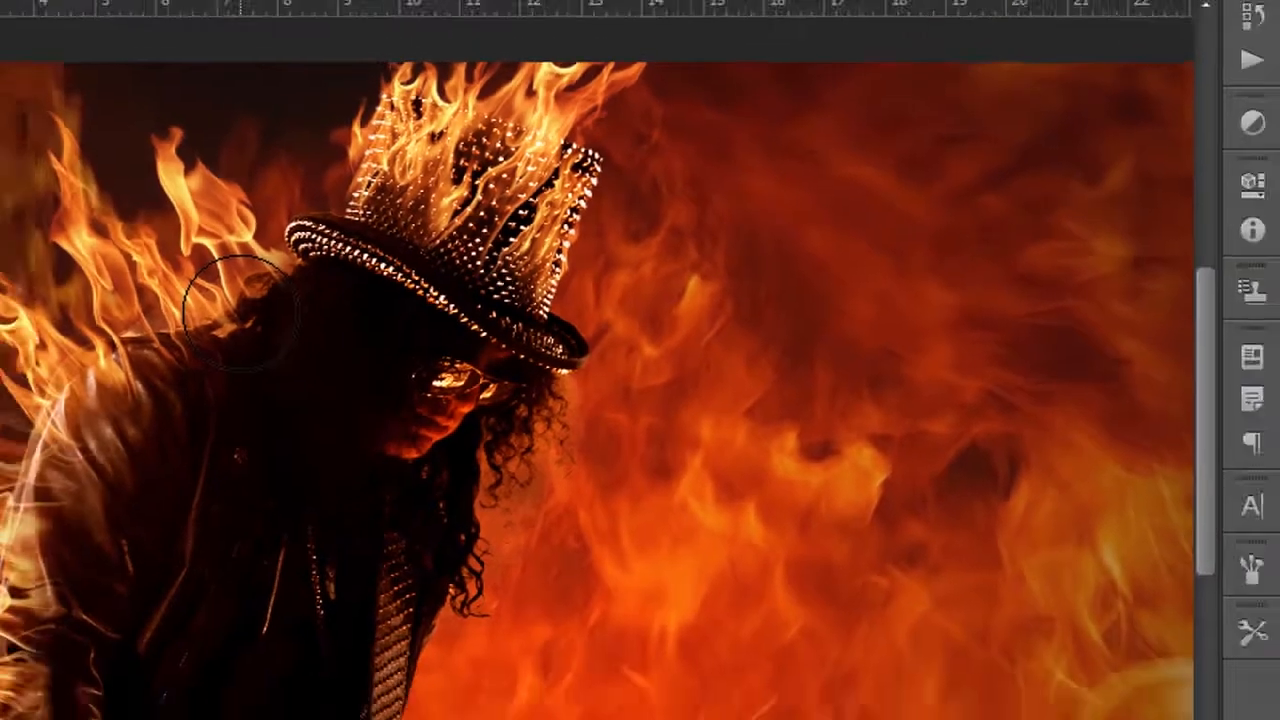
key("v")
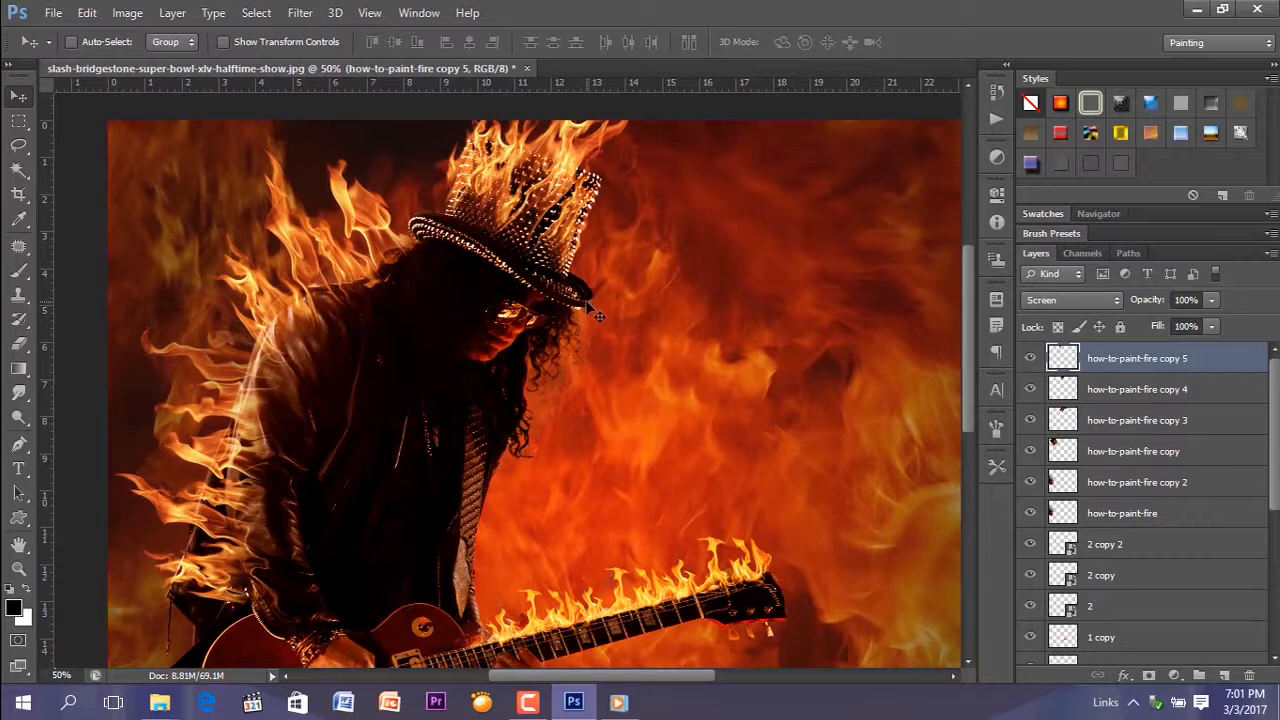
Step: Set the foreground color to ff4e00 and choose a soft round brush tip
scroll(595, 316, "down", 2)
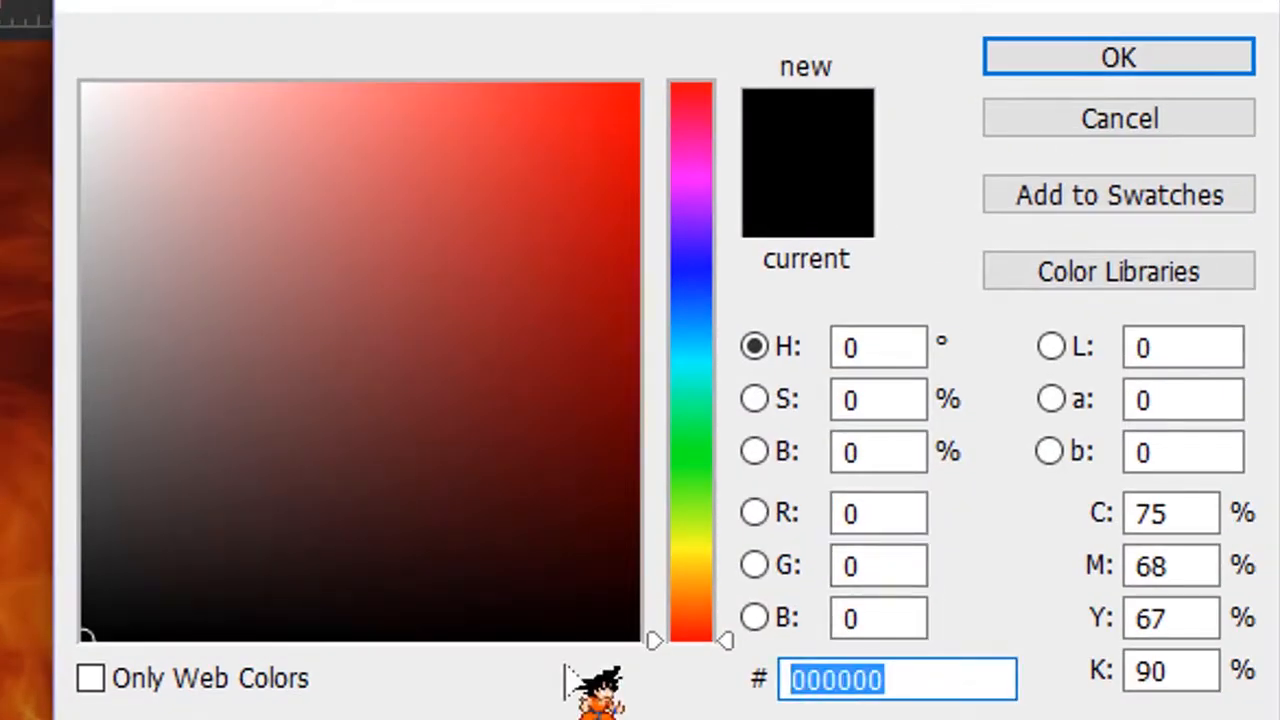
type("ff4e")
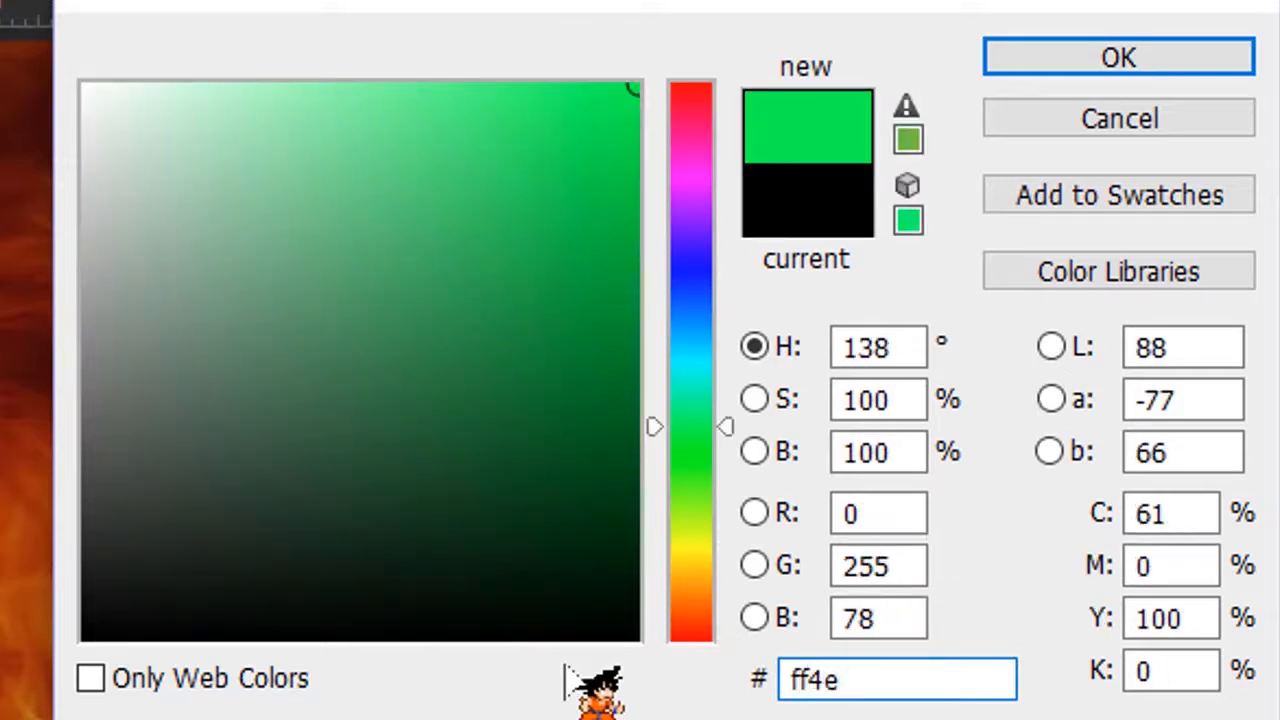
type("00")
left_click(1060, 52)
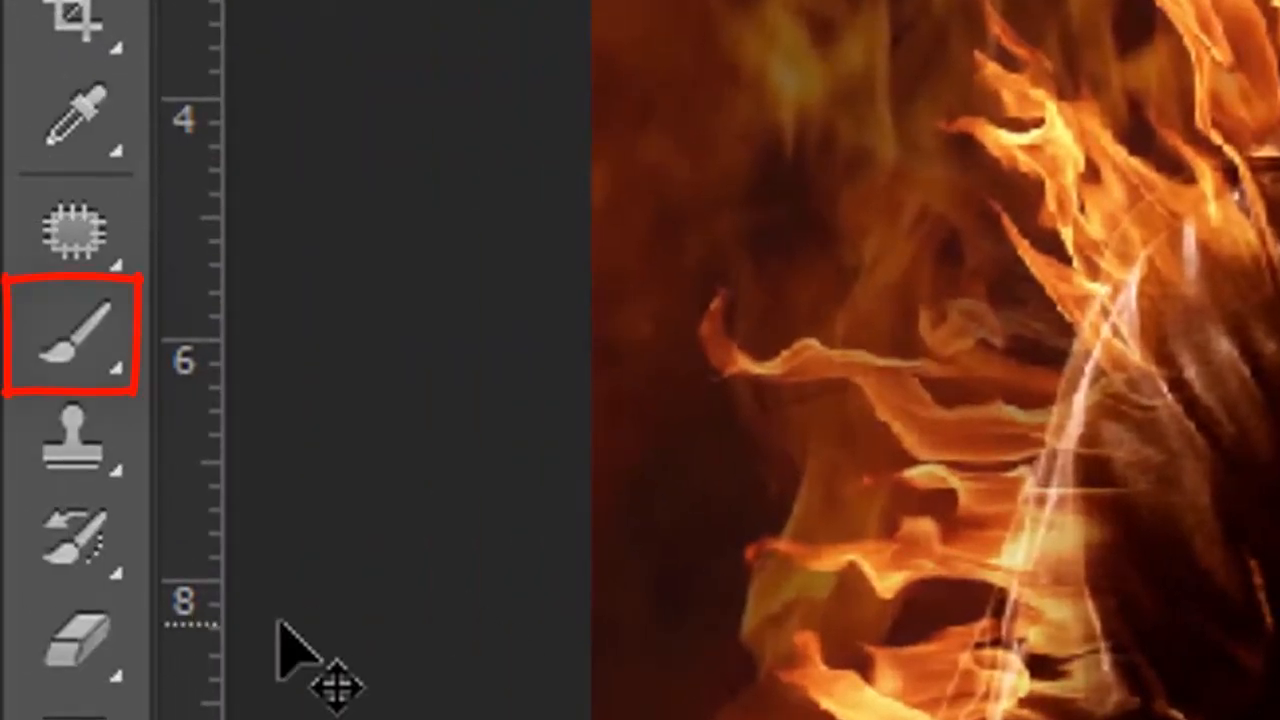
left_click(62, 325)
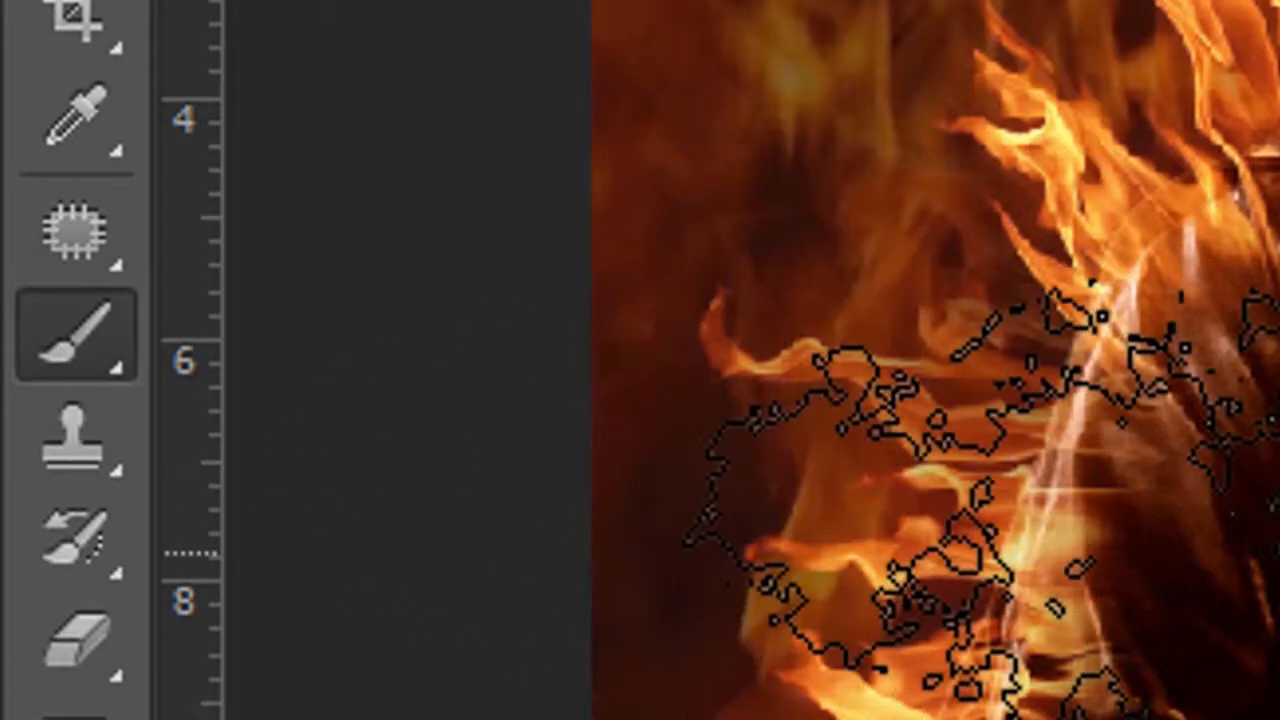
right_click(430, 475)
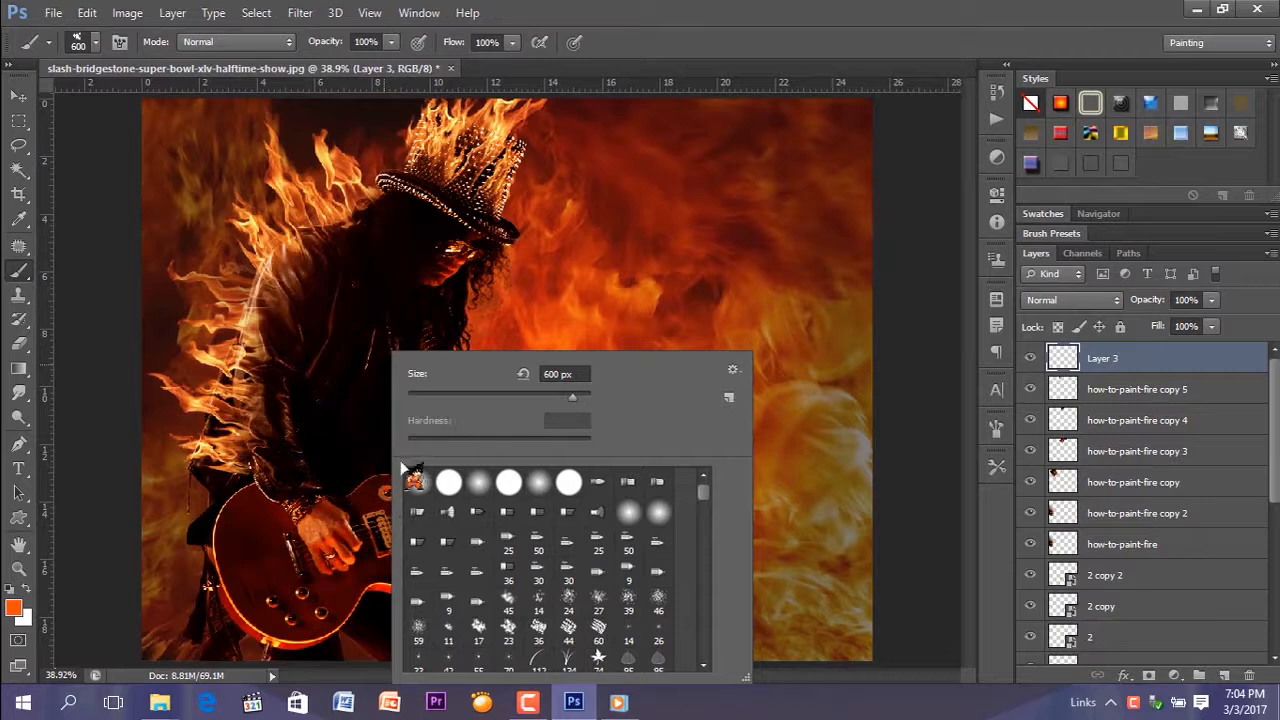
left_click(777, 9)
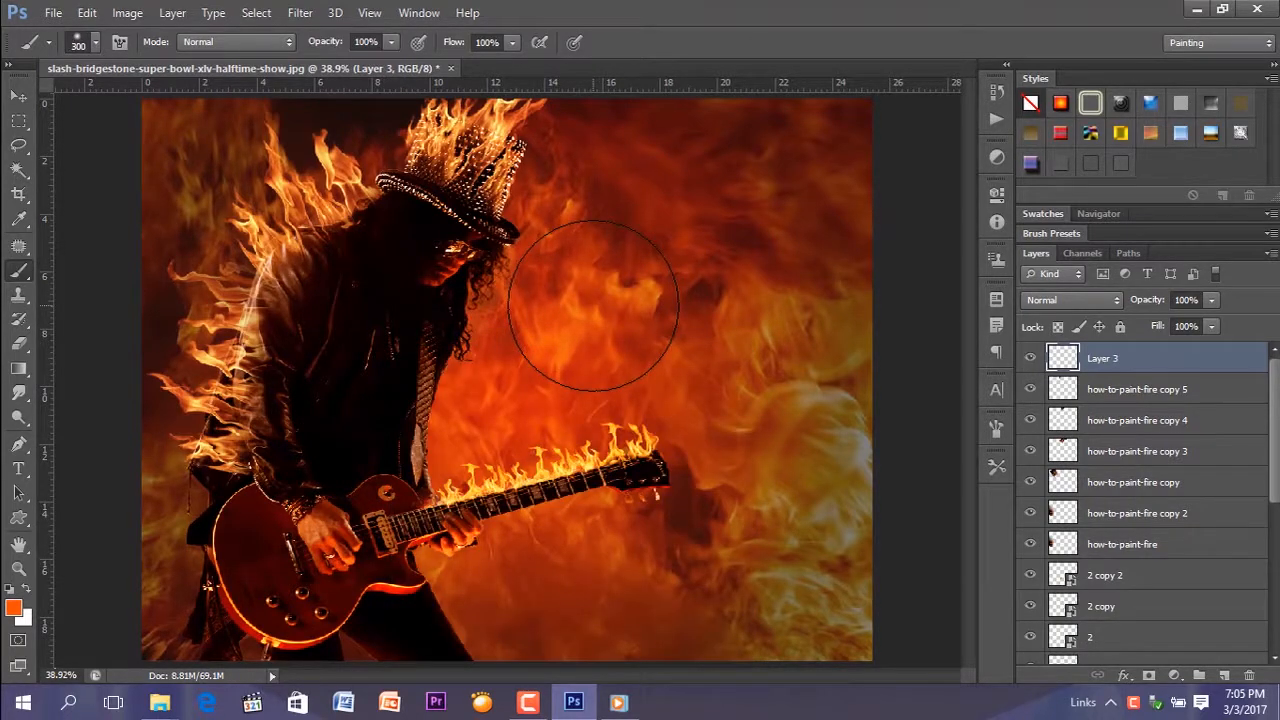
Step: Reduce the brush to 25 px and paint an orange stroke along the flaming top edge of the guitar neck on Layer 3
key("bracketleft")
key("bracketleft")
key("bracketleft")
key("bracketleft")
key("bracketleft")
key("bracketleft")
key("bracketleft")
key("ctrl+plus")
key("ctrl+plus")
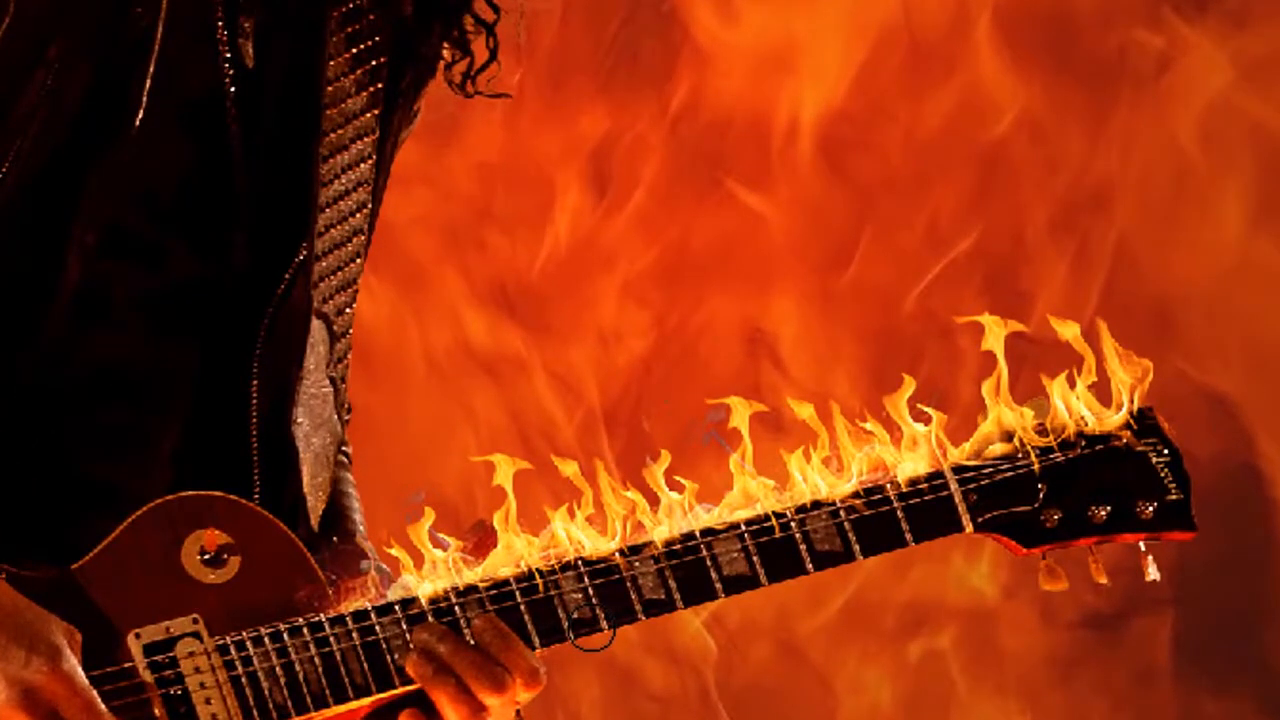
key("bracketleft")
key("bracketleft")
key("bracketleft")
key("bracketleft")
mouse_move(411, 590)
left_mouse_down()
mouse_move(481, 580)
mouse_move(991, 427)
mouse_move(1048, 430)
left_mouse_up()
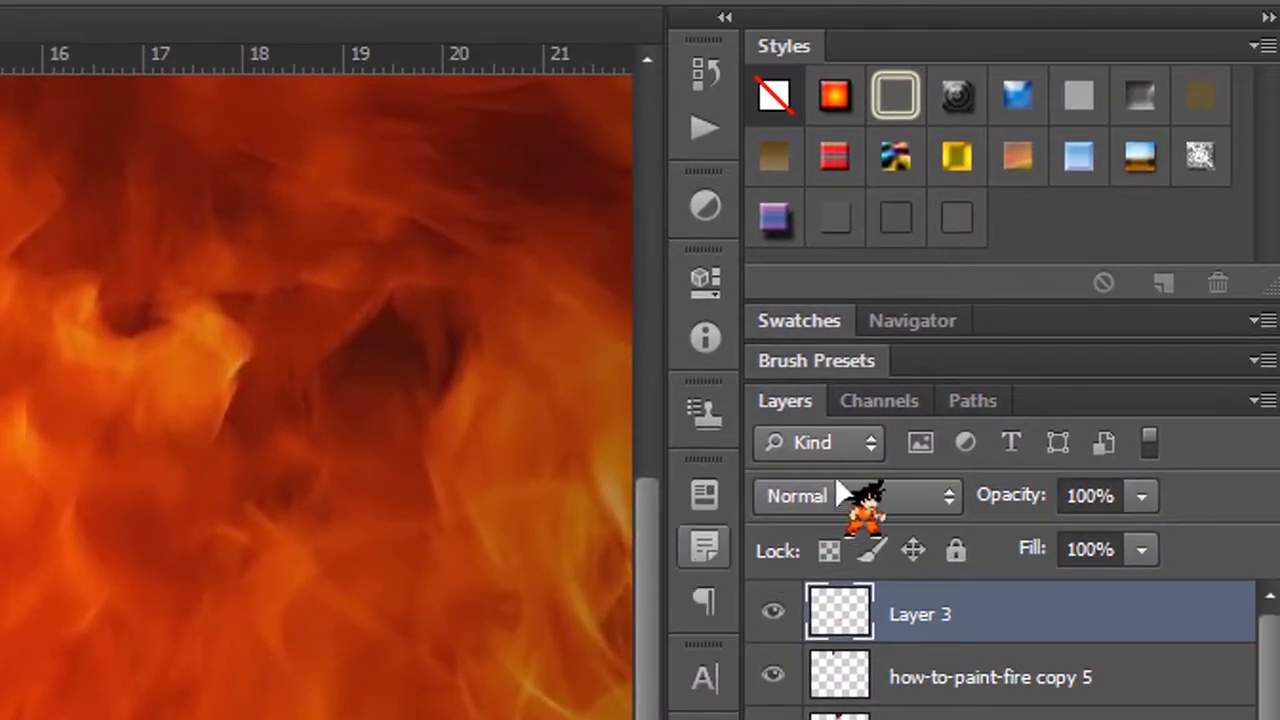
Step: Set Layer 3's blend mode to Linear Dodge (Add) and lower its opacity
left_click(842, 496)
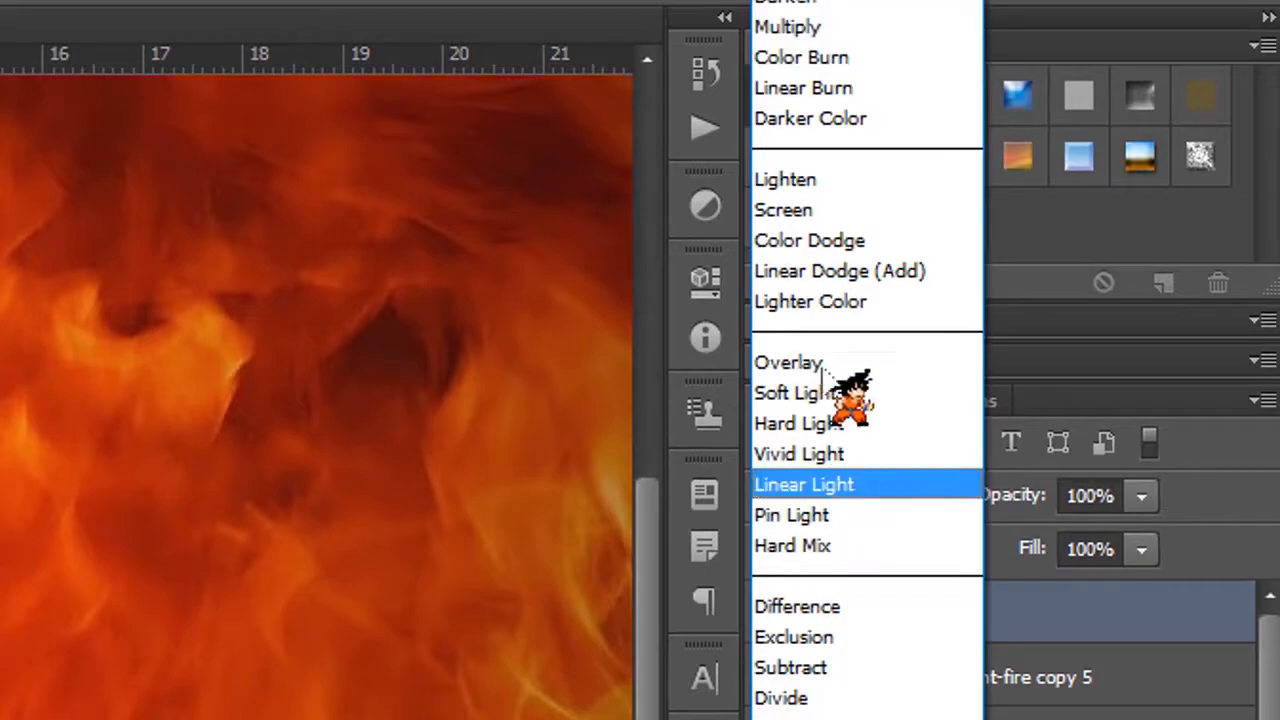
left_click(828, 268)
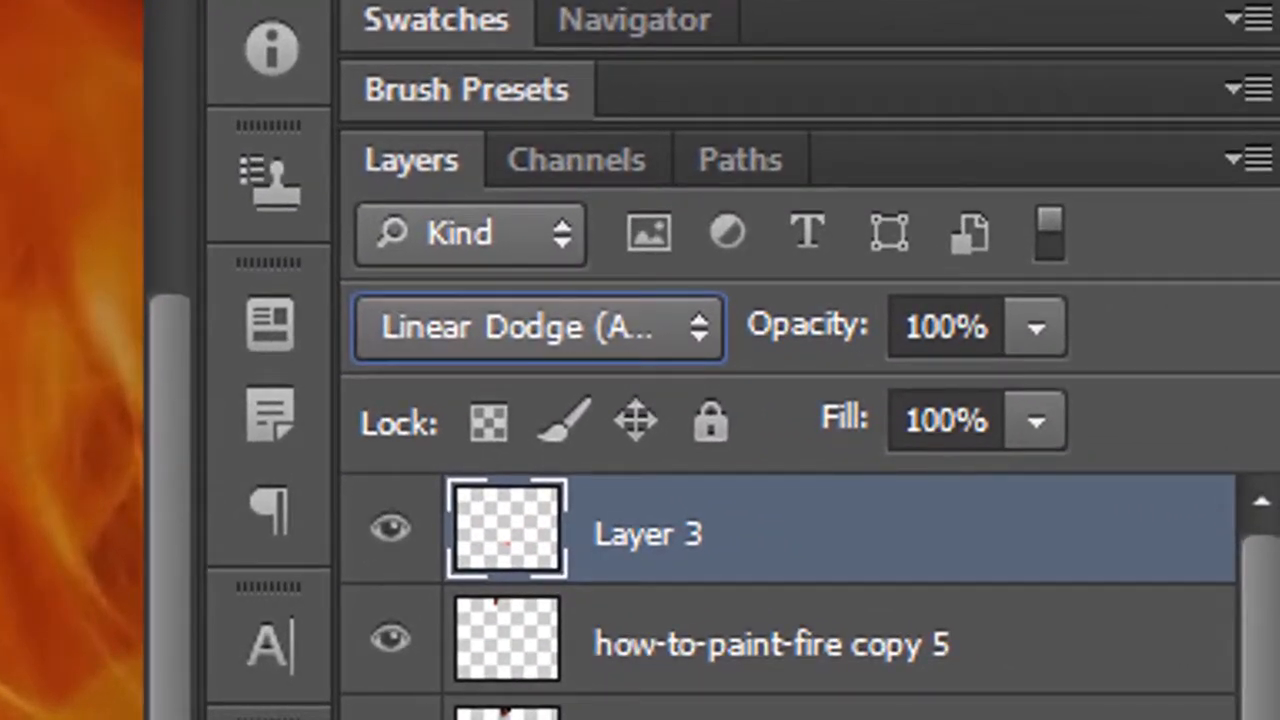
key("Return")
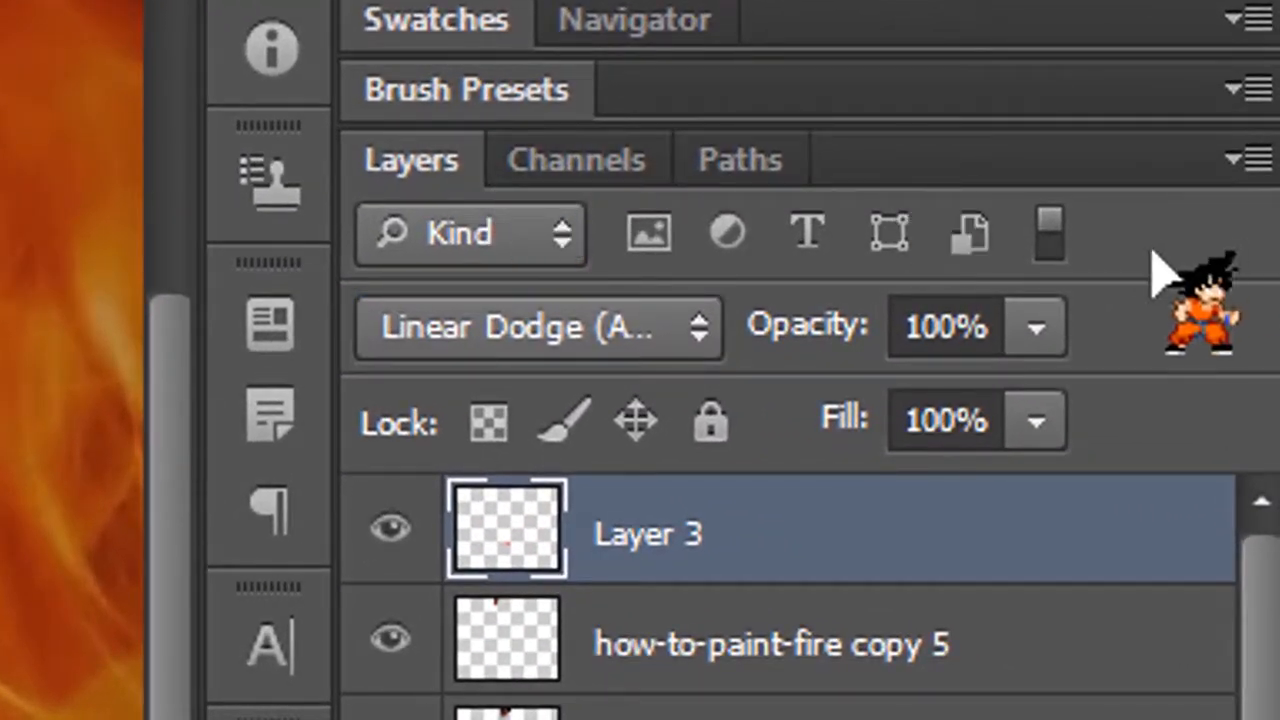
left_click(1040, 329)
left_click_drag(1034, 400, 853, 402)
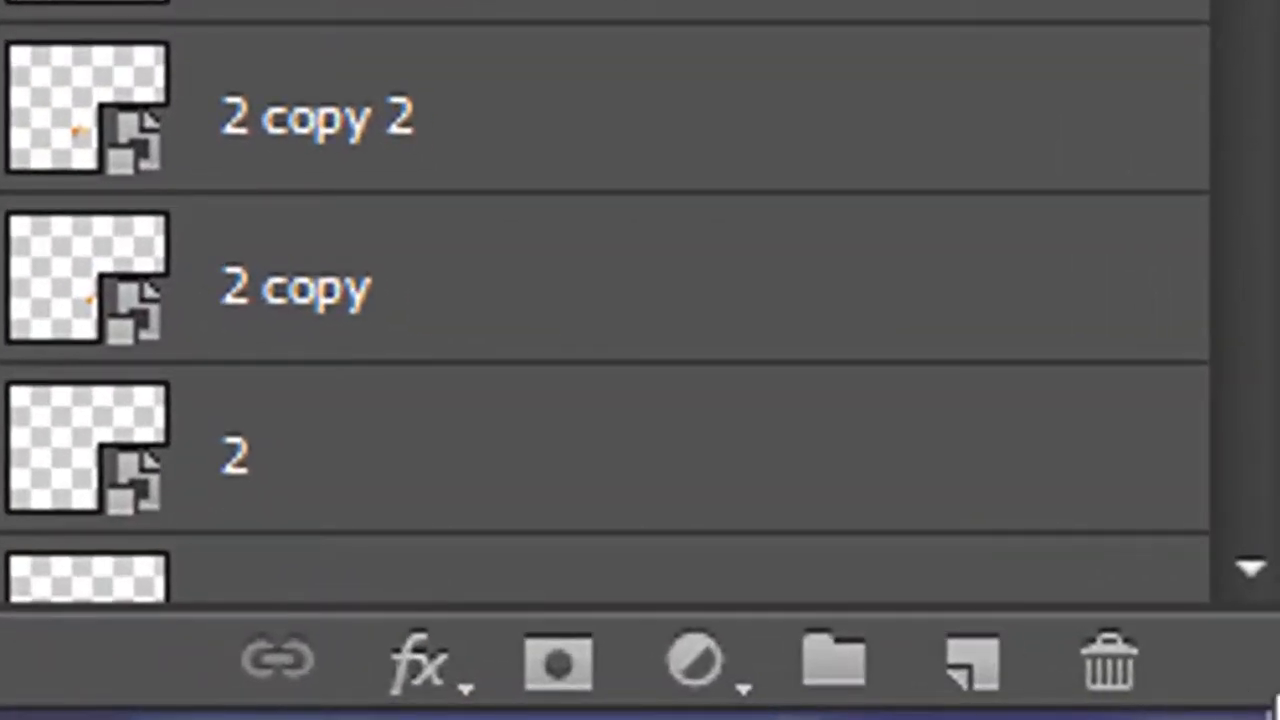
Step: Add a new layer above Layer 3 and enlarge the brush to 300 px
left_click(984, 670)
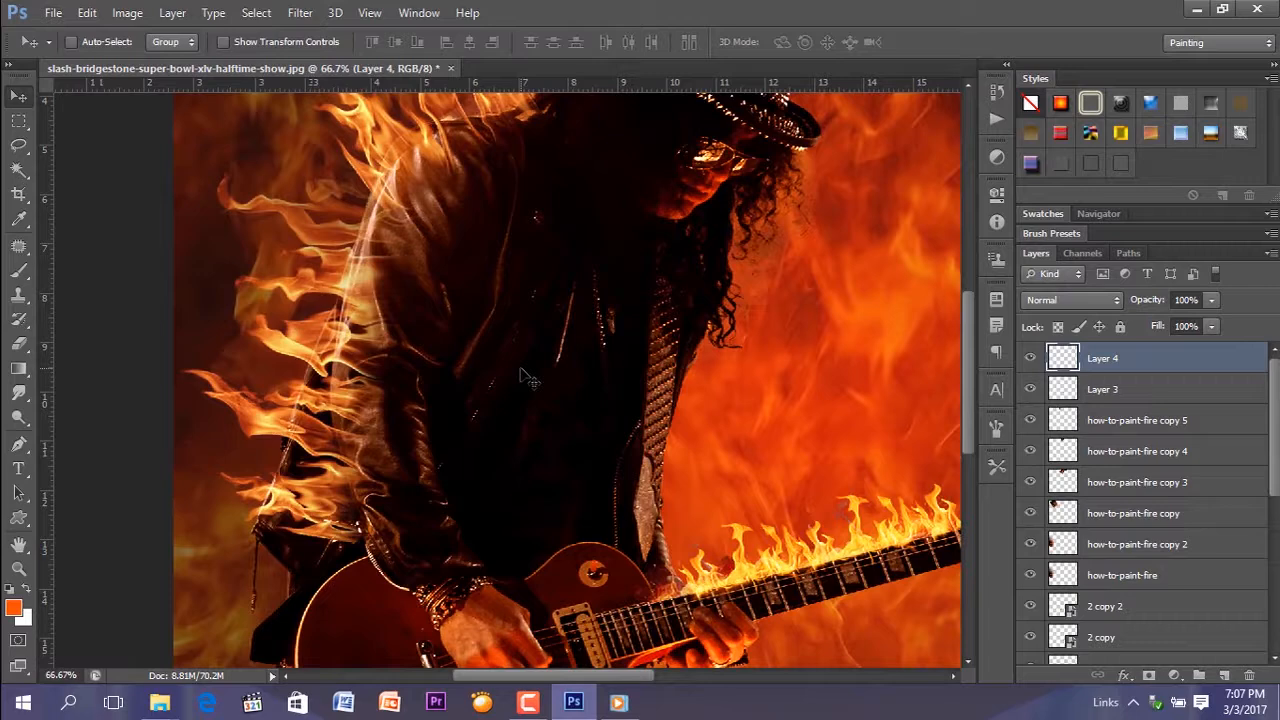
left_click(19, 270)
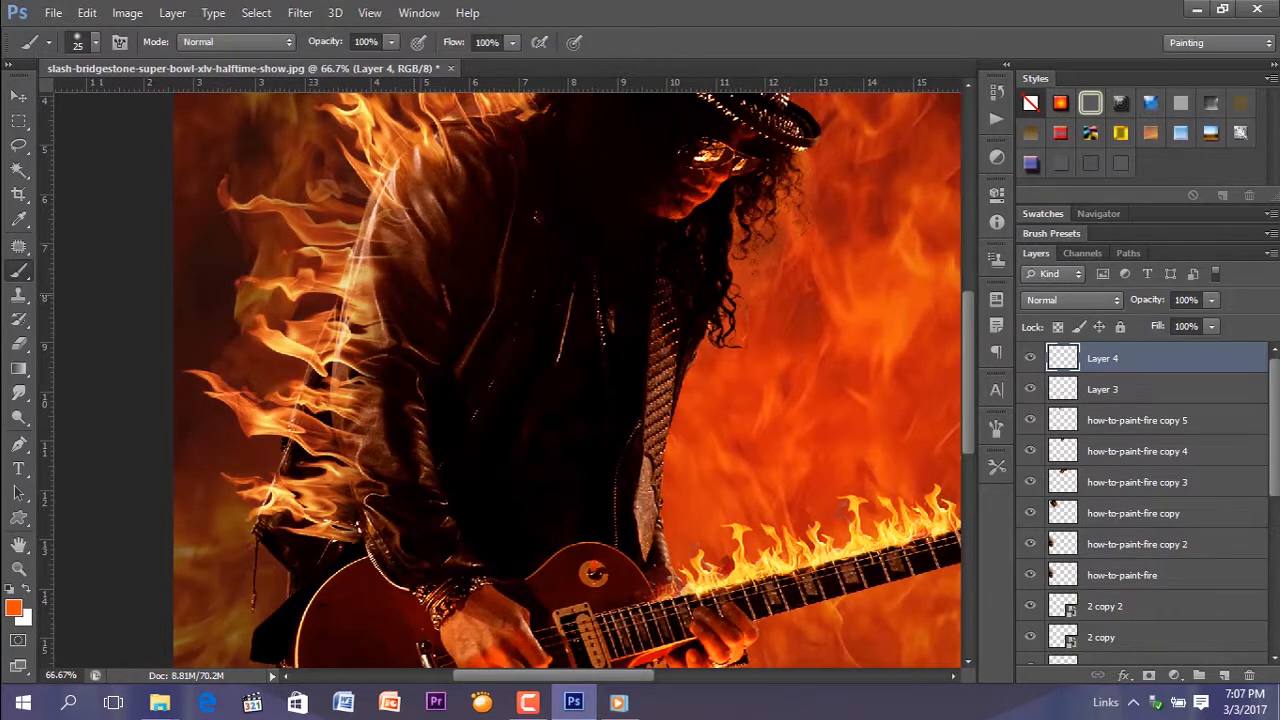
key("bracketright")
key("bracketright")
key("bracketright")
key("bracketright")
key("bracketright")
key("bracketright")
key("bracketright")
key("bracketright")
key("bracketright")
key("bracketright")
key("bracketright")
key("bracketright")
key("bracketright")
key("bracketright")
key("bracketright")
key("bracketright")
key("bracketright")
key("bracketright")
key("bracketright")
key("bracketright")
left_click(356, 394)
left_click(1118, 301)
left_click(1075, 576)
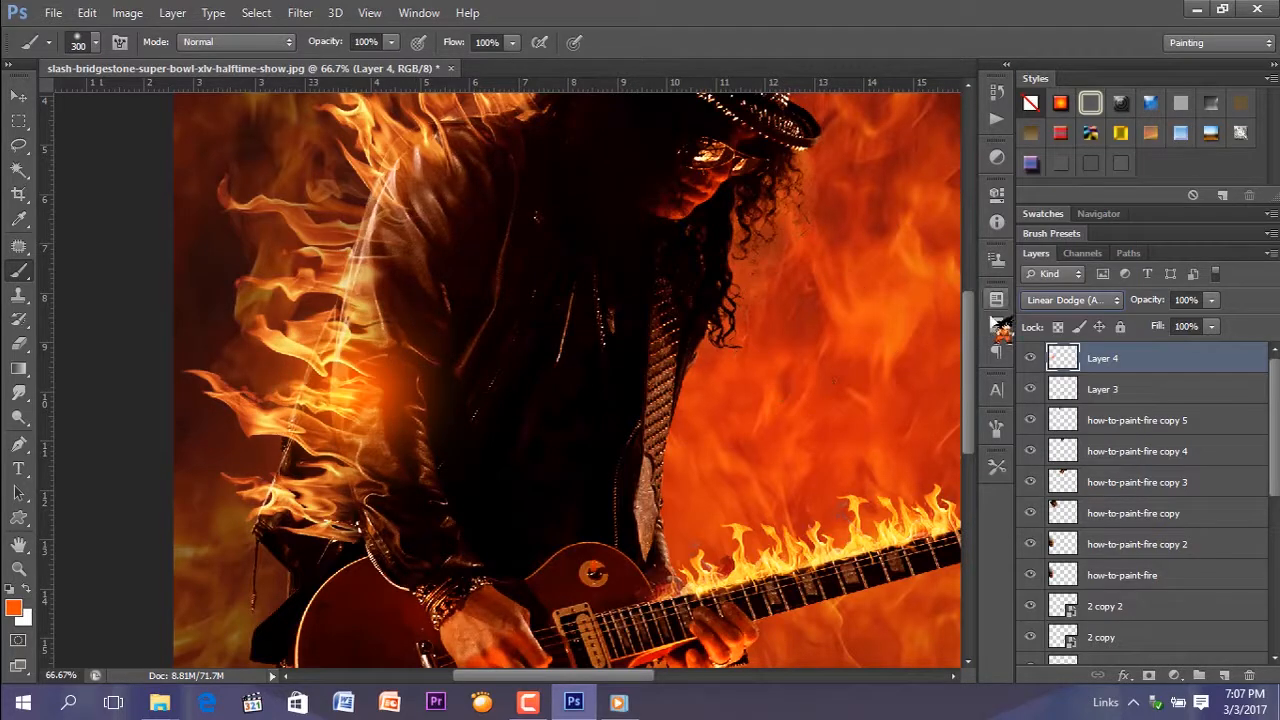
key("ctrl+0")
key("ctrl+alt+z")
key("ctrl+alt+z")
Step: Paint an orange dab over the lower sleeve flames on Layer 4 and set the layer to Linear Dodge (Add)
left_click(231, 404)
left_click(1108, 300)
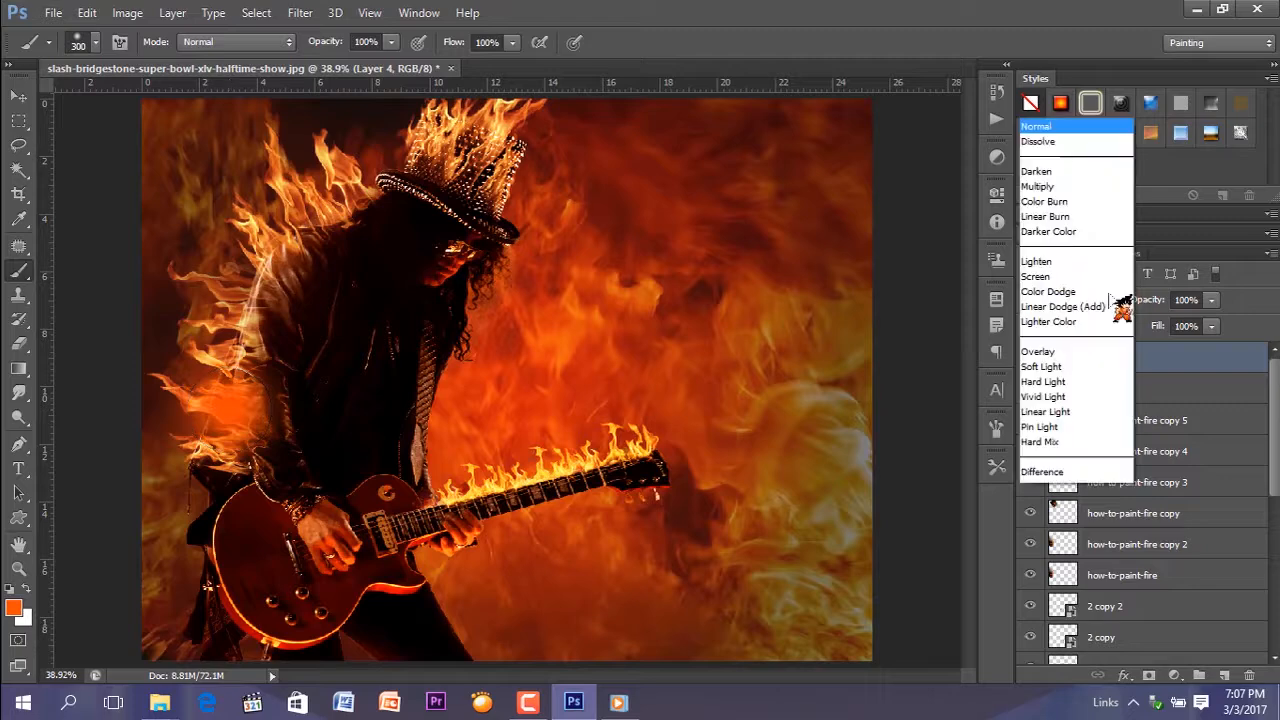
left_click(1106, 305)
Step: Paint orange glow dabs over the shoulder, upper sleeve and top hat flames, enlarging the brush to 400 px for the hat
left_click_drag(342, 213, 294, 243)
key("ctrl+z")
left_click(314, 208)
left_click(239, 311)
left_click(472, 162)
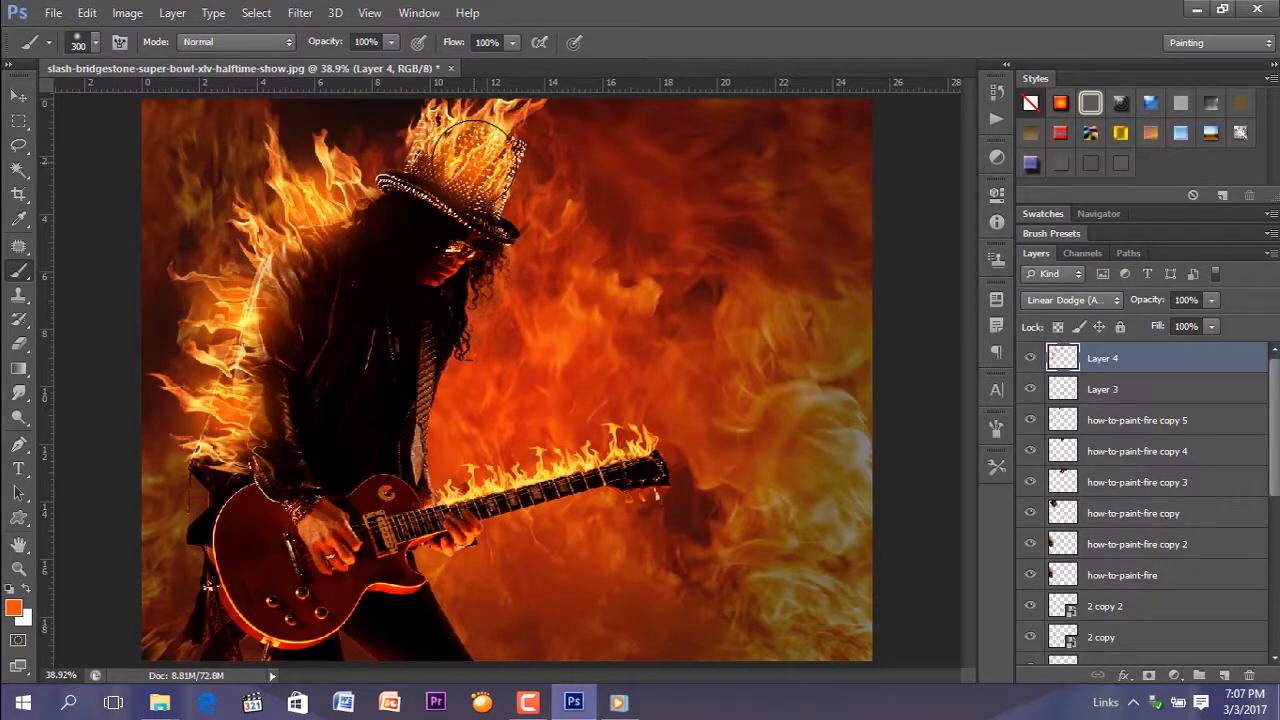
key("ctrl+z")
key("bracketright")
key("ctrl+z")
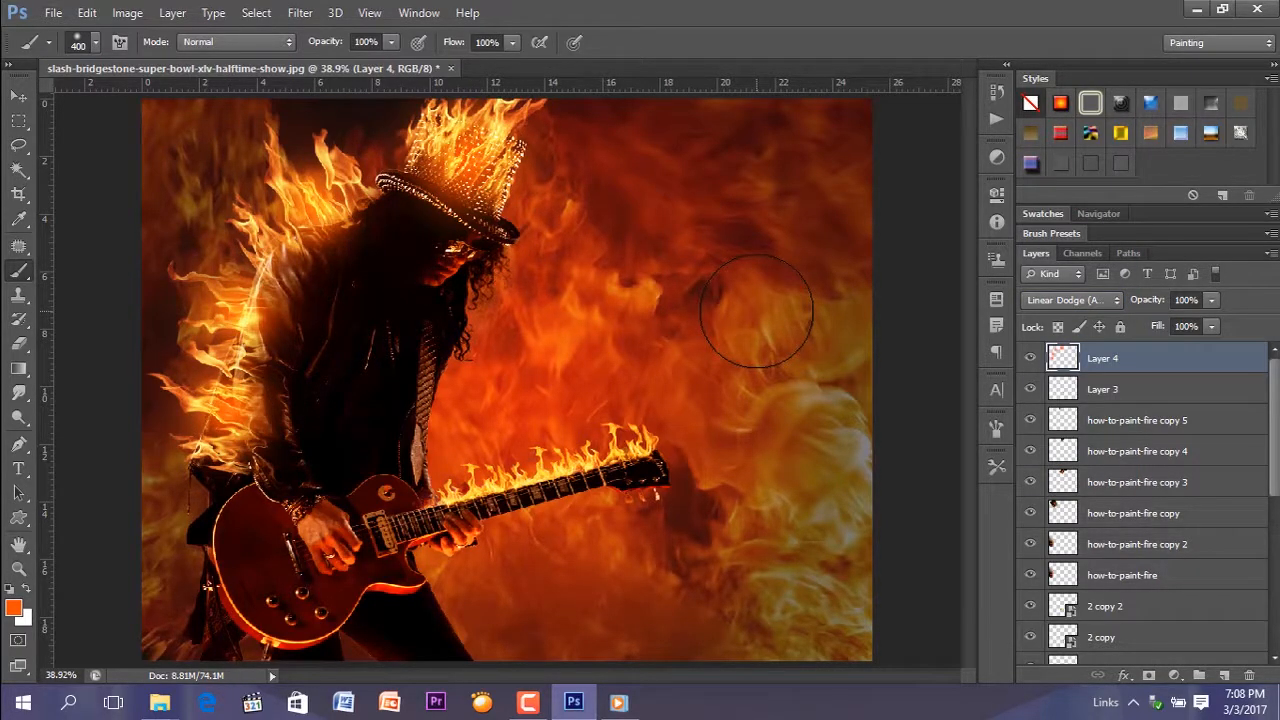
Step: Group Layer 4 and Layer 3 and name the group Brush
key("v")
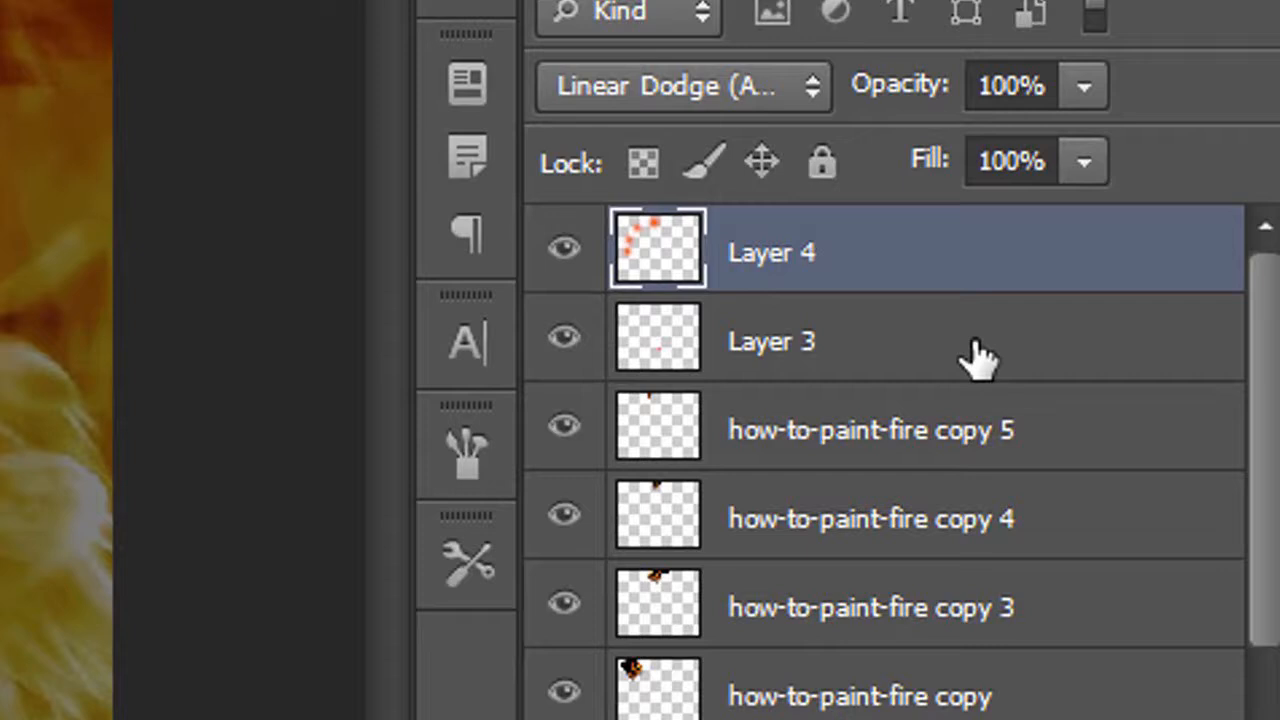
left_click(968, 358, "ctrl")
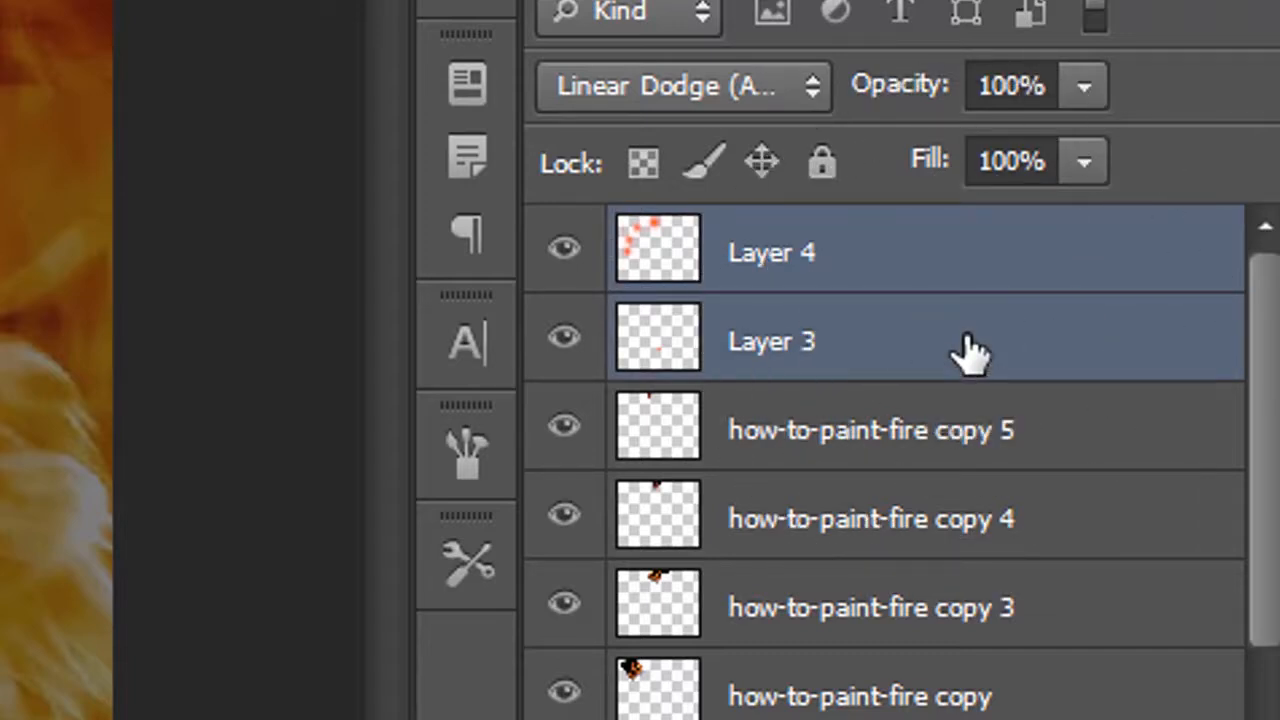
key("ctrl+g")
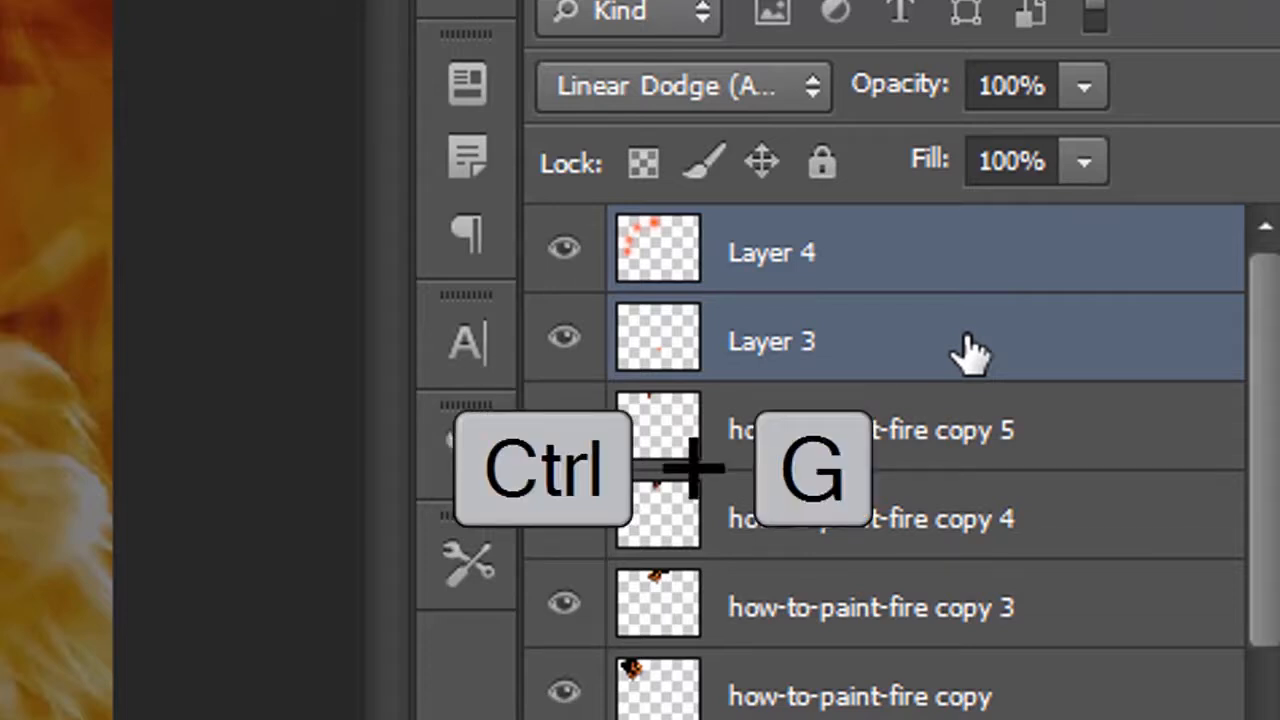
key("ctrl+g")
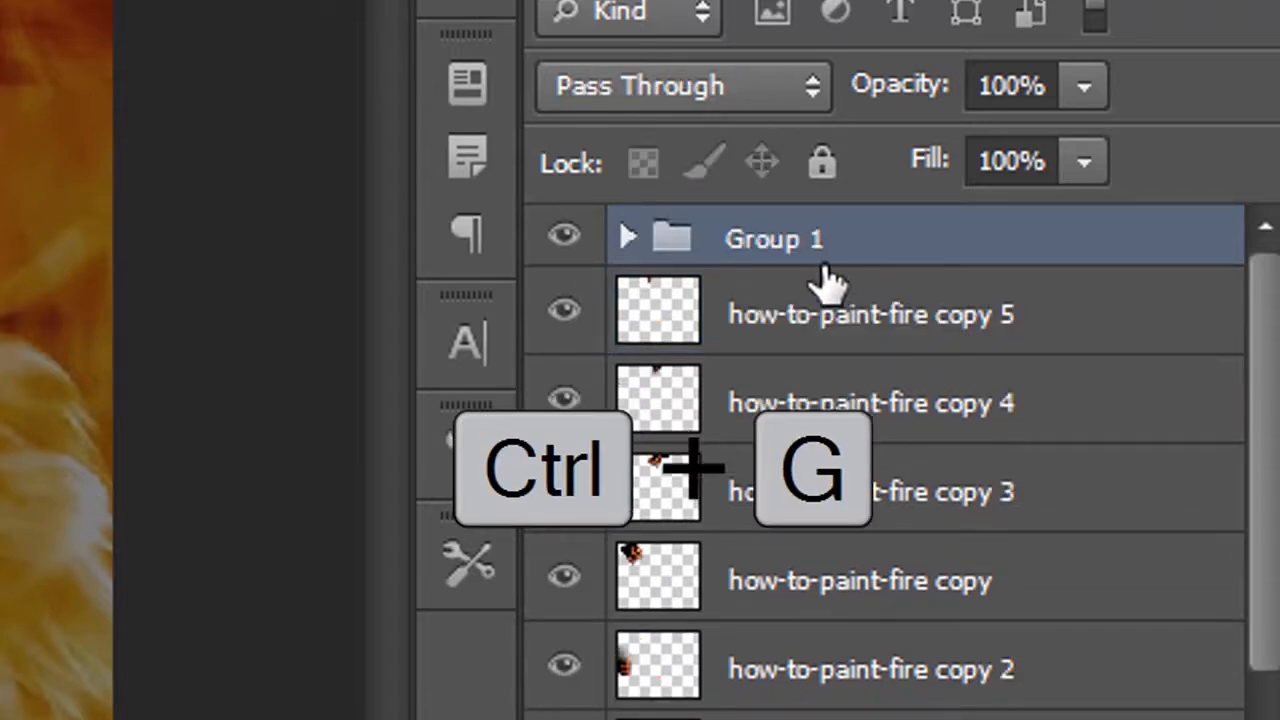
double_click(786, 245)
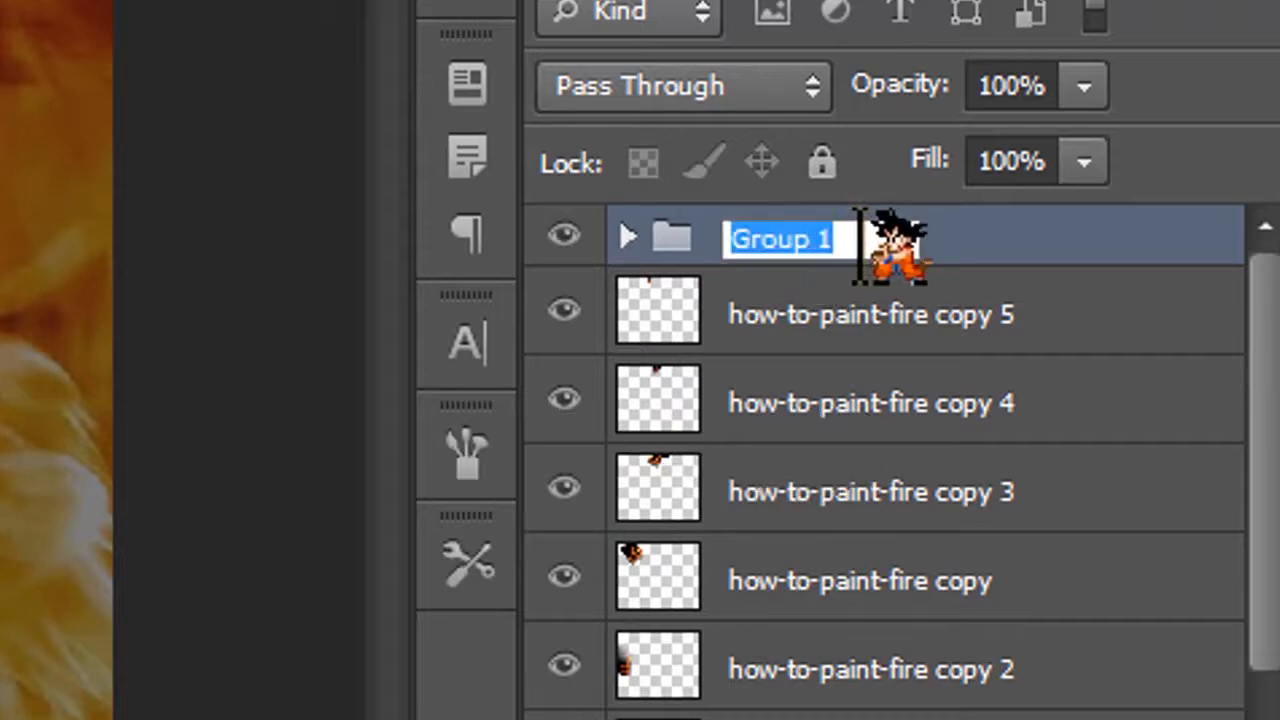
type("Br")
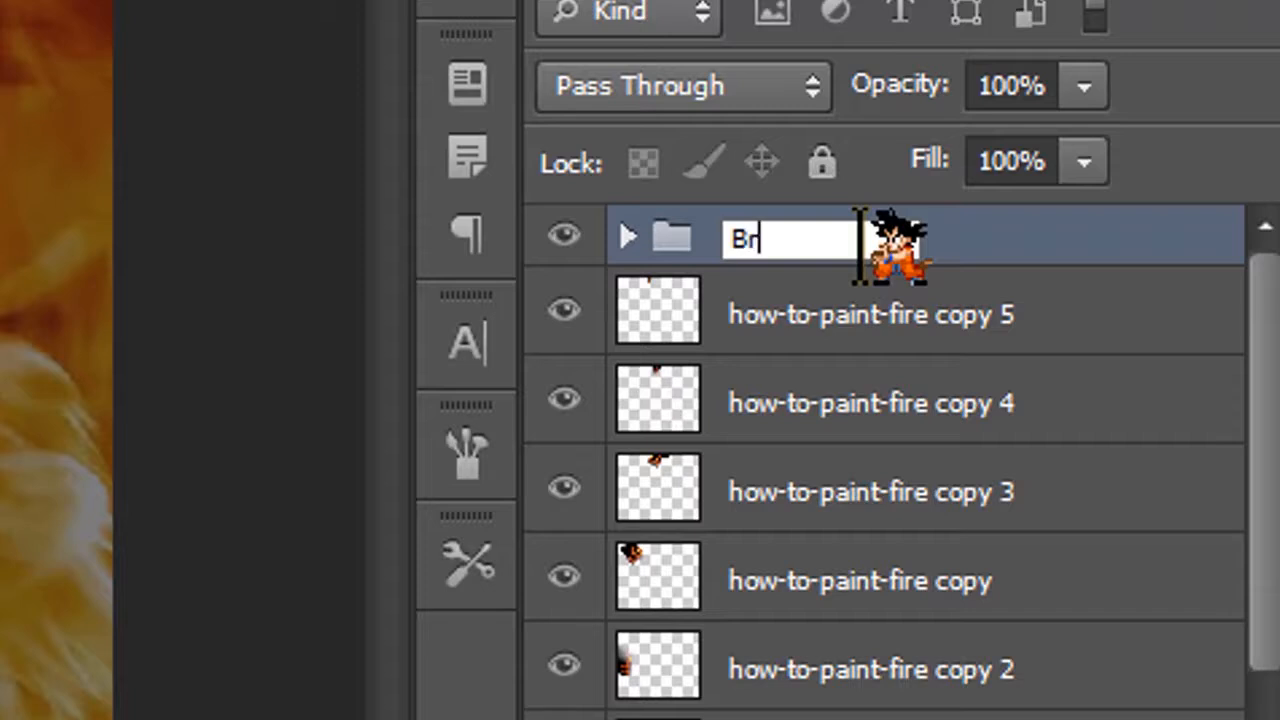
type("ush")
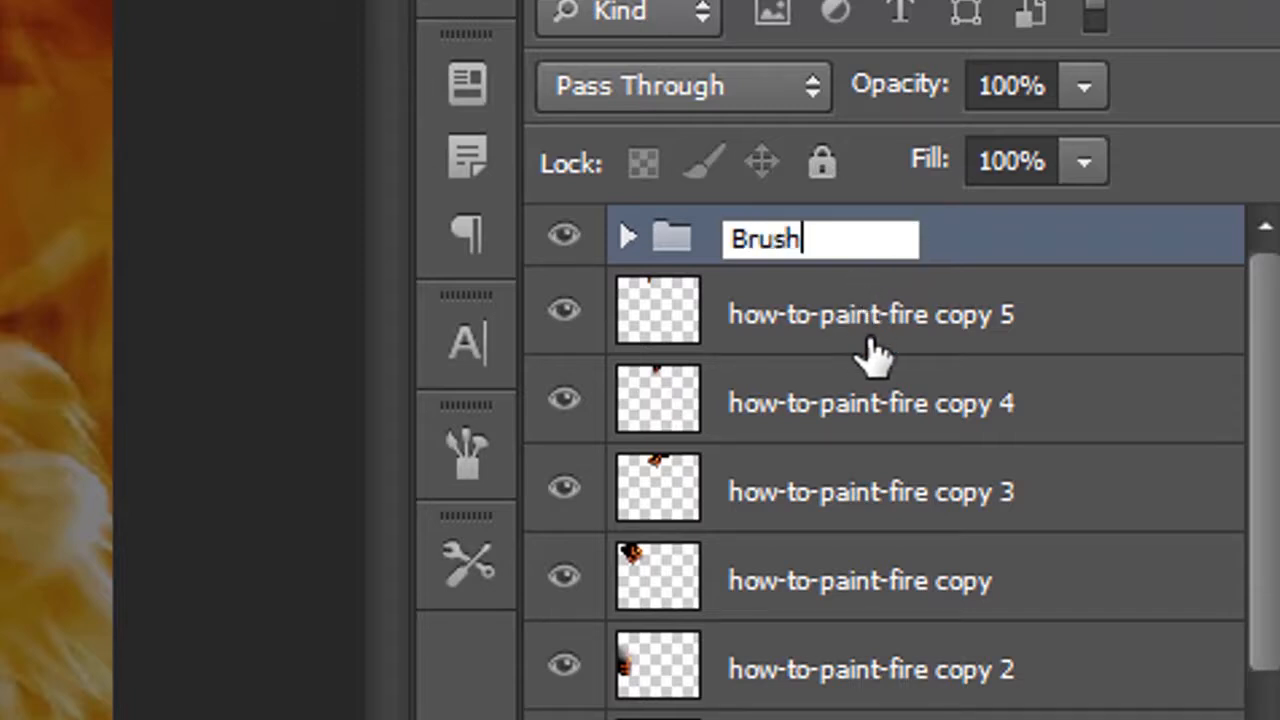
Step: Group all the how-to-paint-fire layers, from copy 5 down to the original, and name the group Fire
left_click(866, 354)
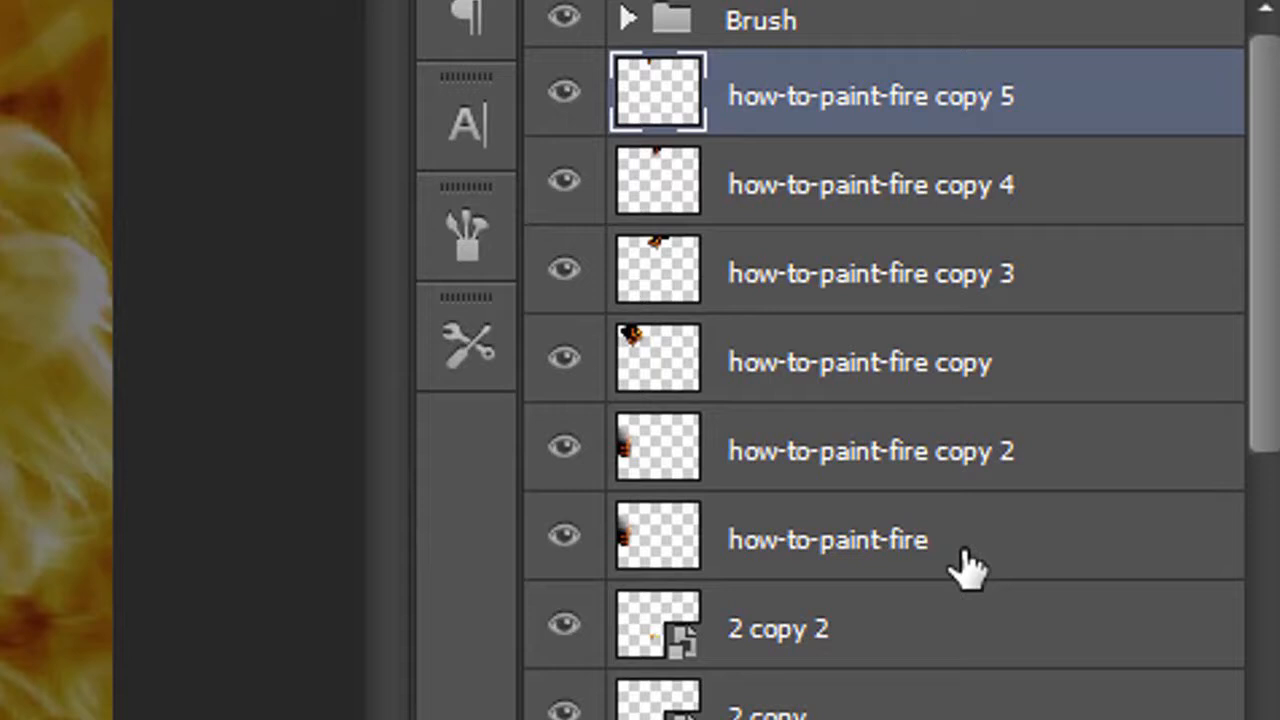
left_click(965, 565, "shift")
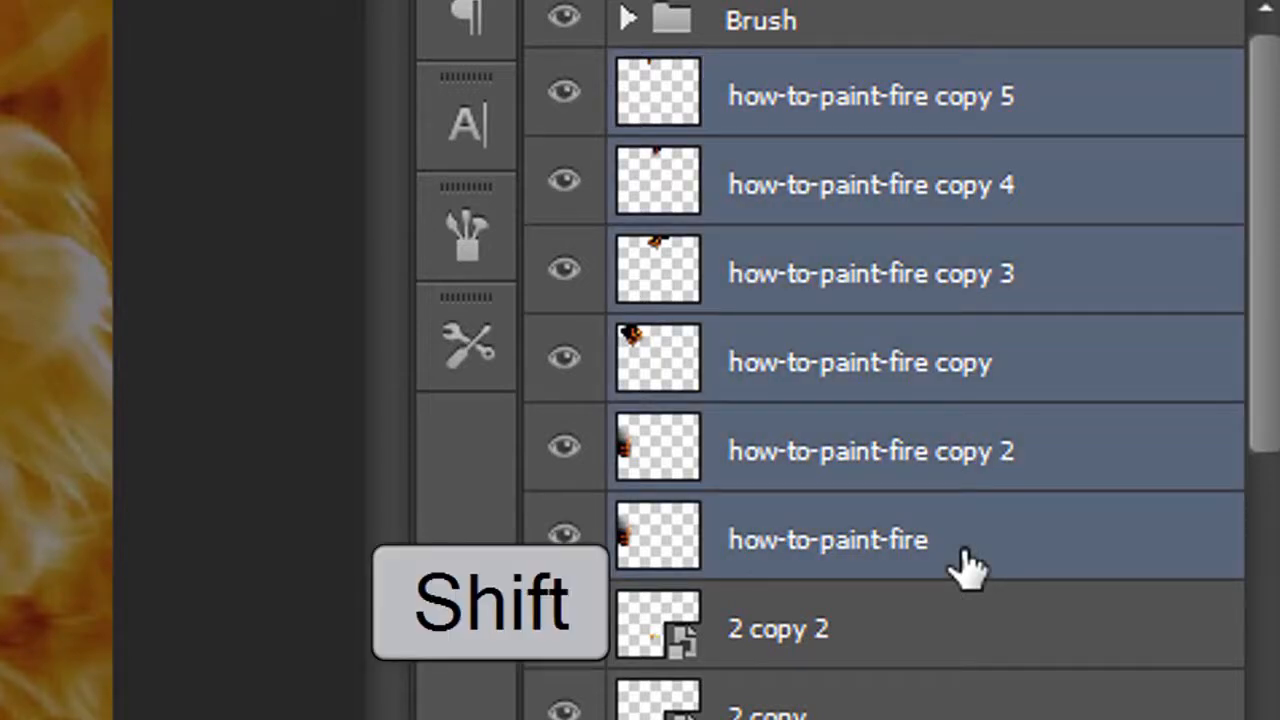
key("ctrl+g")
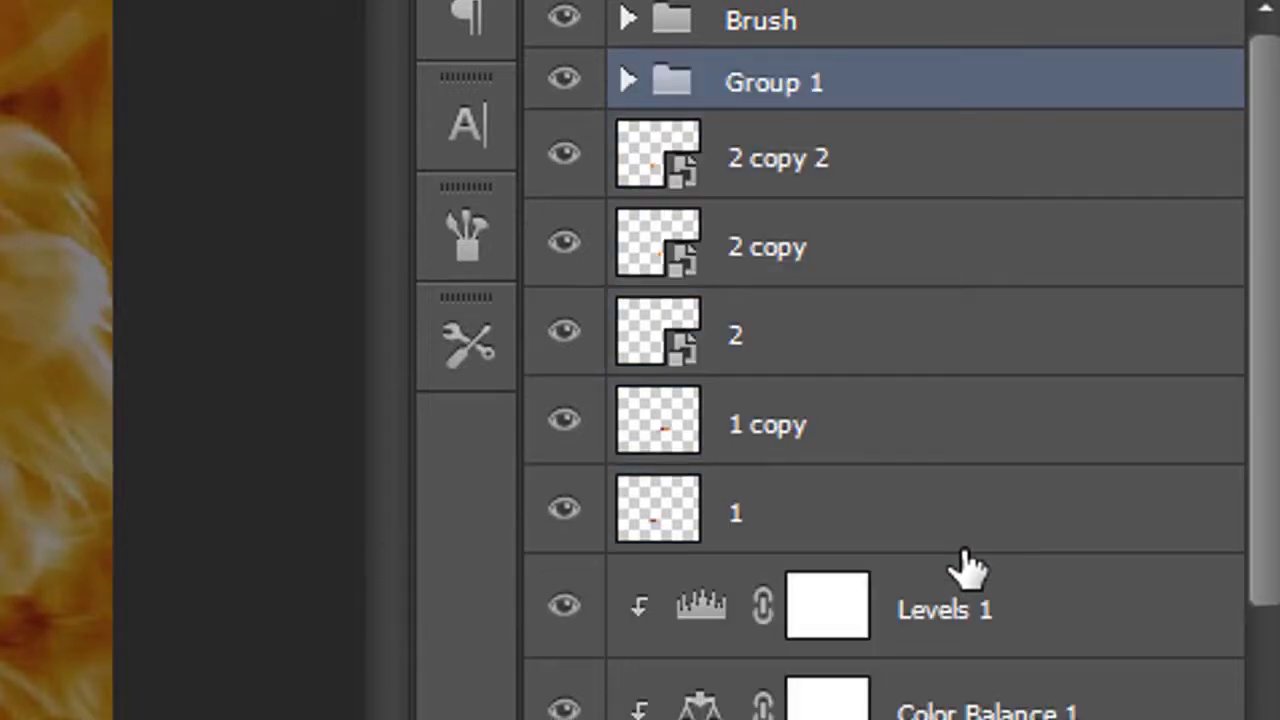
double_click(772, 84)
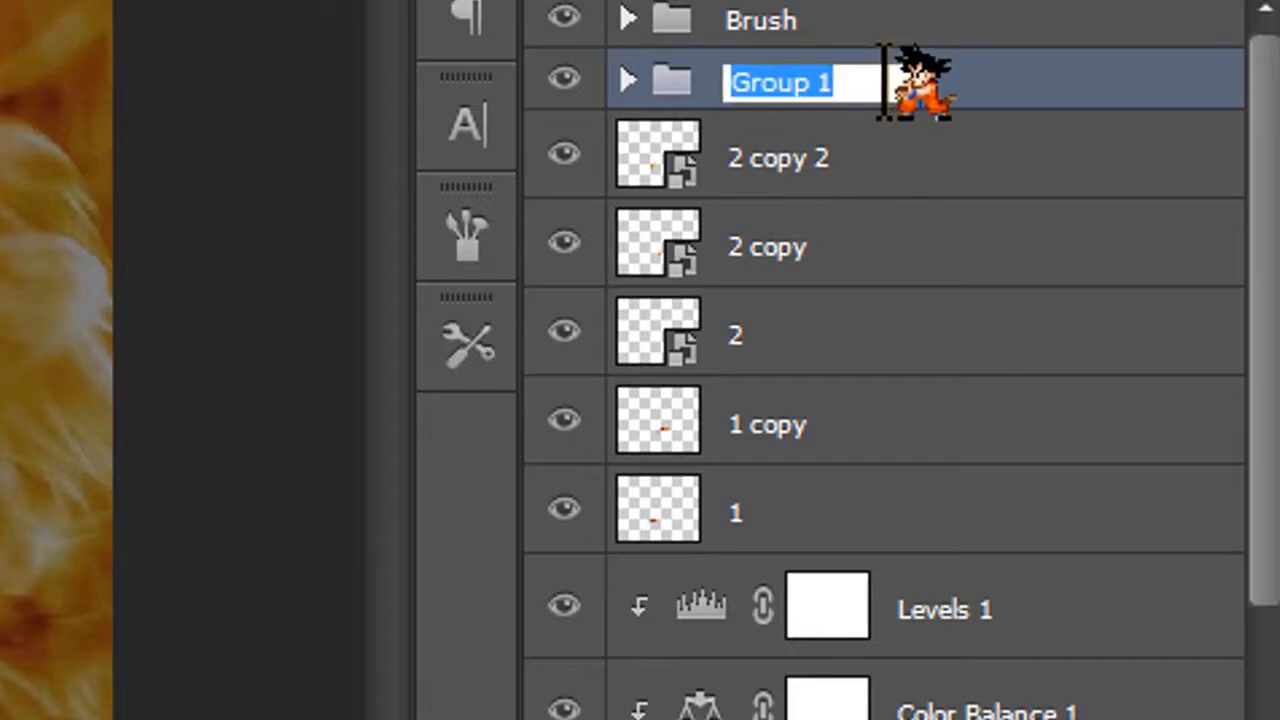
type("Fire")
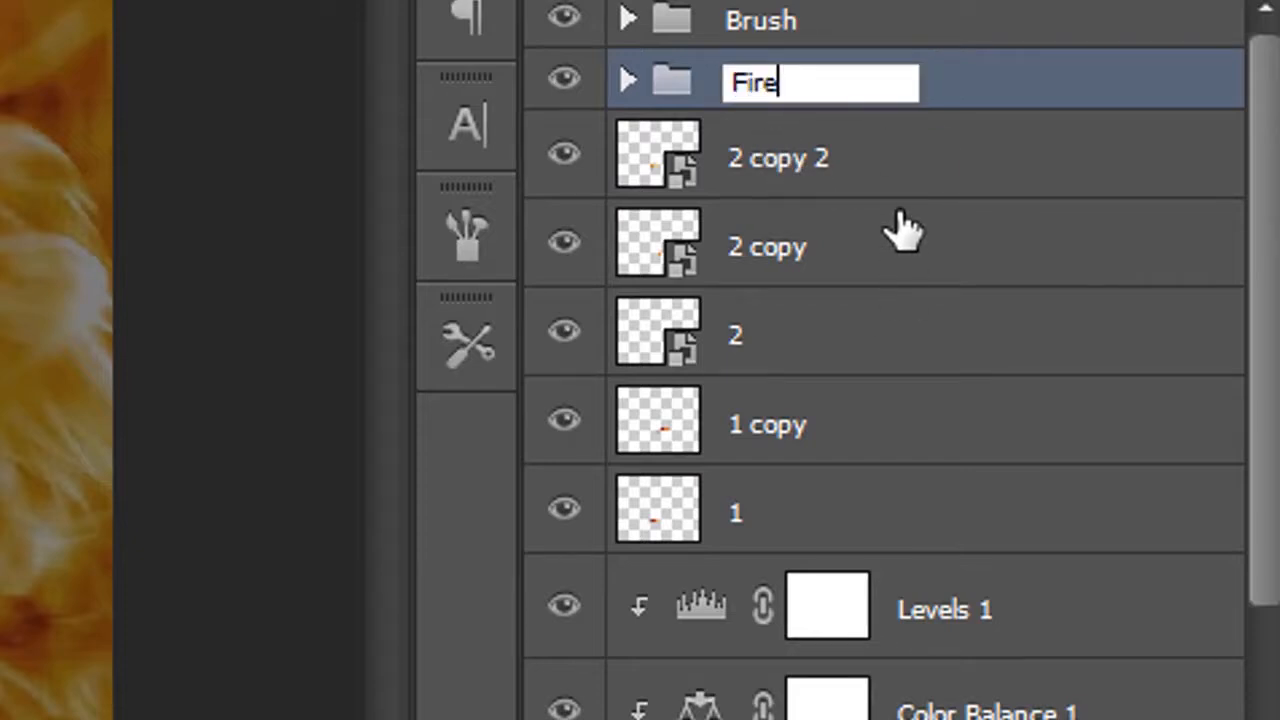
key("Return")
Step: Toggle the visibility of layer 2 copy 2 off and on to check which flame it holds
left_click(882, 190)
left_click(564, 156)
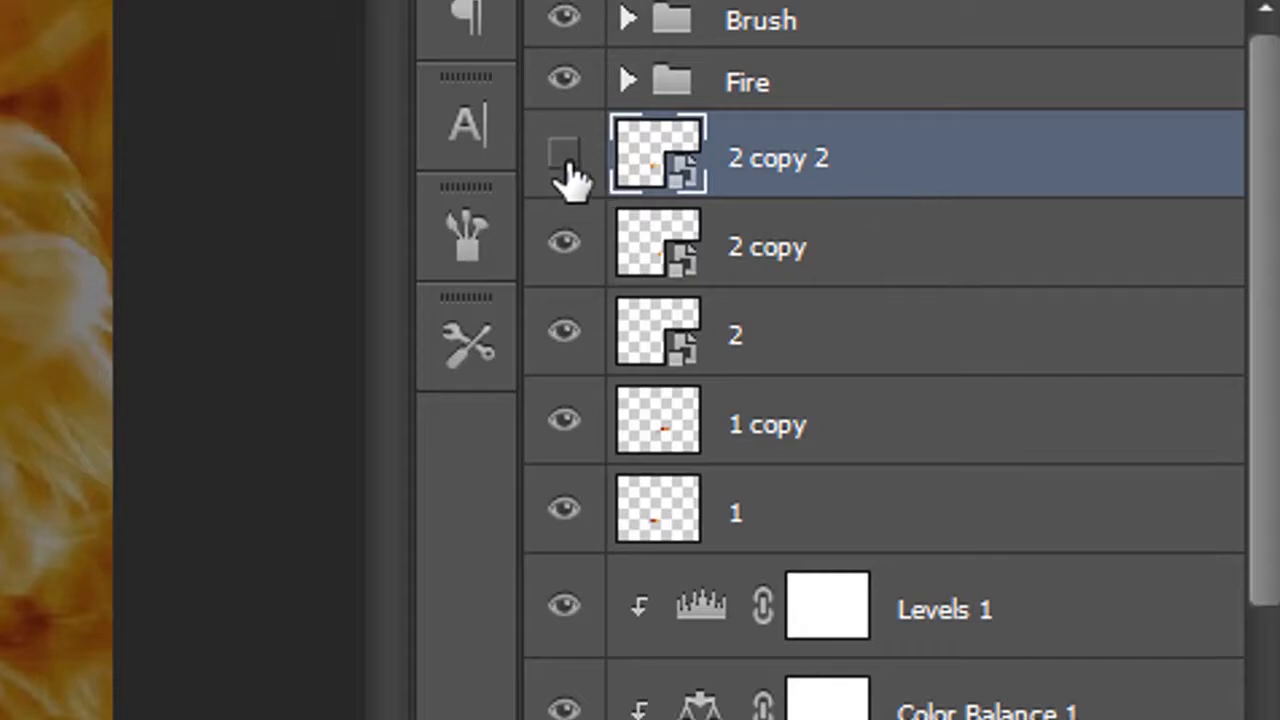
left_click(567, 165)
left_click(568, 166)
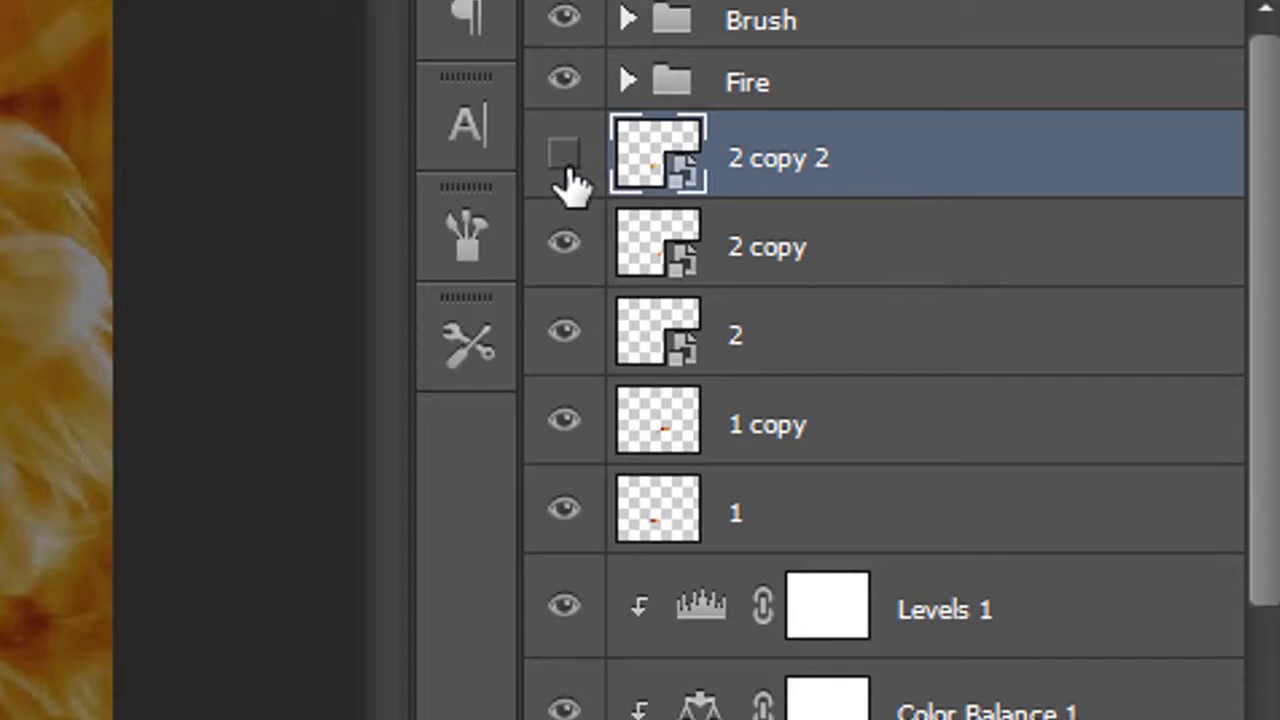
left_click(568, 166)
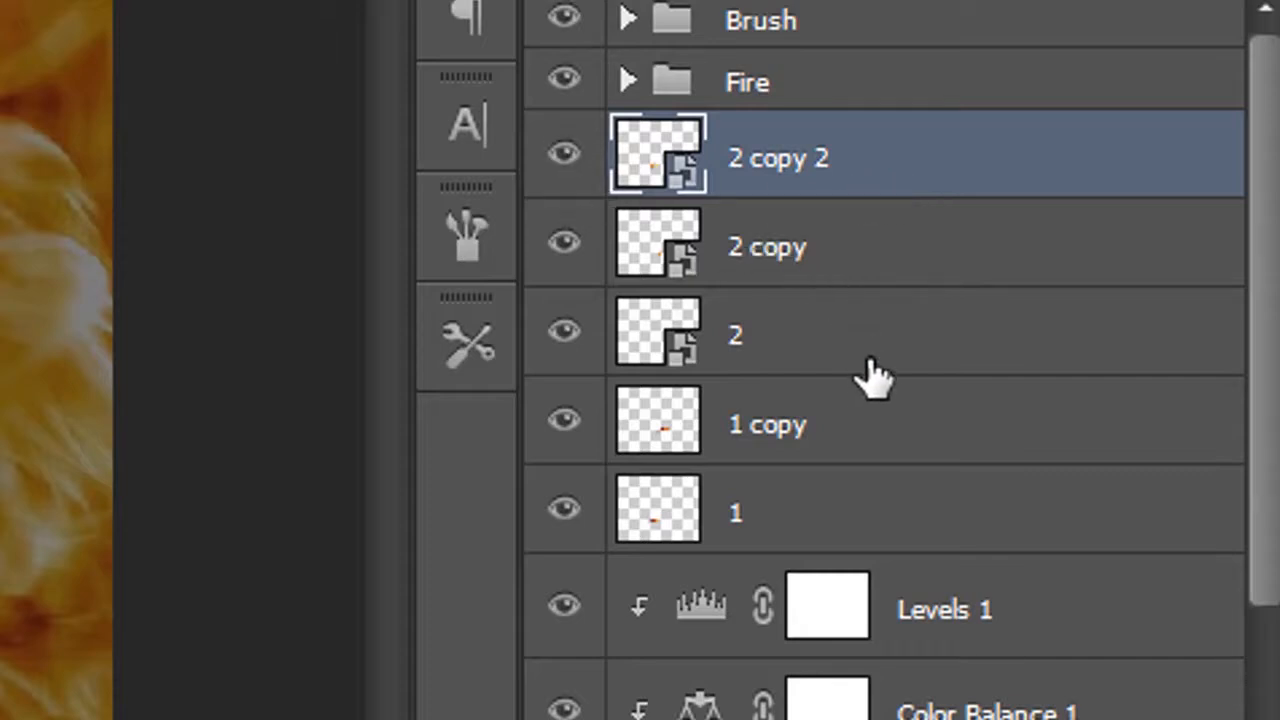
Step: Select all five layers from 2 copy 2 down to 1 and move them into the Fire group
left_click(829, 512, "ctrl")
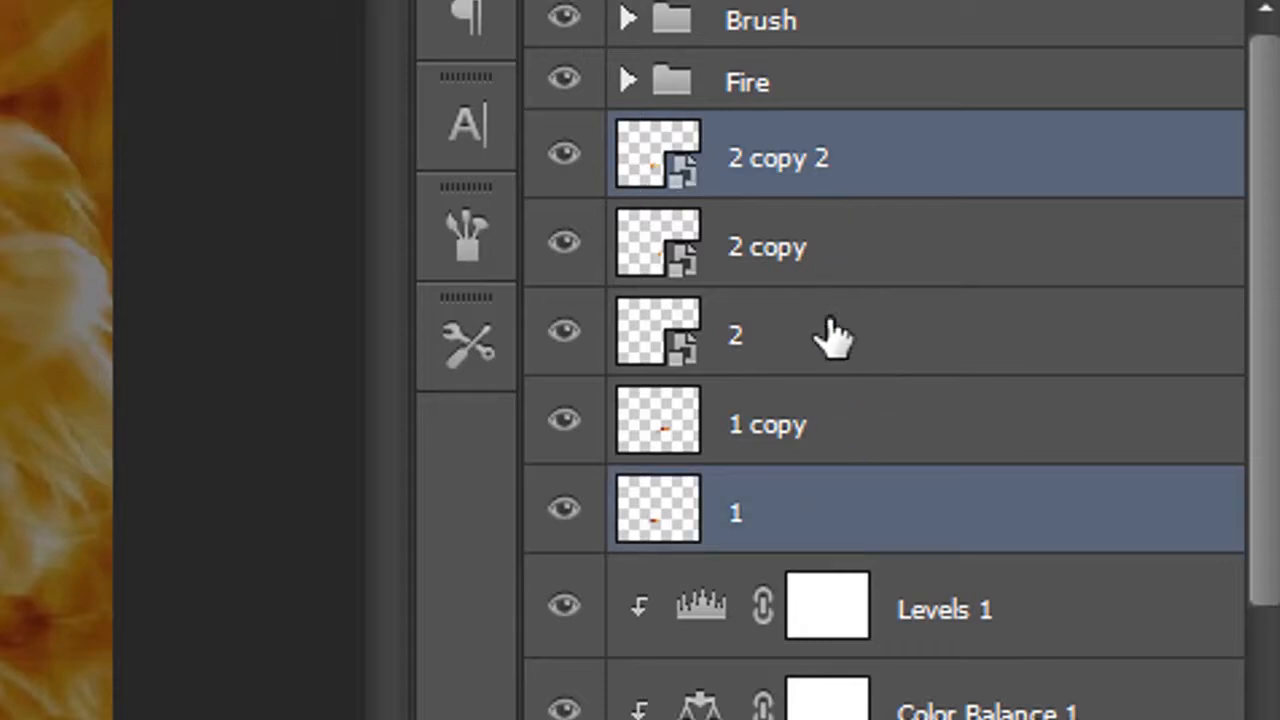
left_click(825, 502, "ctrl")
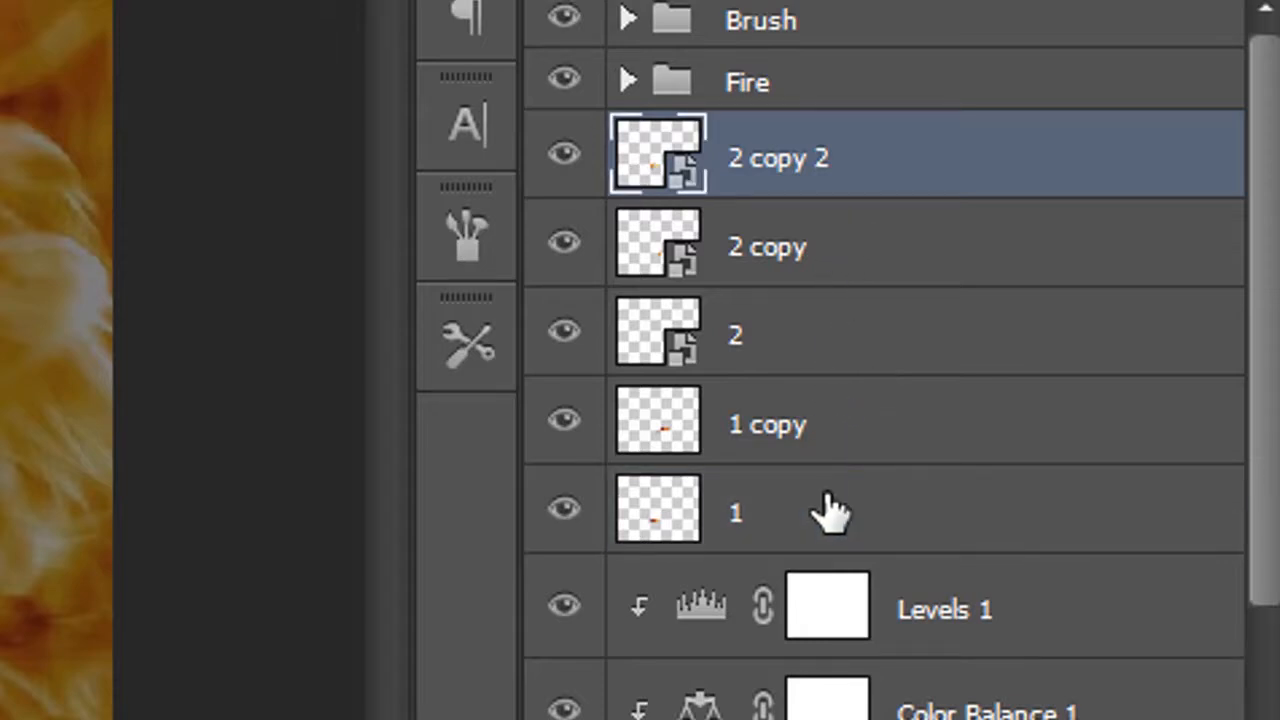
left_click(829, 505, "shift")
left_click_drag(849, 163, 837, 87)
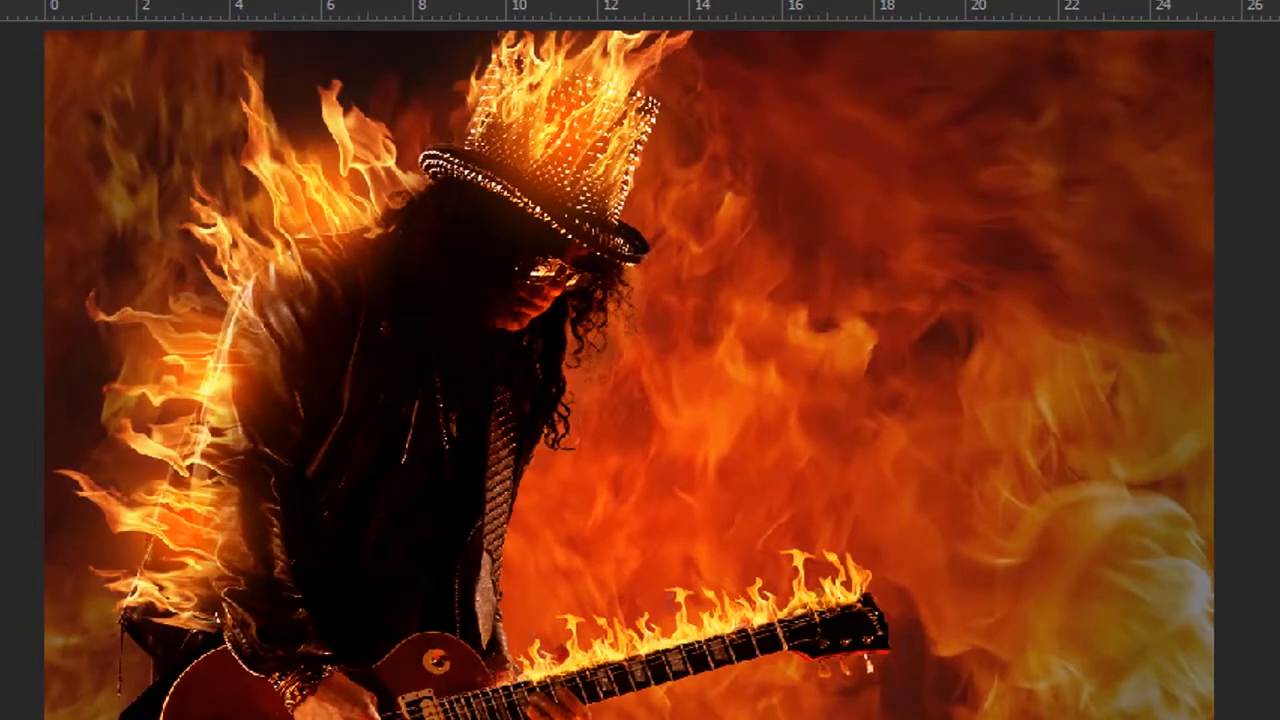
Step: Toggle the Fire group and the Brush group off and on to compare the composite with and without flames and glows
key("ctrl+comma")
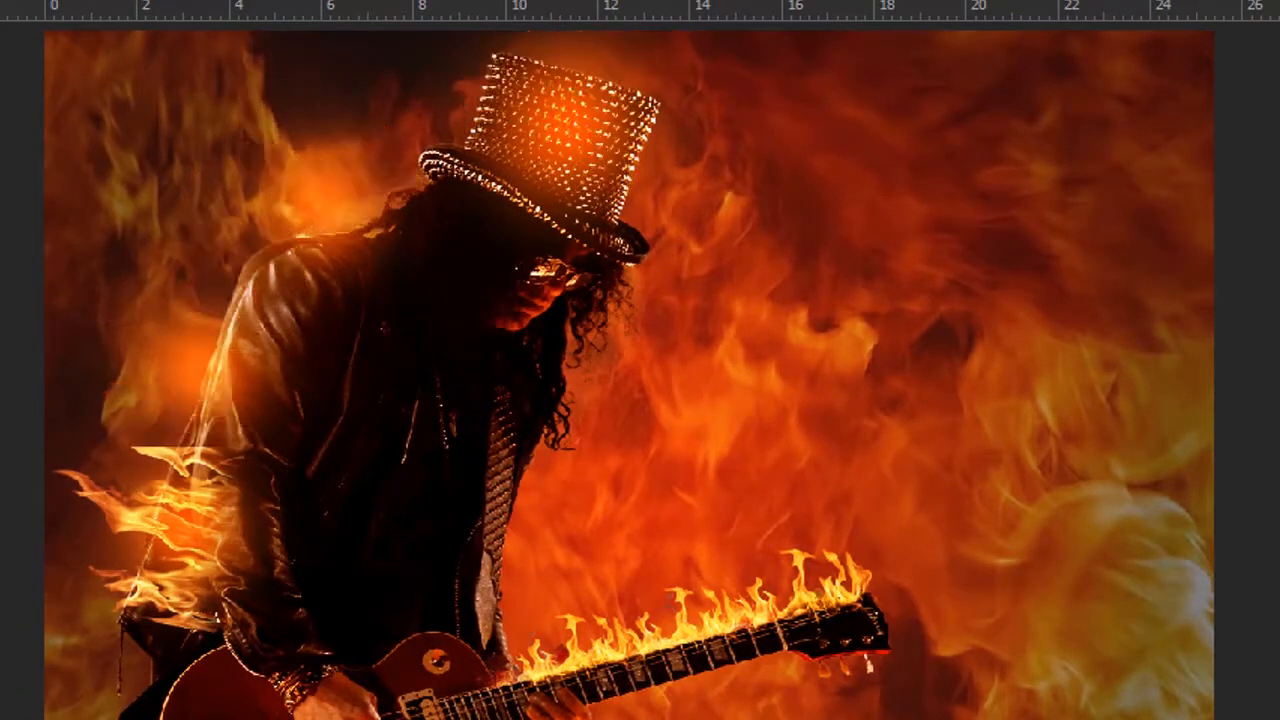
key("ctrl+comma")
key("ctrl+comma")
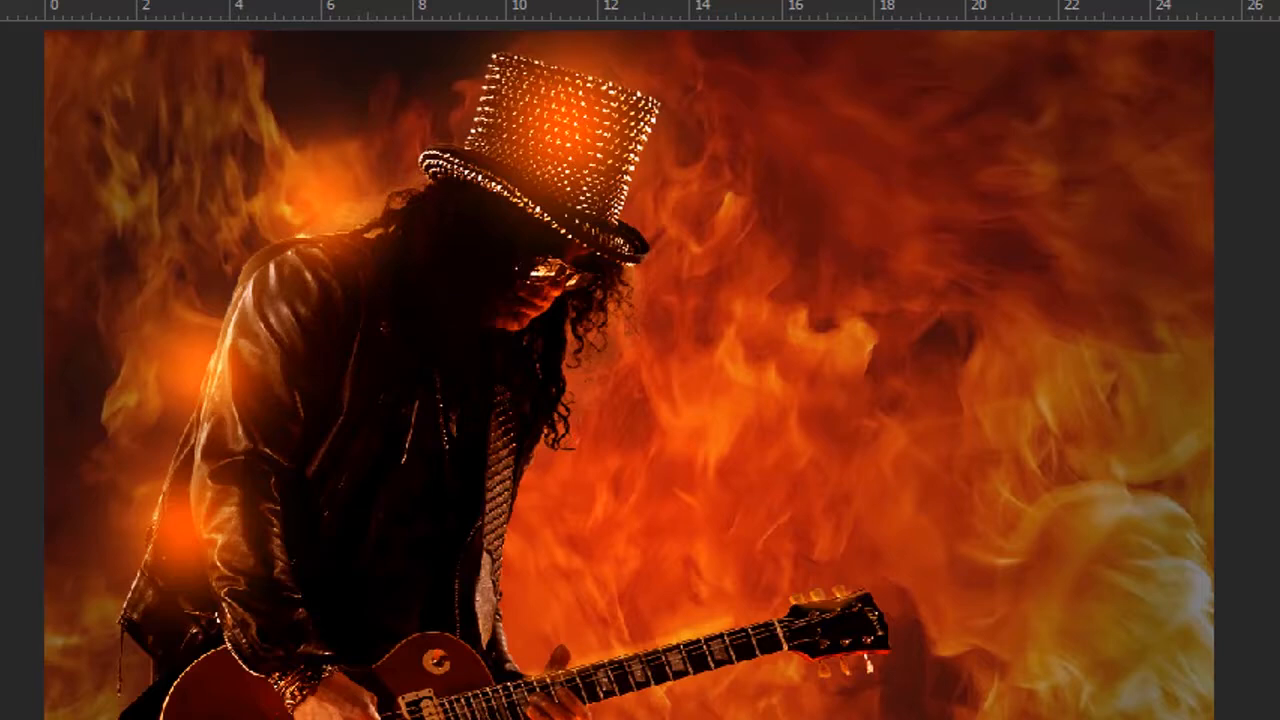
key("ctrl+comma")
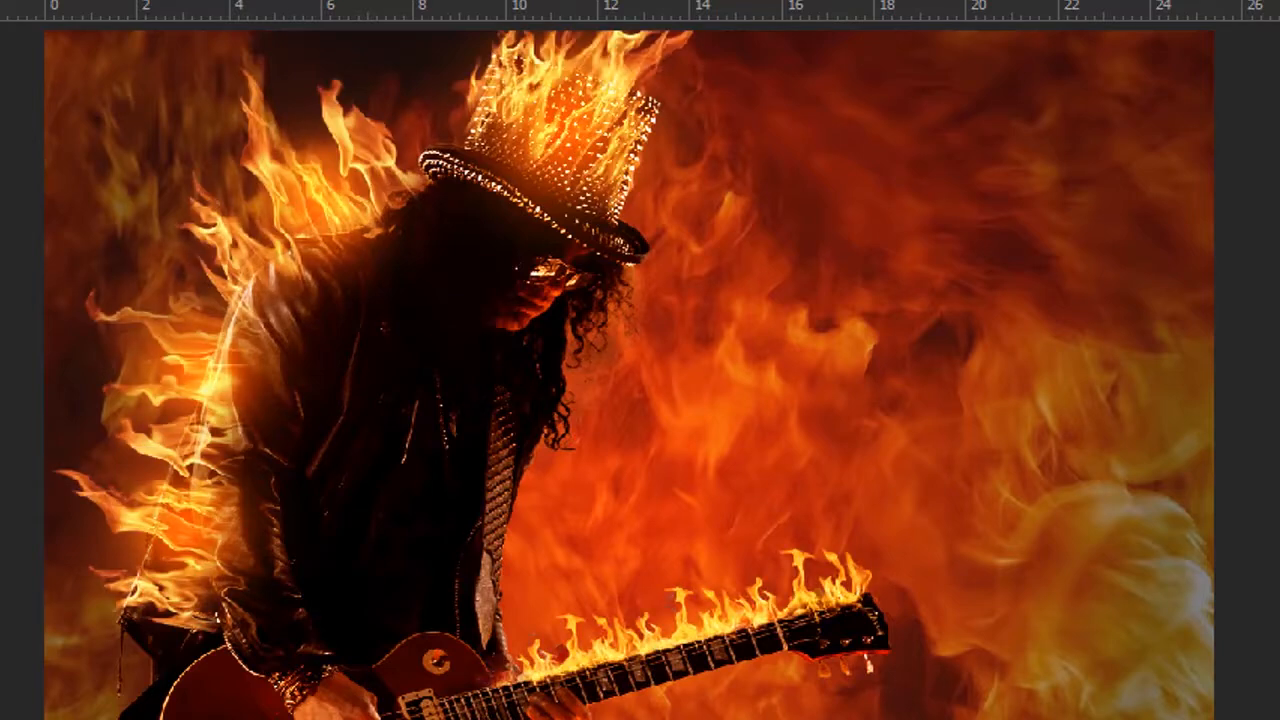
key("ctrl+comma")
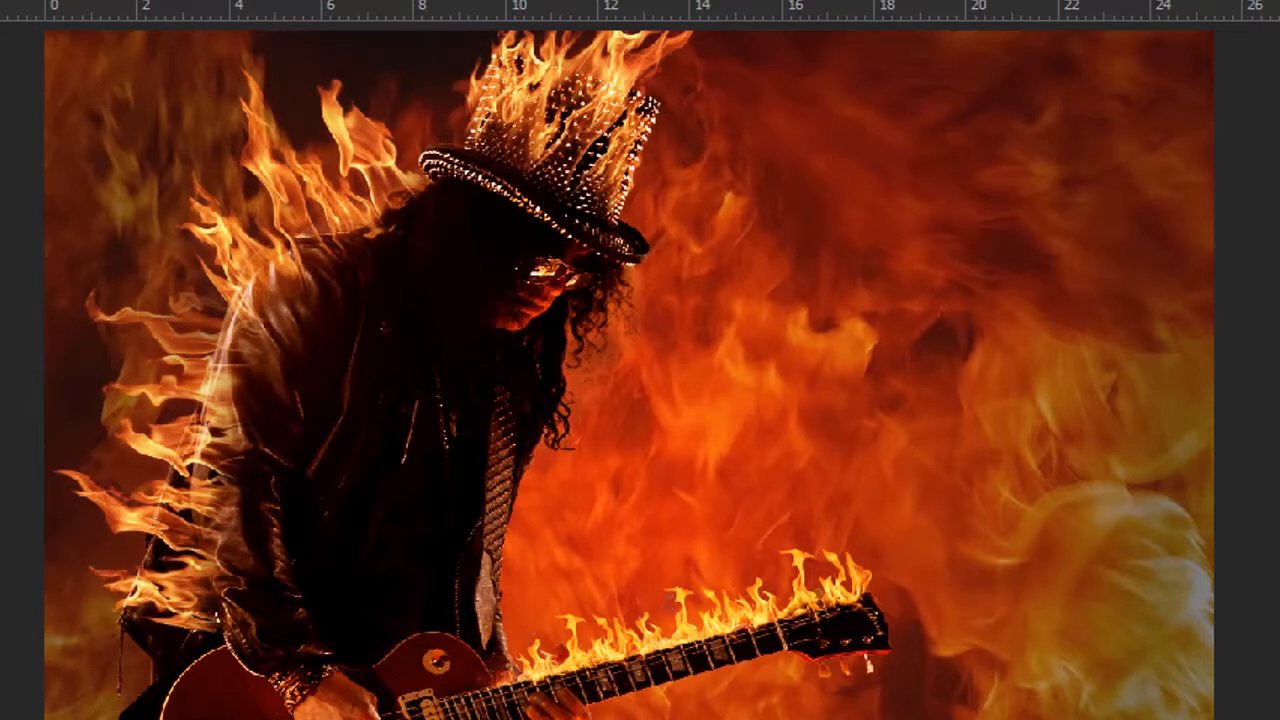
key("ctrl+comma")
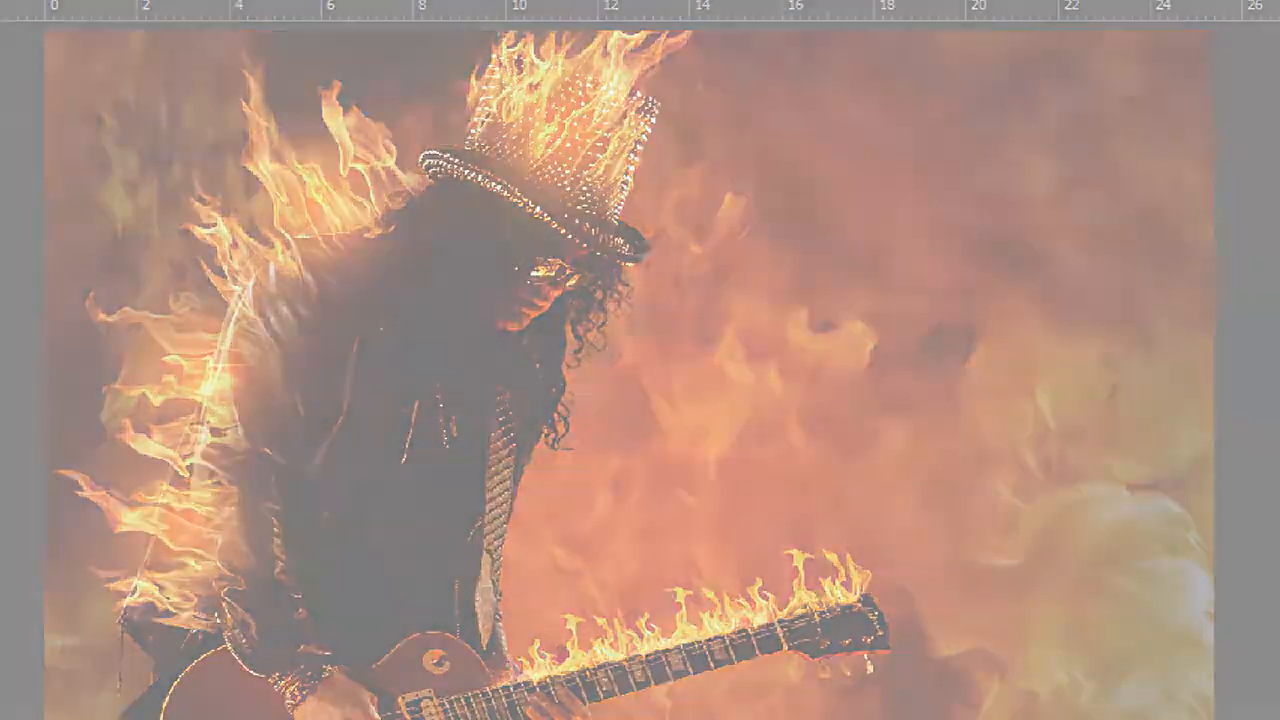